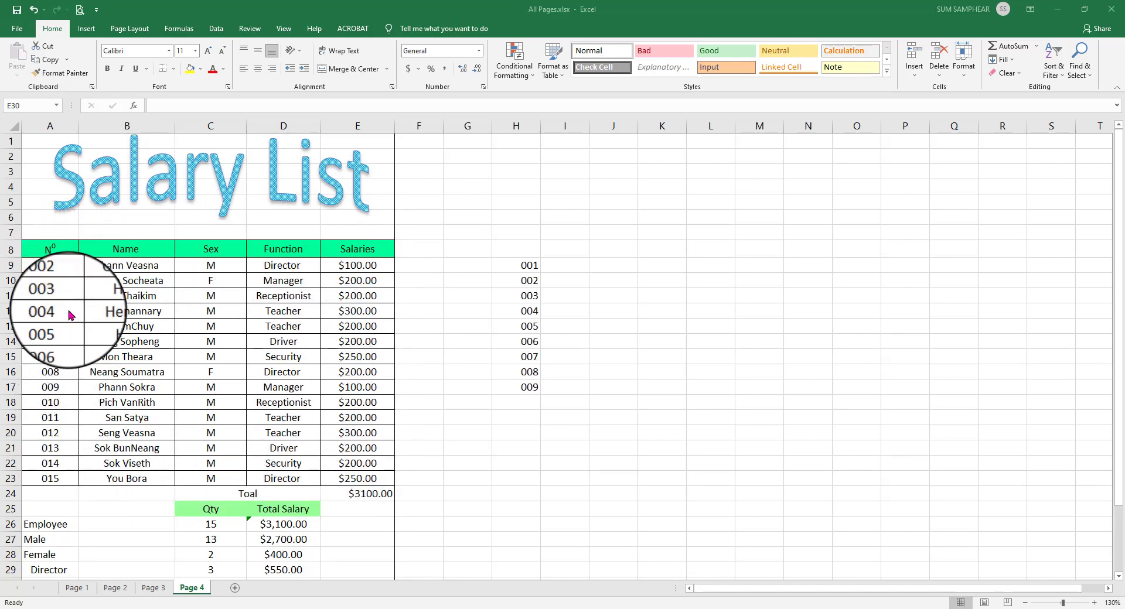
Scroll down and point out the Function entries, the employee names and the Sex column ranges
scroll(212, 384, "down", 1)
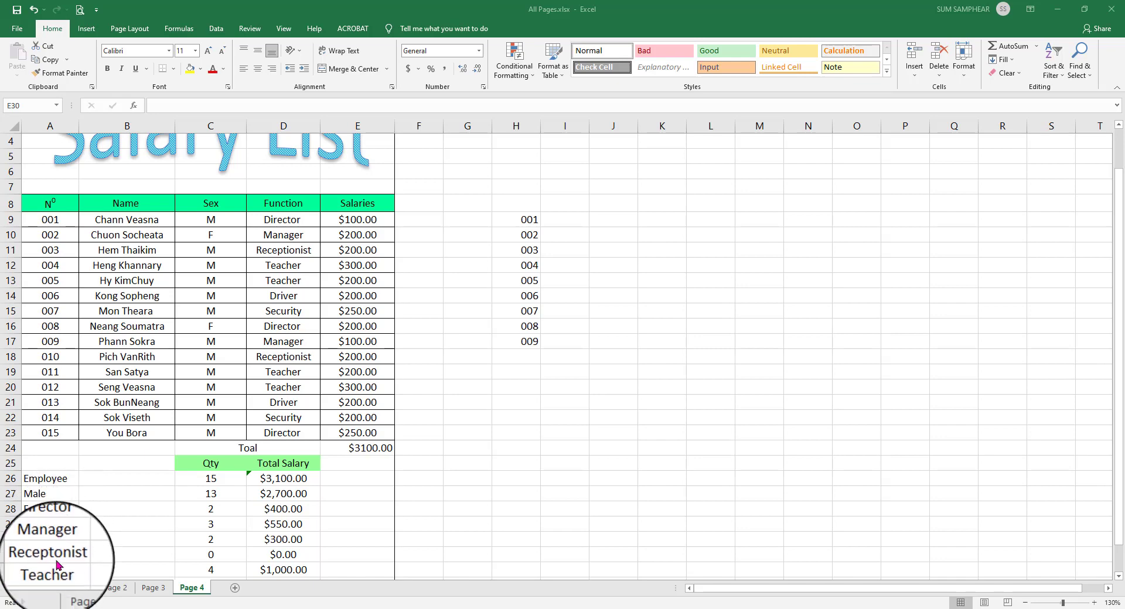
scroll(56, 564, "down", 1)
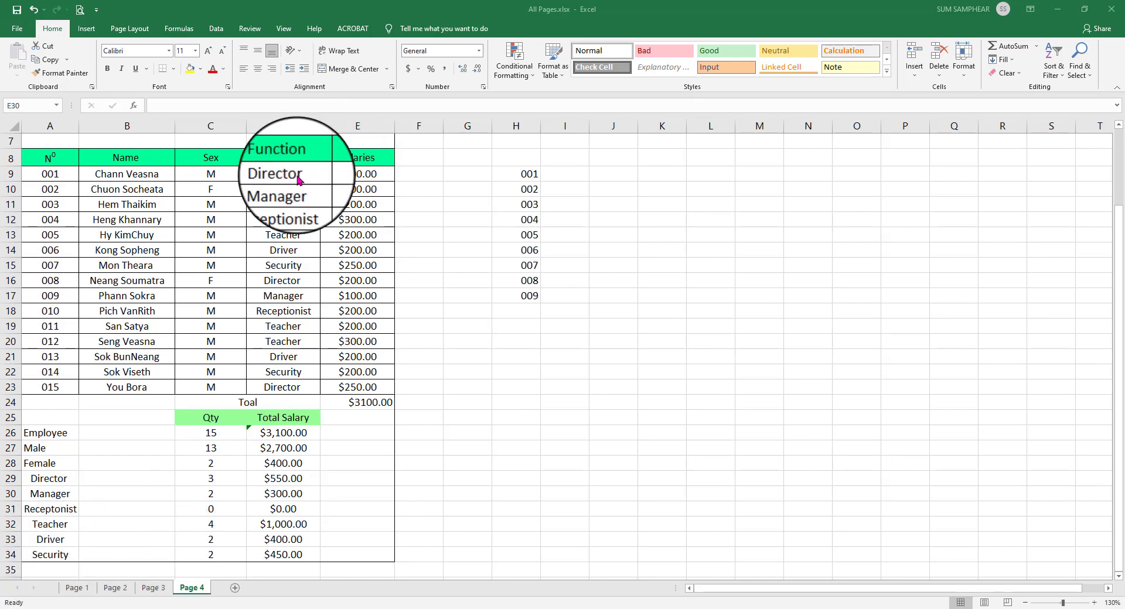
left_click(284, 189)
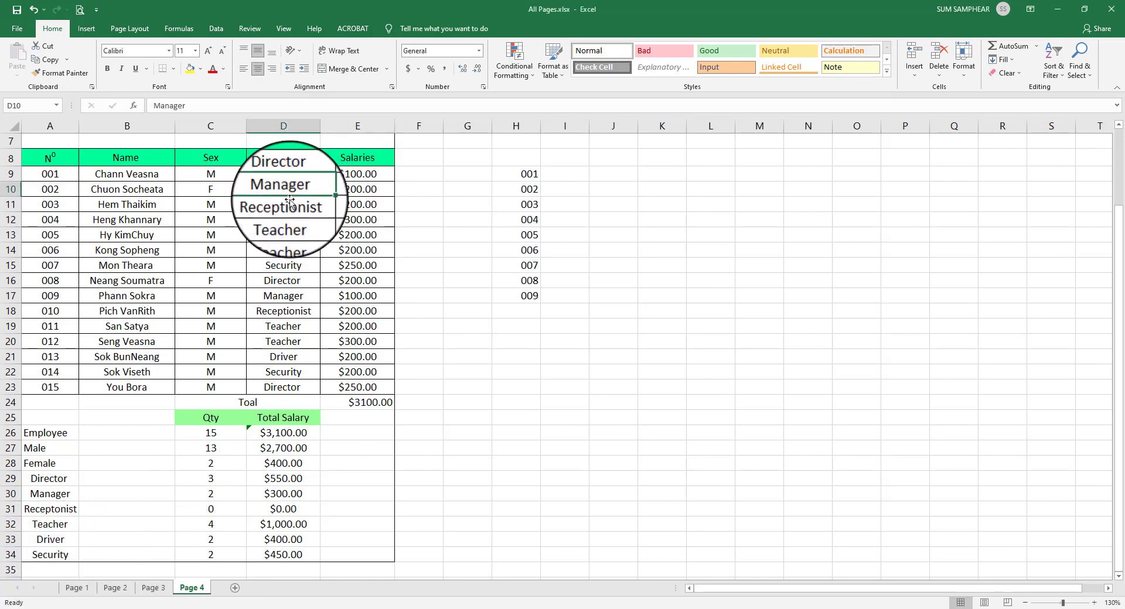
left_click(284, 295)
left_click(280, 265)
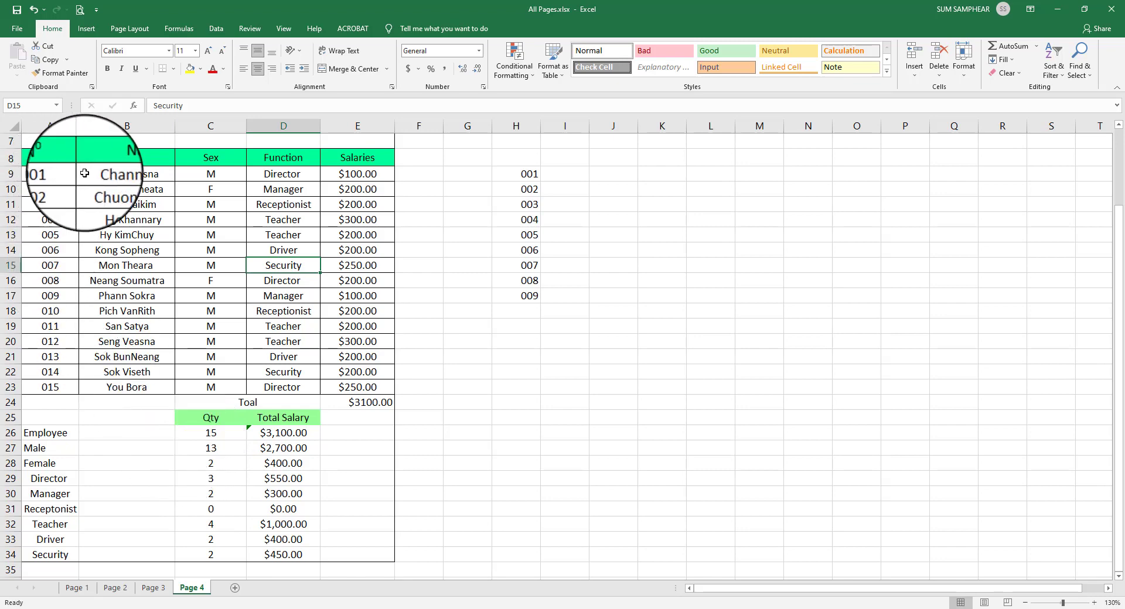
left_click_drag(126, 174, 129, 380)
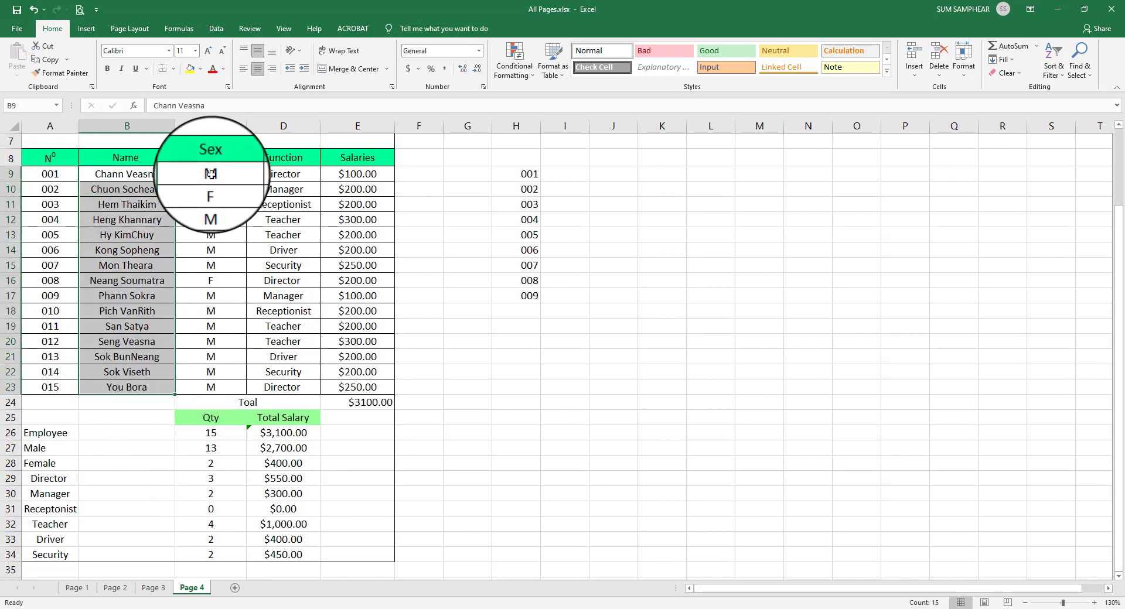
left_click_drag(211, 173, 196, 381)
left_click(123, 251)
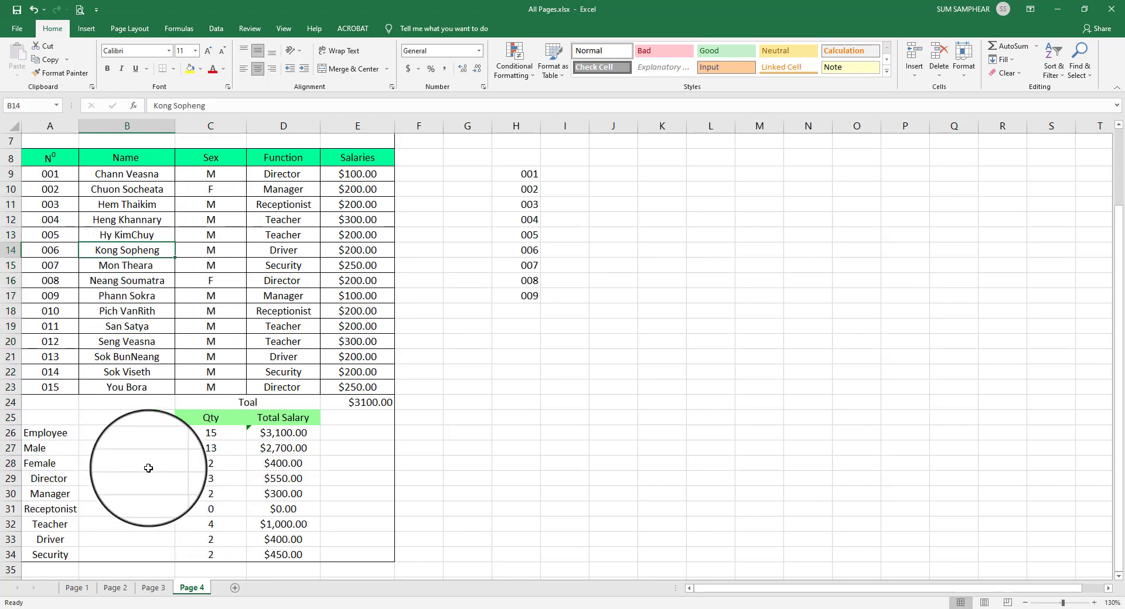
Enter =COUNTA(B9:B23) in F26 to count the 15 employee names
left_click(416, 434)
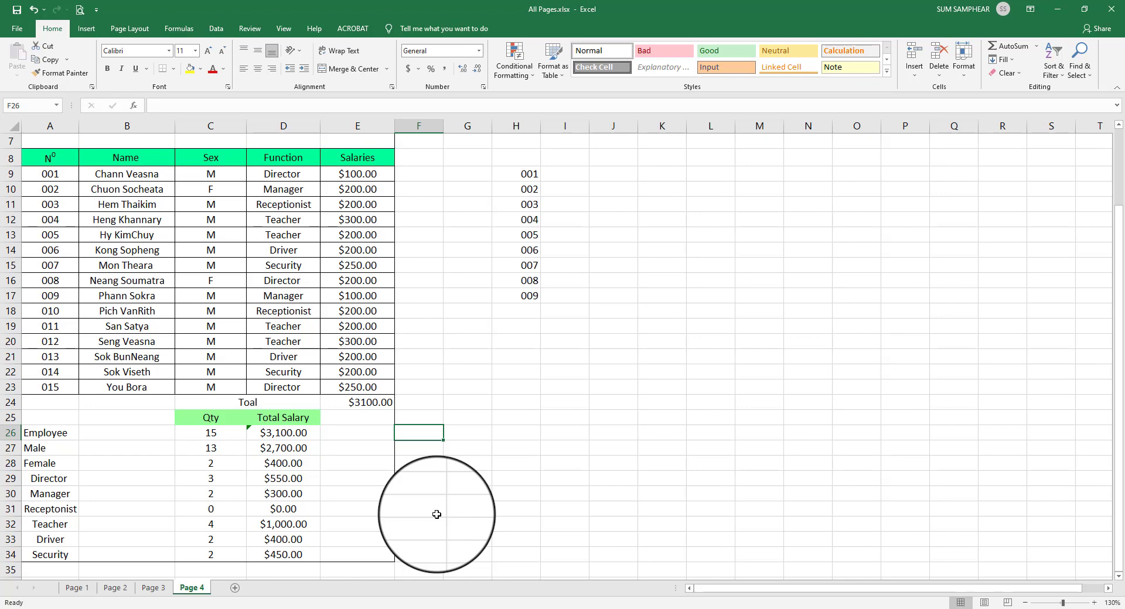
type("=co")
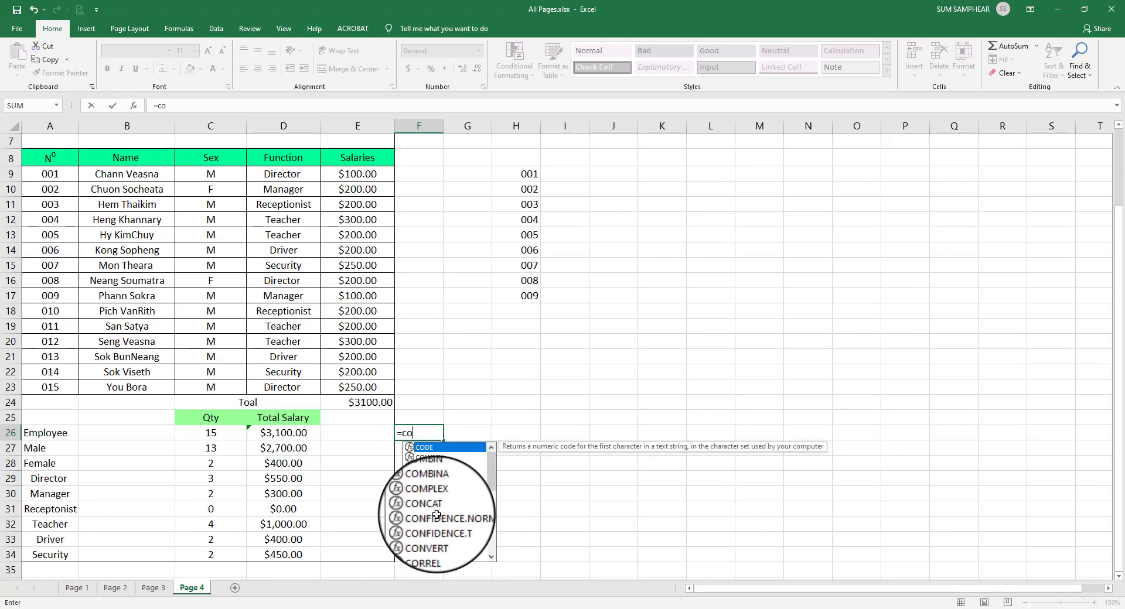
type("unt")
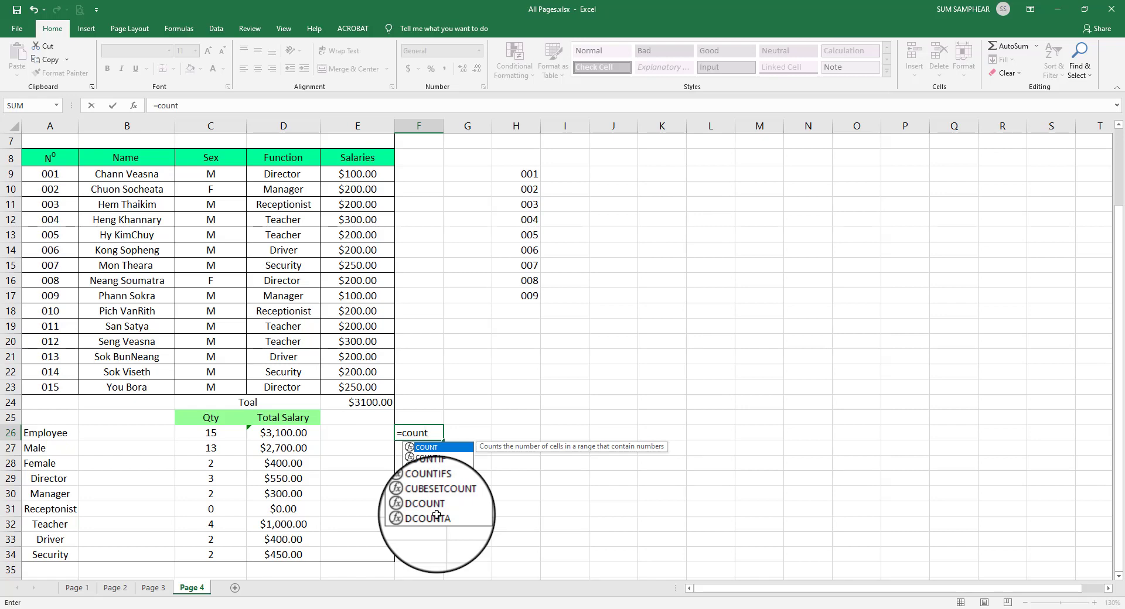
type("a")
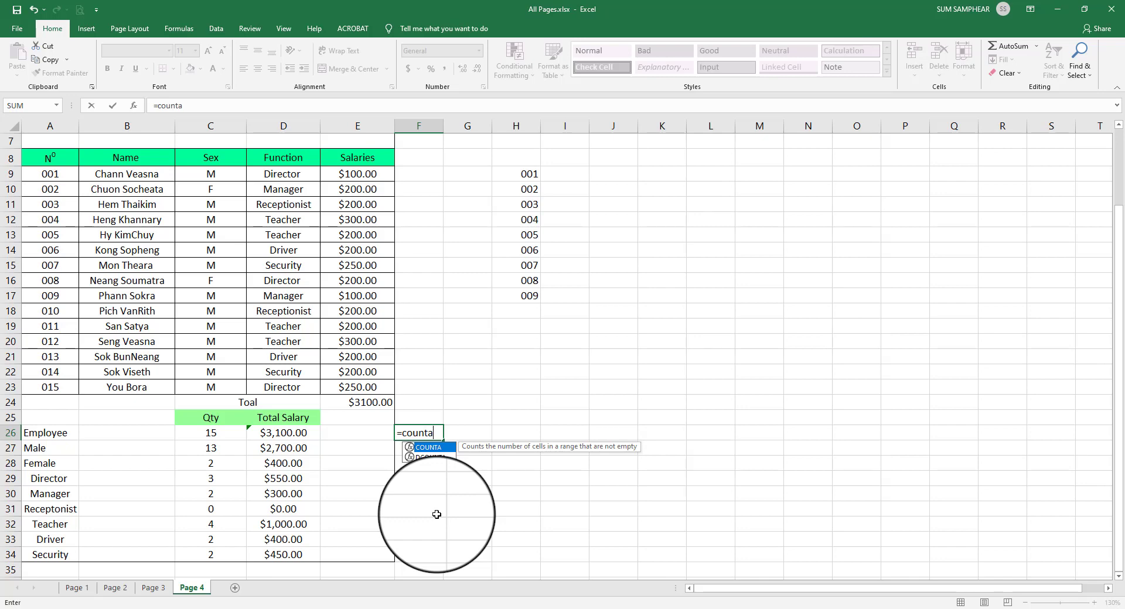
type("(")
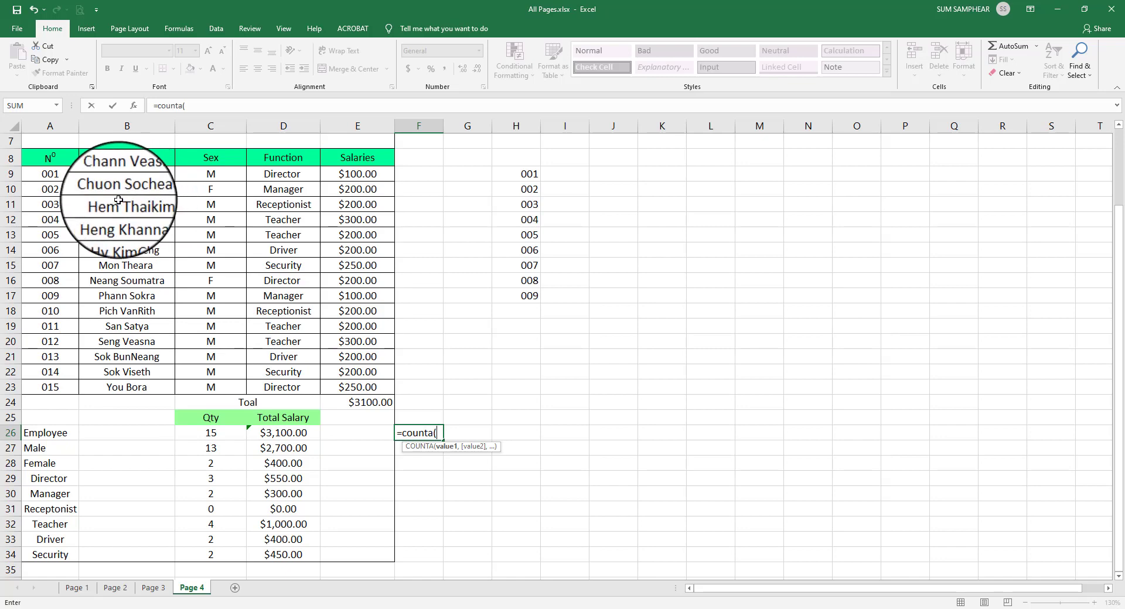
left_click_drag(127, 174, 136, 392)
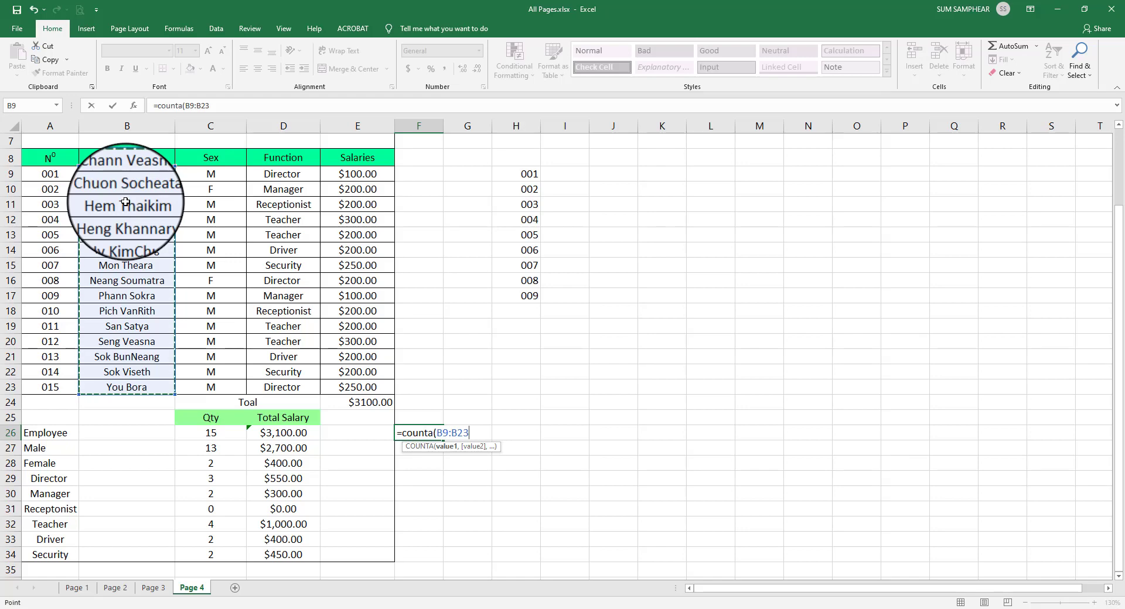
key("Return")
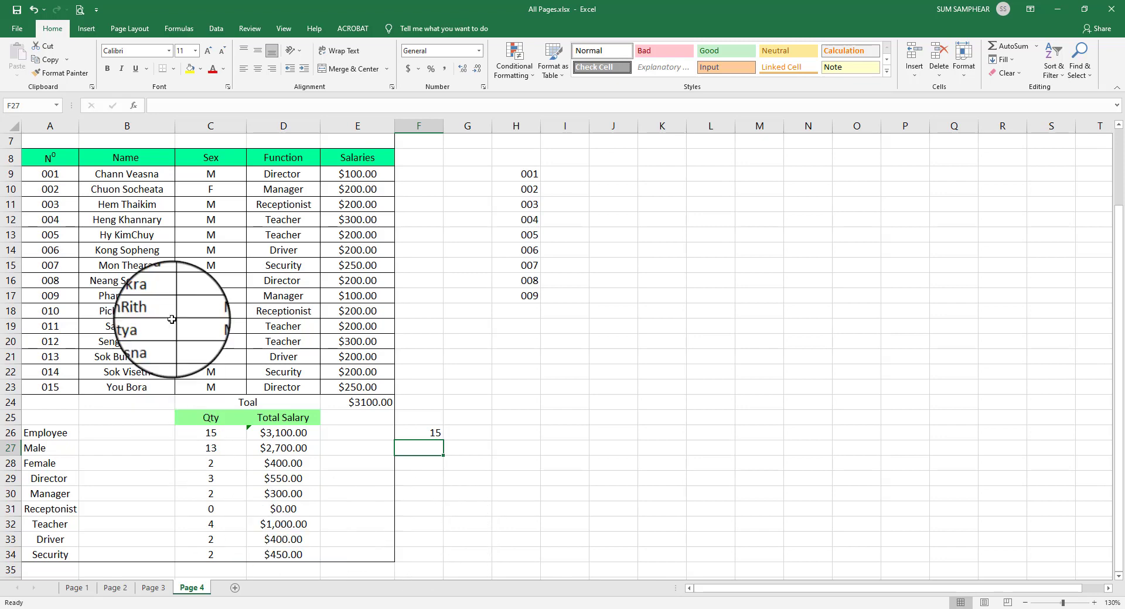
After pointing out the Sex values in column C, start =countif( in F27 for the male count
left_click(219, 221)
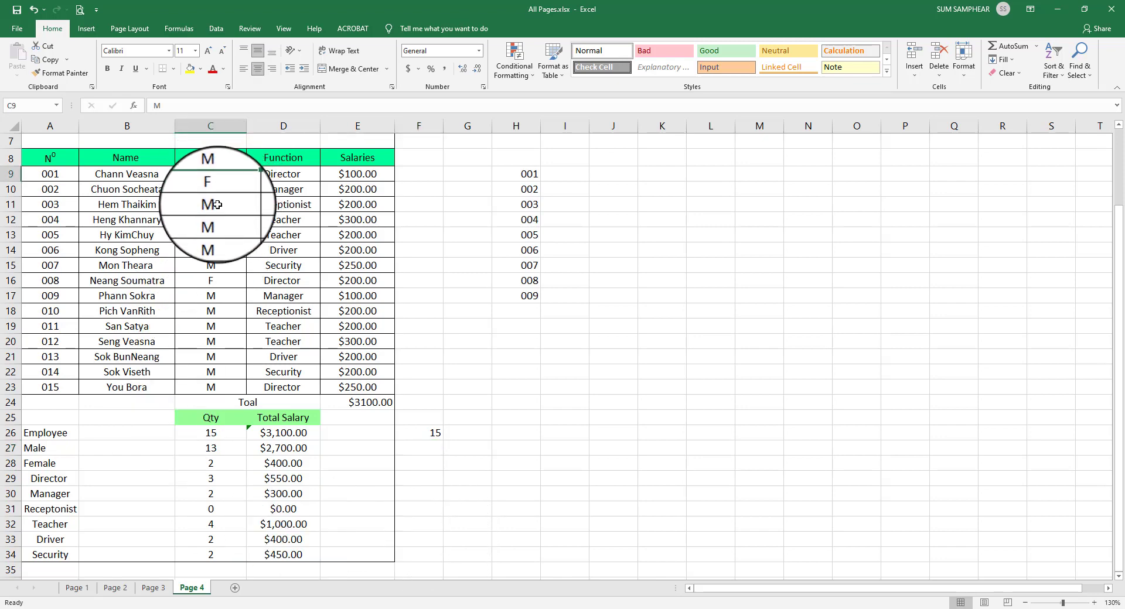
left_click(225, 235)
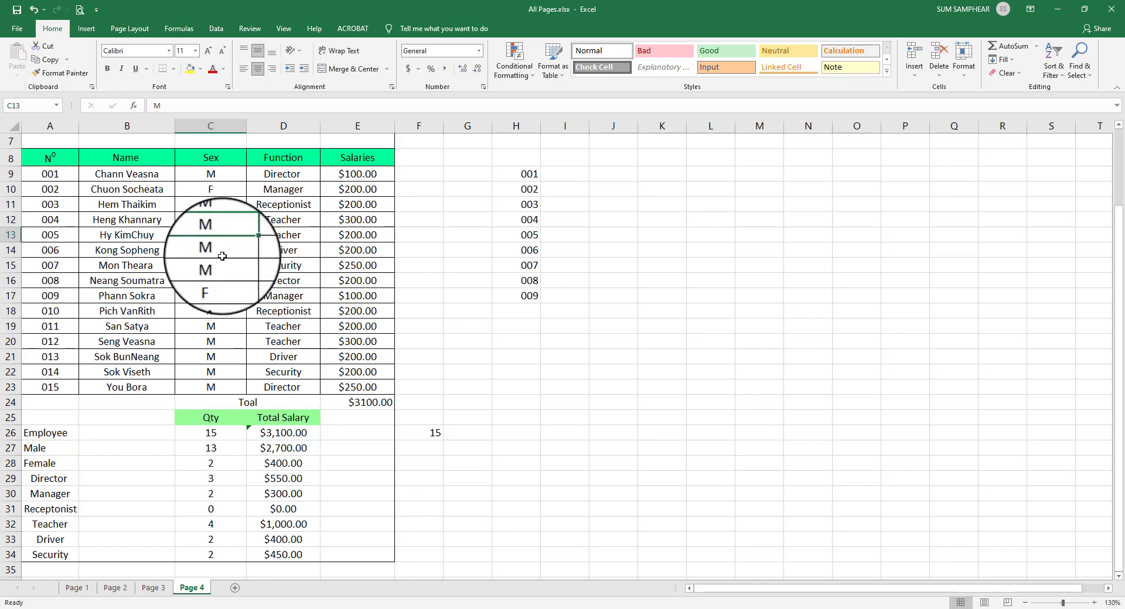
left_click(419, 448)
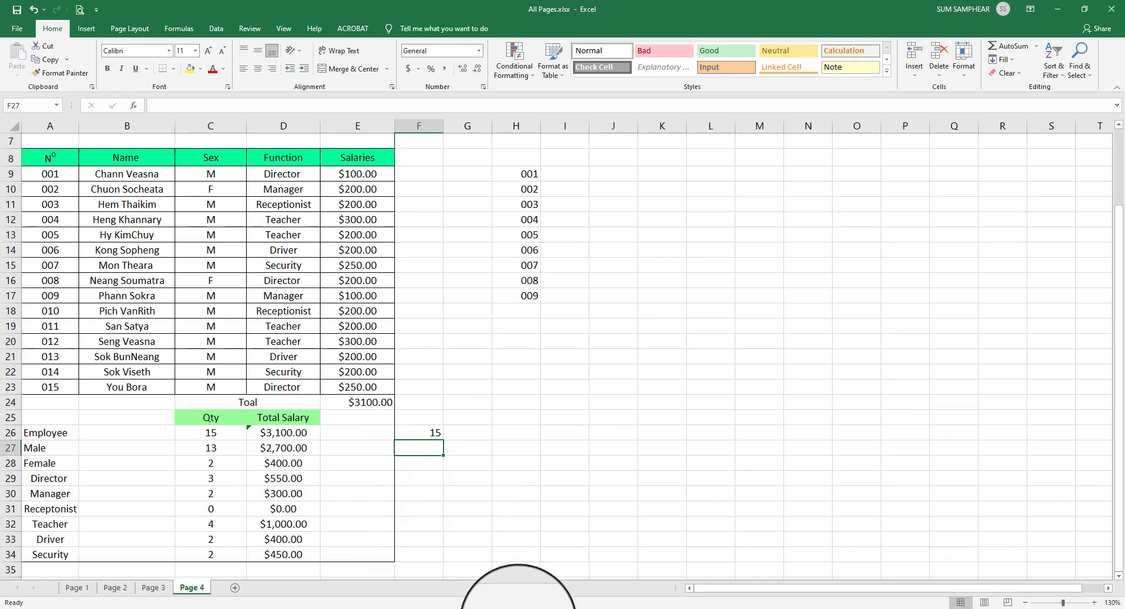
type("=cou")
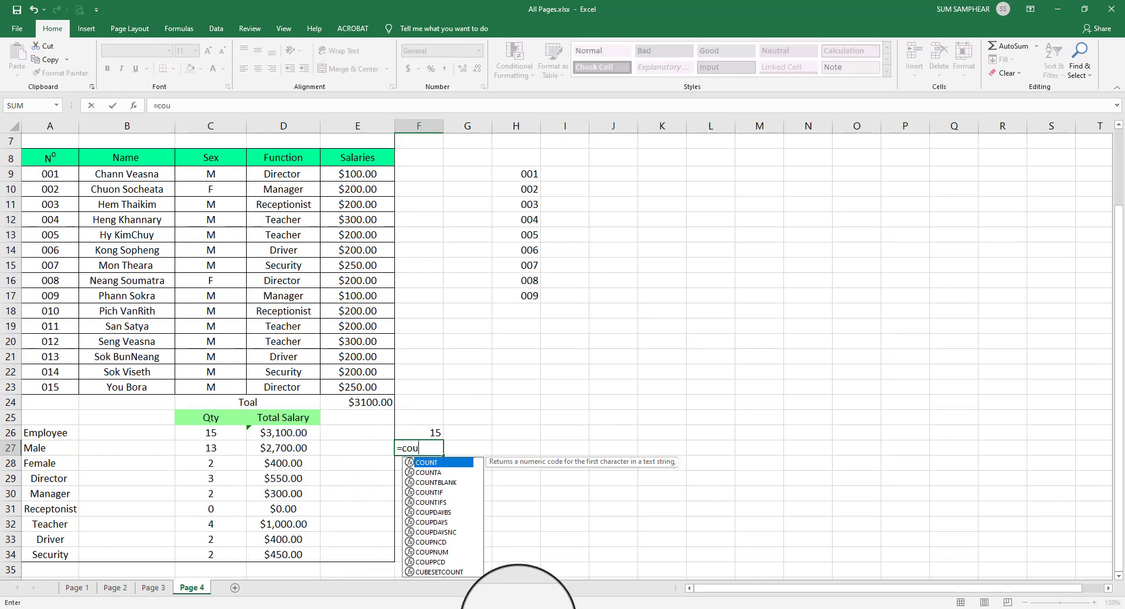
type("nt")
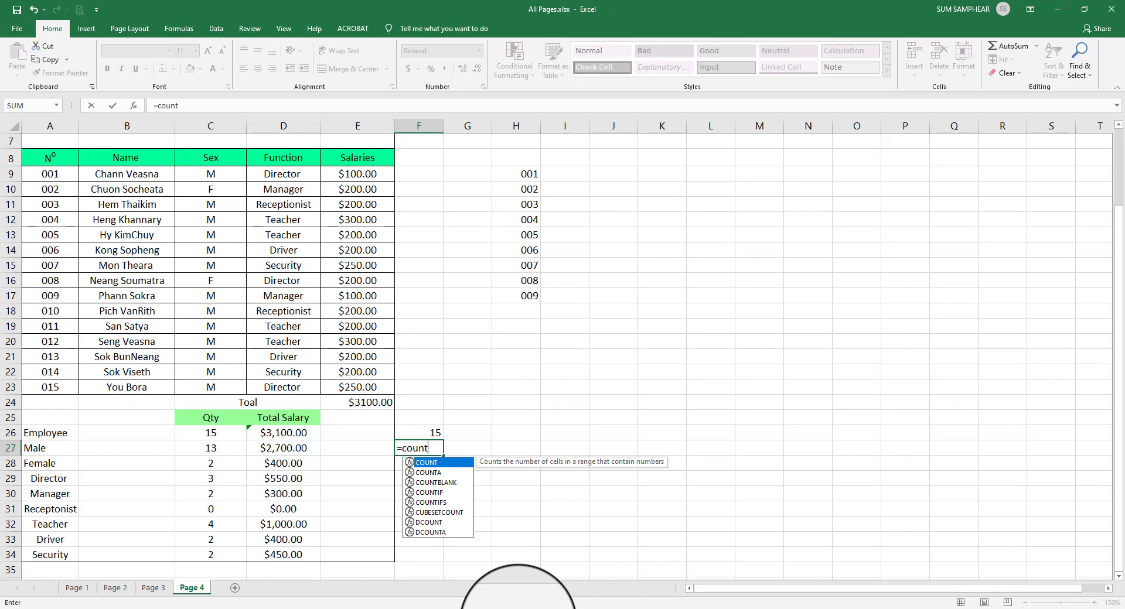
type("if")
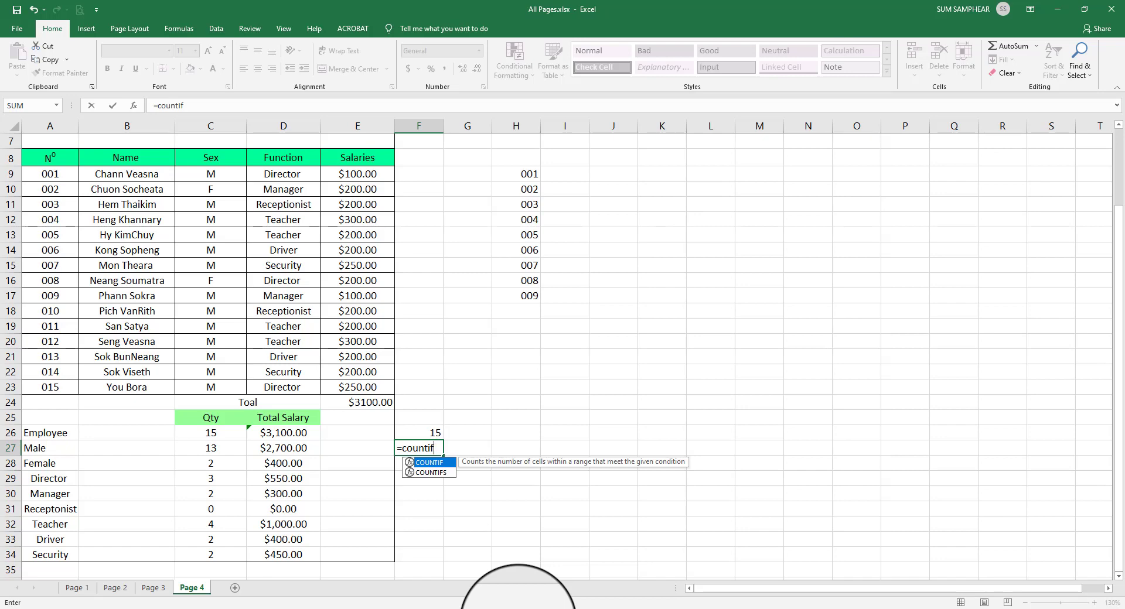
type("(")
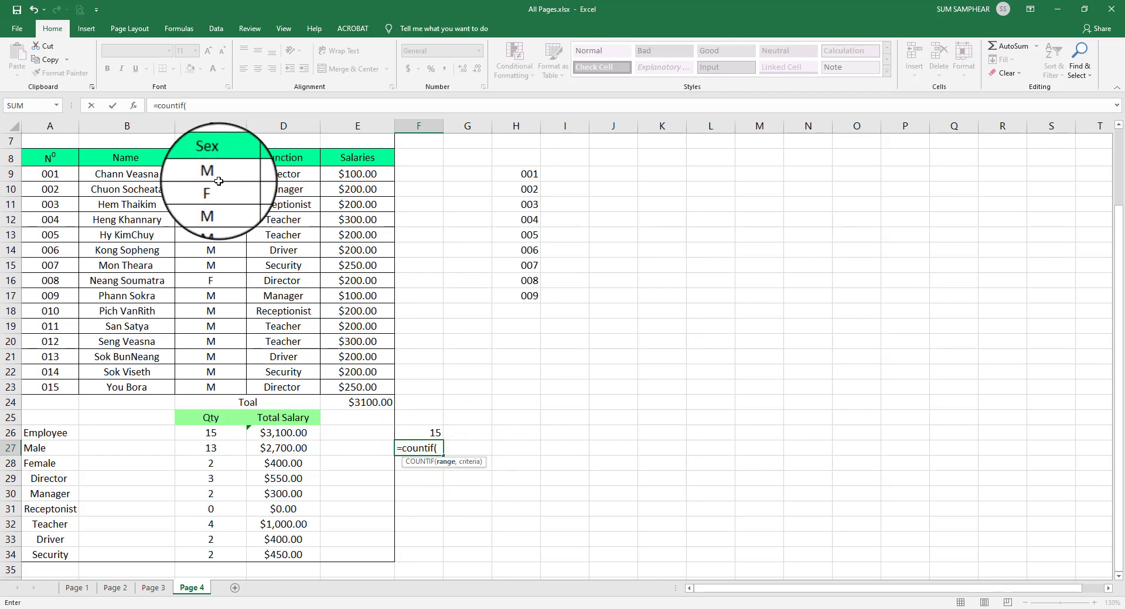
Set the COUNTIF range to C9:C23, try C14, C18, C19 and C12 as criterion, then remove it
left_click_drag(211, 174, 214, 387)
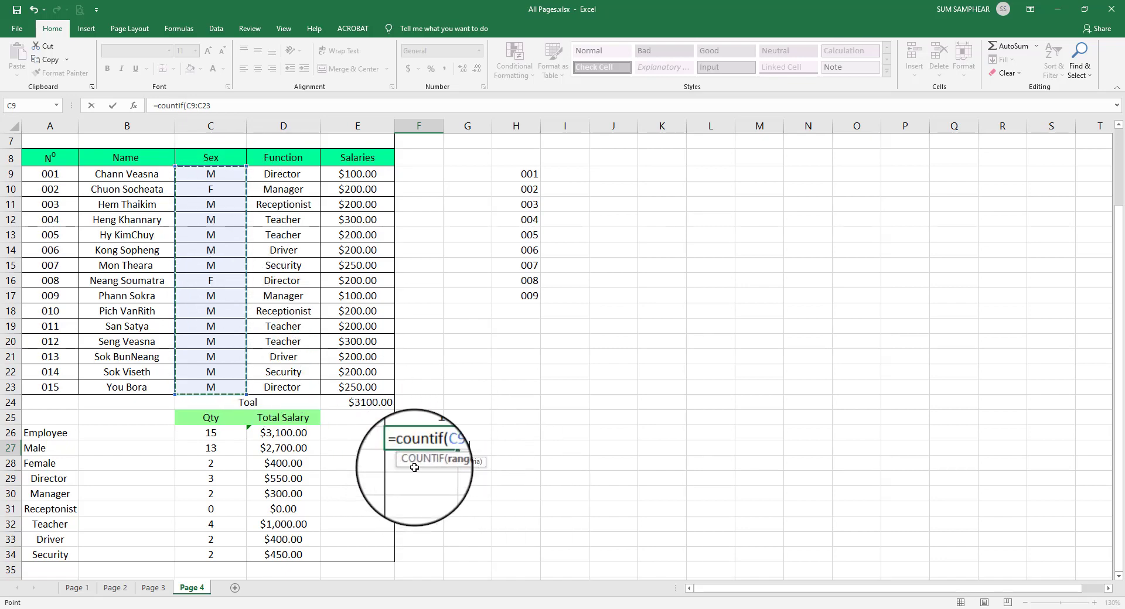
type(",")
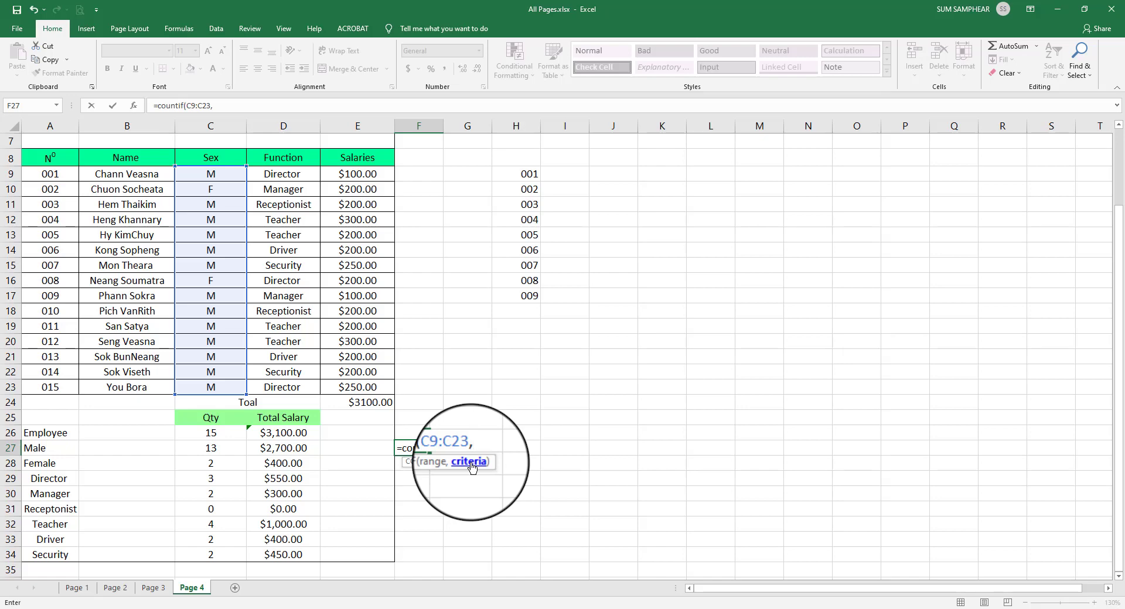
left_click(223, 204)
left_click(212, 251)
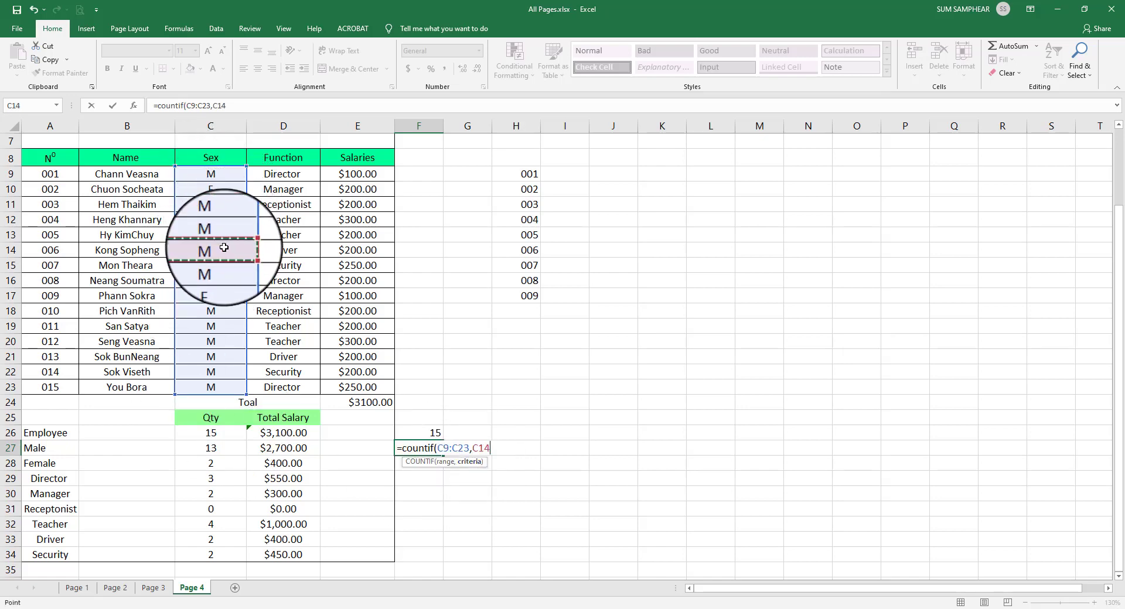
left_click(222, 342)
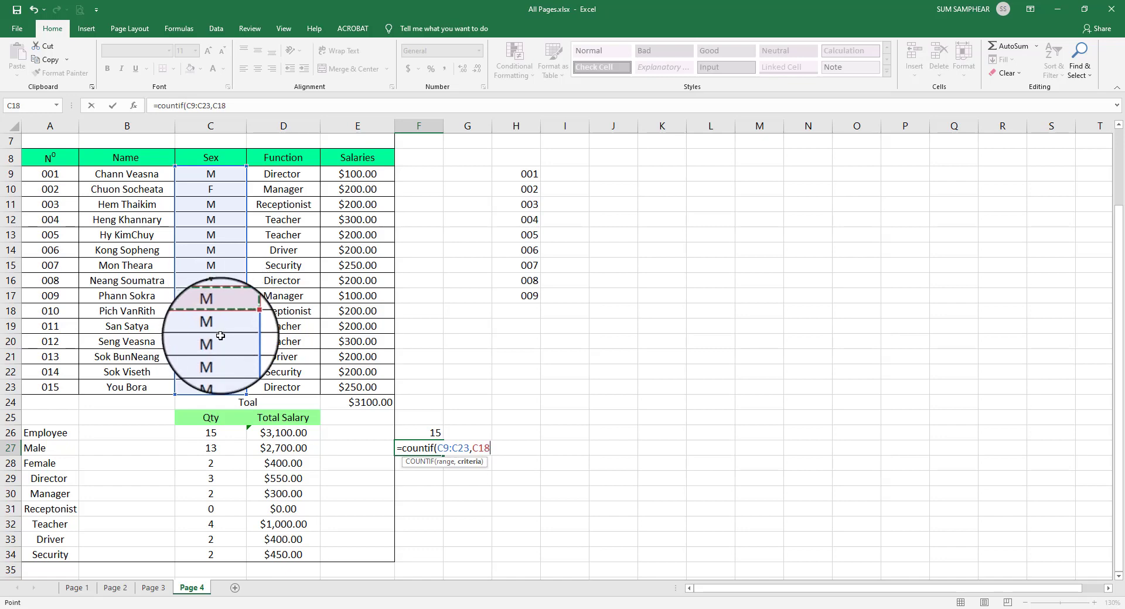
left_click(222, 327)
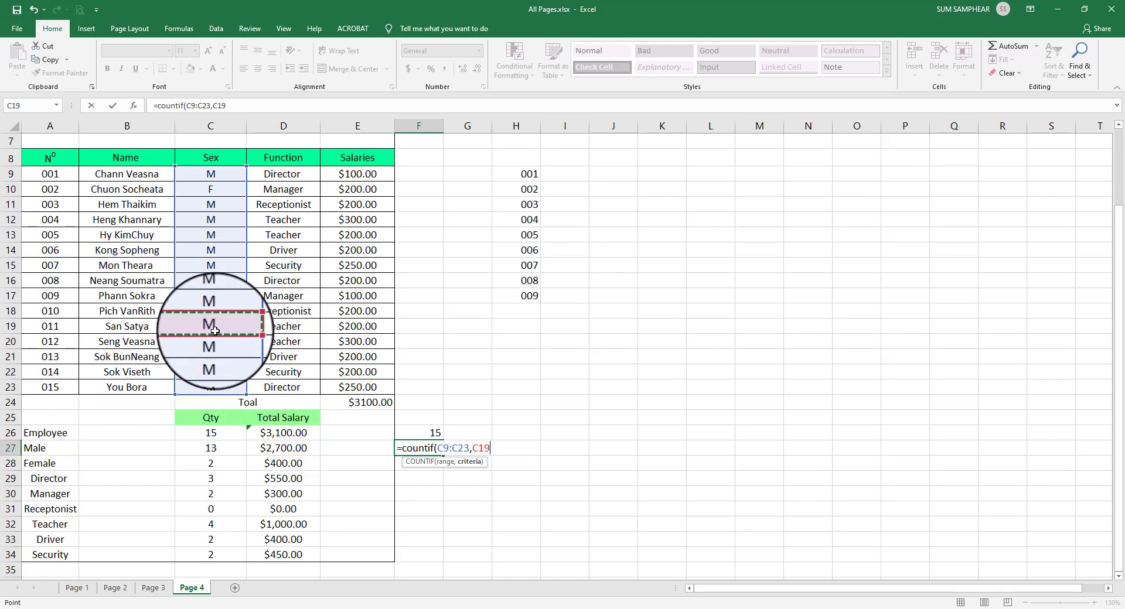
left_click(212, 221)
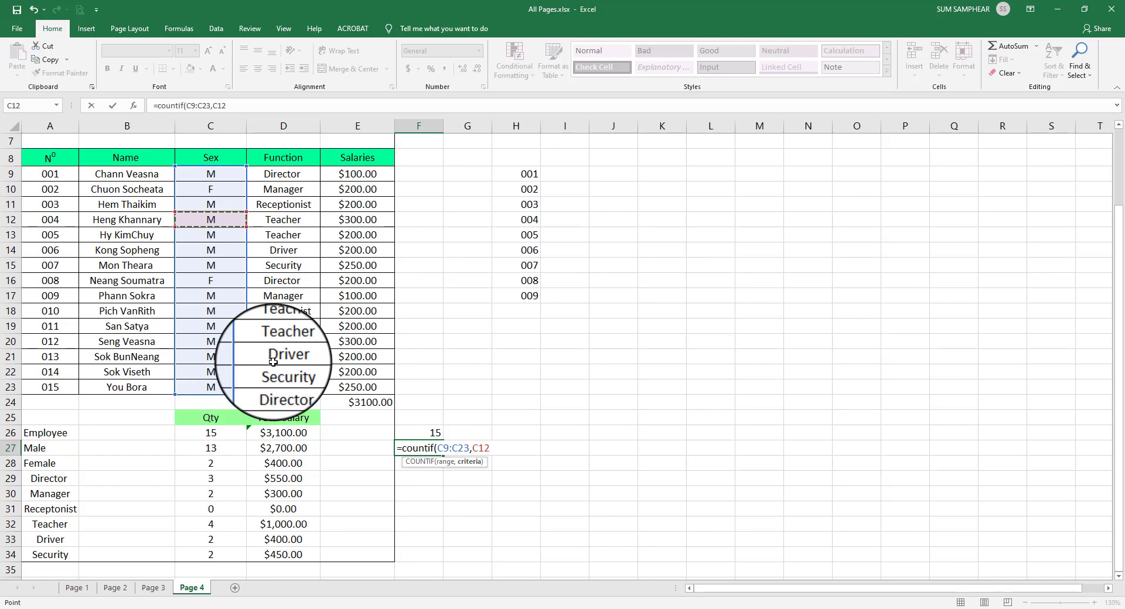
key("BackSpace")
key("BackSpace")
key("BackSpace")
type("\"\"")
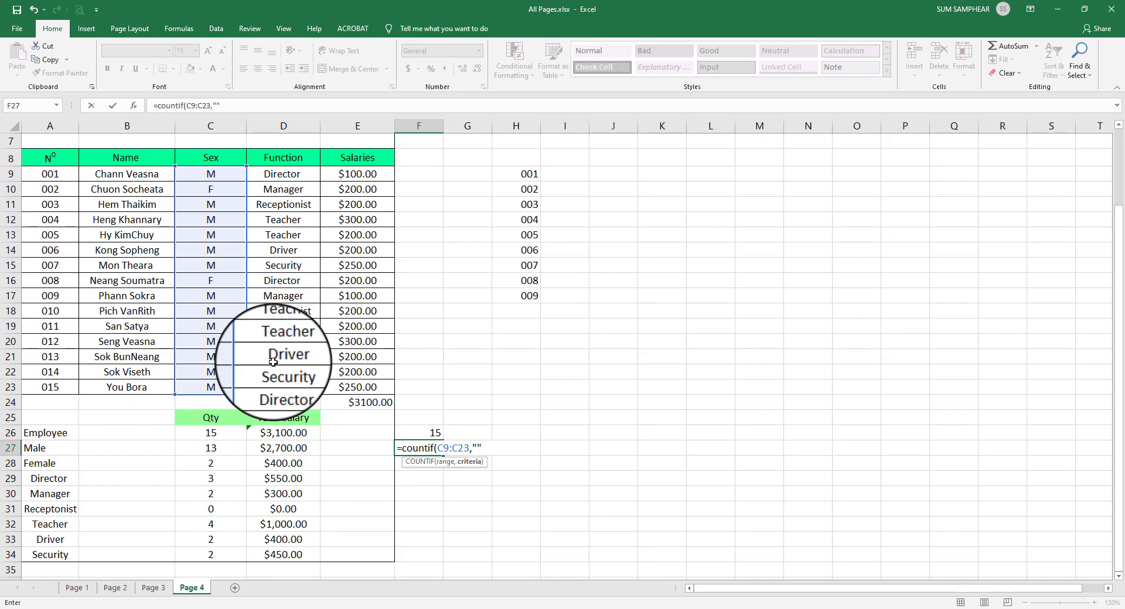
Type "M" inside the criterion quotes in F27, then select and delete it again
left_click(476, 448)
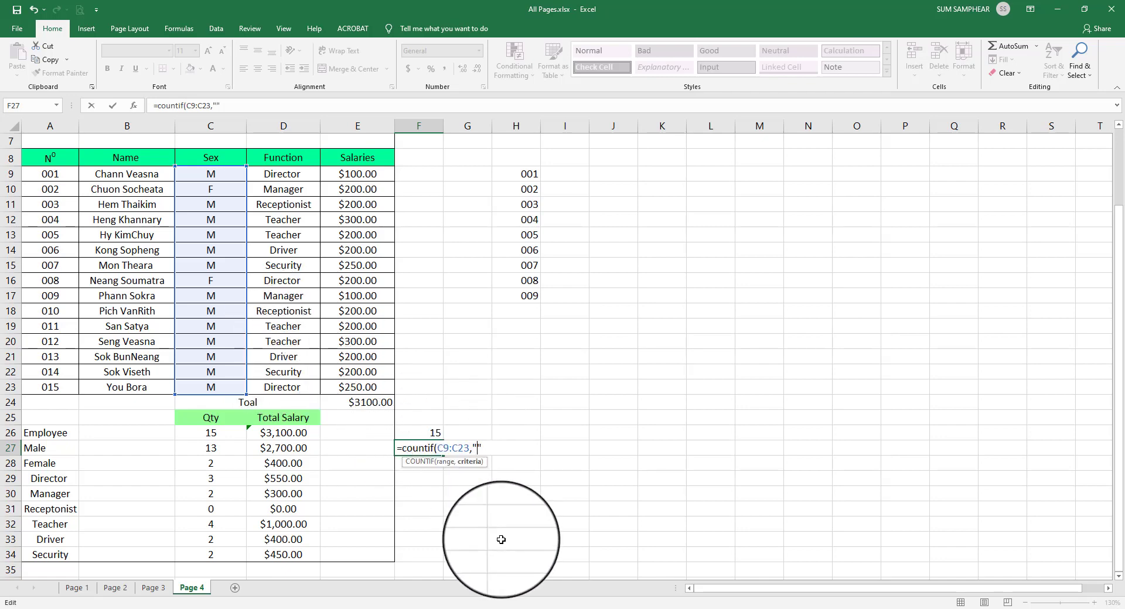
type("M")
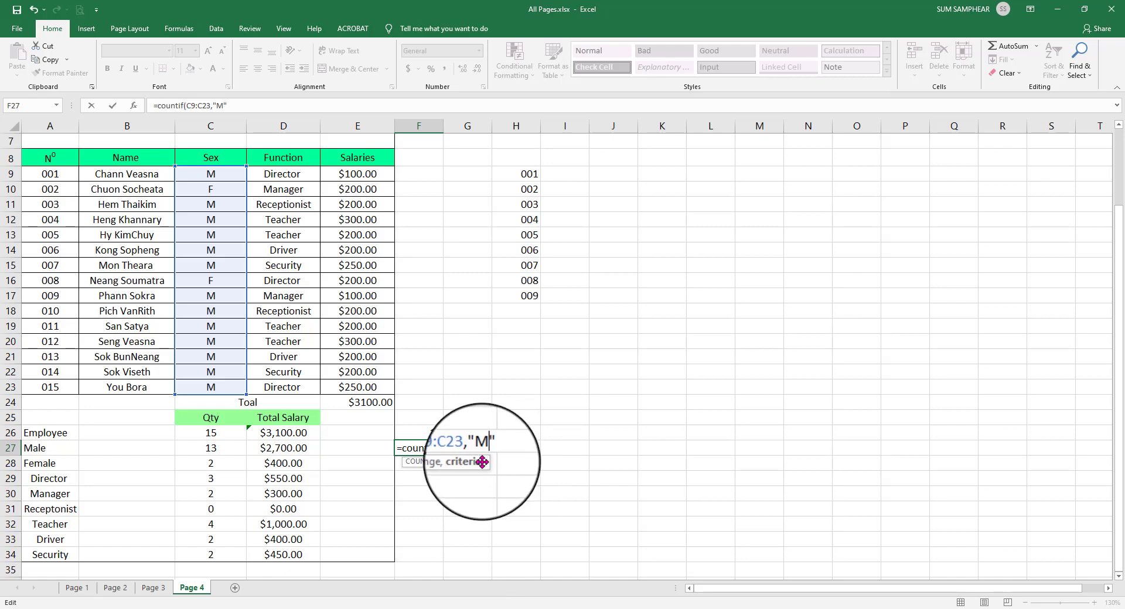
left_click_drag(474, 444, 503, 444)
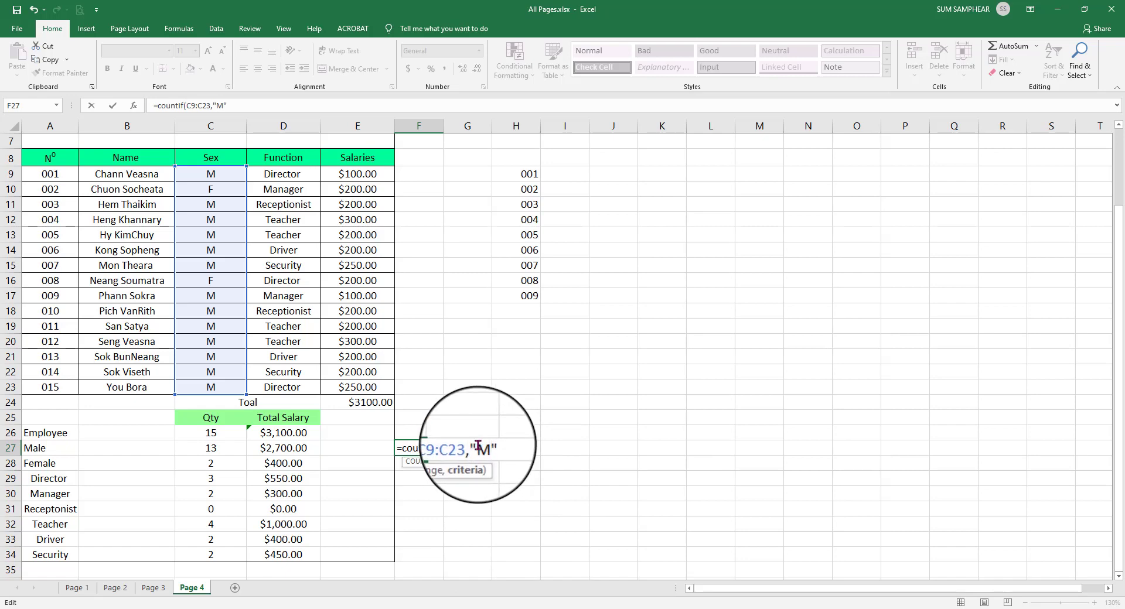
key("BackSpace")
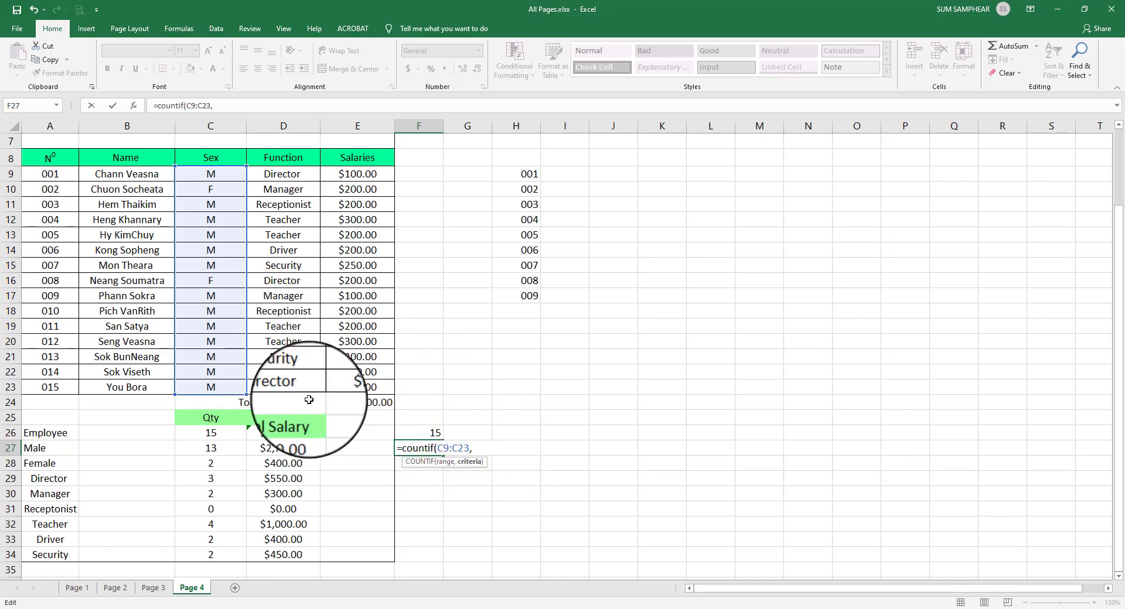
Try cells C15, C12 and C13 as the F27 criterion, then clear the reference
left_click(221, 267)
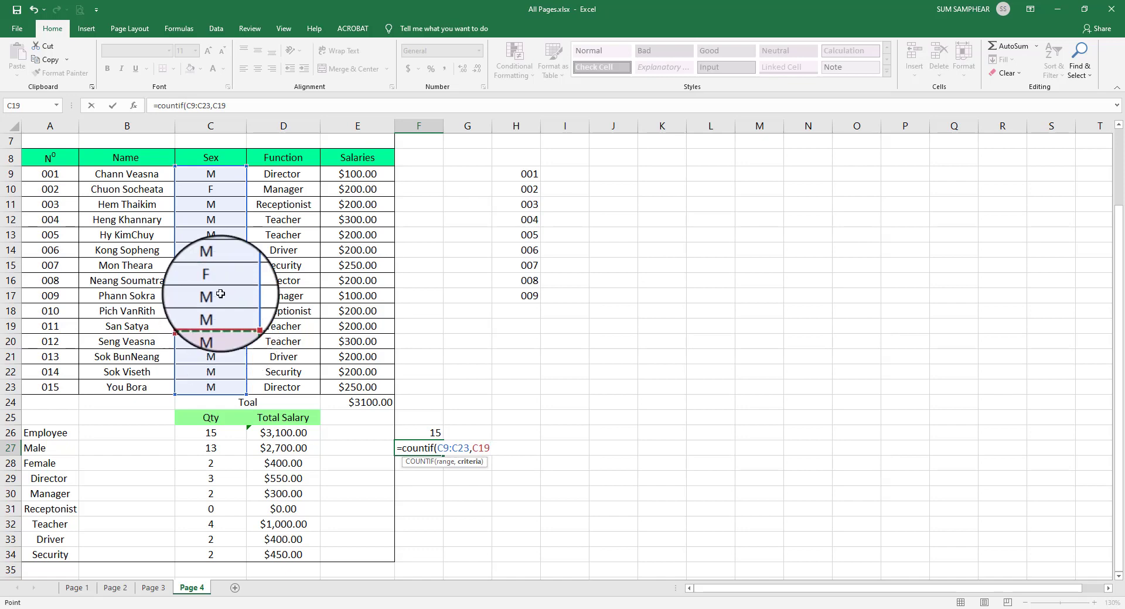
left_click(217, 220)
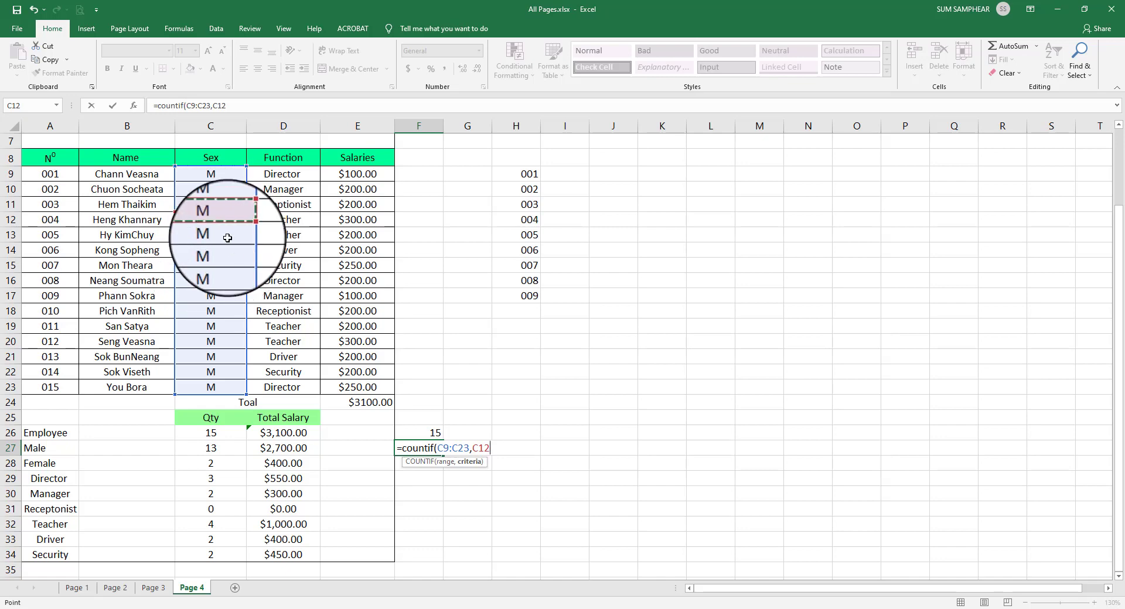
left_click(208, 238)
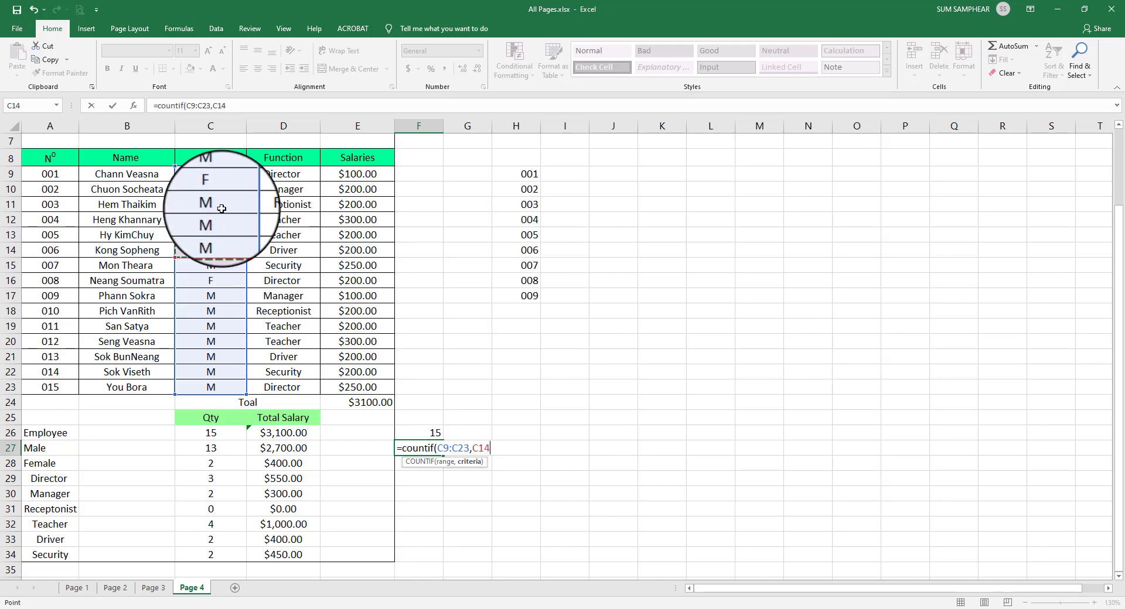
left_click(221, 218)
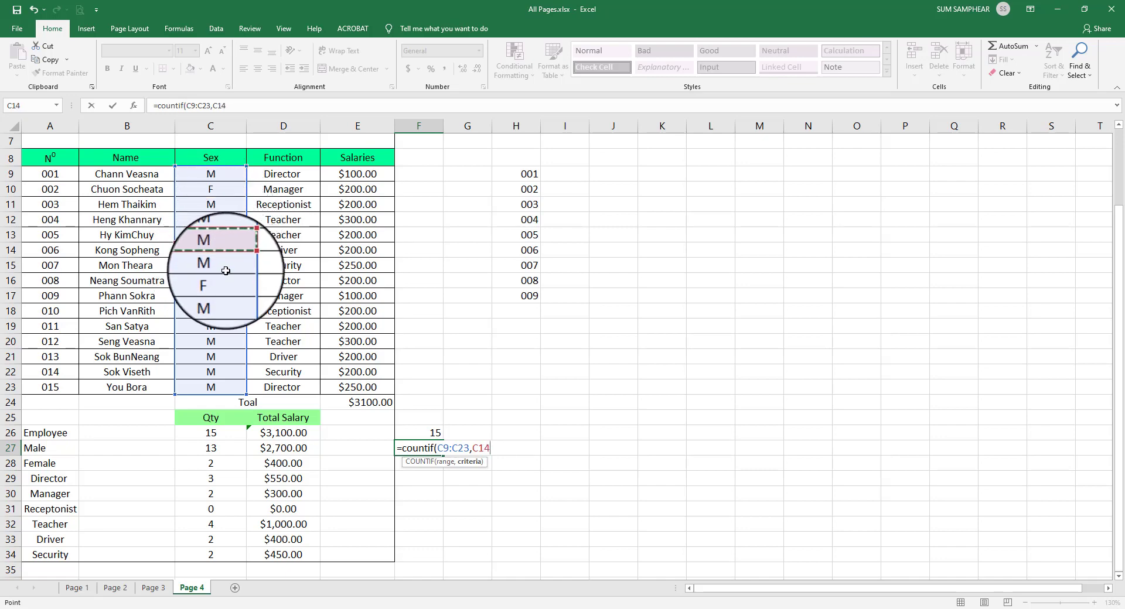
left_click(225, 238)
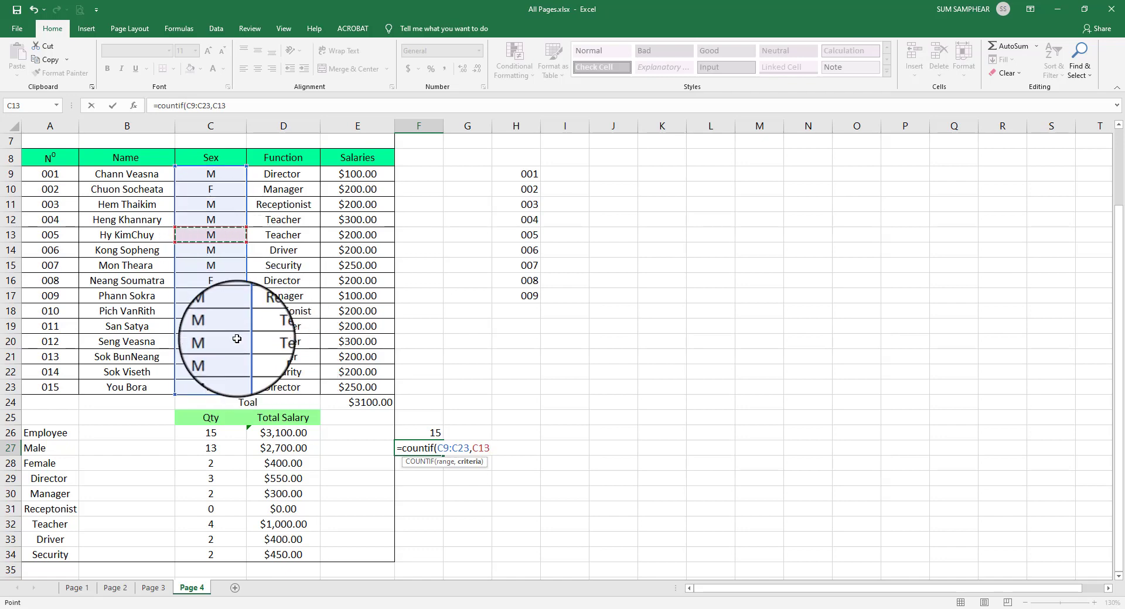
key("BackSpace")
key("BackSpace")
key("BackSpace")
type(",")
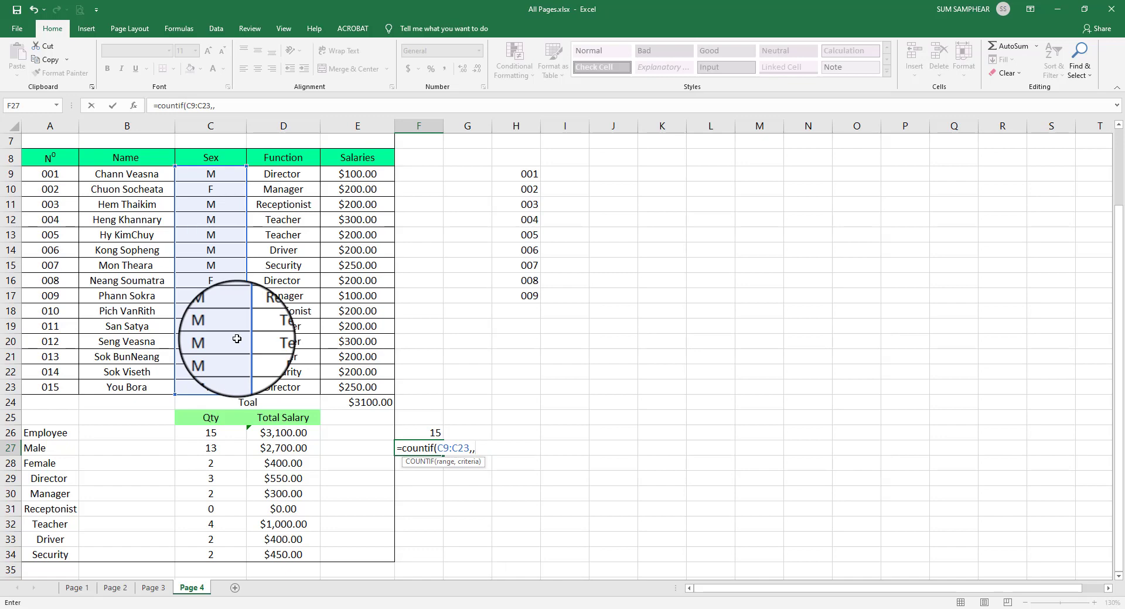
key("BackSpace")
type("\"\"")
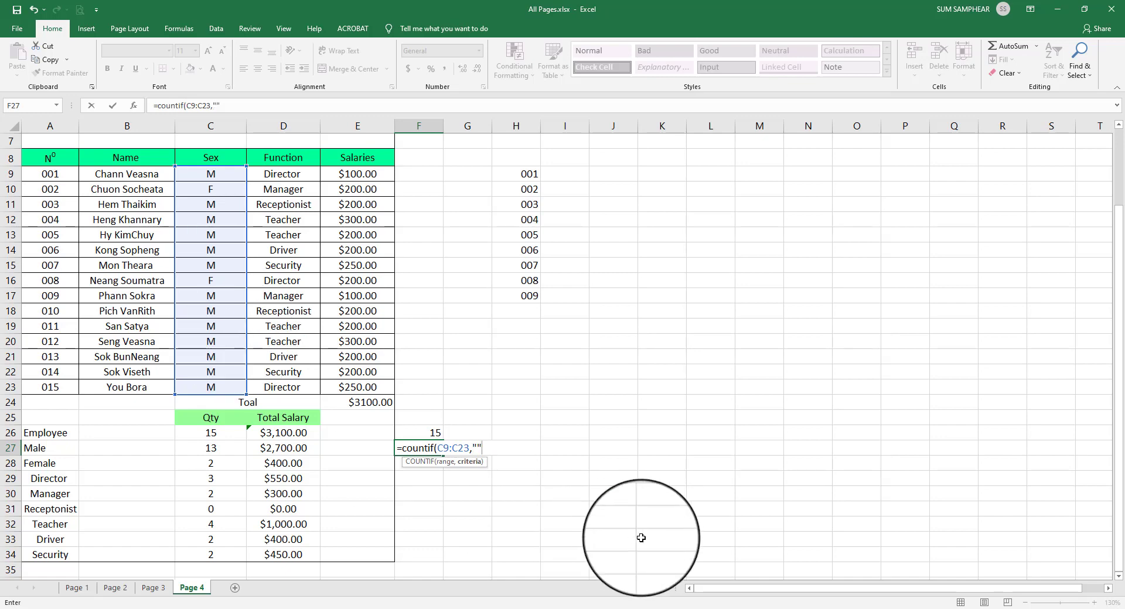
Type "M" as the criterion and close the formula, giving =countif(C9:C23,"M") with 13 males
left_click(477, 448)
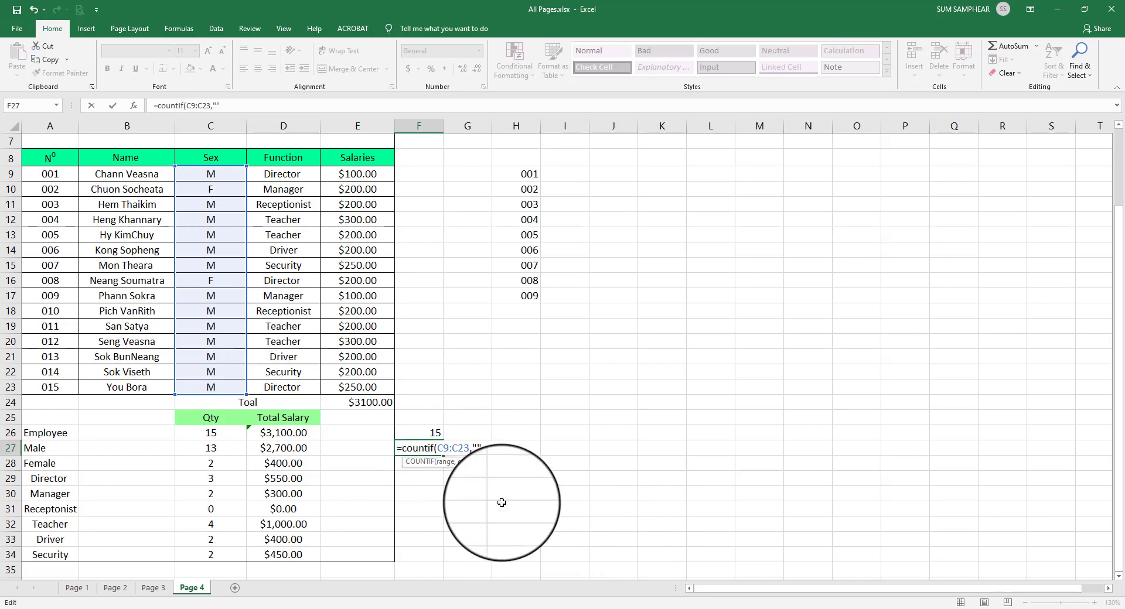
type("M")
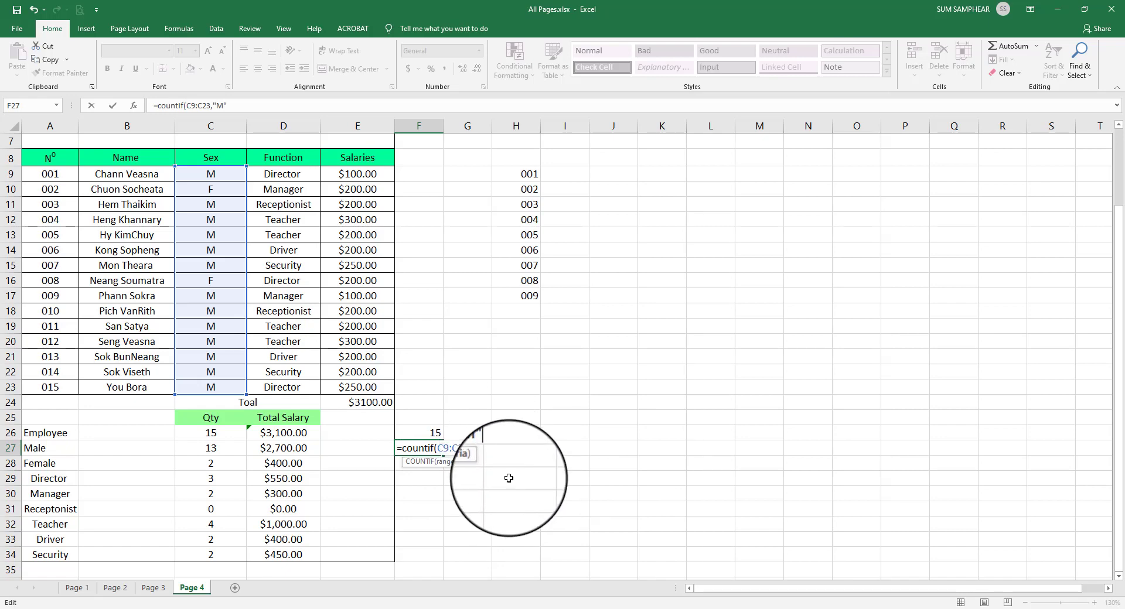
key("Right")
type(")")
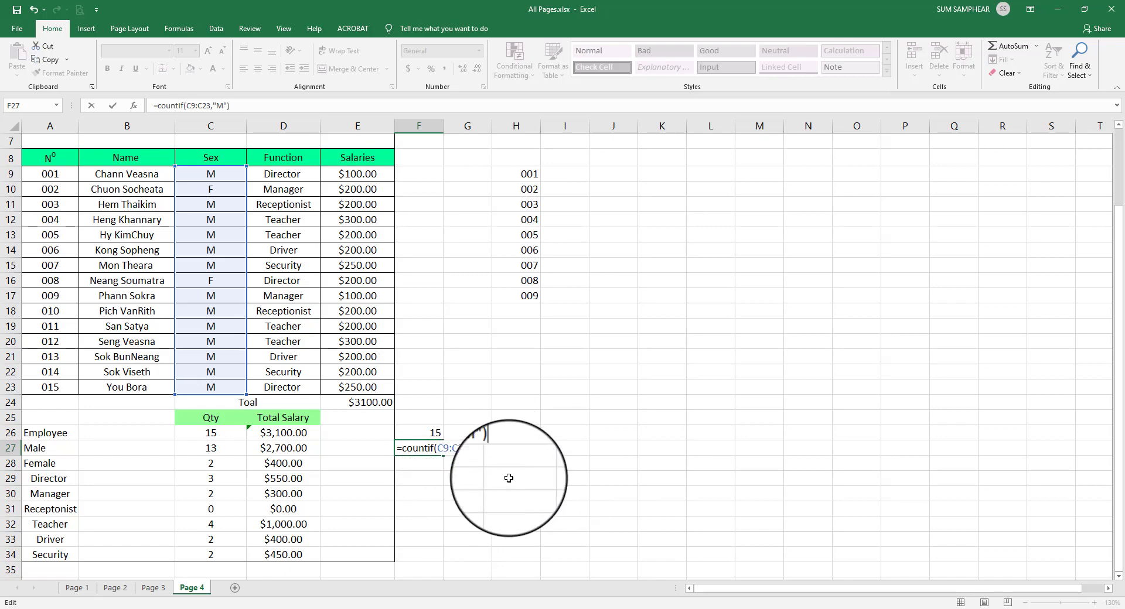
key("Return")
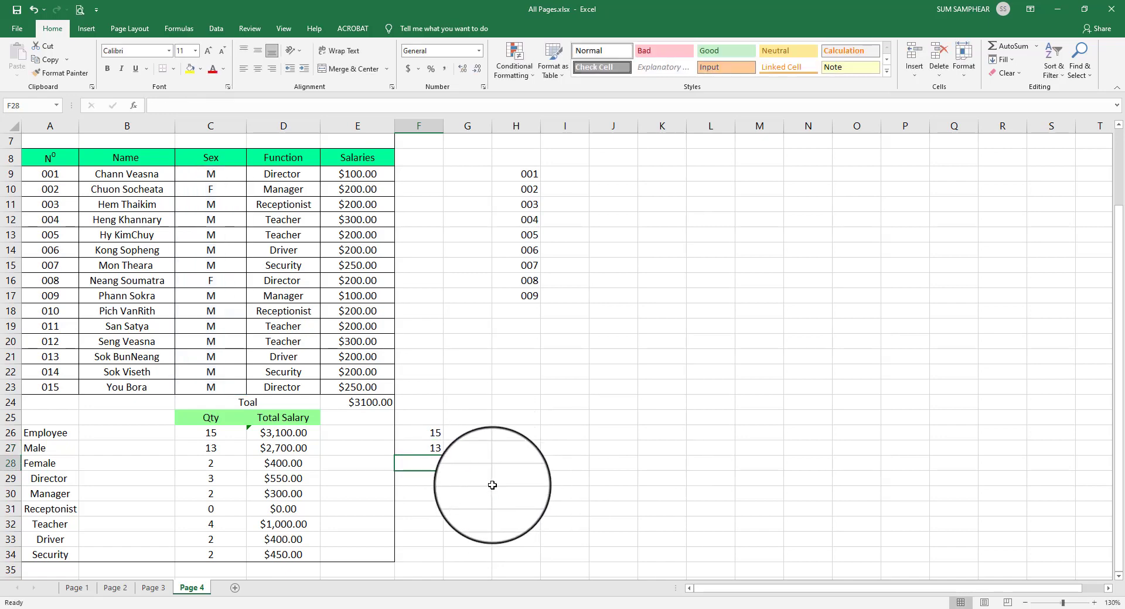
Replace F27's "M" criterion with cell C21, making =COUNTIF(C9:C23,C21), and recheck it
left_click(439, 450)
double_click(438, 450)
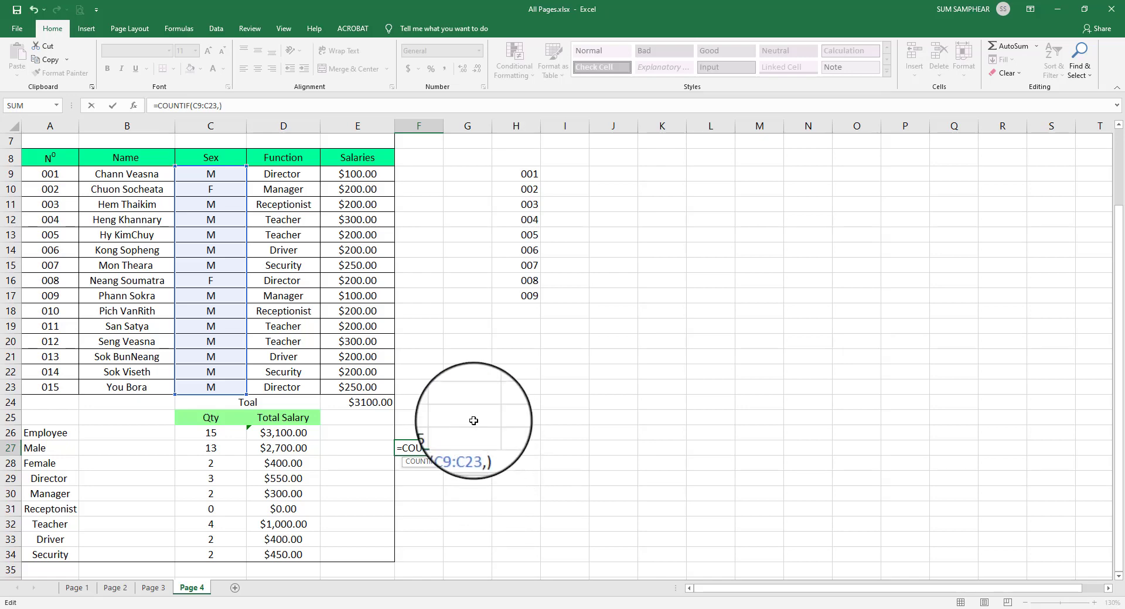
left_click(227, 252)
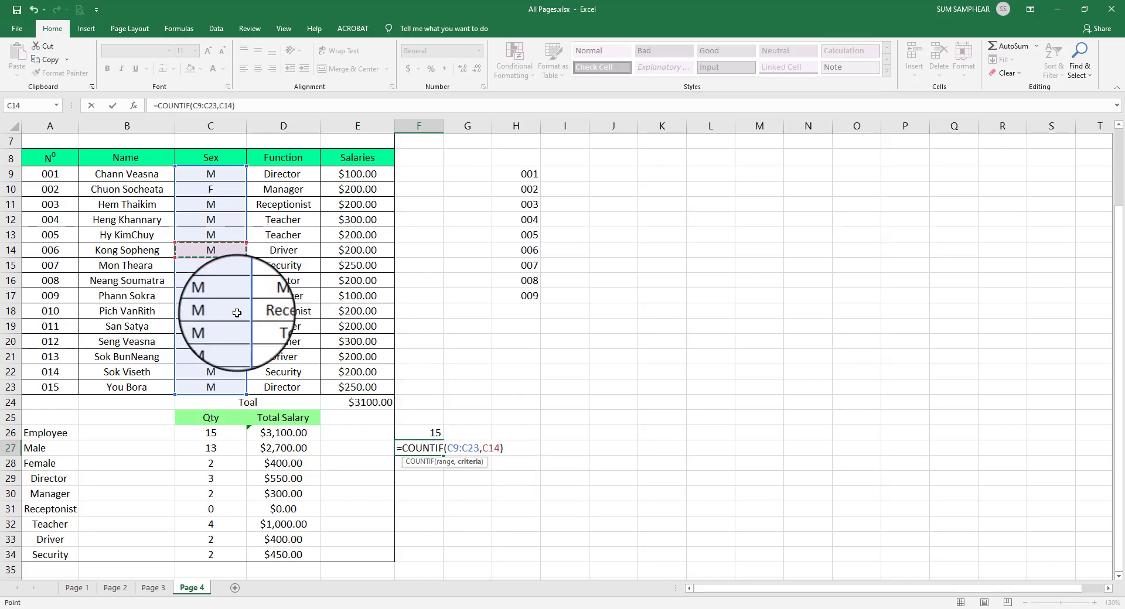
left_click(223, 358)
key("Return")
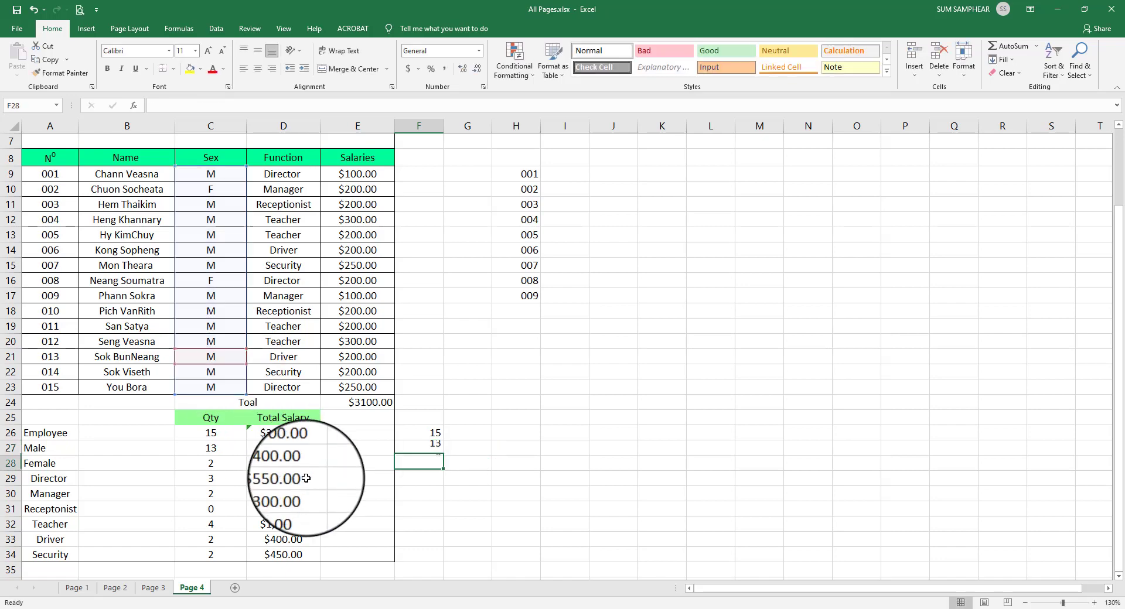
double_click(433, 448)
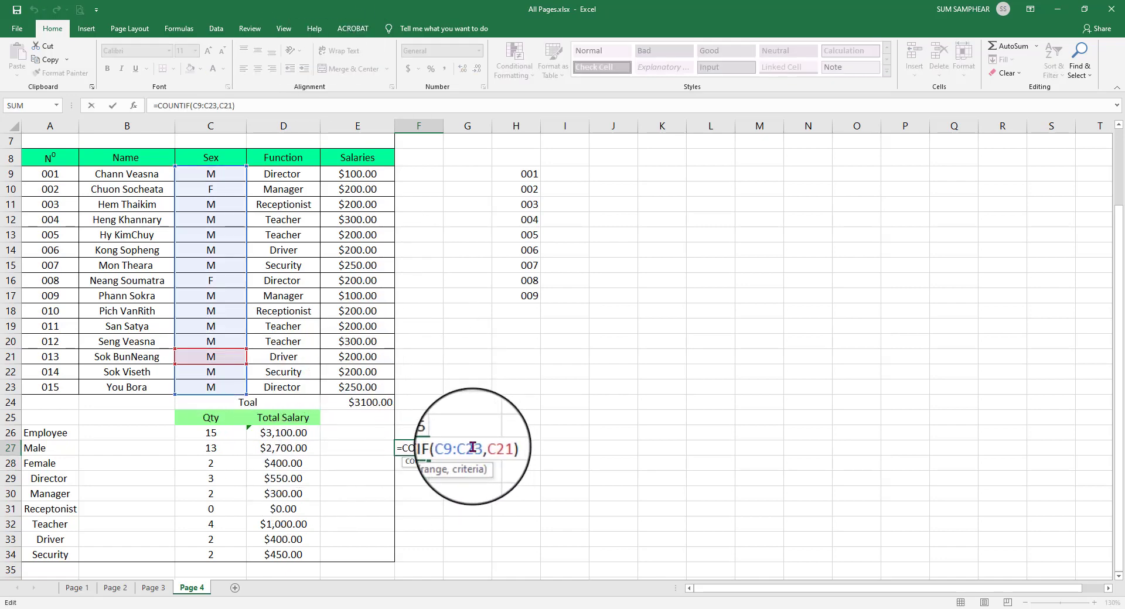
key("Return")
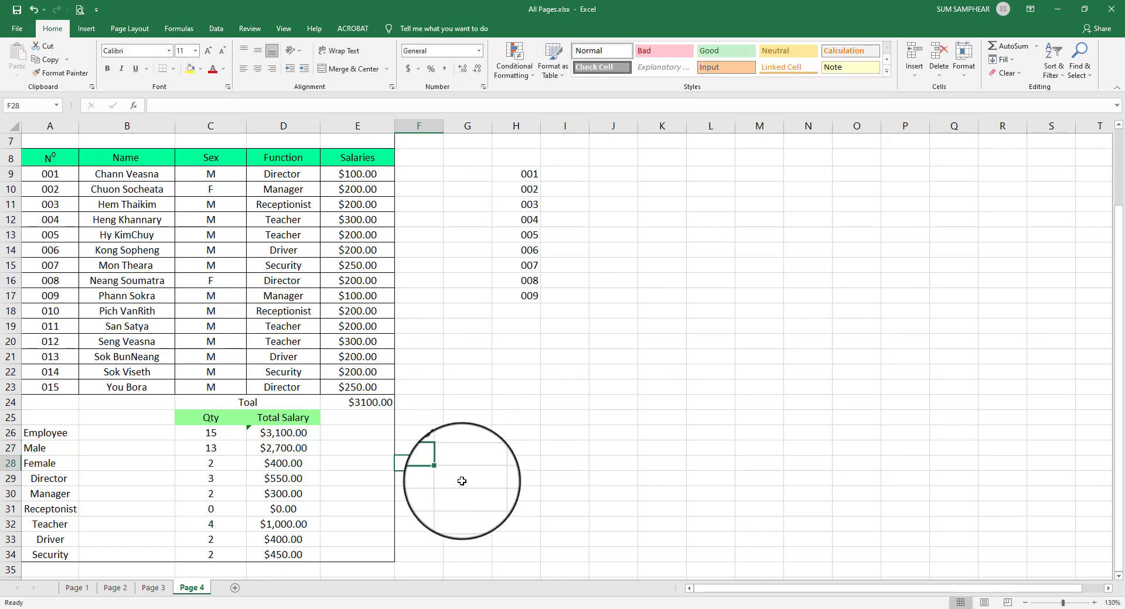
Enter =COUNTIF(C9:C23,C16) in F28 to count the 2 female employees
type("=count")
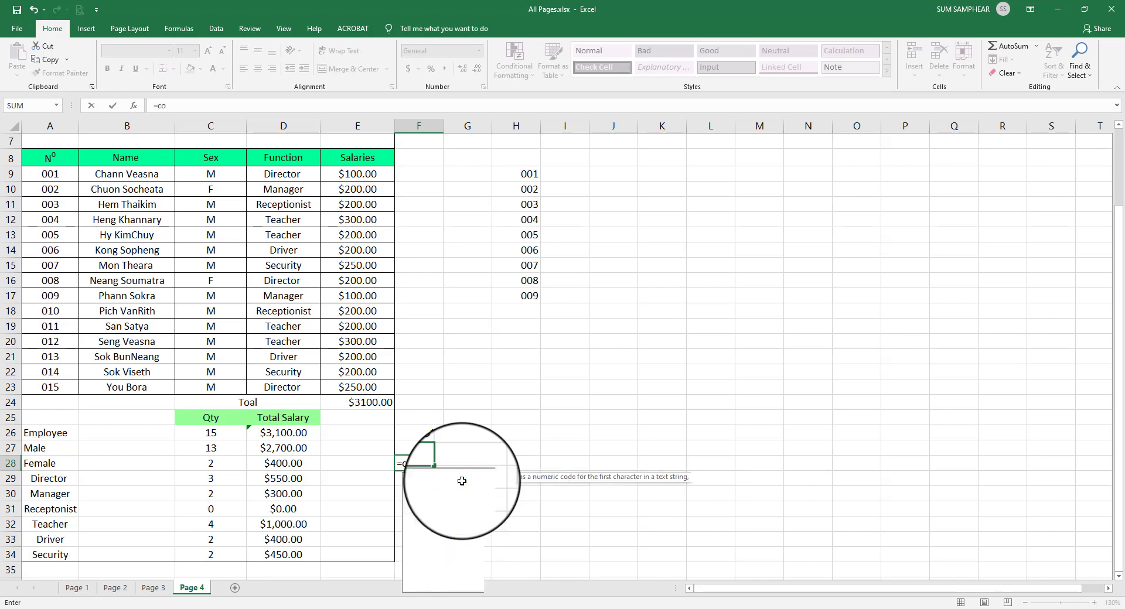
type("if")
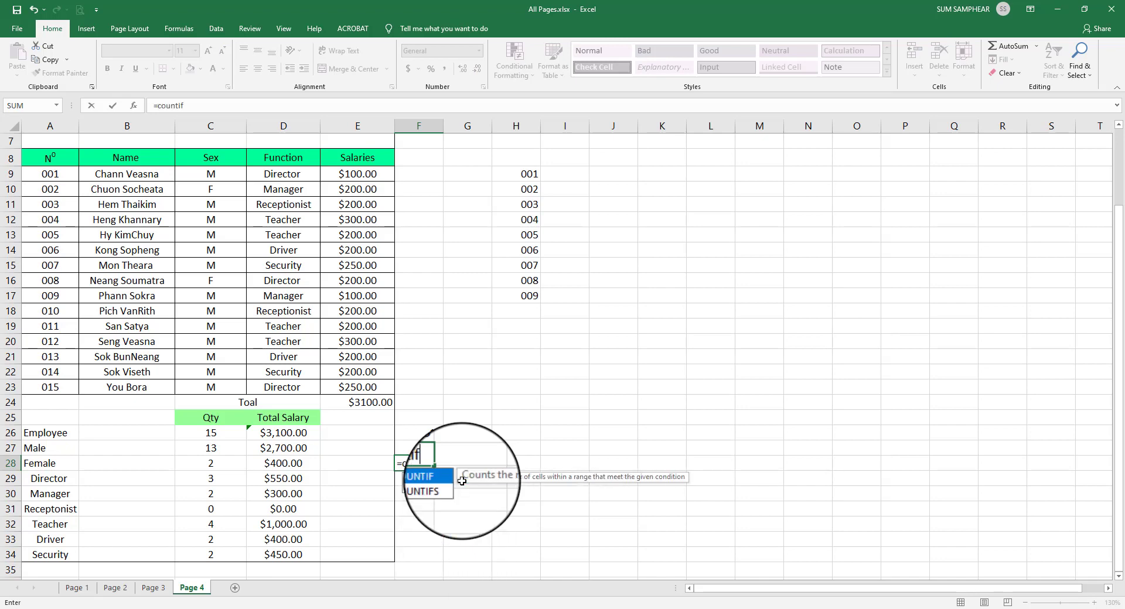
type("(")
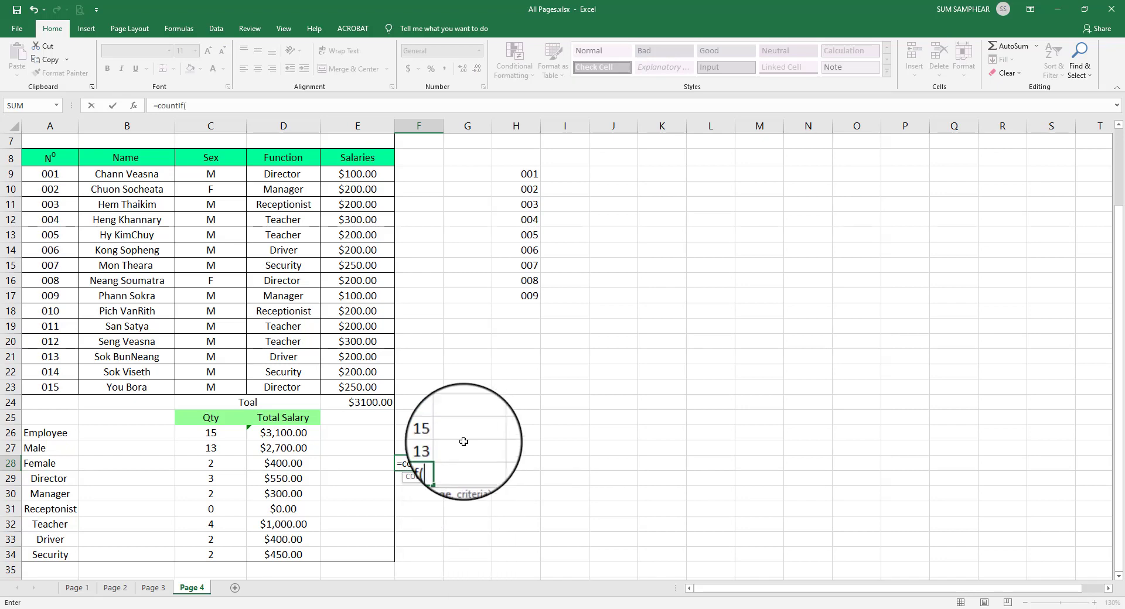
left_click_drag(234, 174, 212, 387)
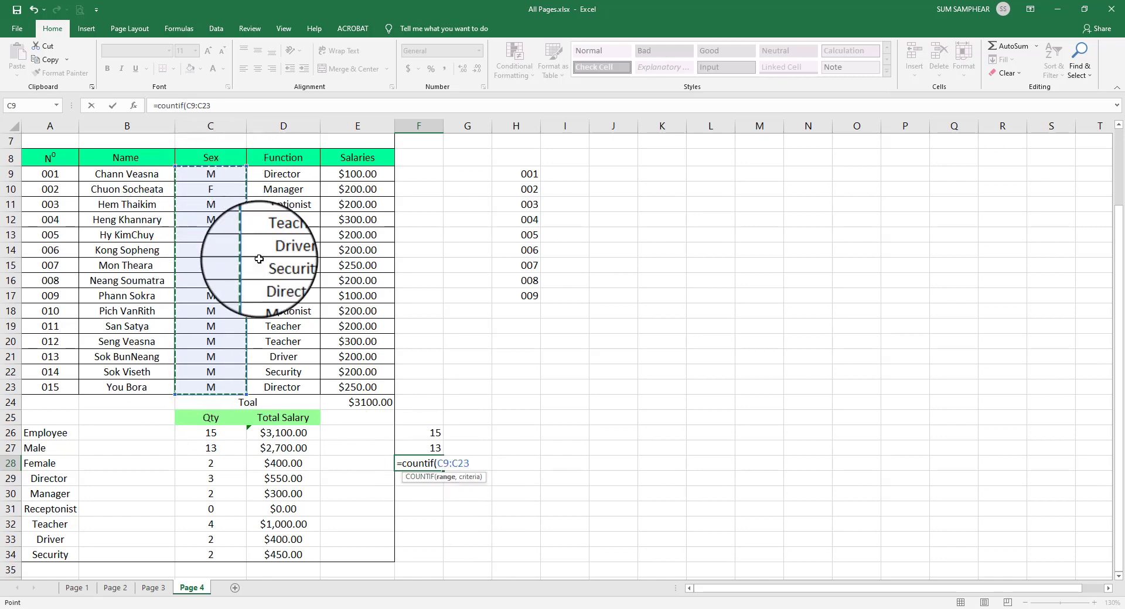
left_click_drag(287, 174, 287, 387)
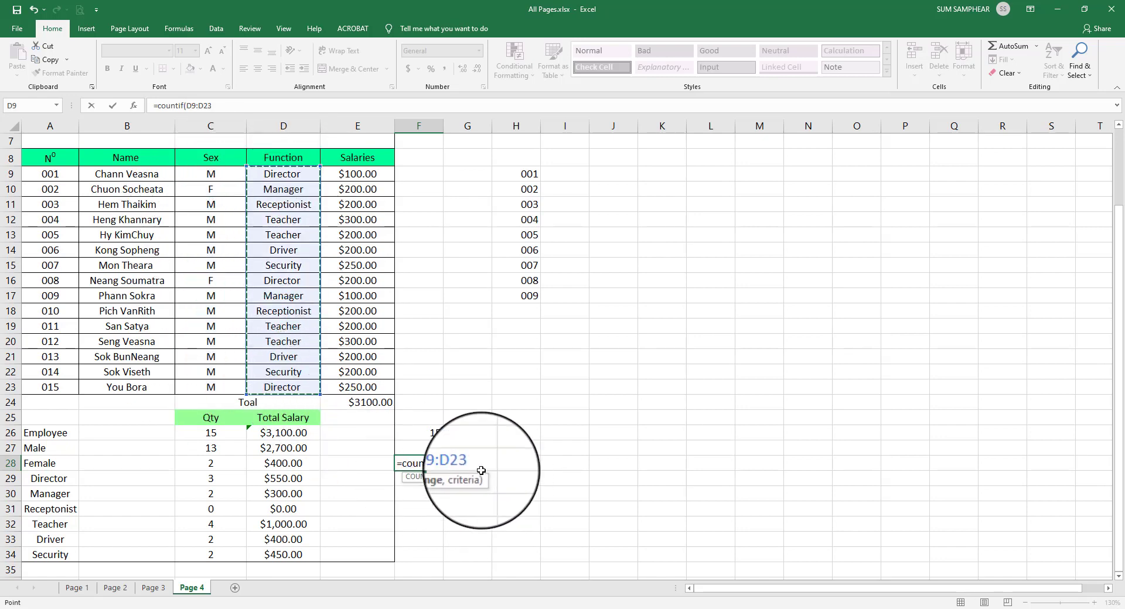
left_click_drag(127, 174, 119, 360)
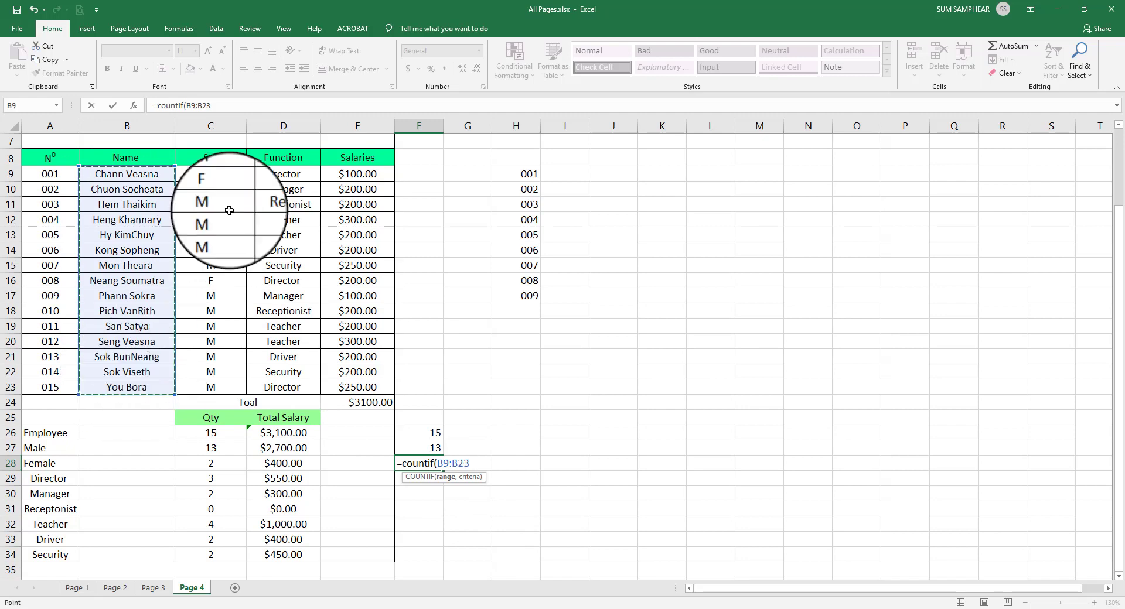
left_click_drag(211, 174, 214, 386)
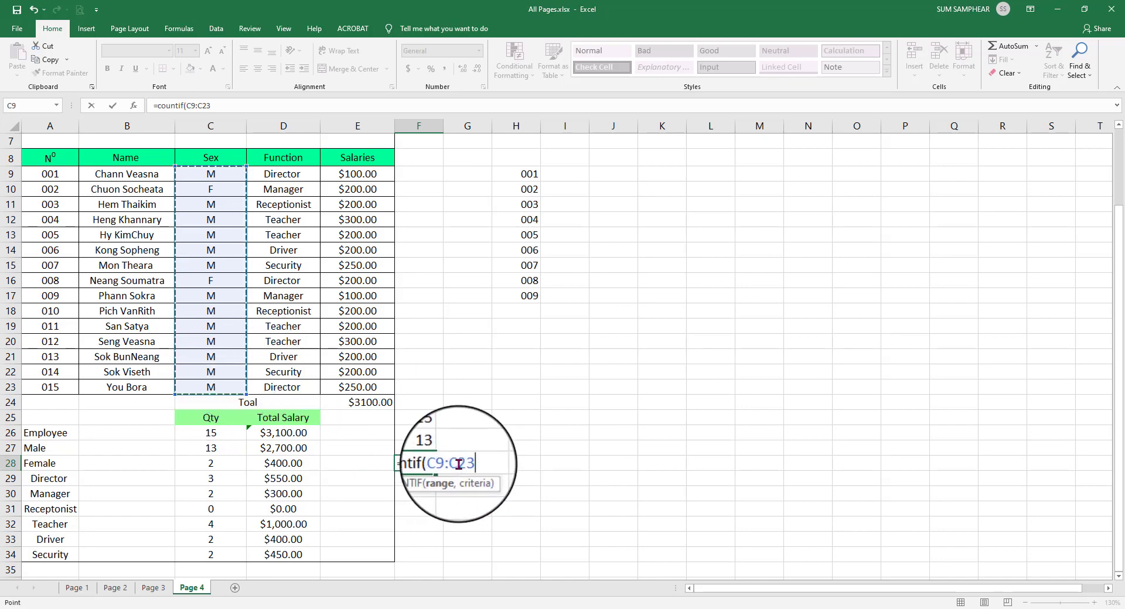
type(",")
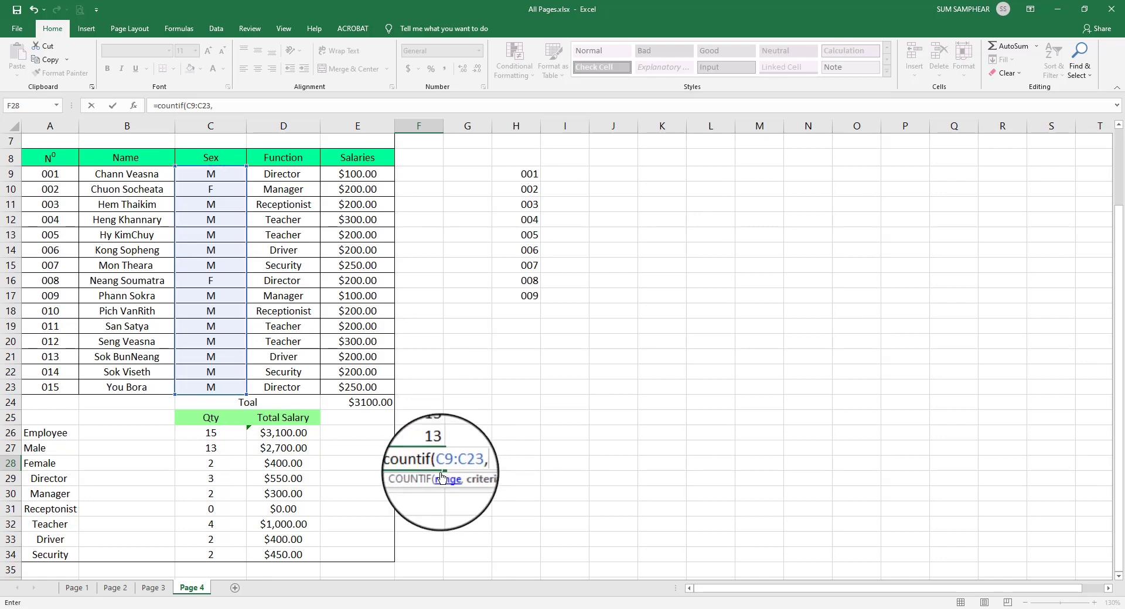
left_click(220, 281)
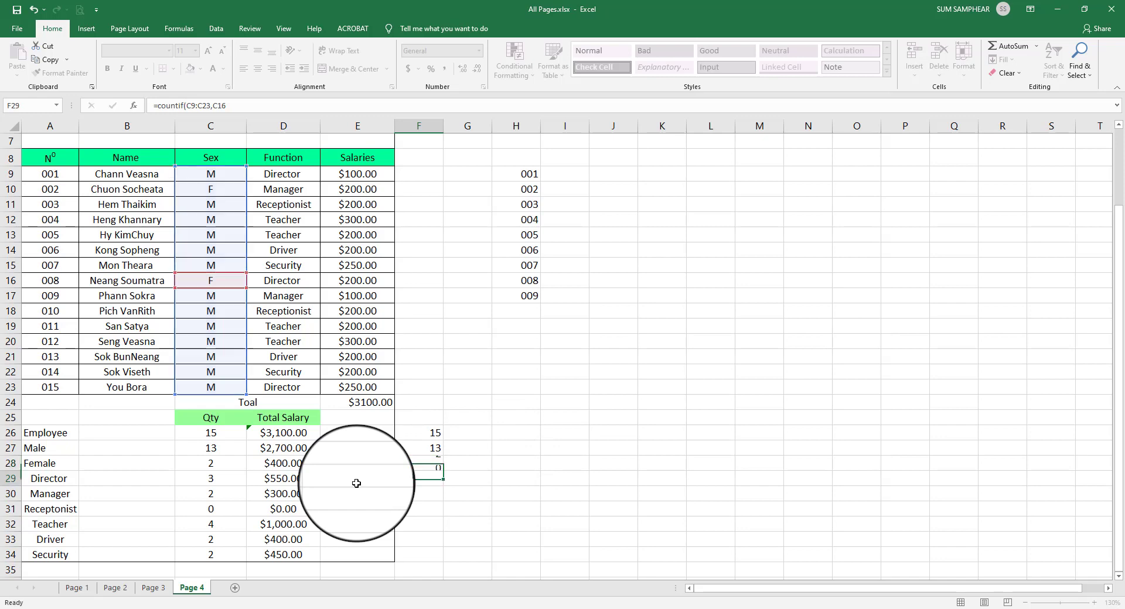
key("Return")
key("Up")
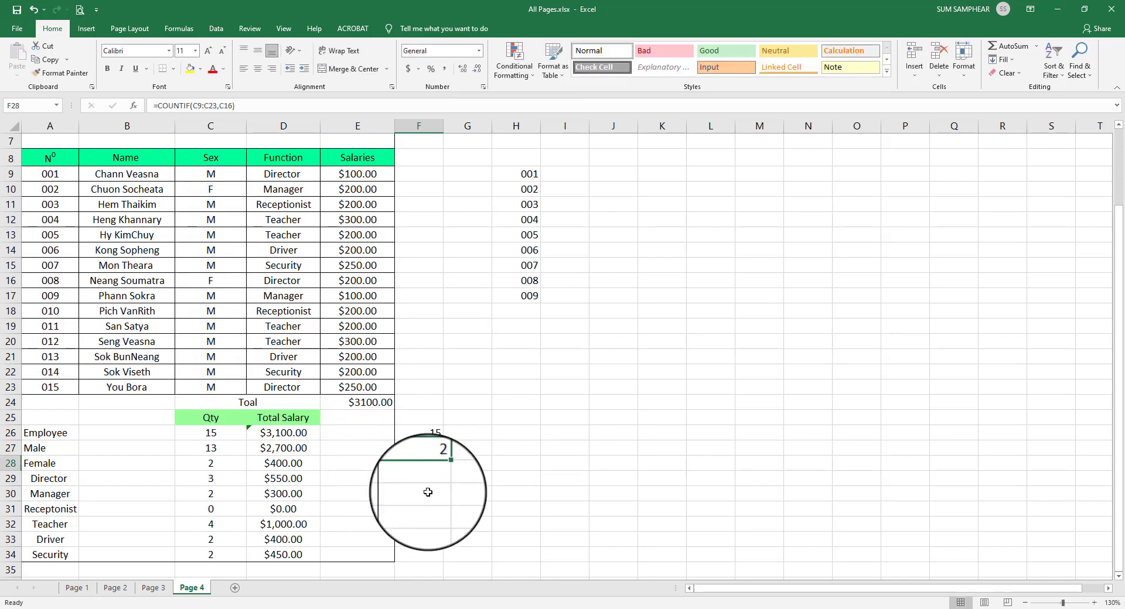
key("Up")
Check F28, then begin a new formula with = in F29 for the Director count
left_click(423, 463)
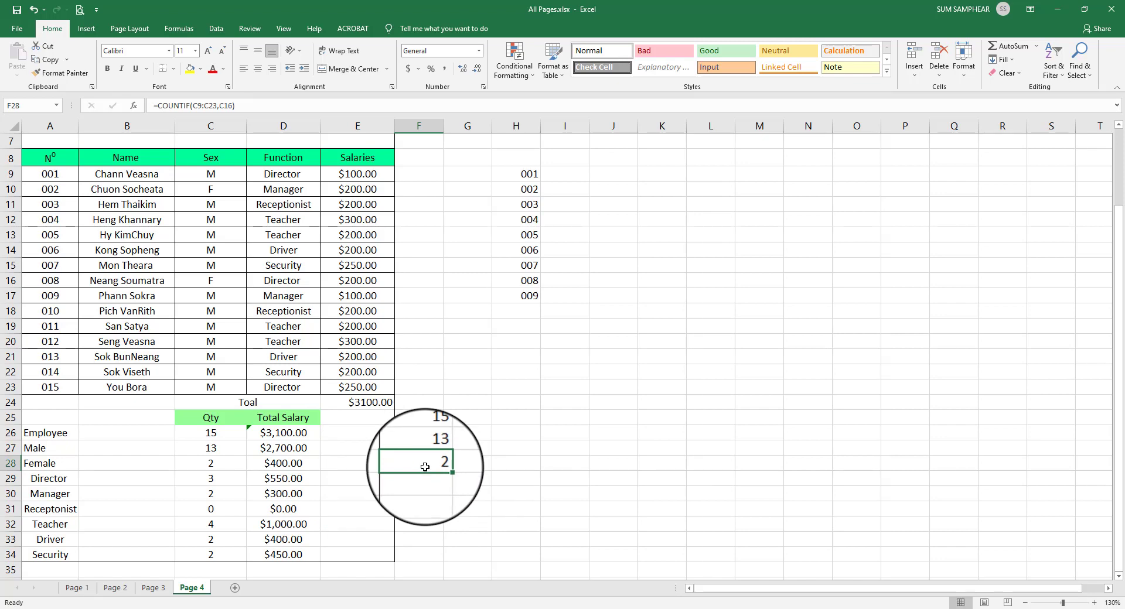
left_click(422, 478)
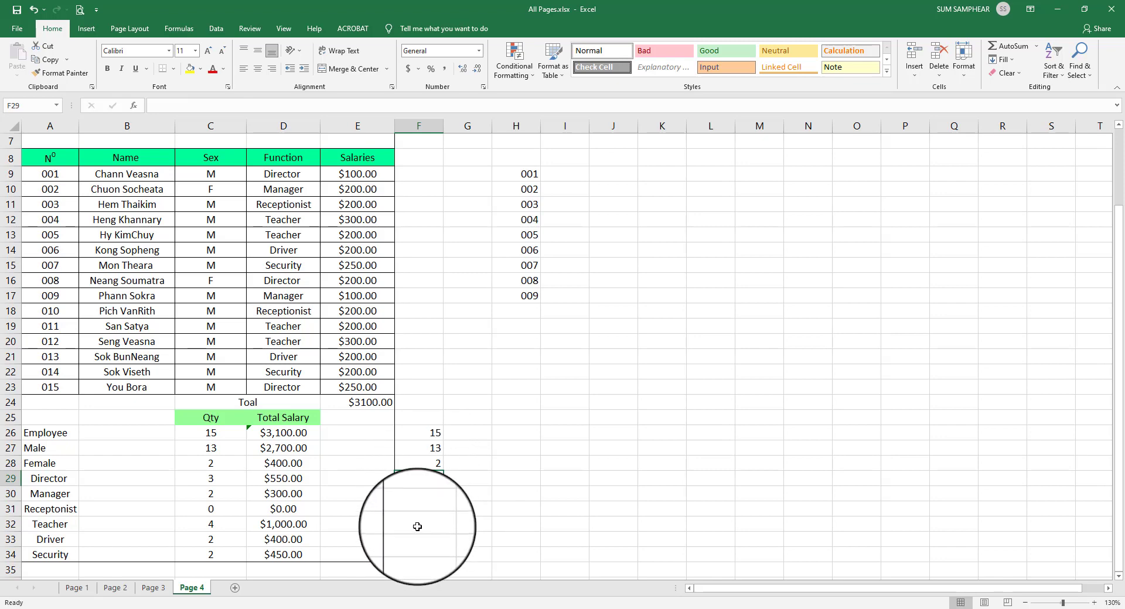
type("=")
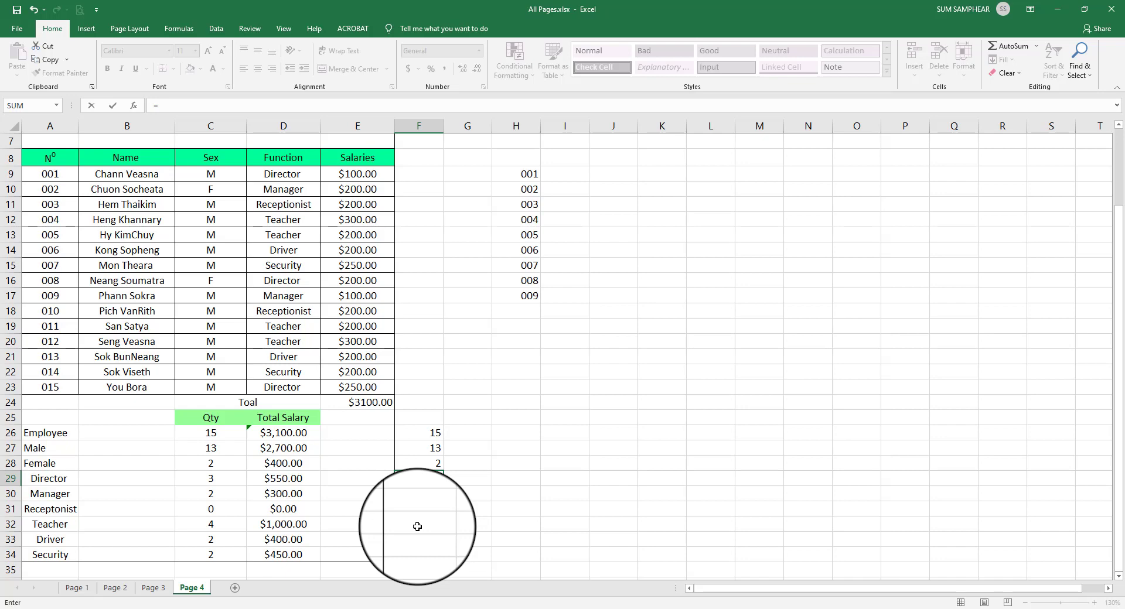
Type countif( in F29 and set its range to the Function column D9:D23
type("c")
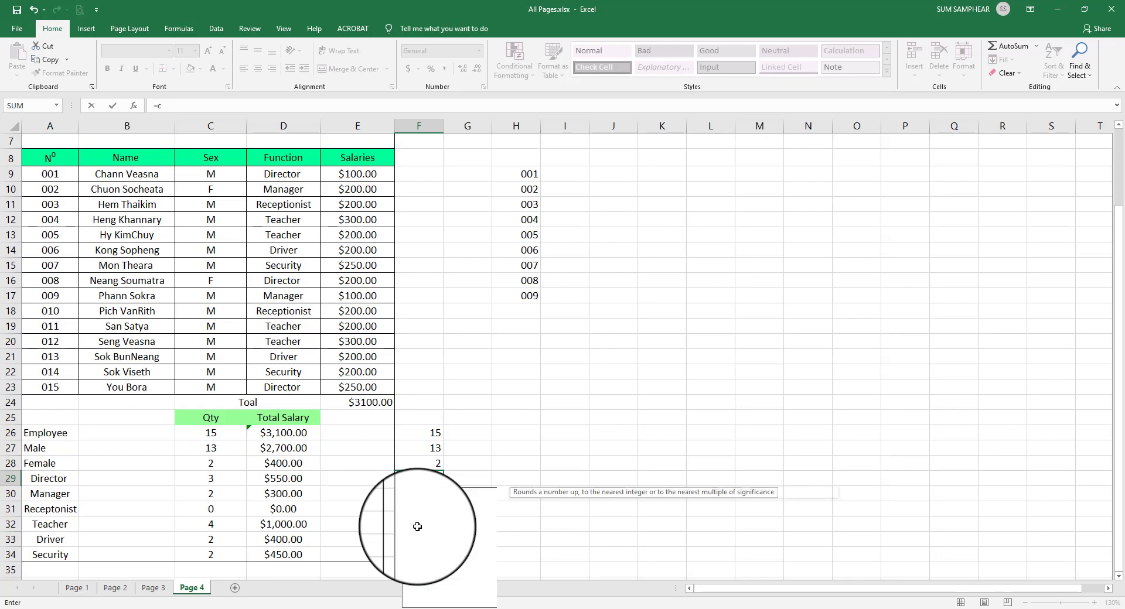
type("ount")
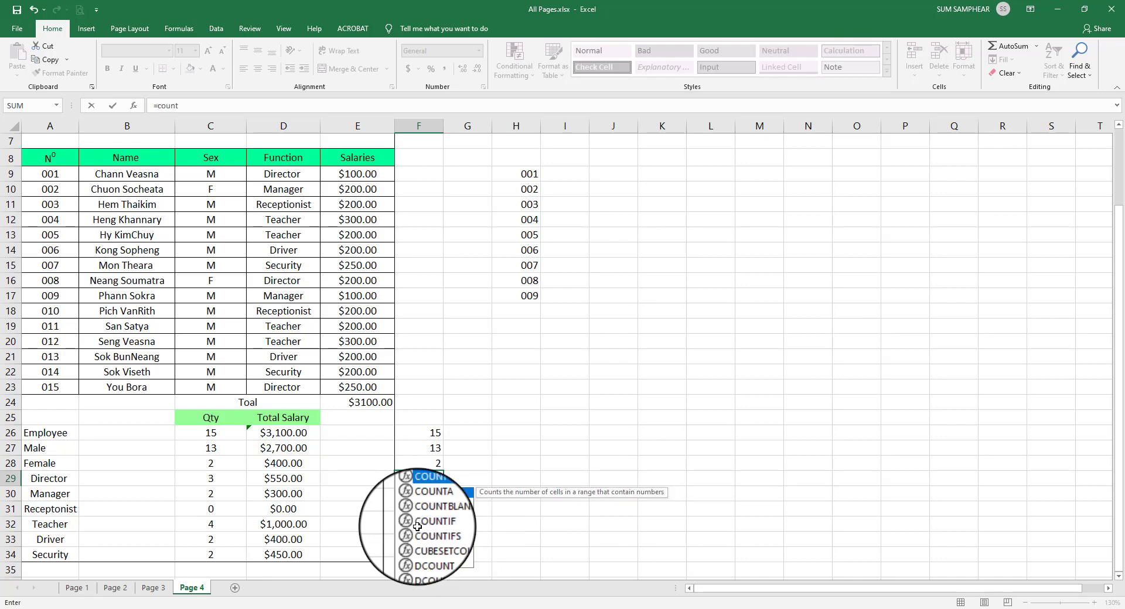
type("if(")
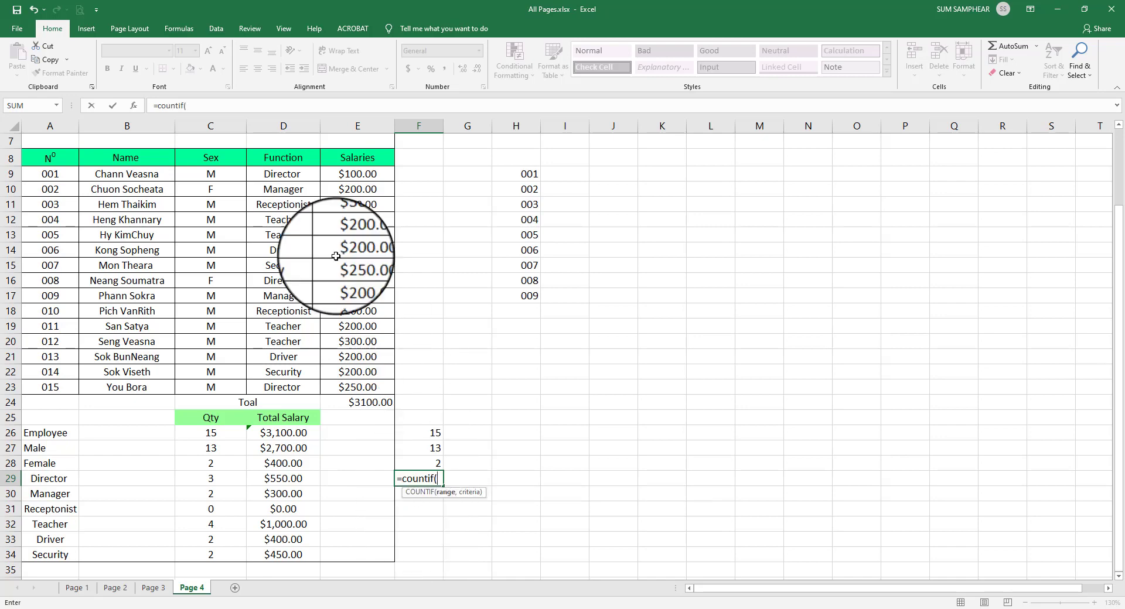
left_click_drag(211, 174, 210, 372)
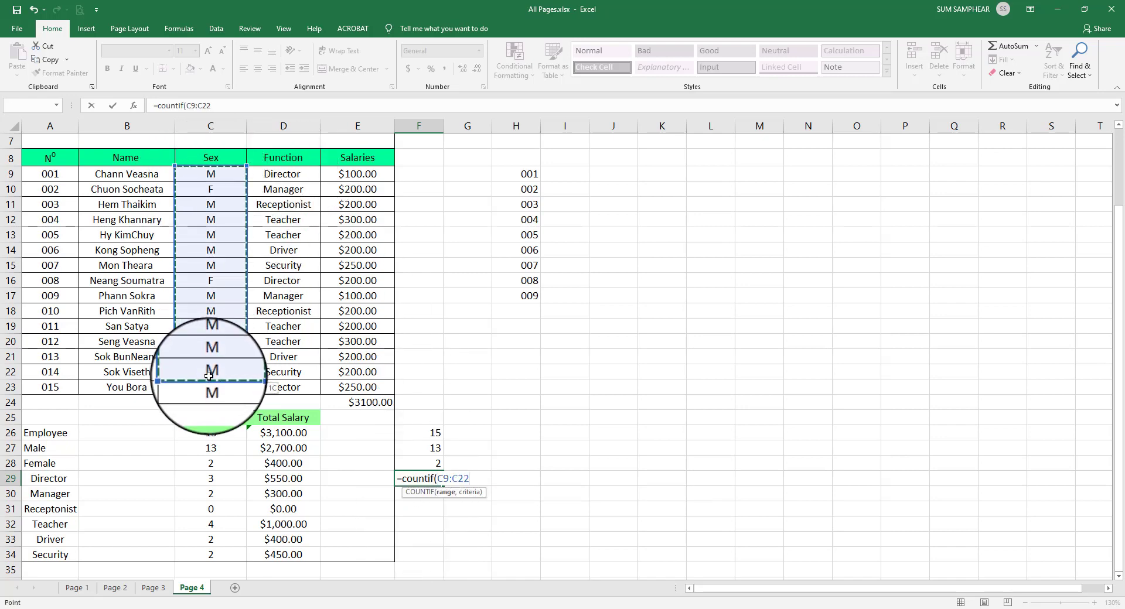
left_click_drag(267, 177, 282, 387)
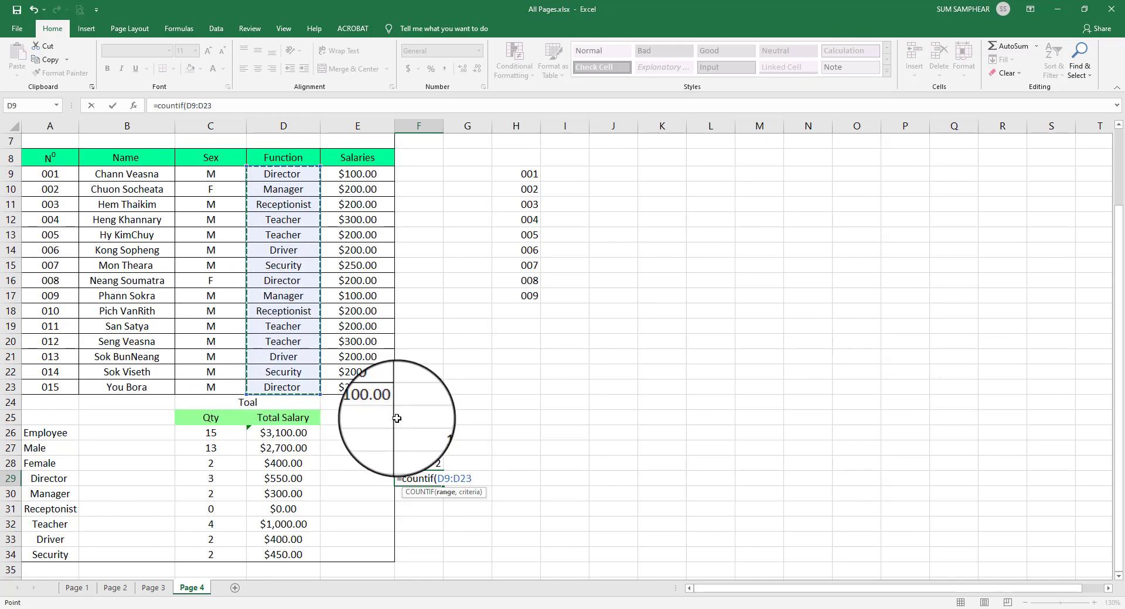
type(",")
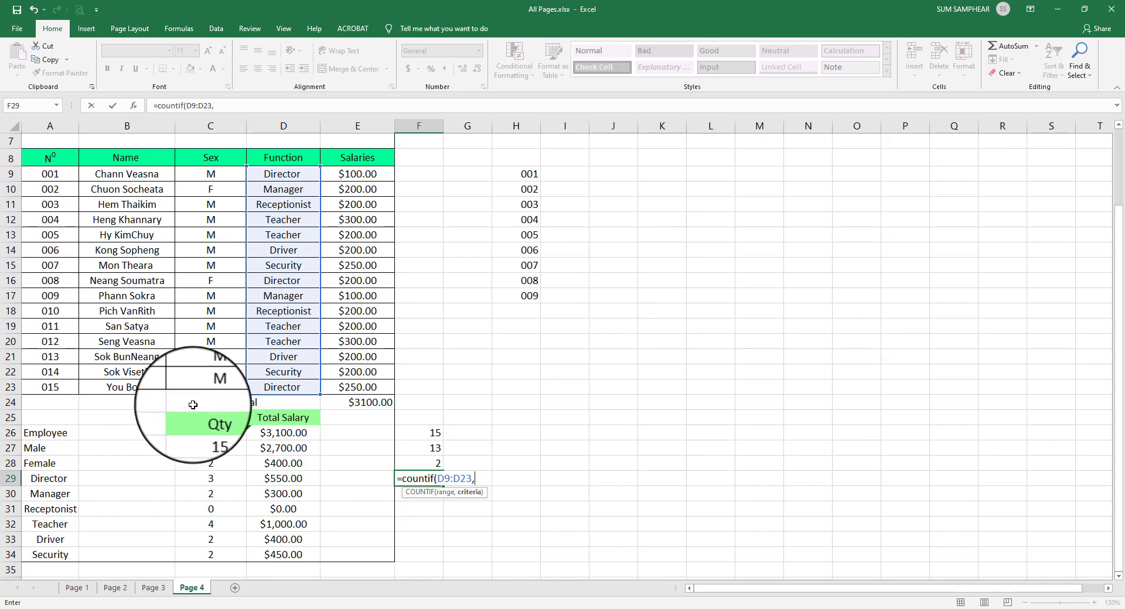
Try D9, D16 and the Director label A29 as the F29 COUNTIF criterion
left_click(284, 174)
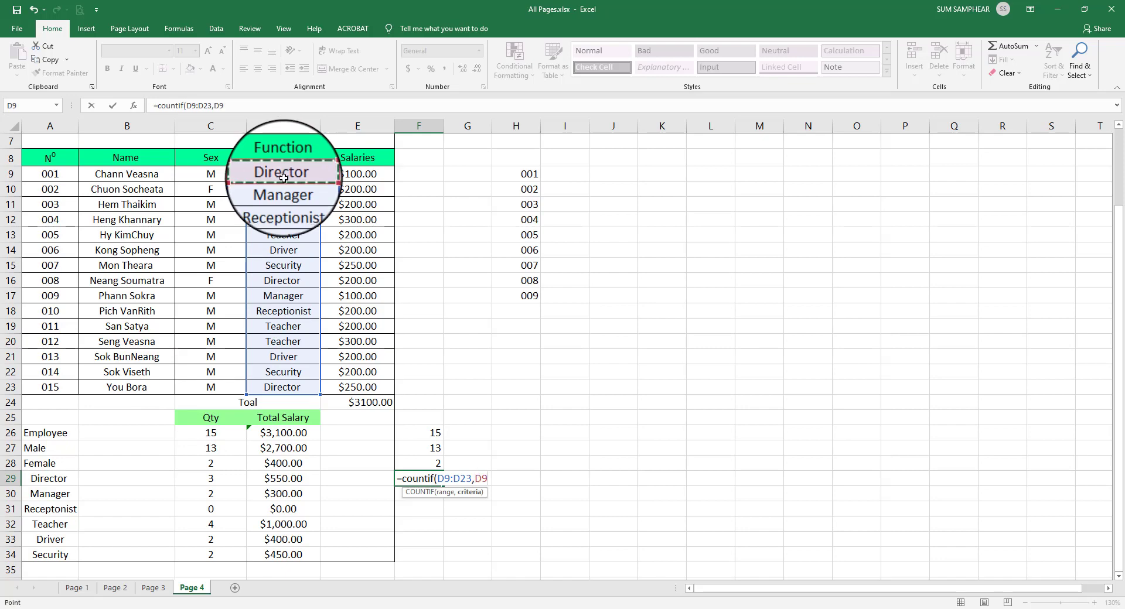
left_click(294, 286)
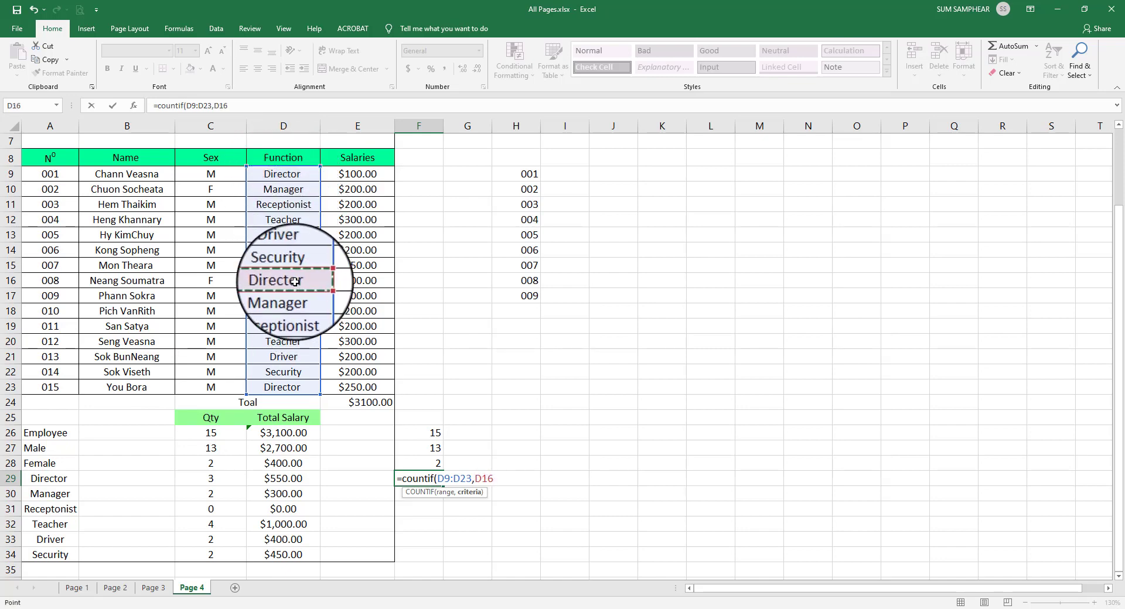
left_click(48, 479)
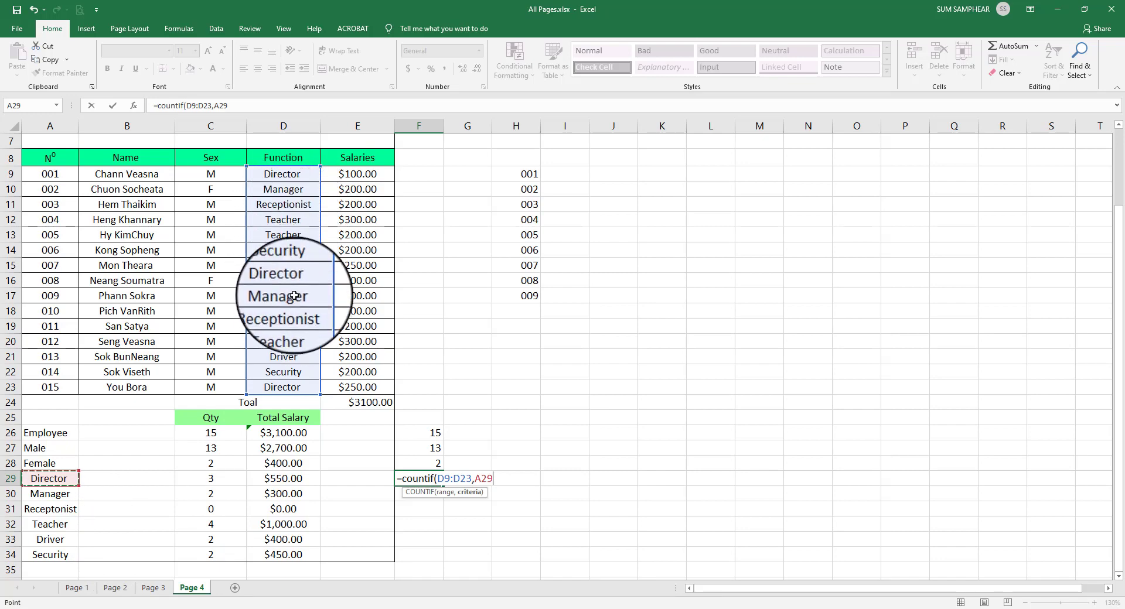
left_click(283, 280)
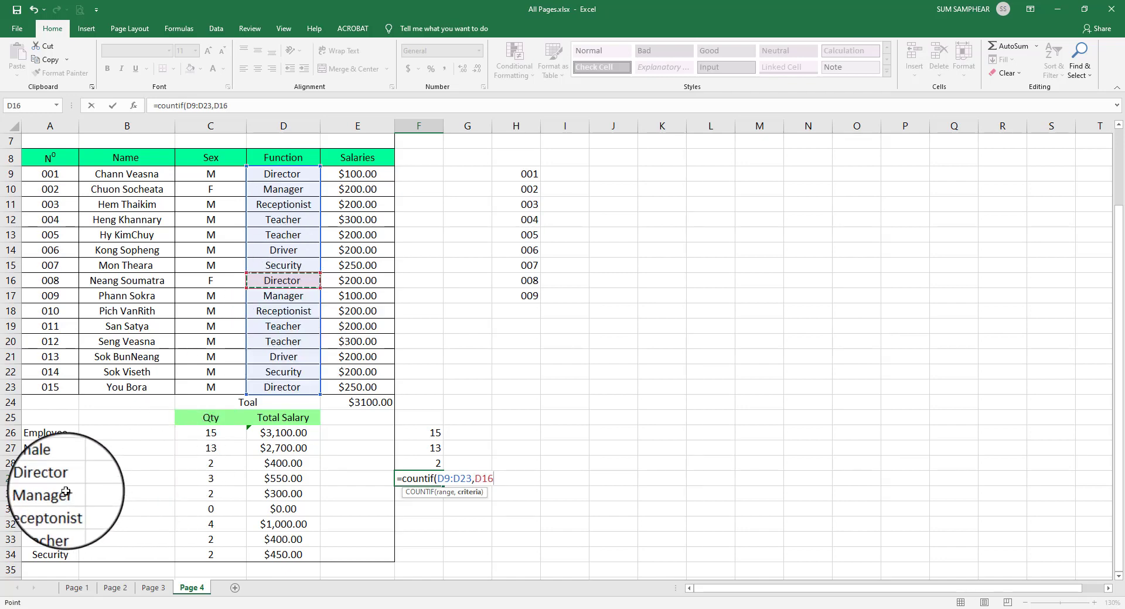
left_click(52, 479)
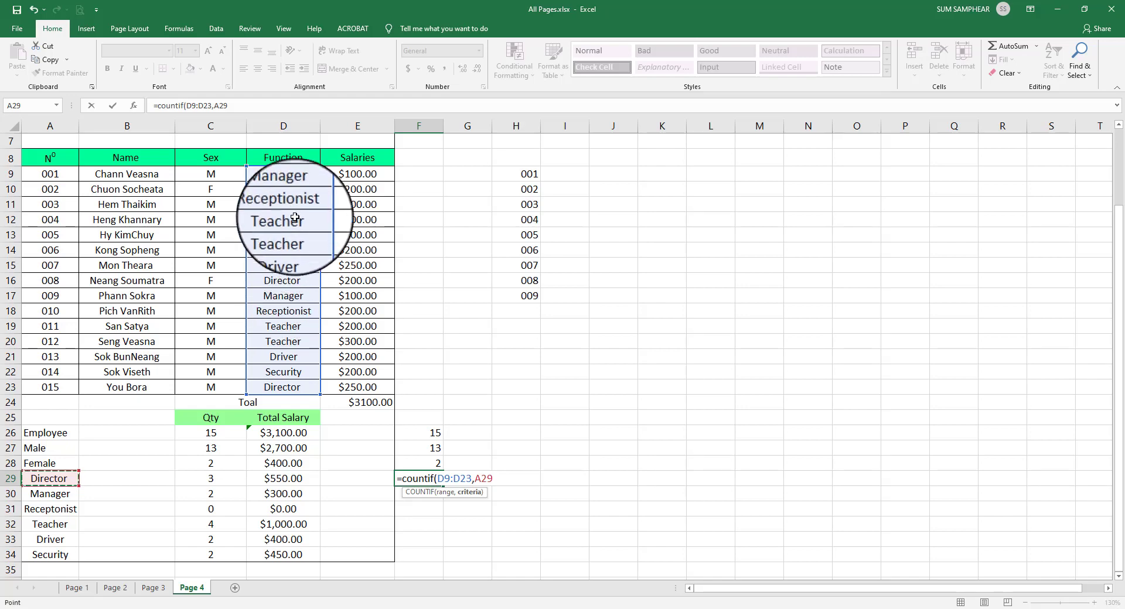
left_click(295, 174)
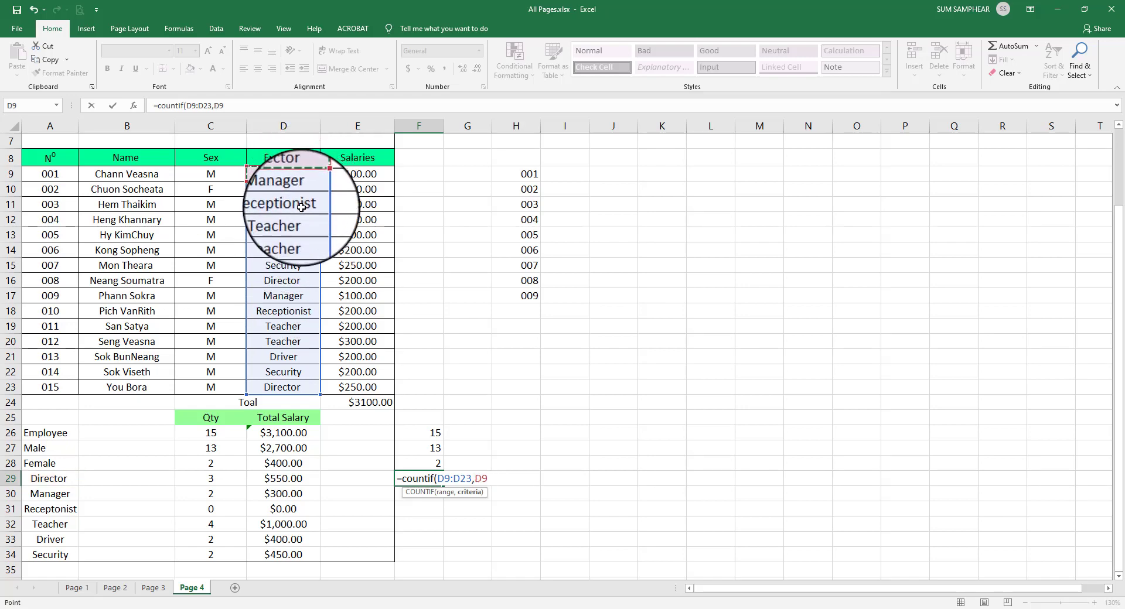
left_click(50, 479)
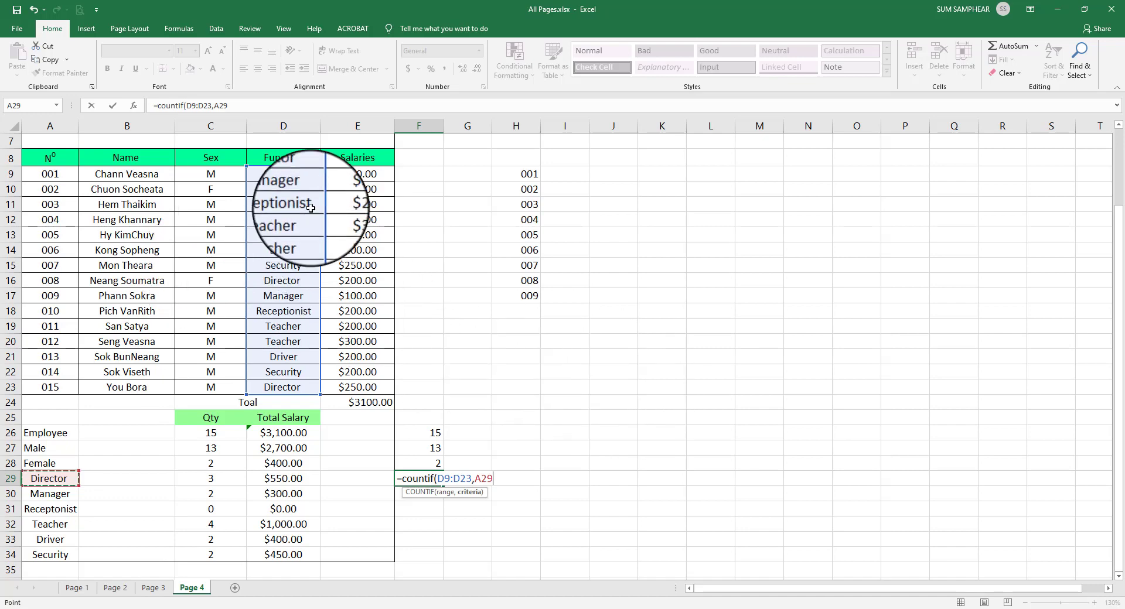
Settle the criterion on Director in D16 and commit =COUNTIF(D9:D23,D16), returning 3
left_click(296, 174)
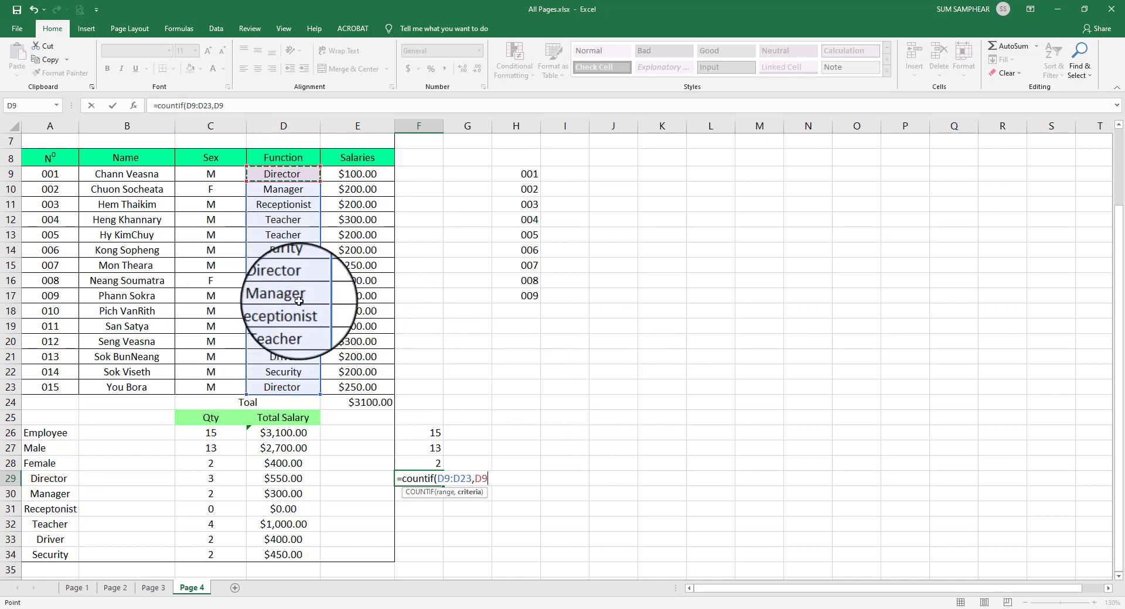
left_click(283, 280)
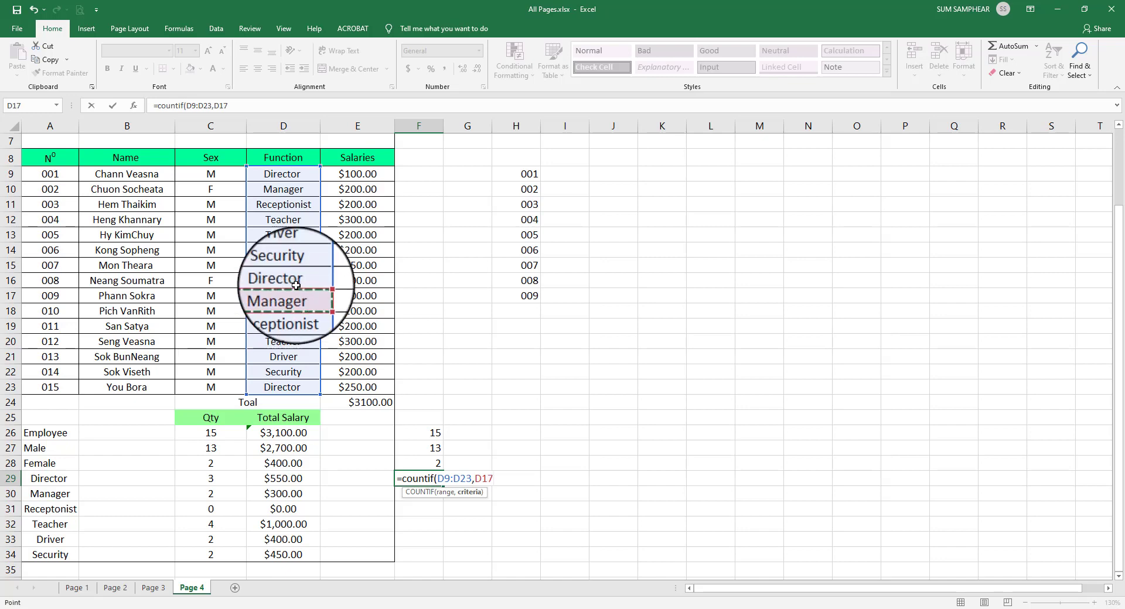
left_click(49, 480)
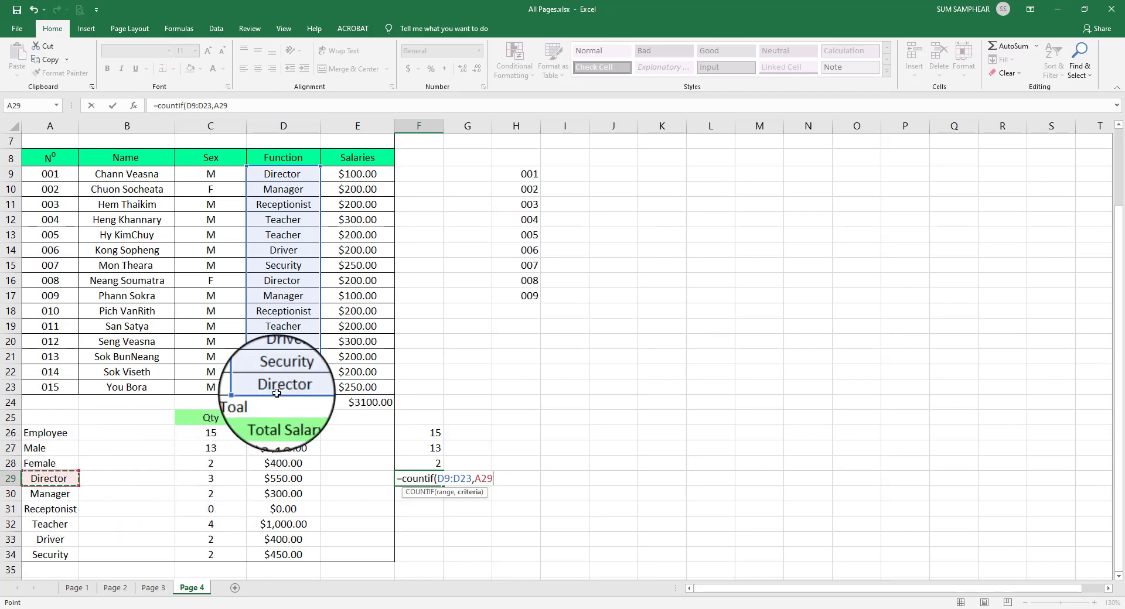
left_click(283, 281)
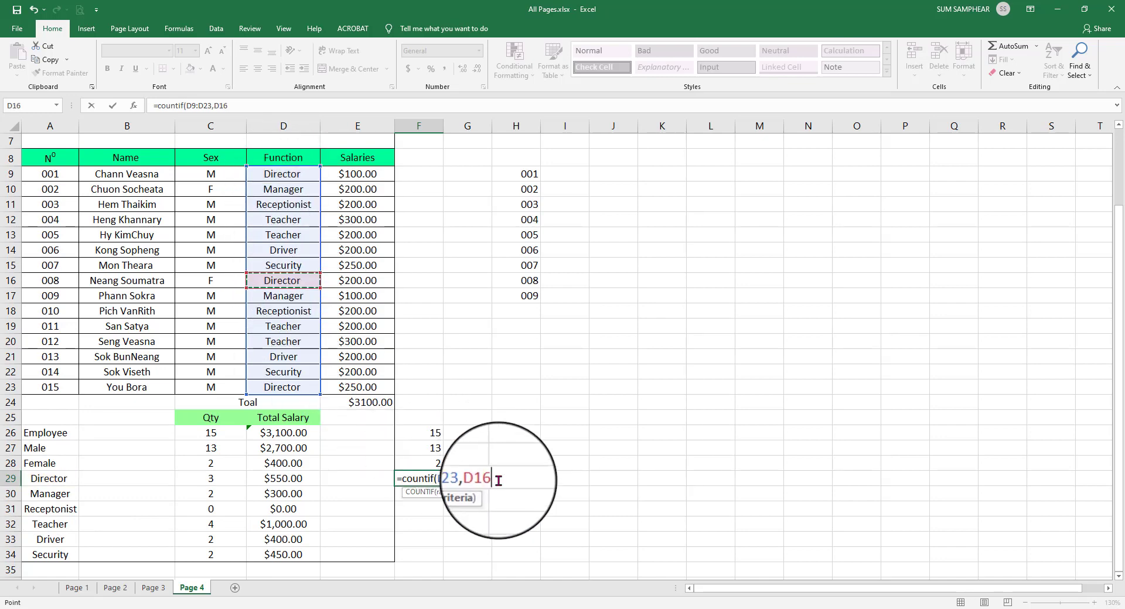
double_click(479, 479)
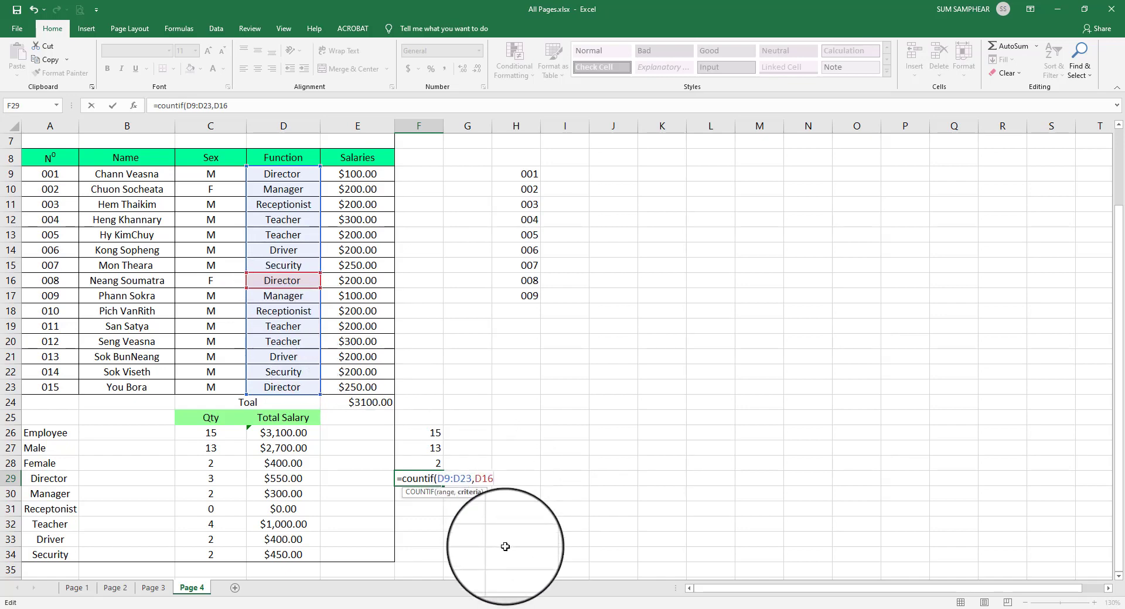
key("Return")
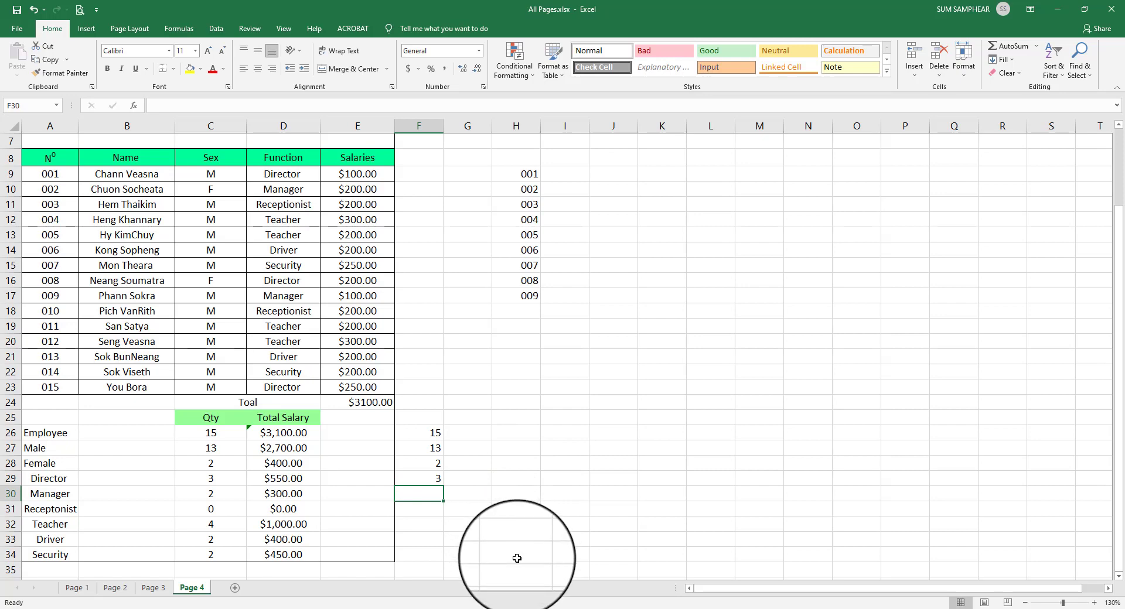
Enter =COUNTIF(D9:D23,D17) in F30 to count the 2 managers
left_click(284, 179)
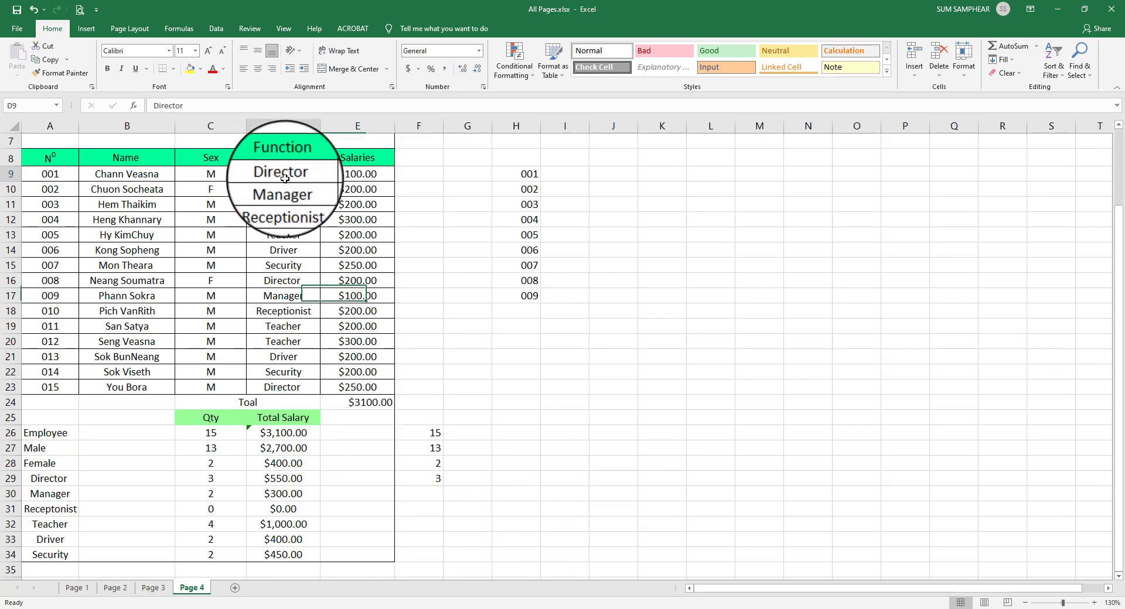
left_click(422, 480)
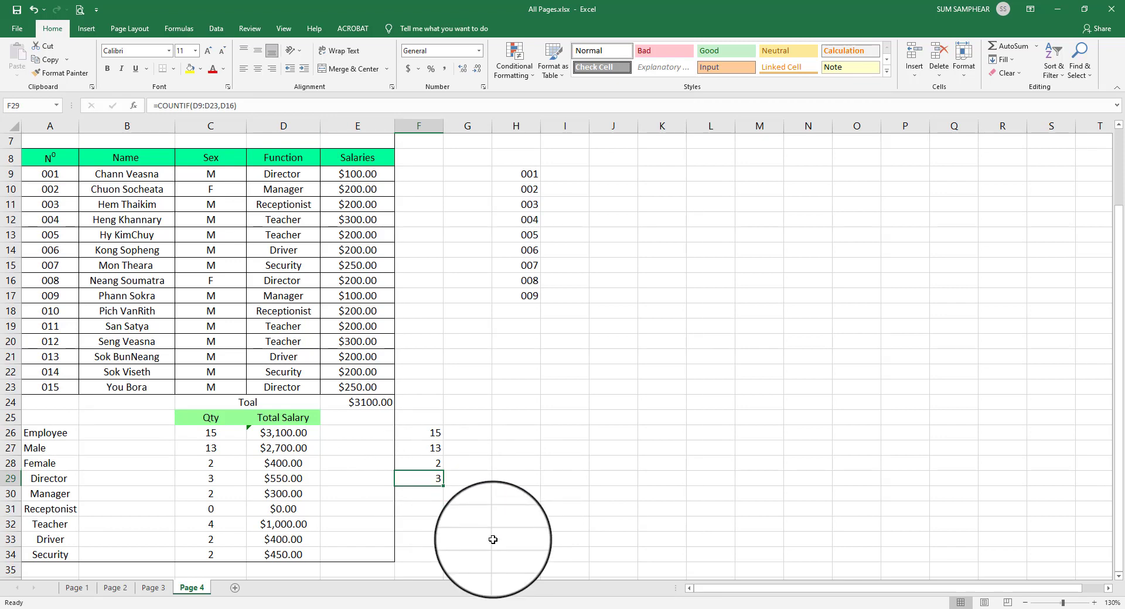
key("Down")
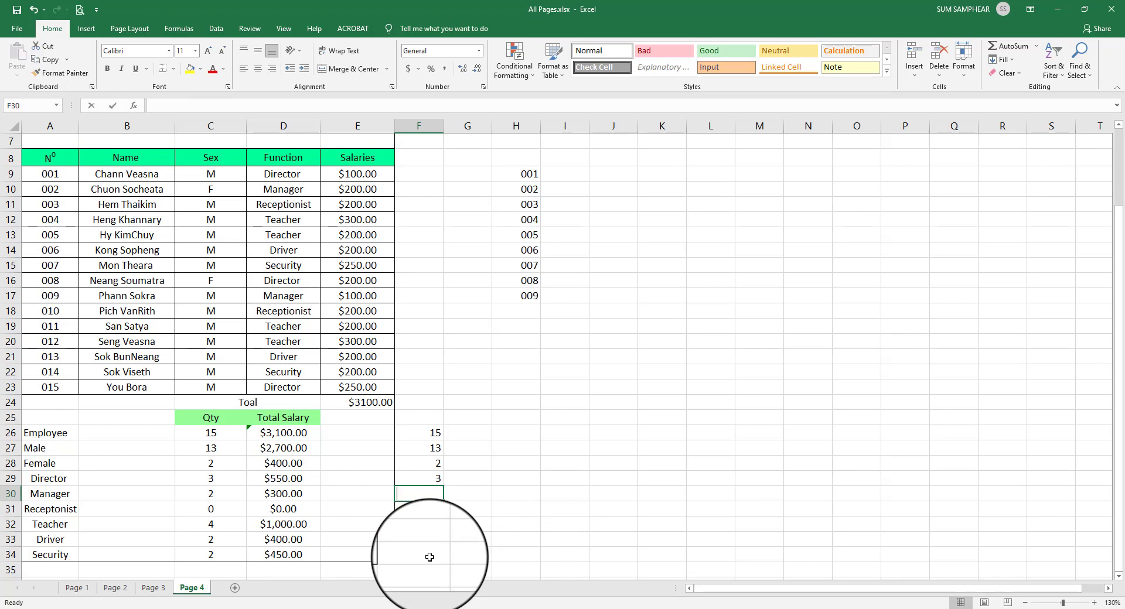
type("=cou")
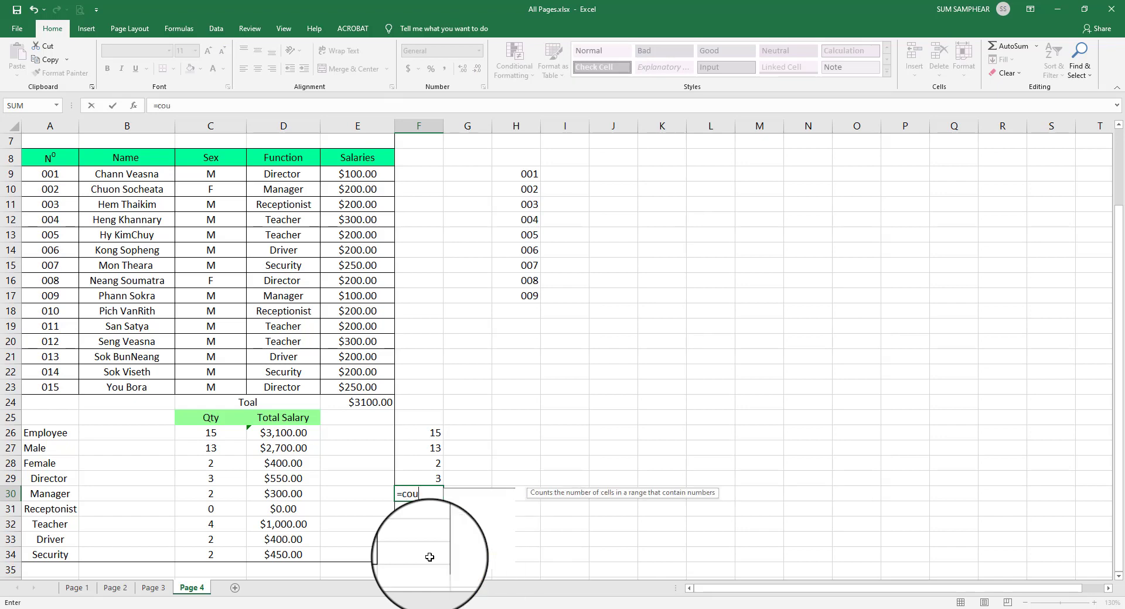
type("ntif(D9")
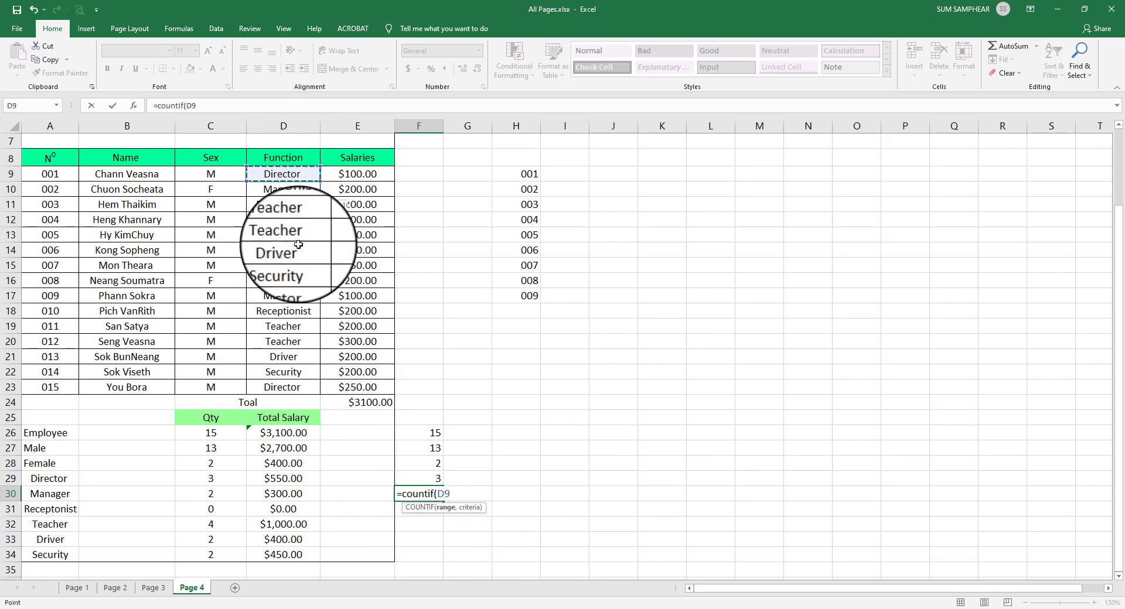
left_click_drag(283, 173, 283, 387)
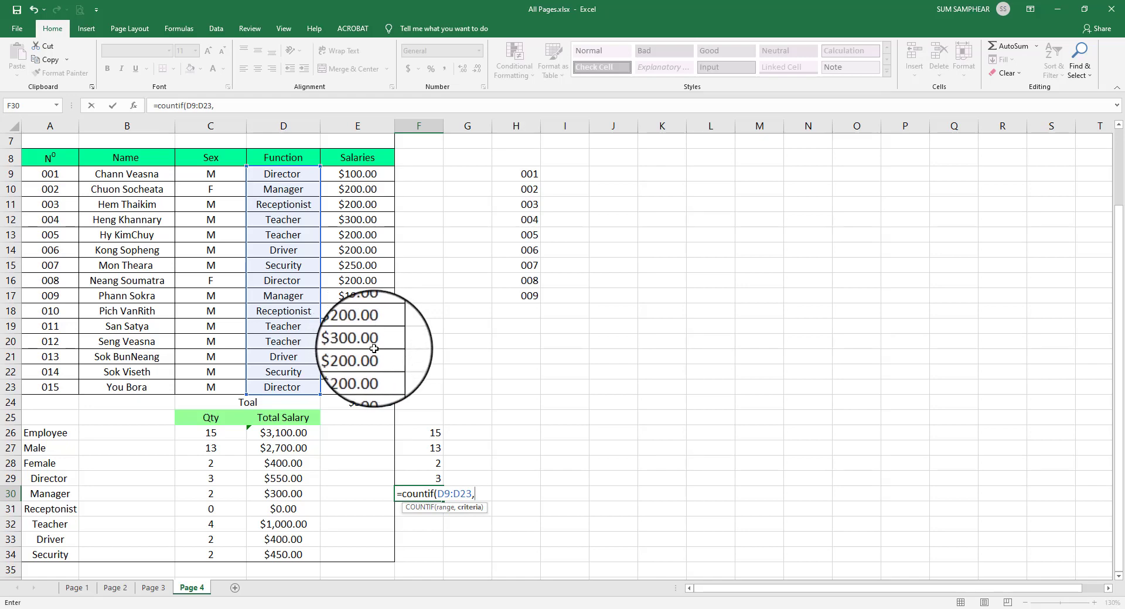
left_click(299, 296)
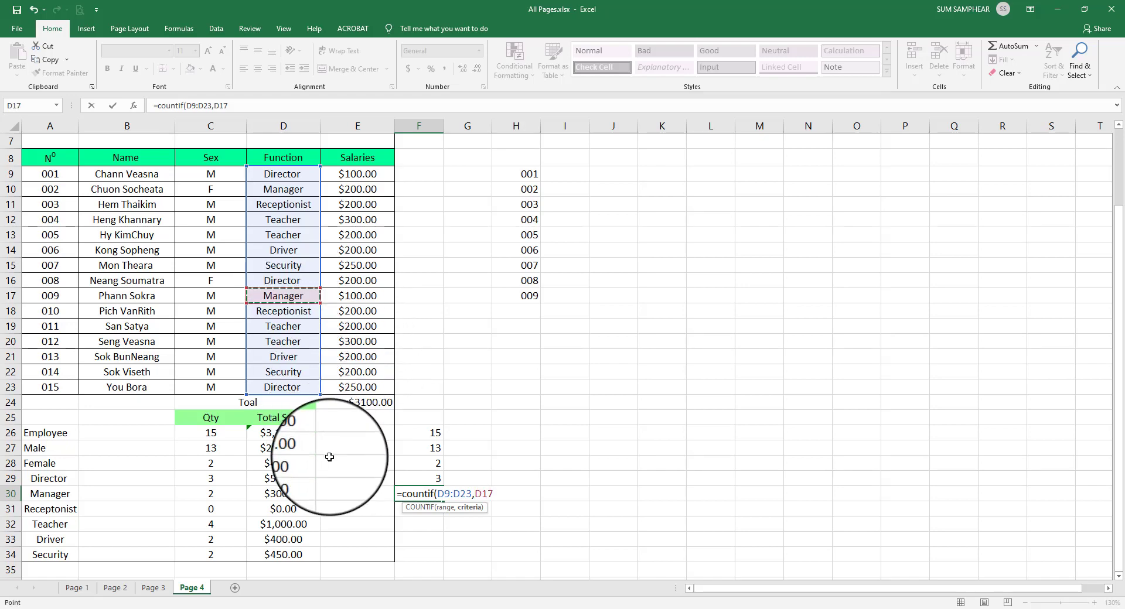
key("Return")
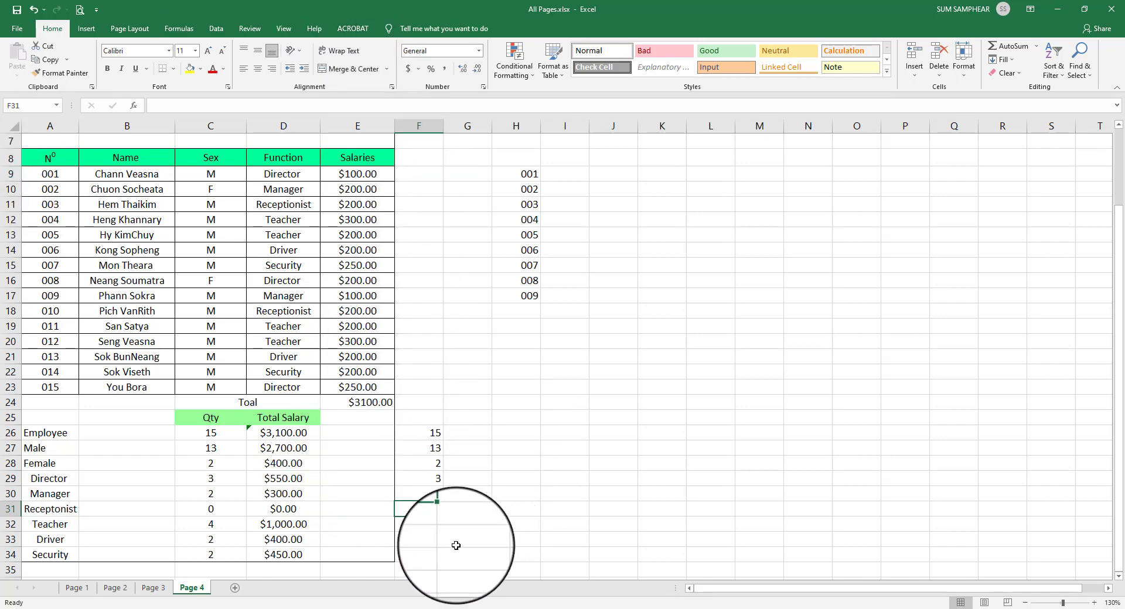
Enter =COUNTIF(D9:D23,D11) in F31 to count the 2 Receptionists in the Function column
type("=")
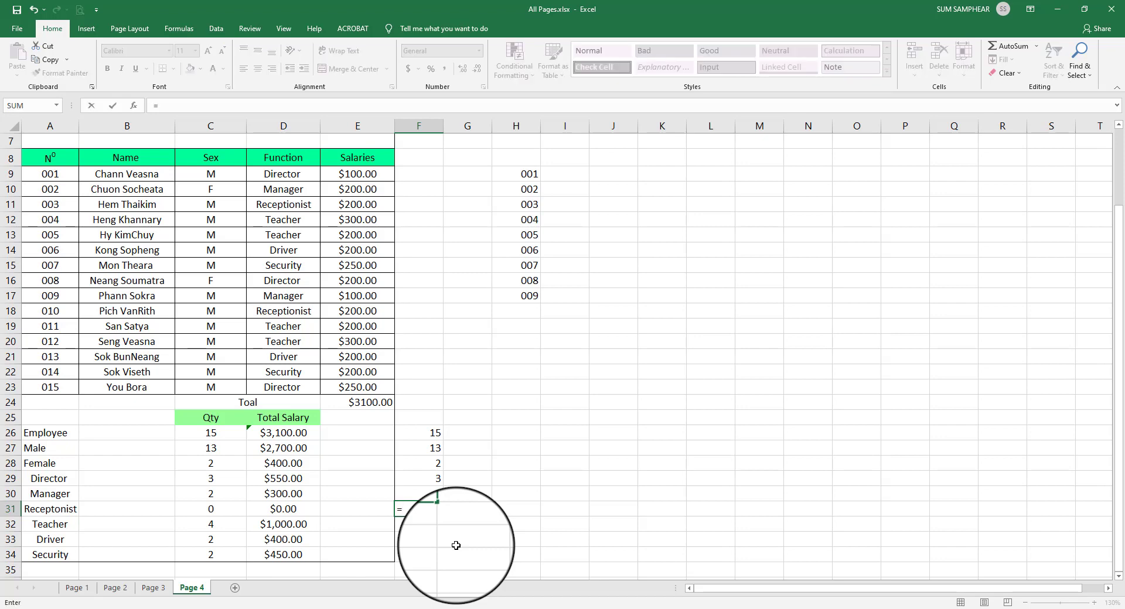
type("r")
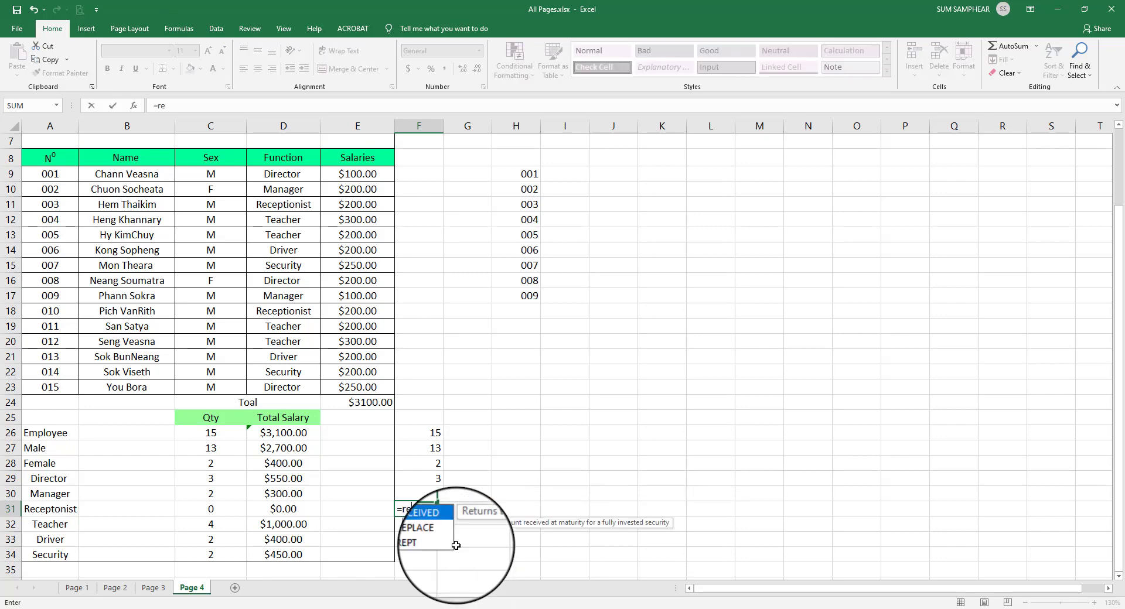
key("BackSpace")
type("co")
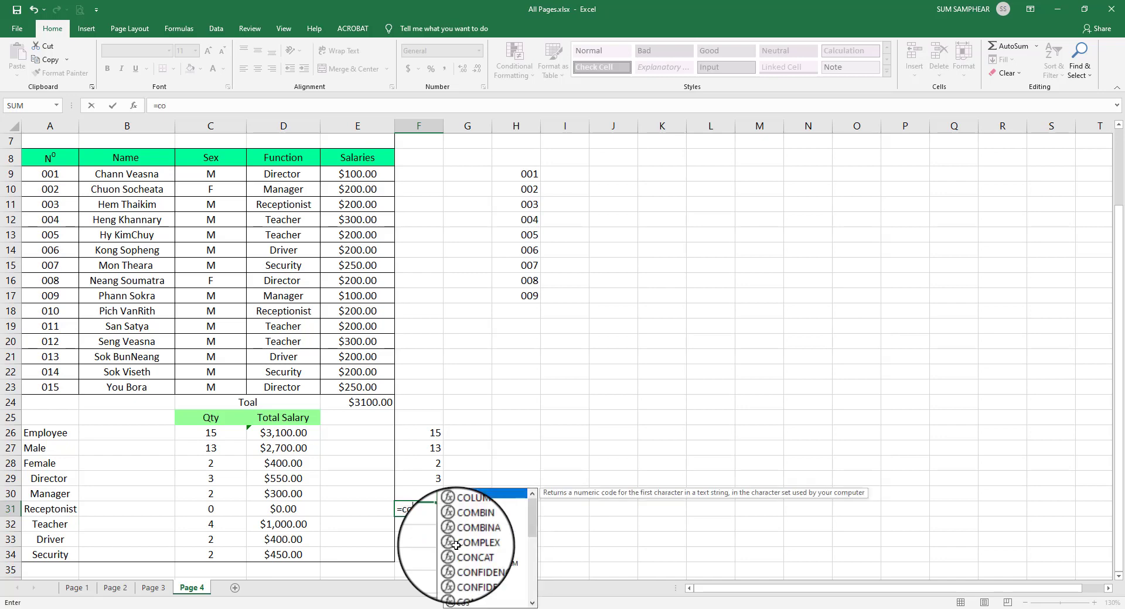
type("untif(")
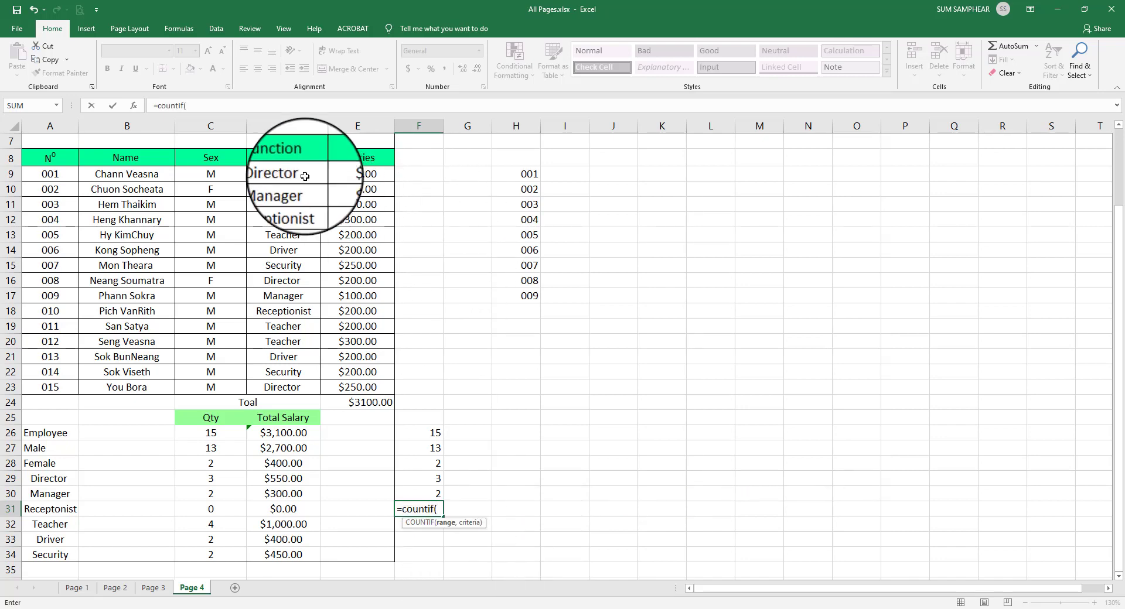
left_click_drag(283, 174, 283, 388)
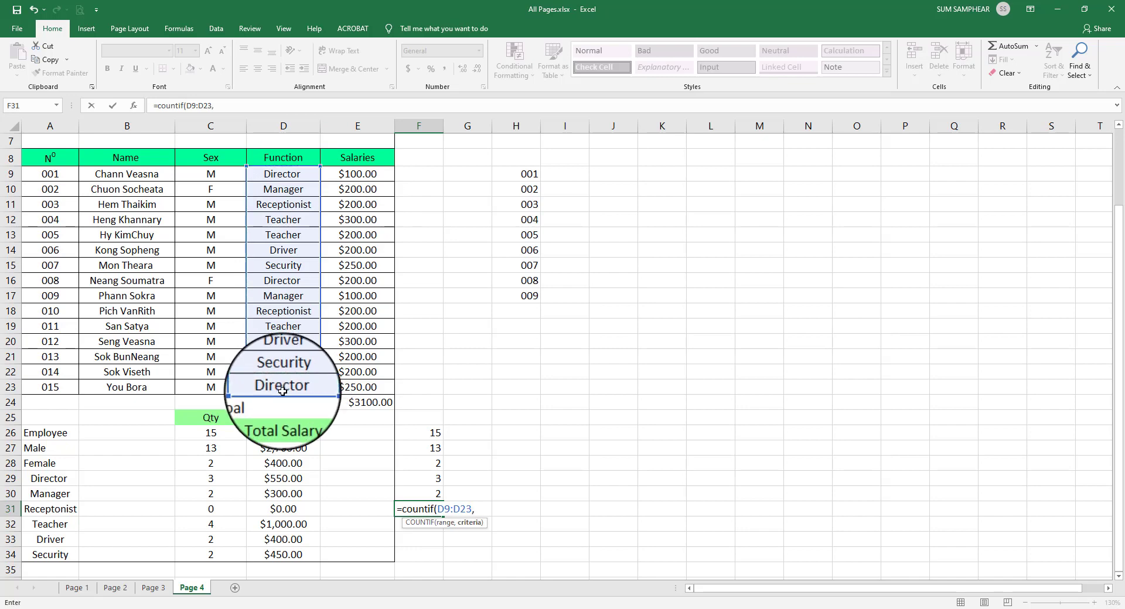
left_click(304, 216)
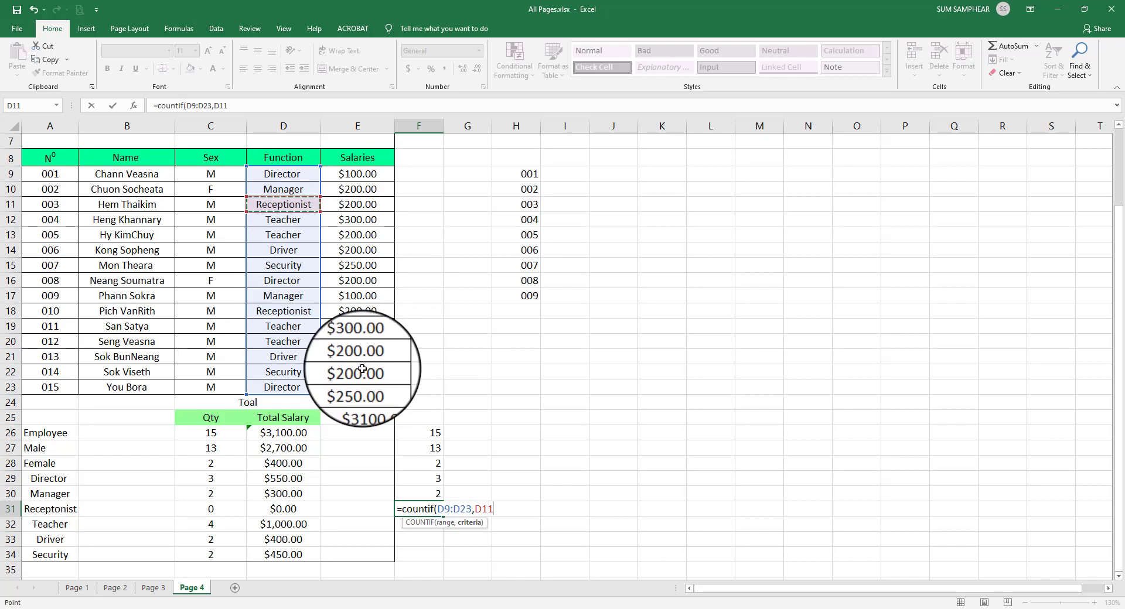
key("Return")
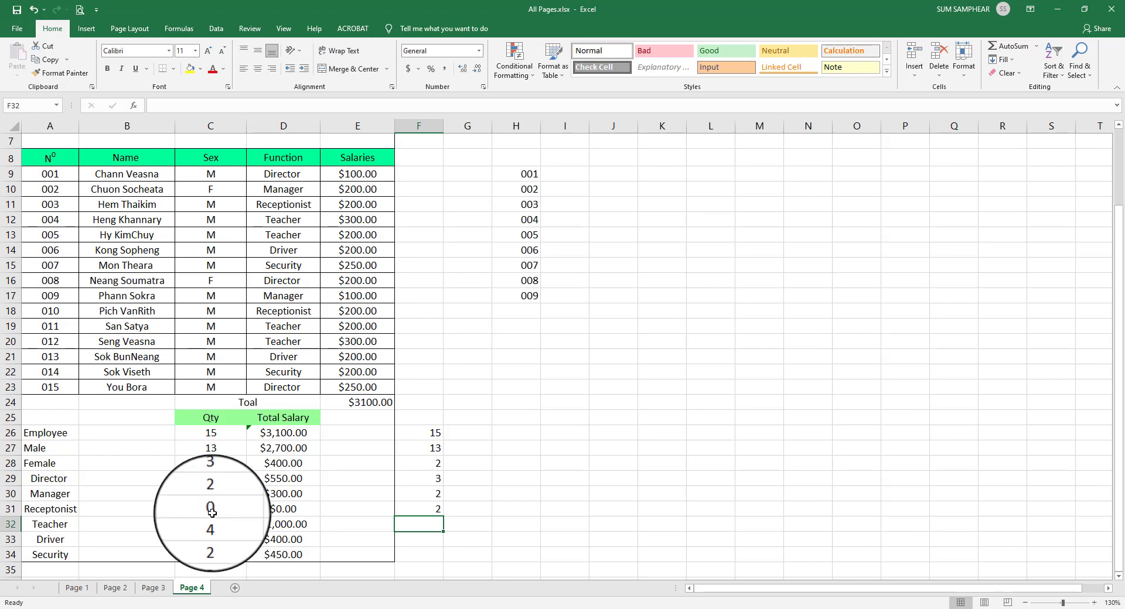
left_click(211, 509)
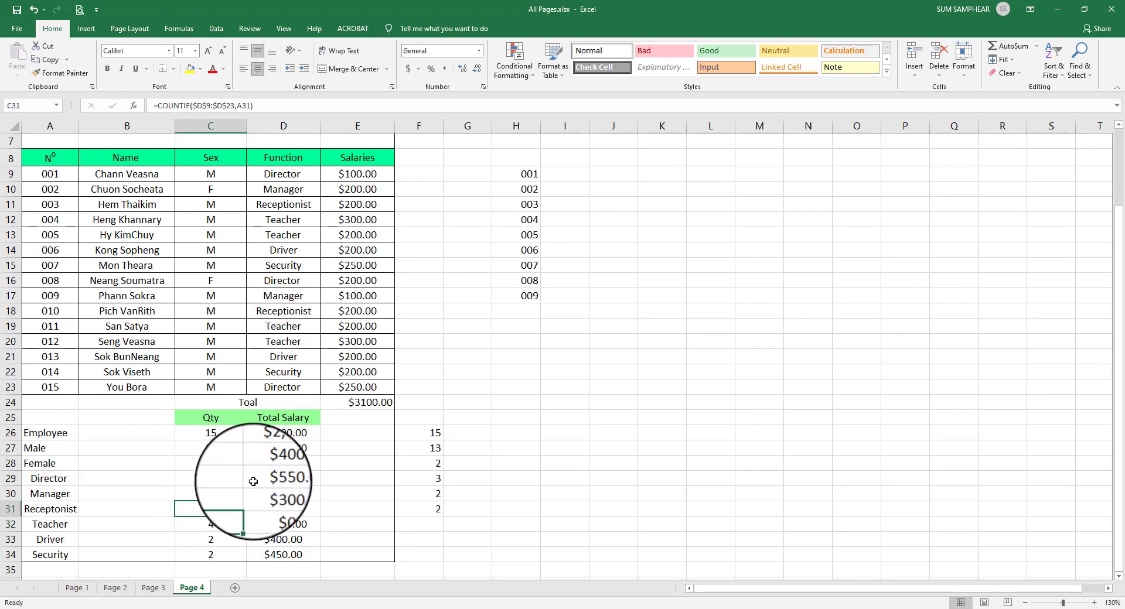
double_click(228, 507)
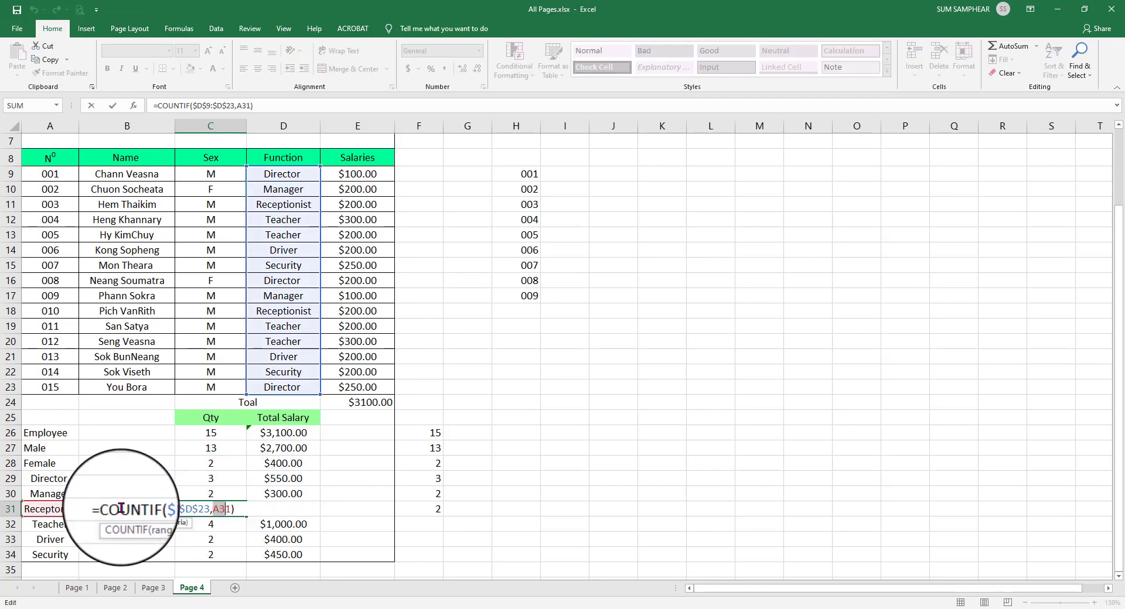
key("Return")
left_click(63, 509)
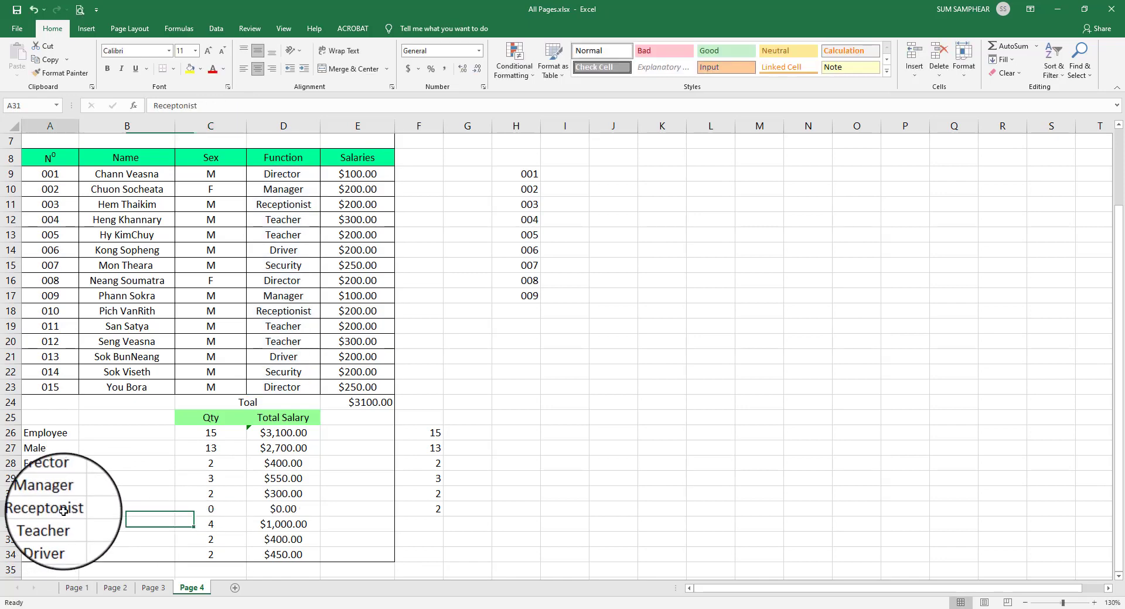
left_click_drag(283, 173, 285, 382)
left_click(50, 509)
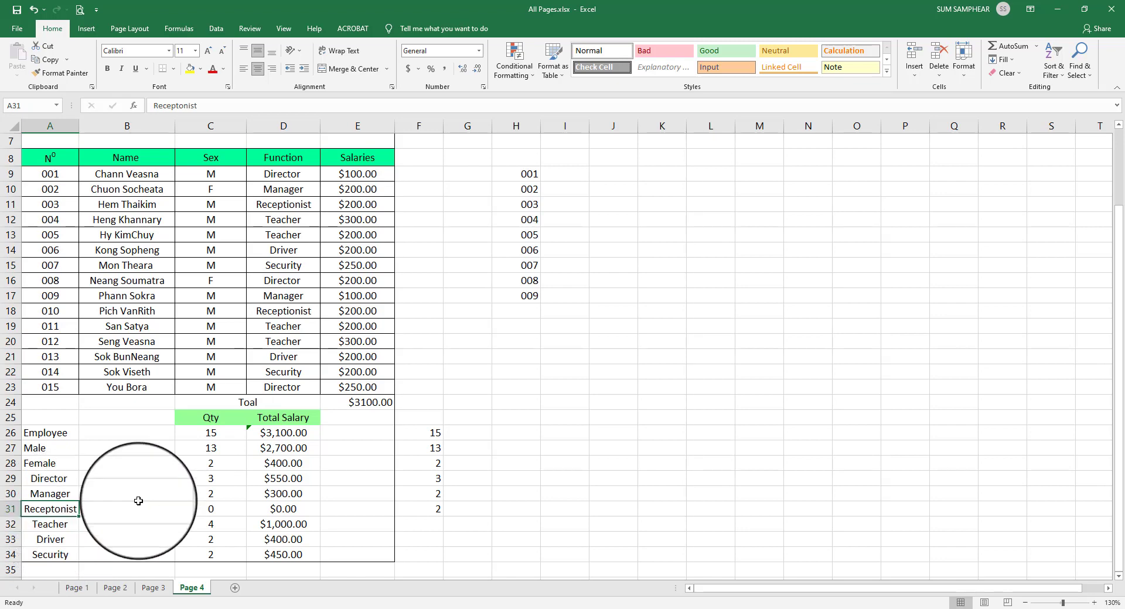
left_click(288, 312)
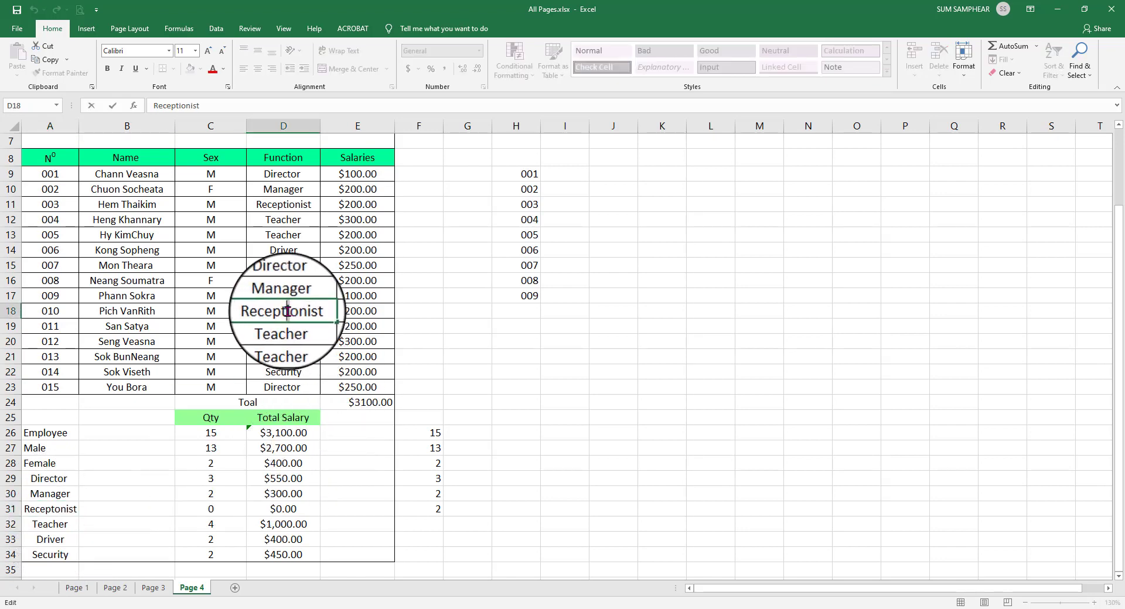
double_click(284, 309)
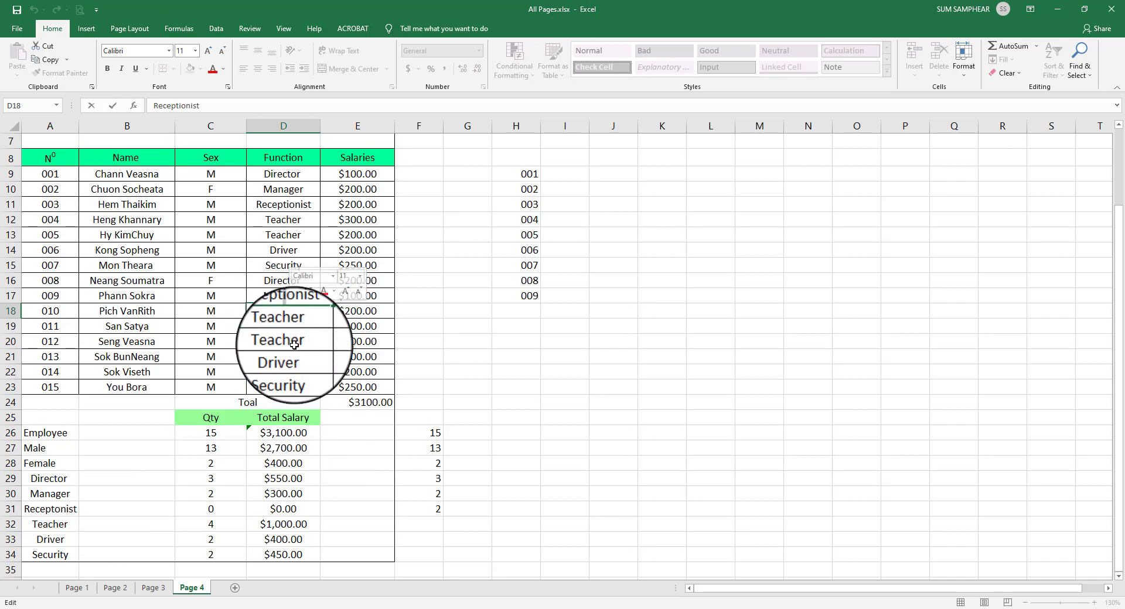
left_click(66, 512)
double_click(63, 519)
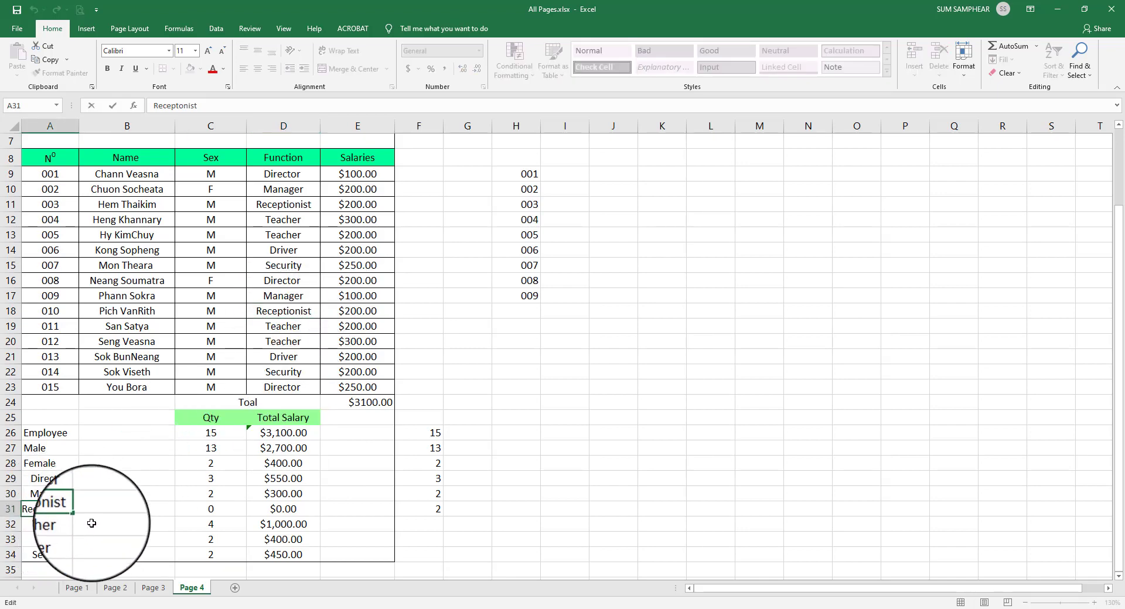
key("Return")
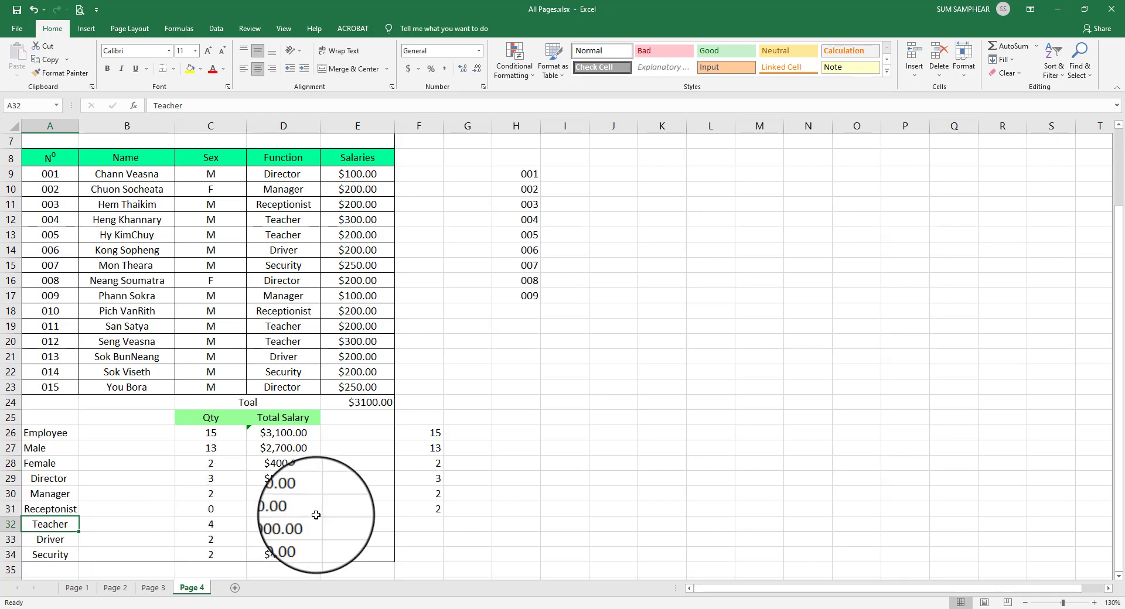
double_click(433, 509)
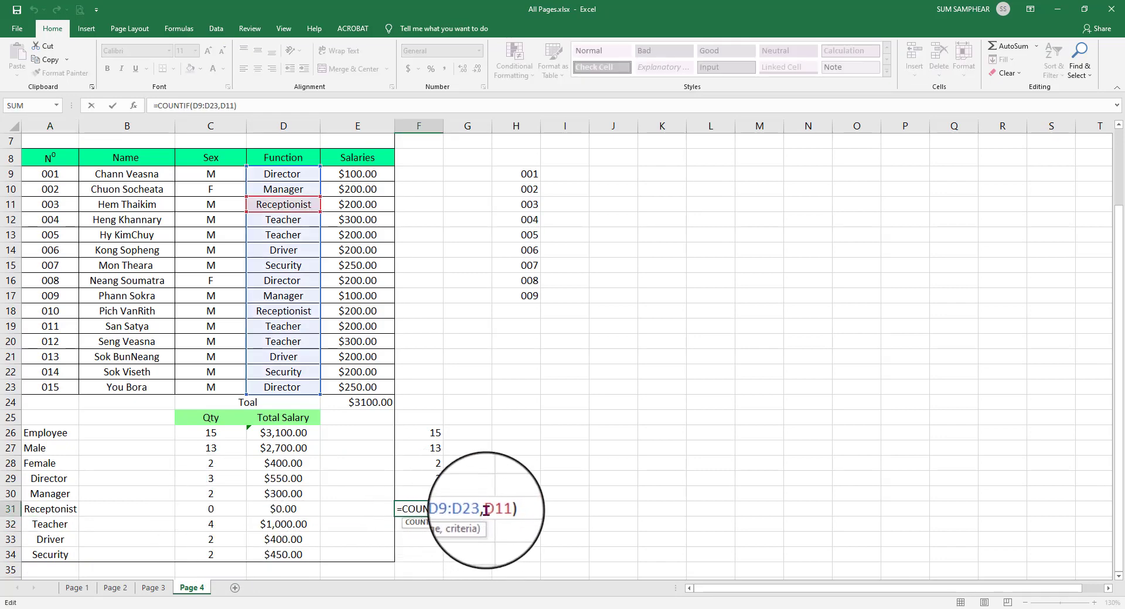
left_click_drag(489, 509, 495, 509)
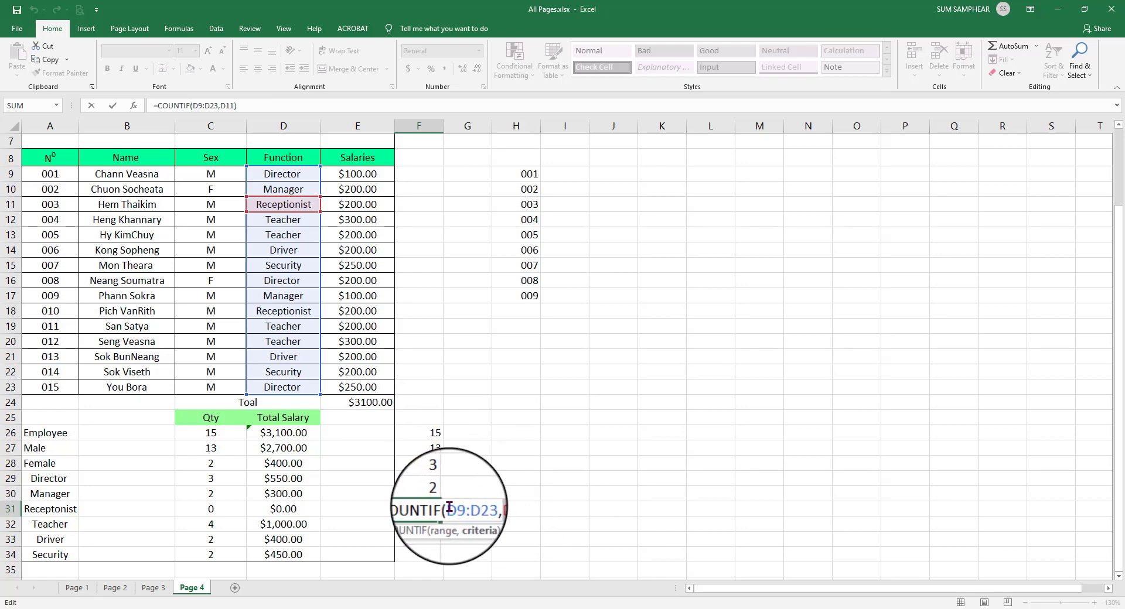
left_click_drag(451, 508, 486, 509)
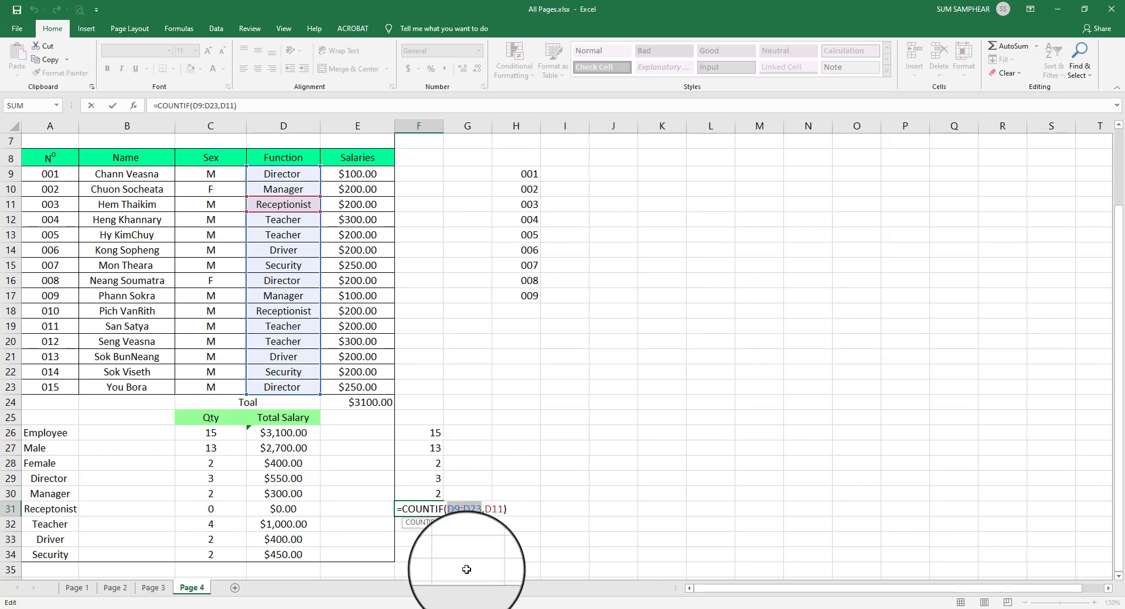
double_click(495, 509)
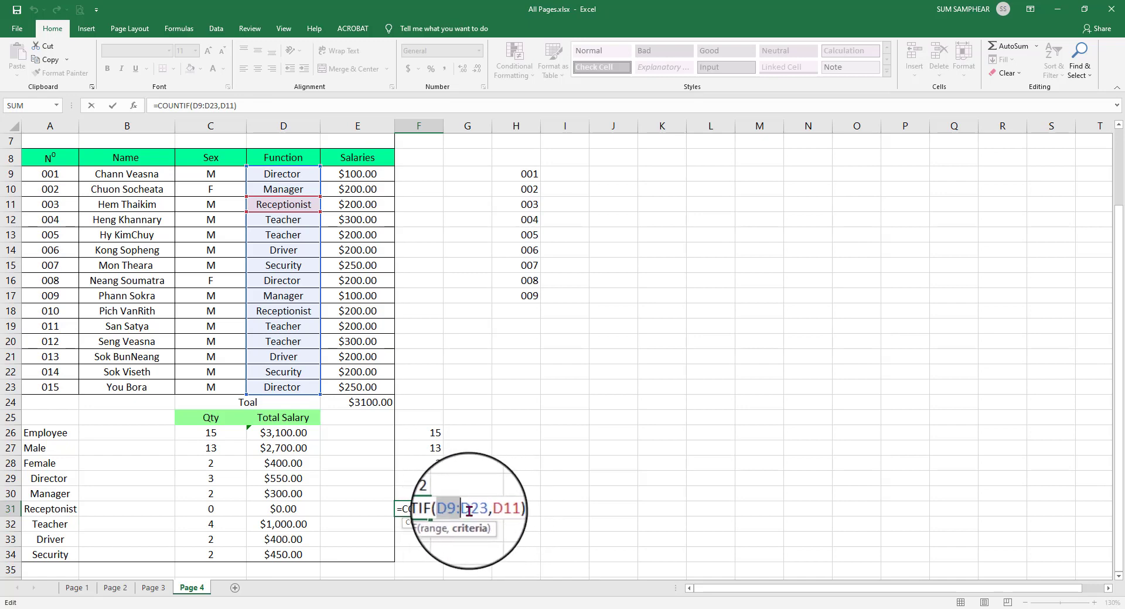
left_click_drag(447, 509, 482, 509)
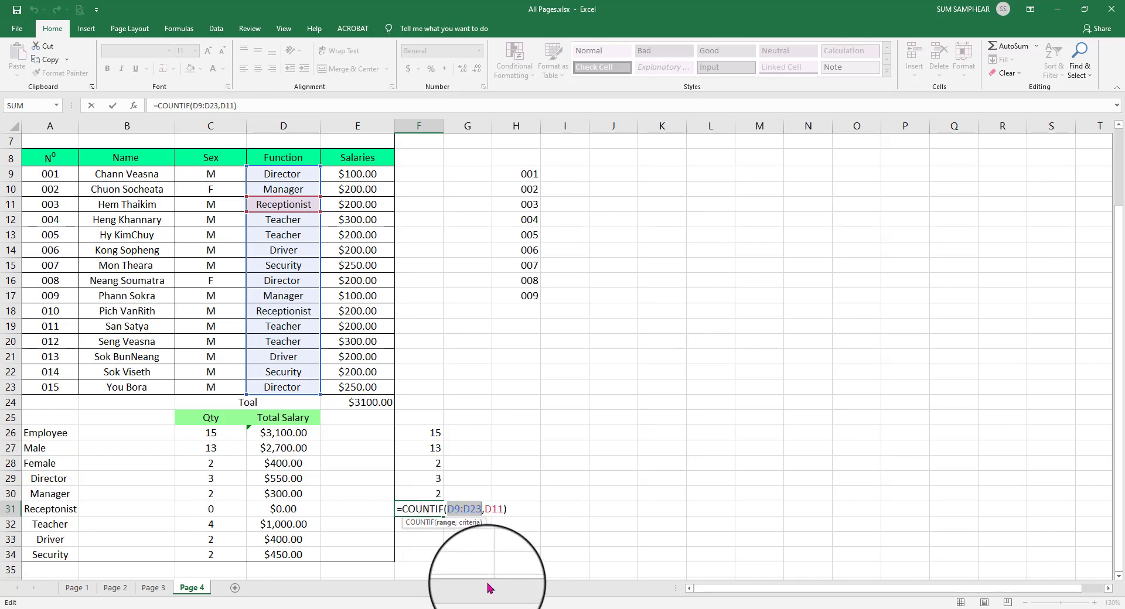
key("Escape")
double_click(212, 509)
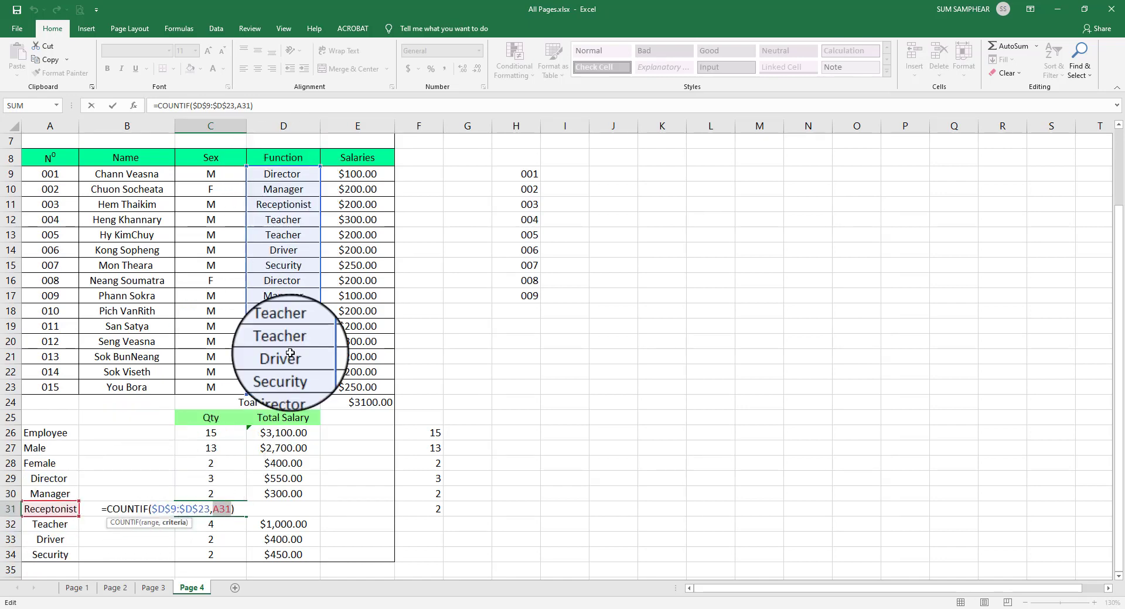
Review the existing count formulas in C31 and F31
key("Return")
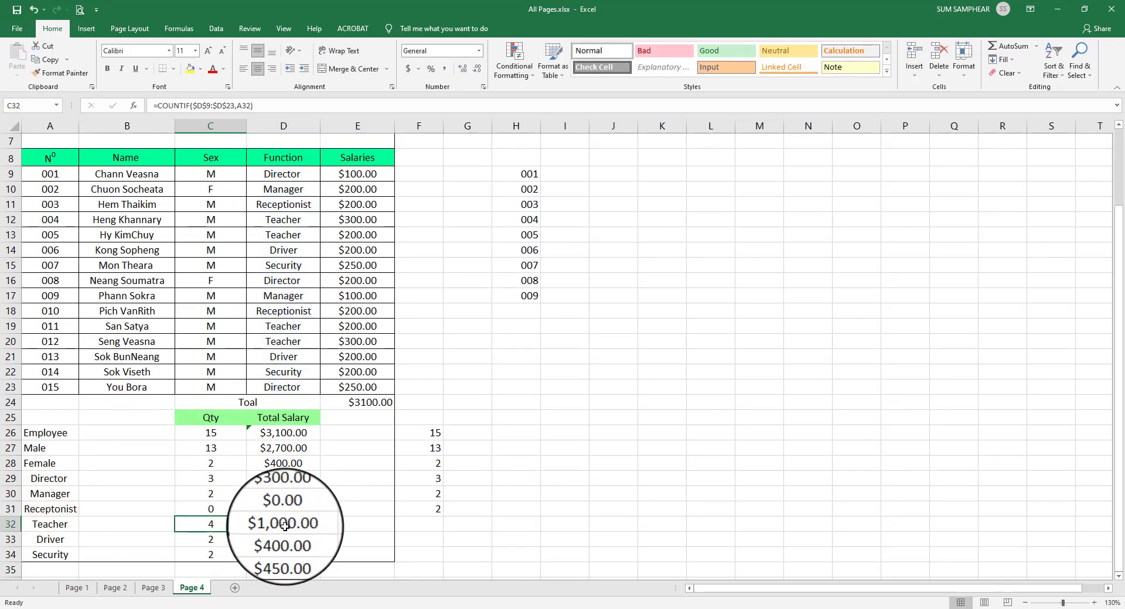
left_click(211, 509)
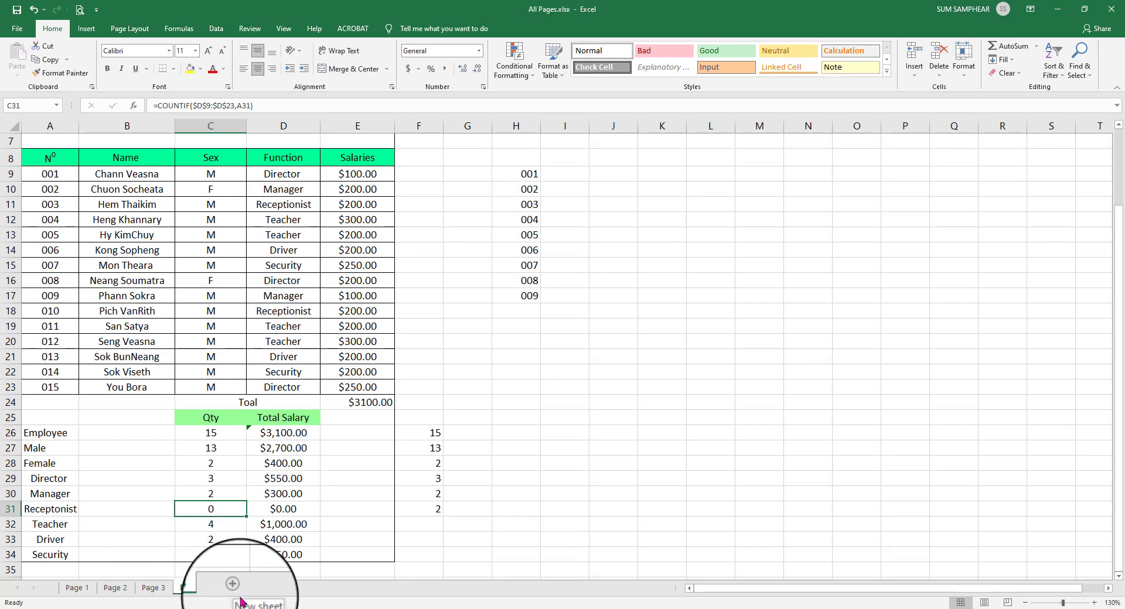
left_click(413, 509)
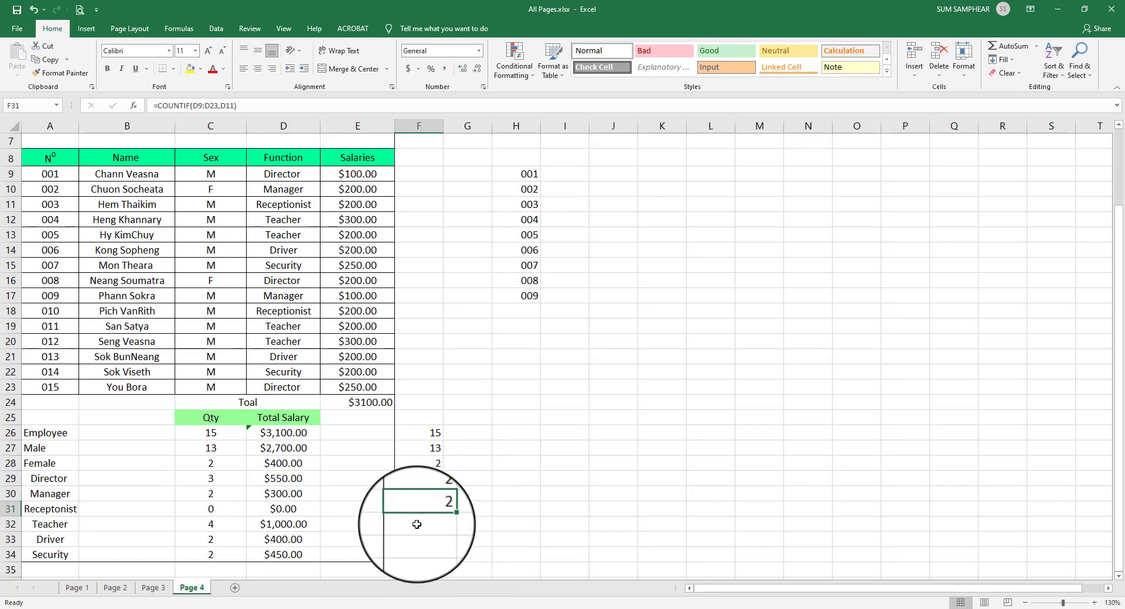
Enter =COUNTIF(D9:D23,D12) in F32 to count the 4 Teachers
key("Return")
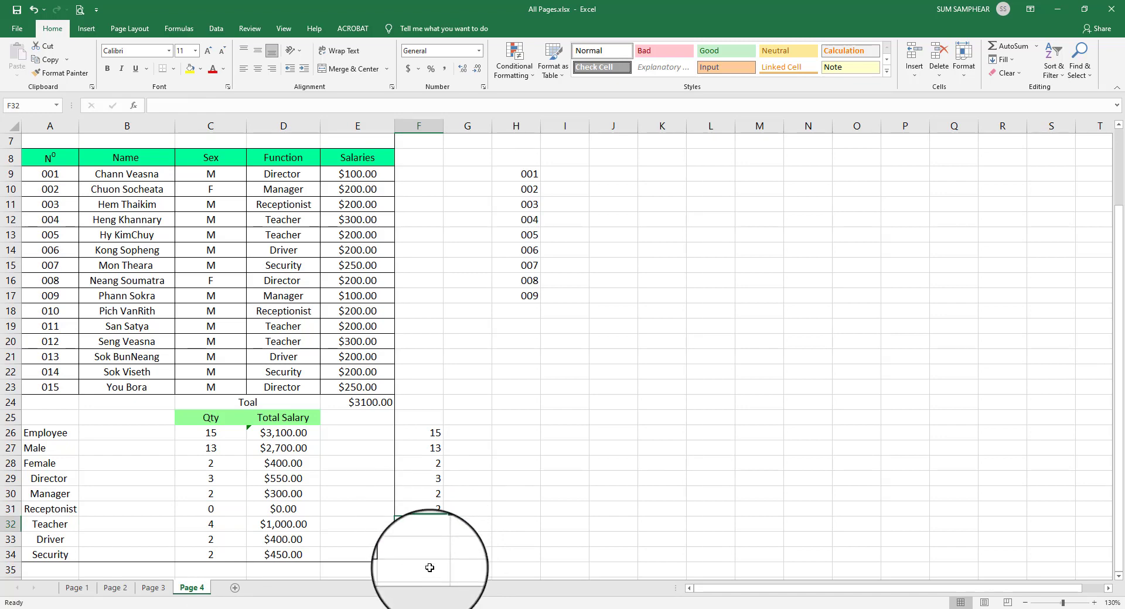
type("=")
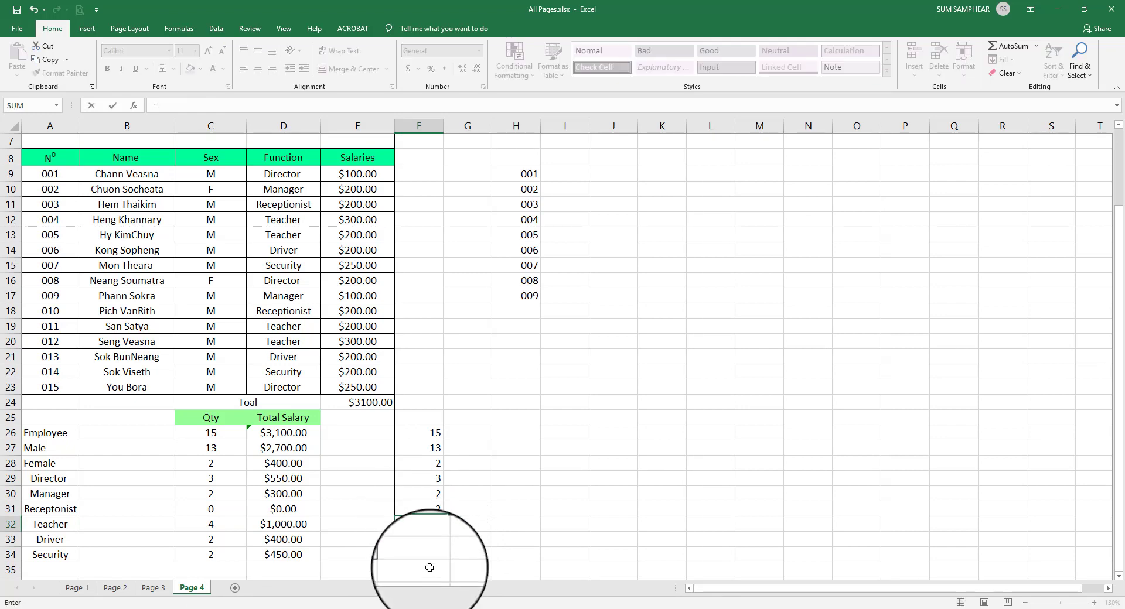
type("count")
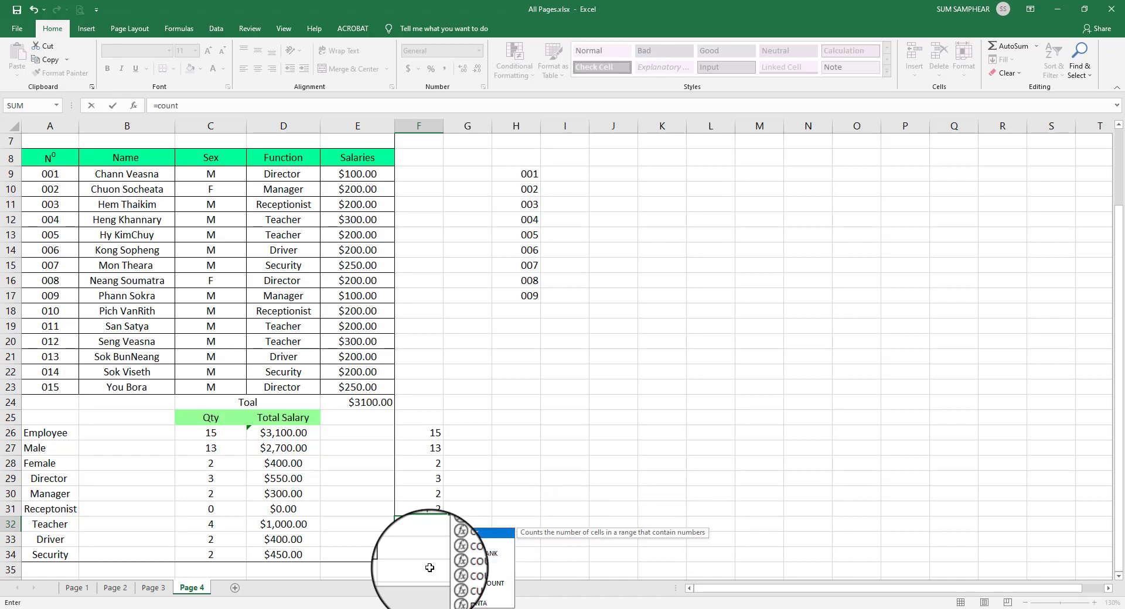
type("if(")
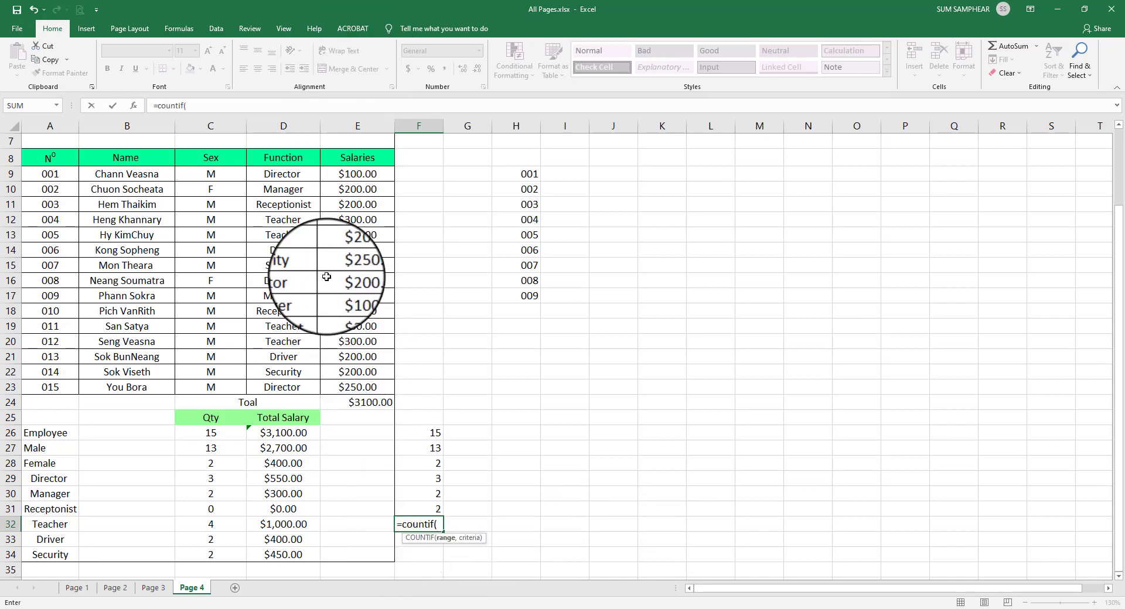
left_click_drag(302, 178, 287, 387)
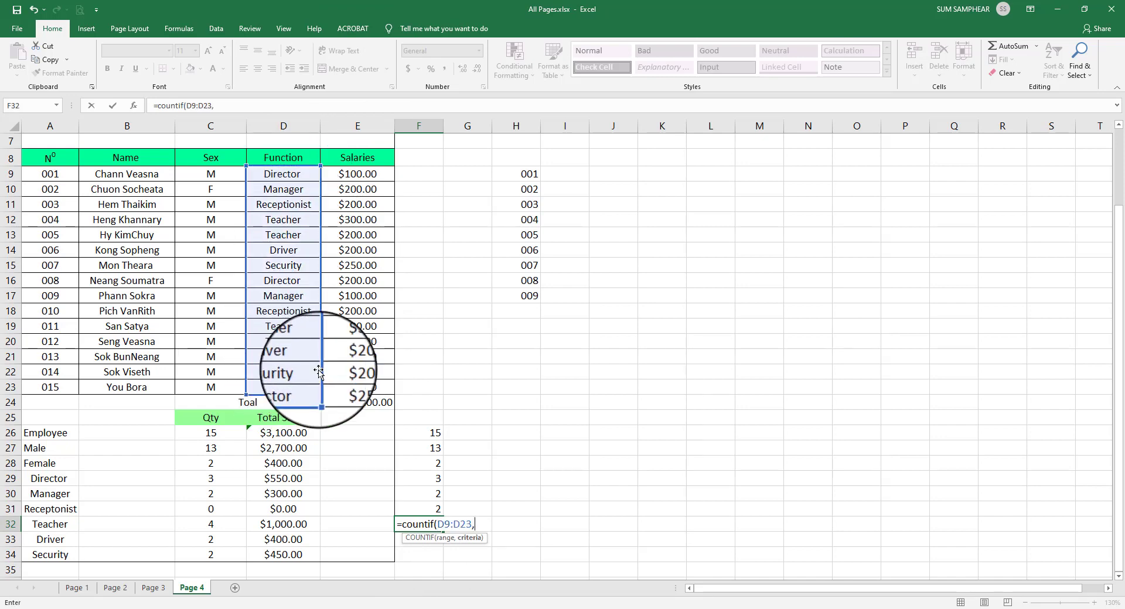
left_click(282, 326)
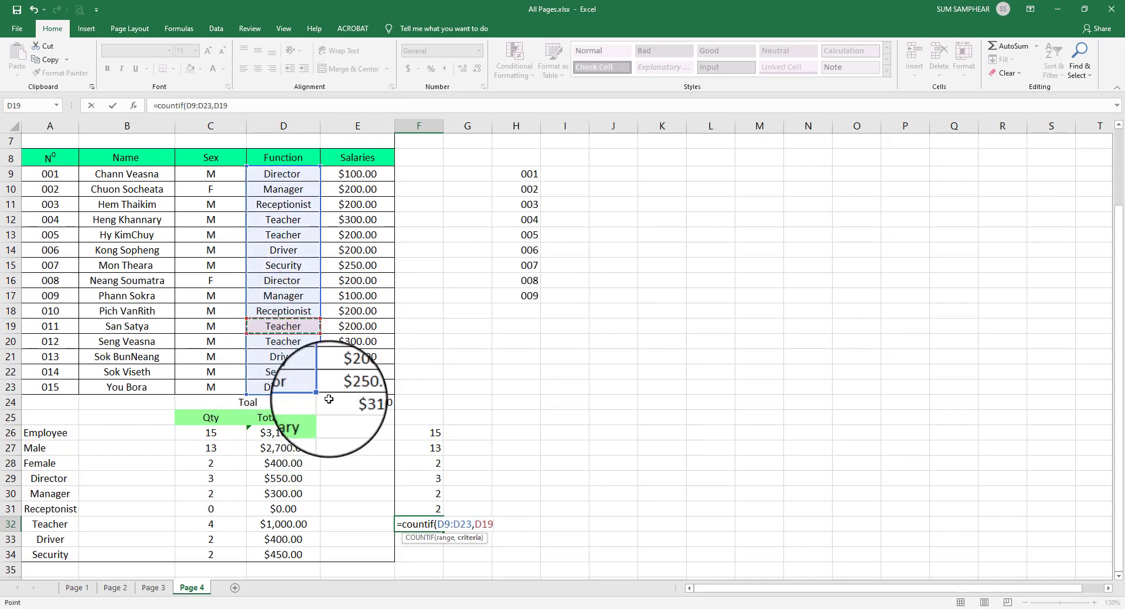
left_click(283, 235)
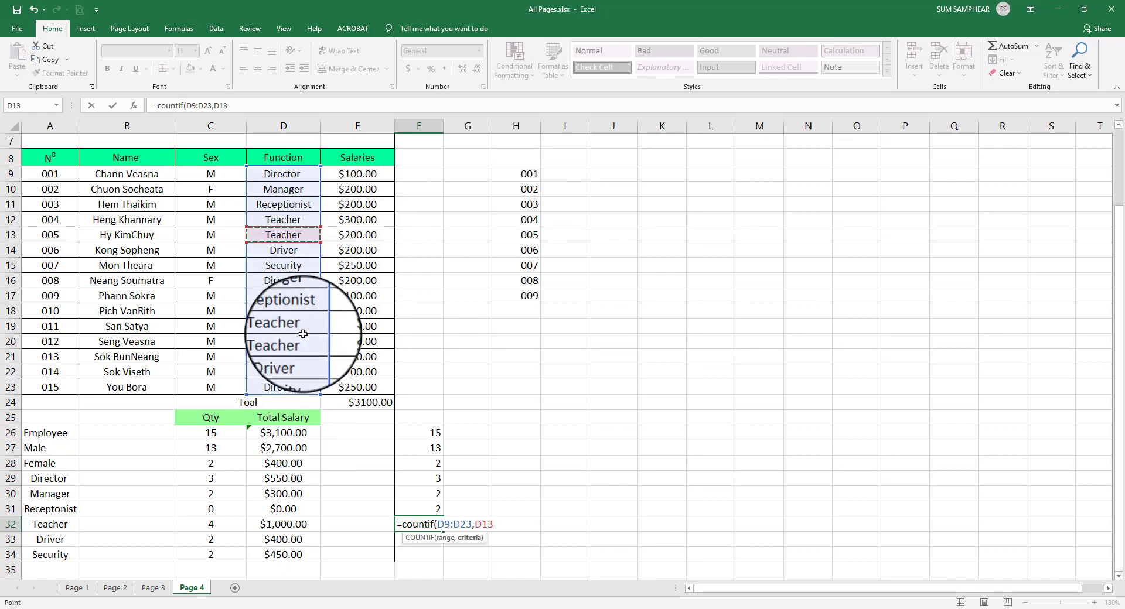
left_click(283, 220)
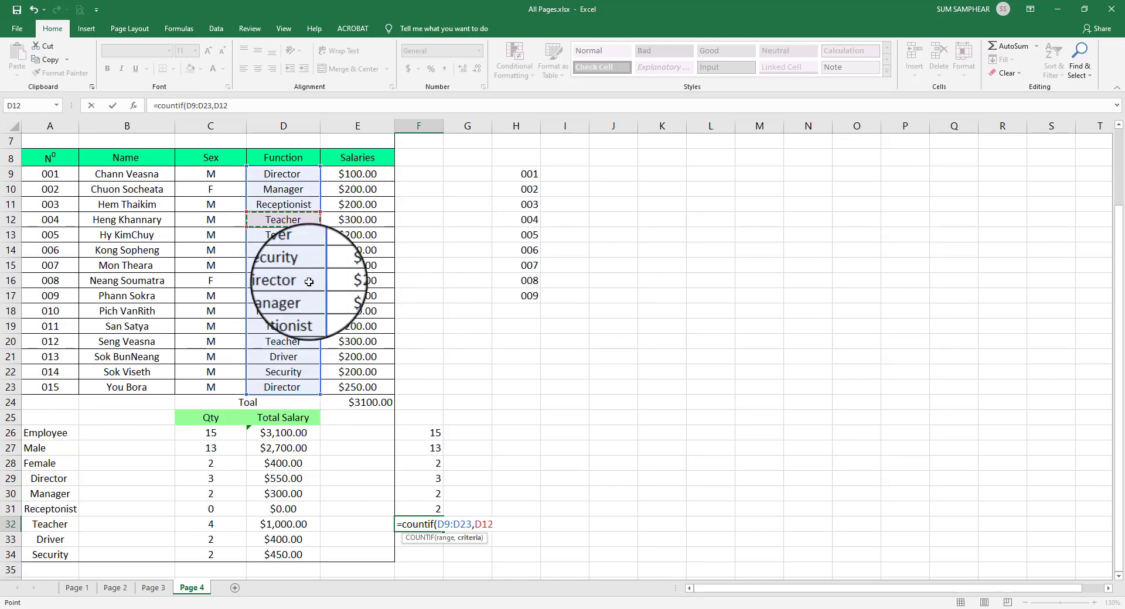
key("Return")
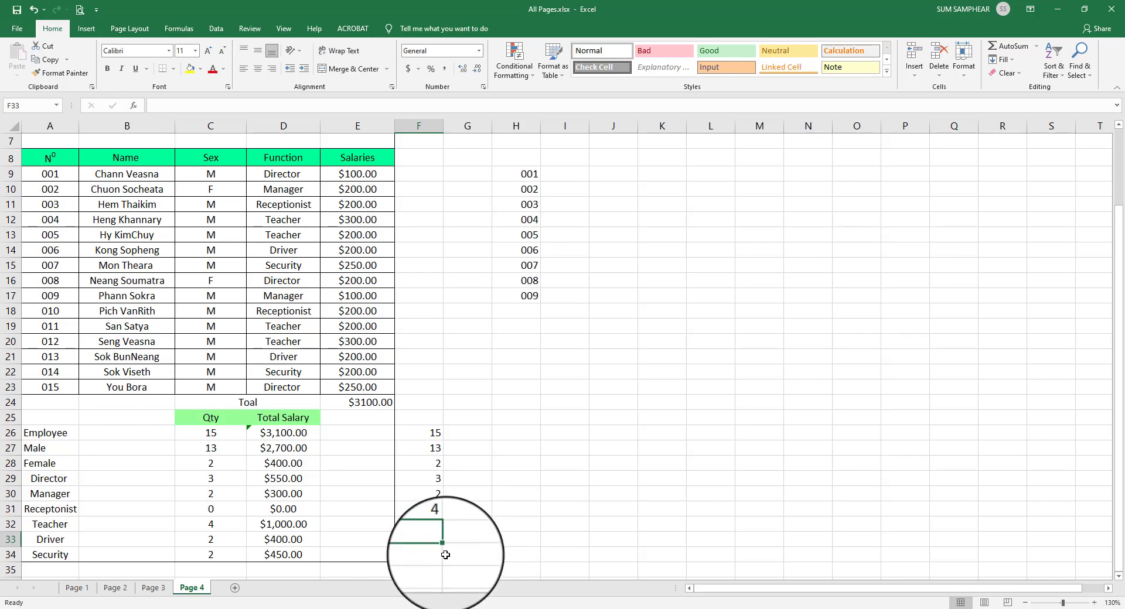
Enter =COUNTIF(D9:D23,D14) in F33, using Driver in D14 as the criterion, returning 2
type("=su")
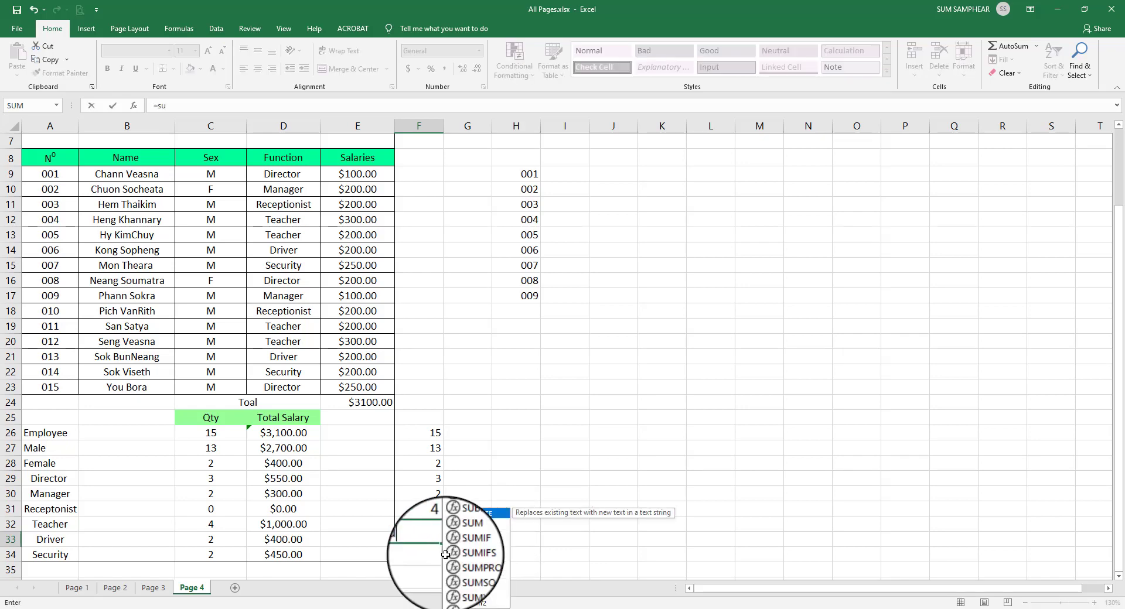
key("BackSpace")
key("BackSpace")
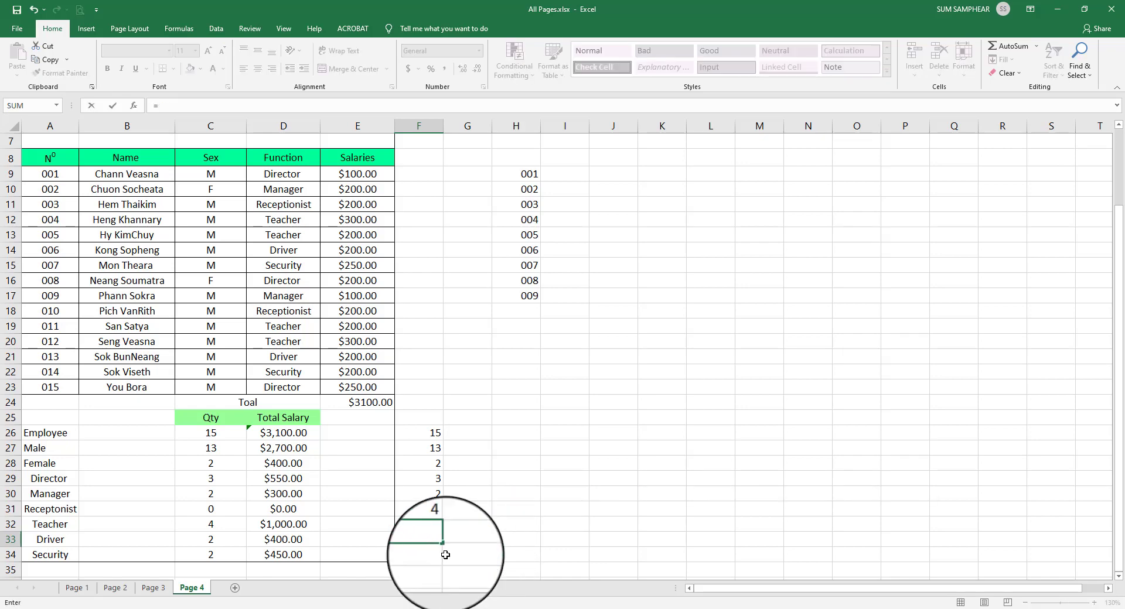
type("countif(")
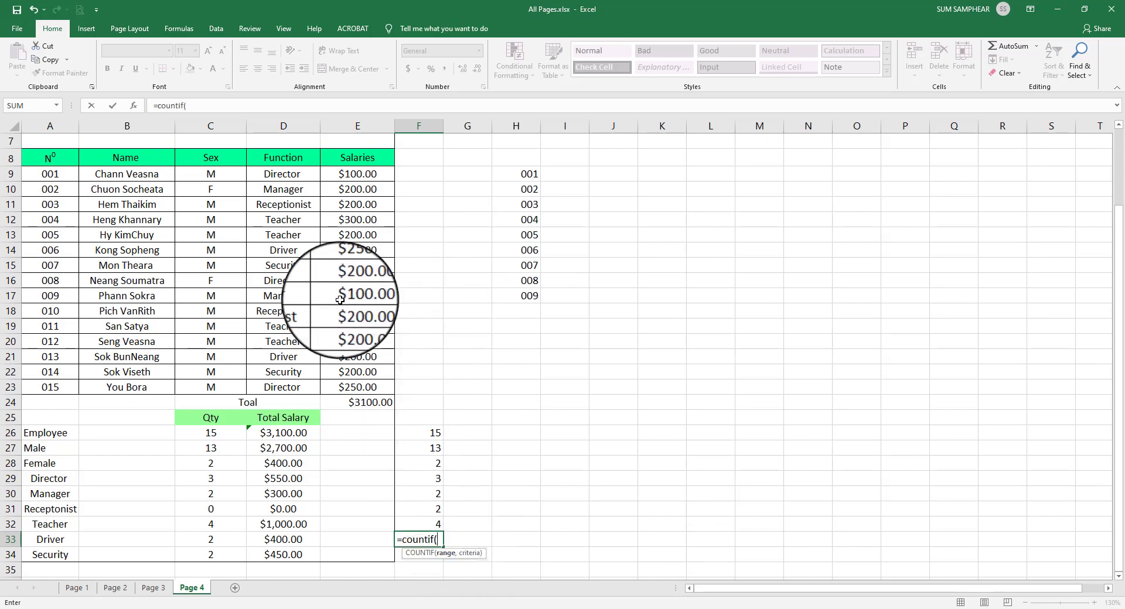
left_click_drag(305, 175, 322, 381)
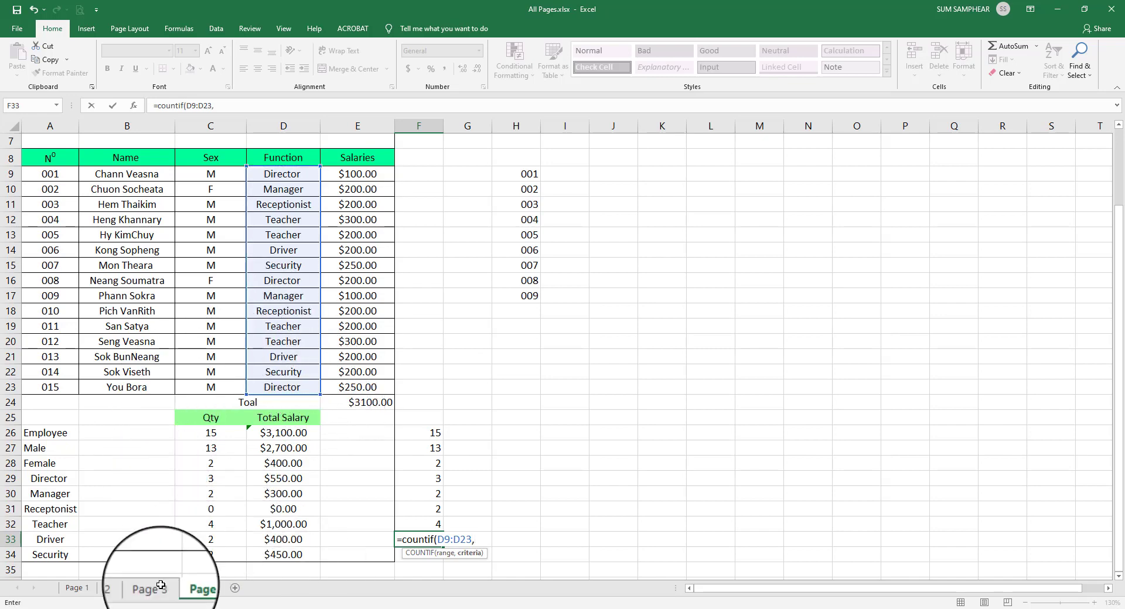
left_click(57, 541)
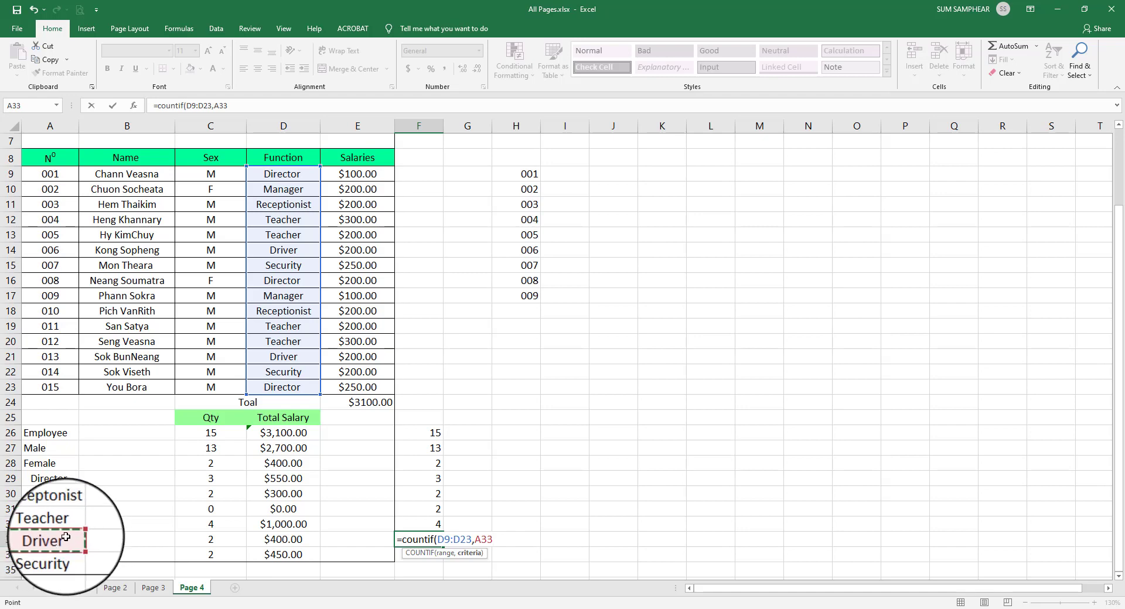
left_click(292, 255)
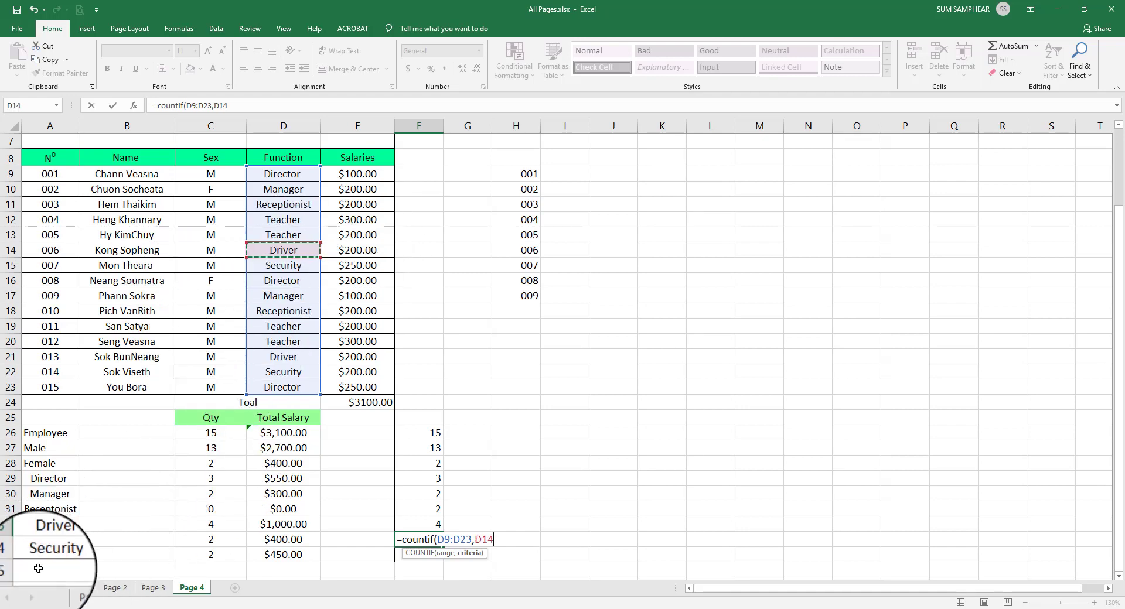
left_click(56, 539)
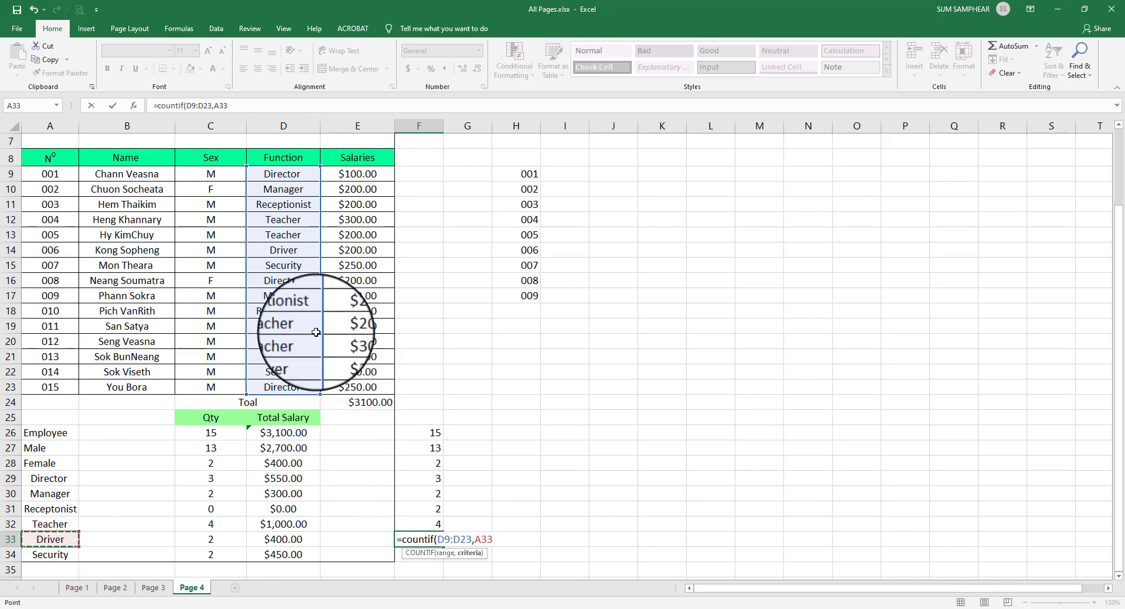
left_click(291, 251)
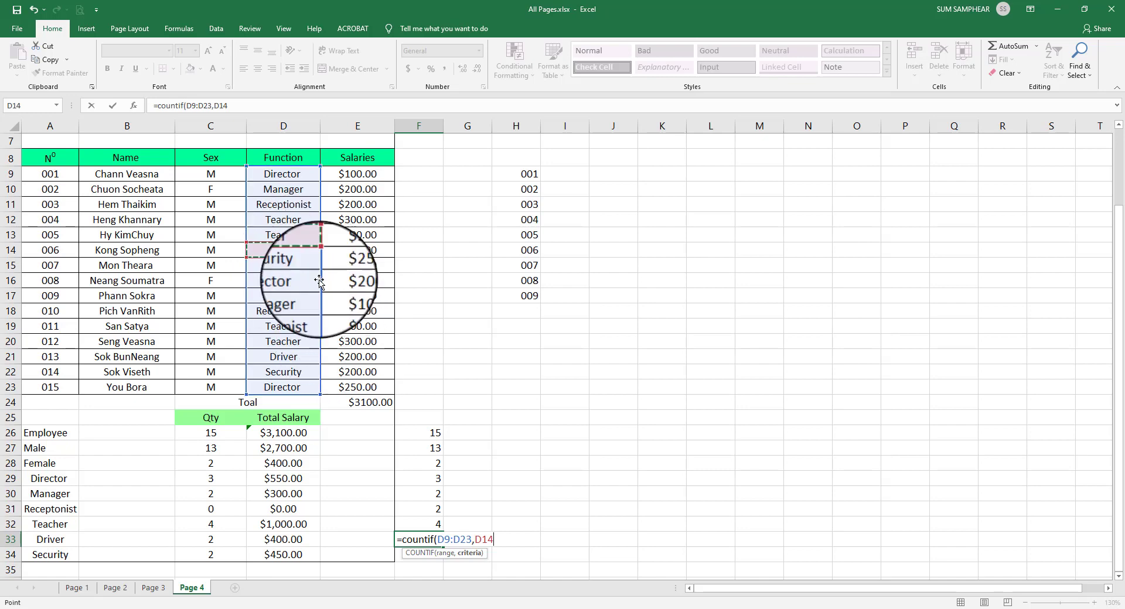
left_click(296, 296)
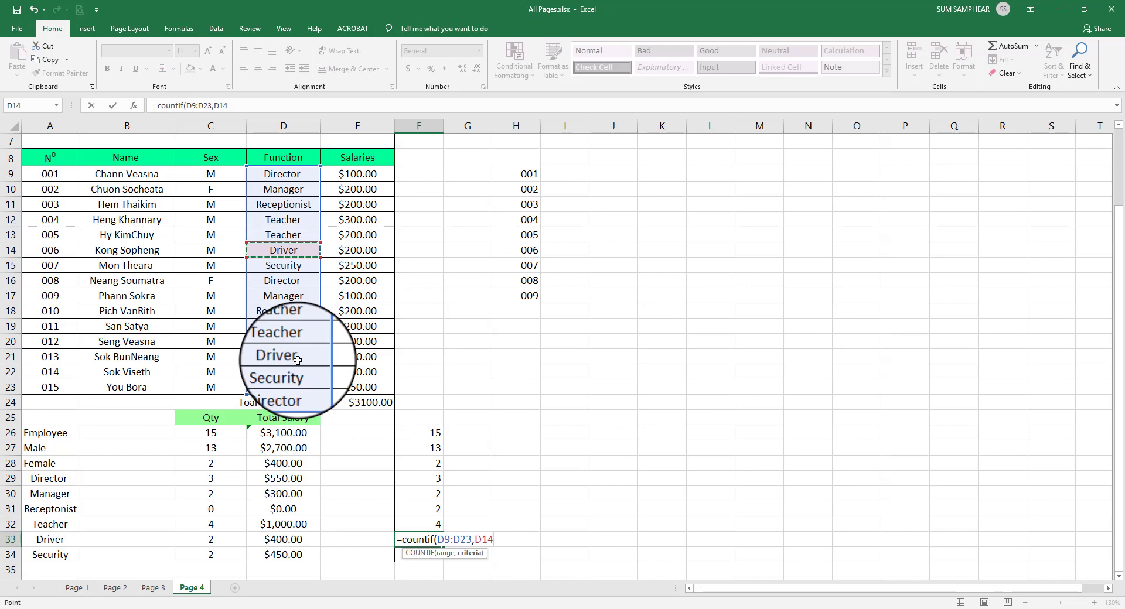
key("Return")
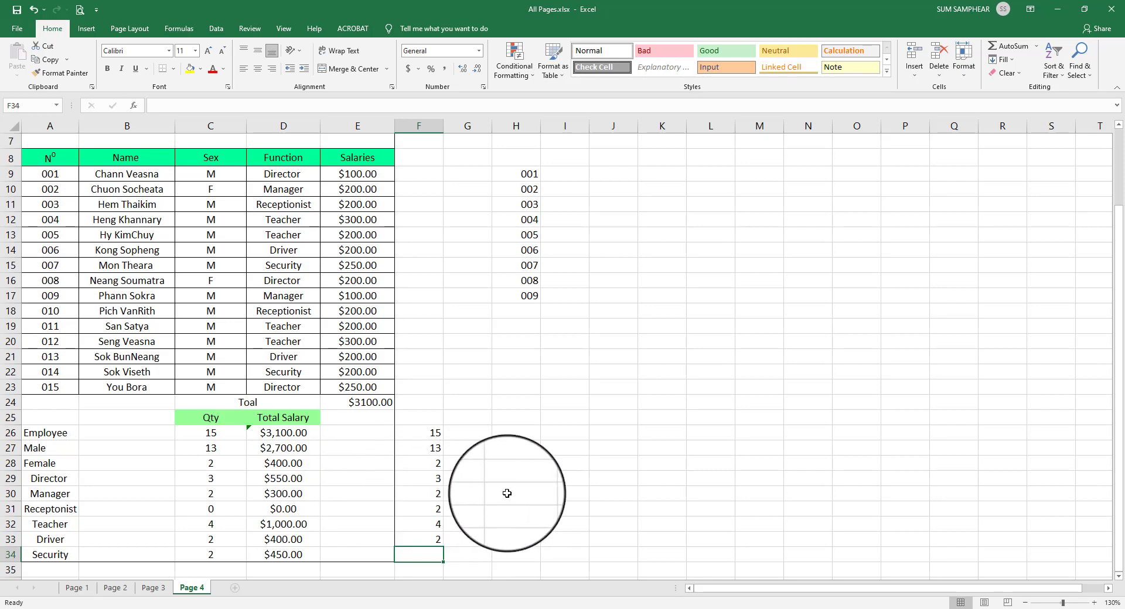
Enter a COUNTIF over D9:D23 in F34 with a function cell as criterion, returning 2
type("=c")
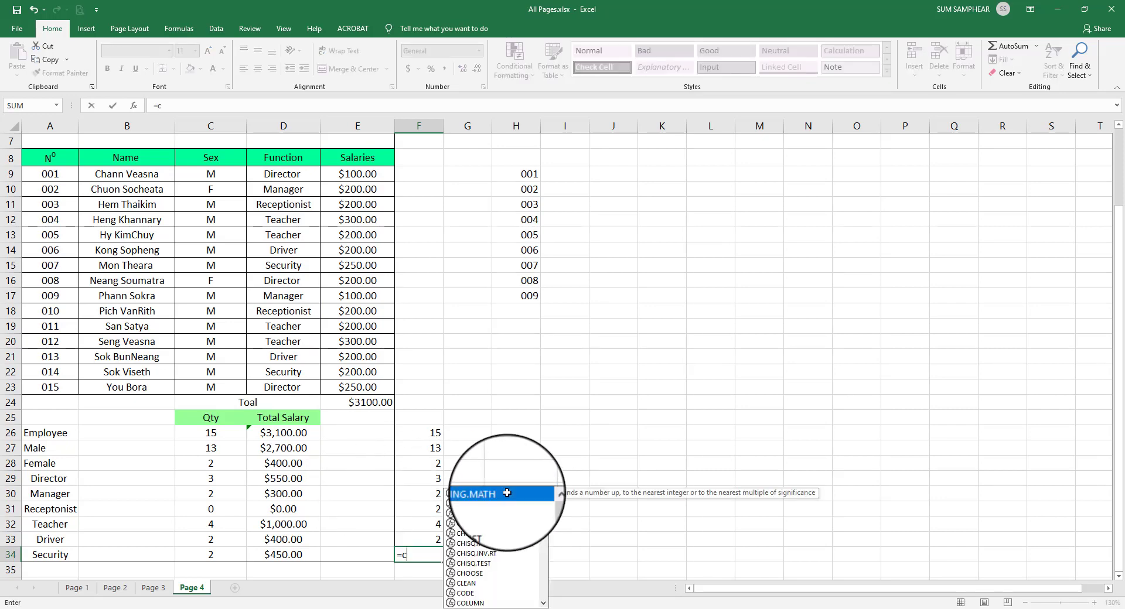
key("BackSpace")
type("countif(")
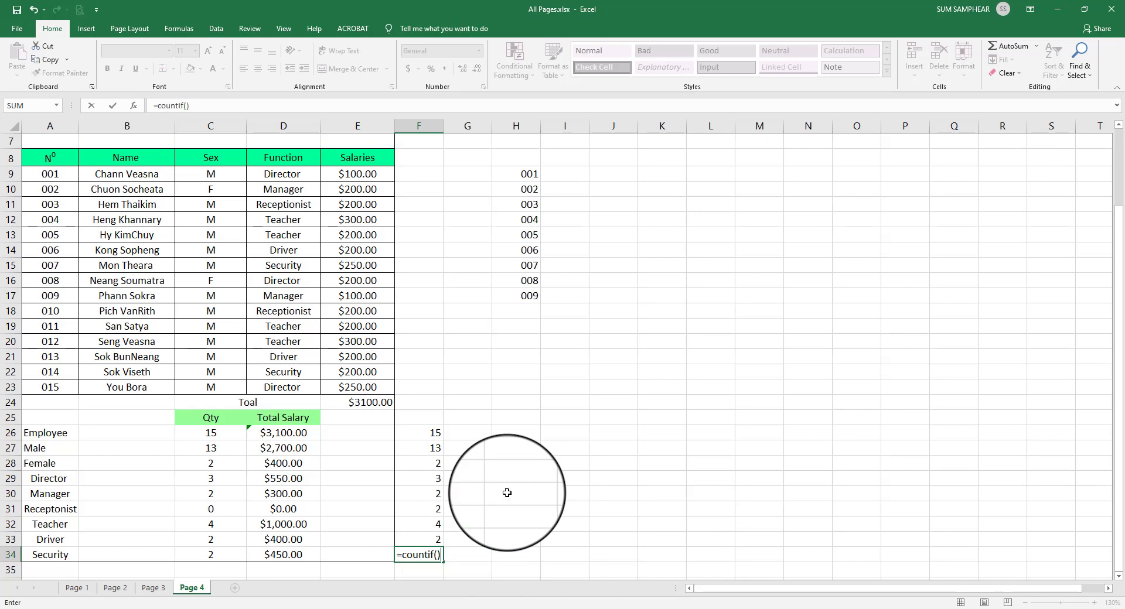
key("F2")
key("Left")
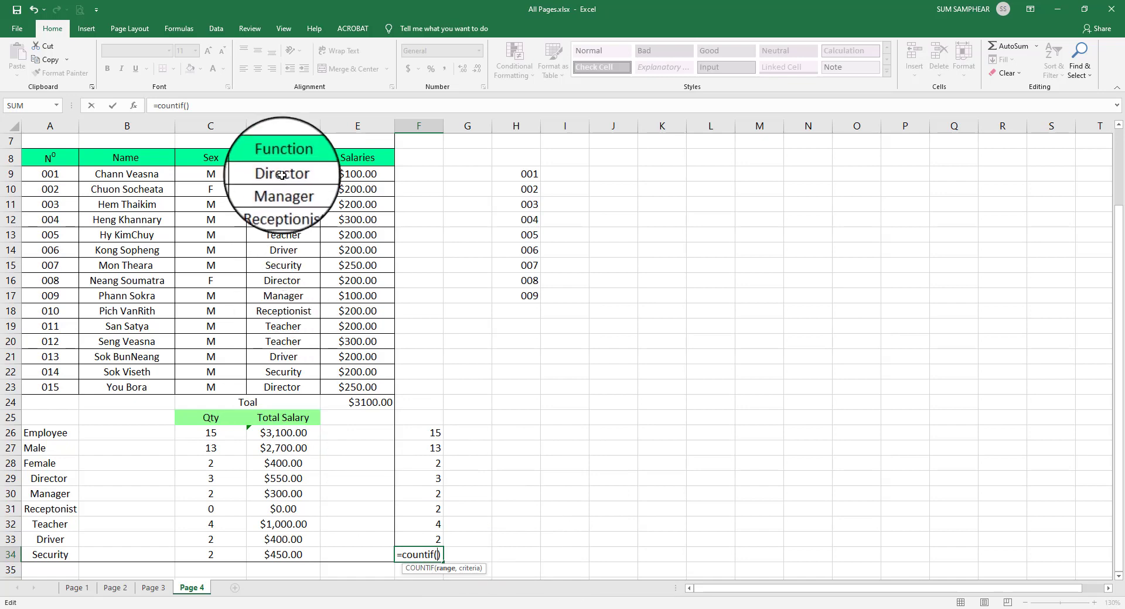
left_click_drag(282, 175, 315, 386)
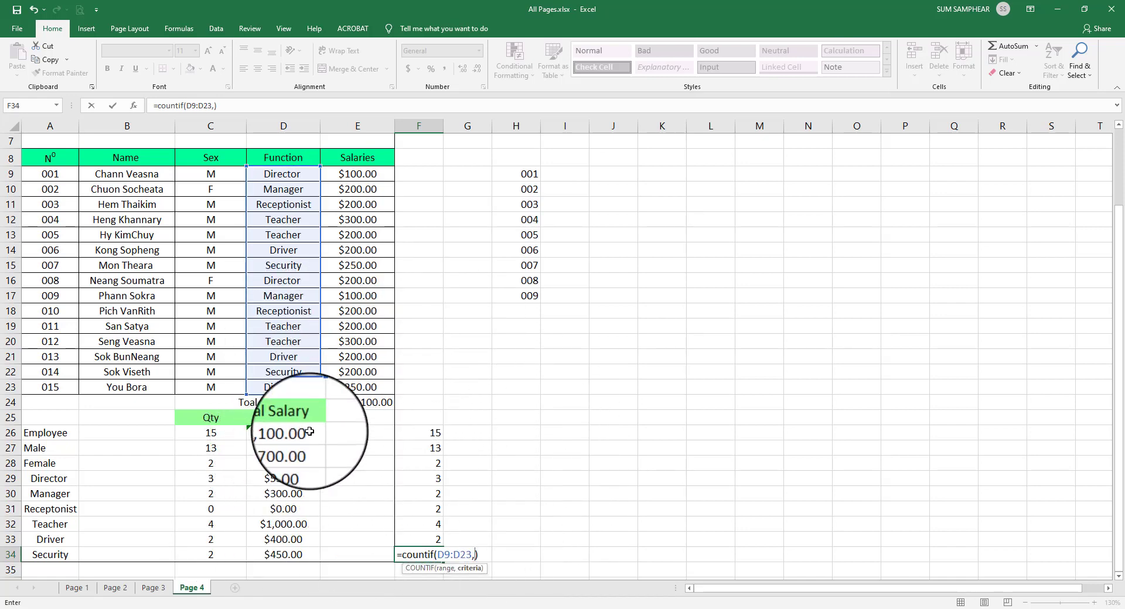
left_click(284, 266)
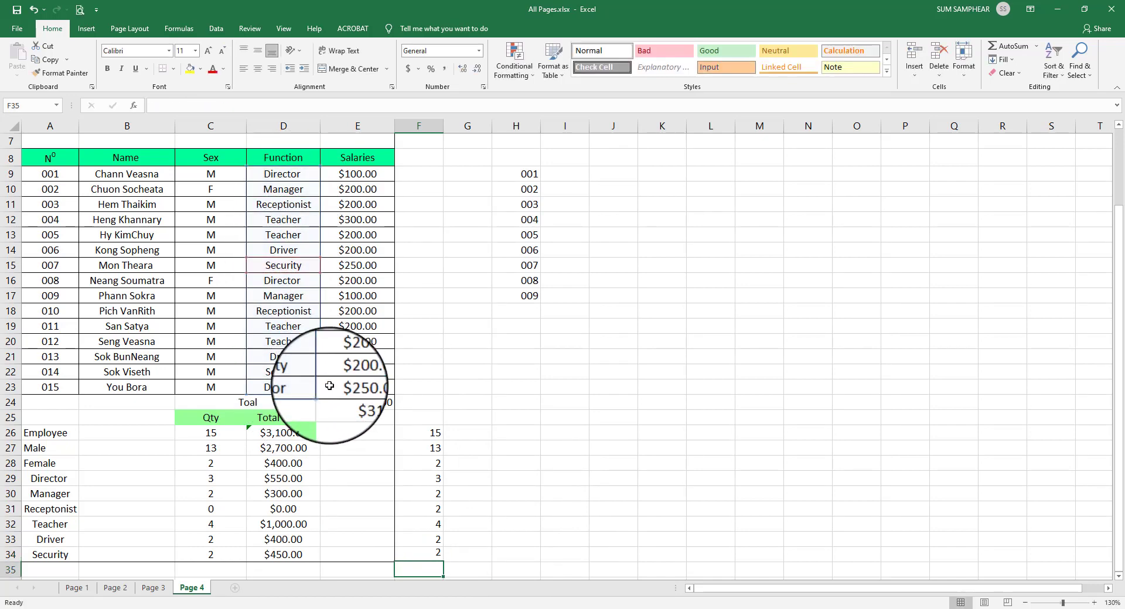
key("Return")
Review the count results and the function labels Director through Security in A29:A34
scroll(447, 440, "down", 1)
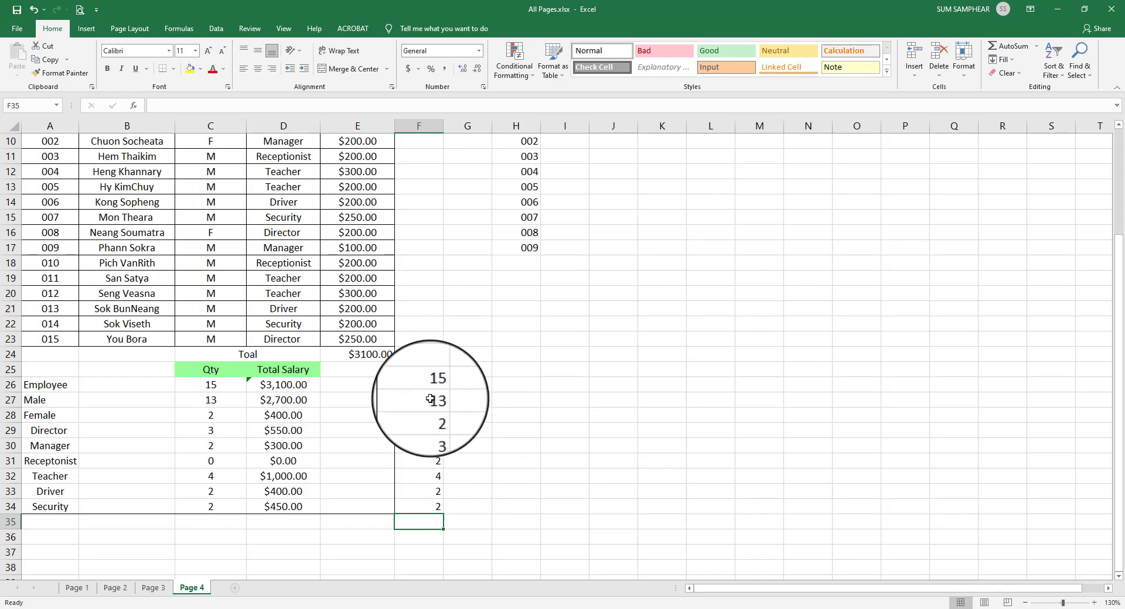
left_click_drag(437, 400, 427, 512)
left_click(475, 505)
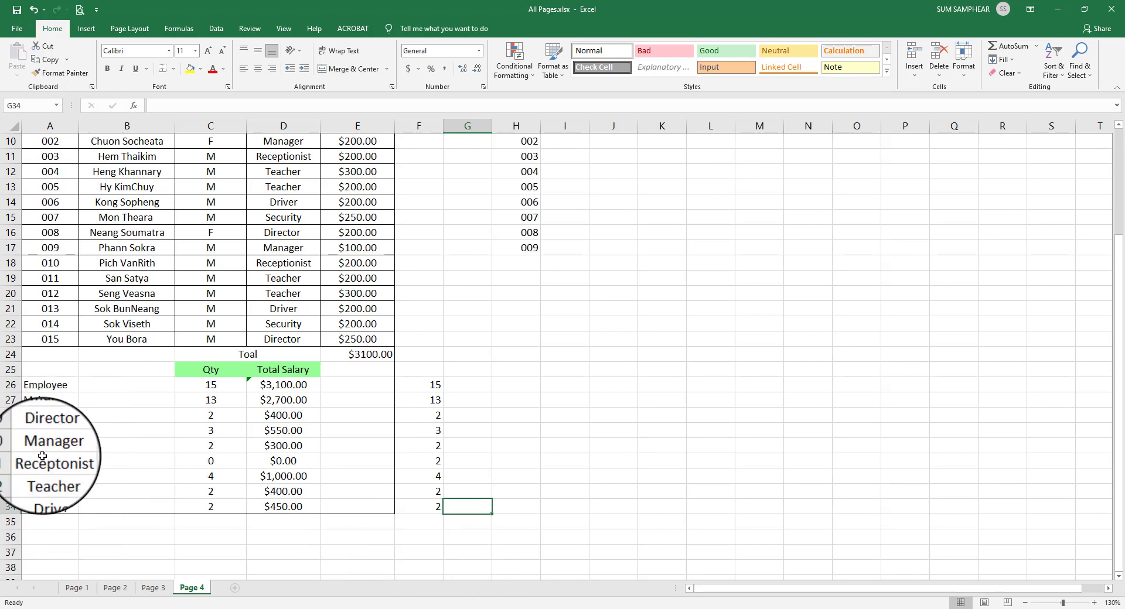
left_click(50, 430)
left_click(50, 446)
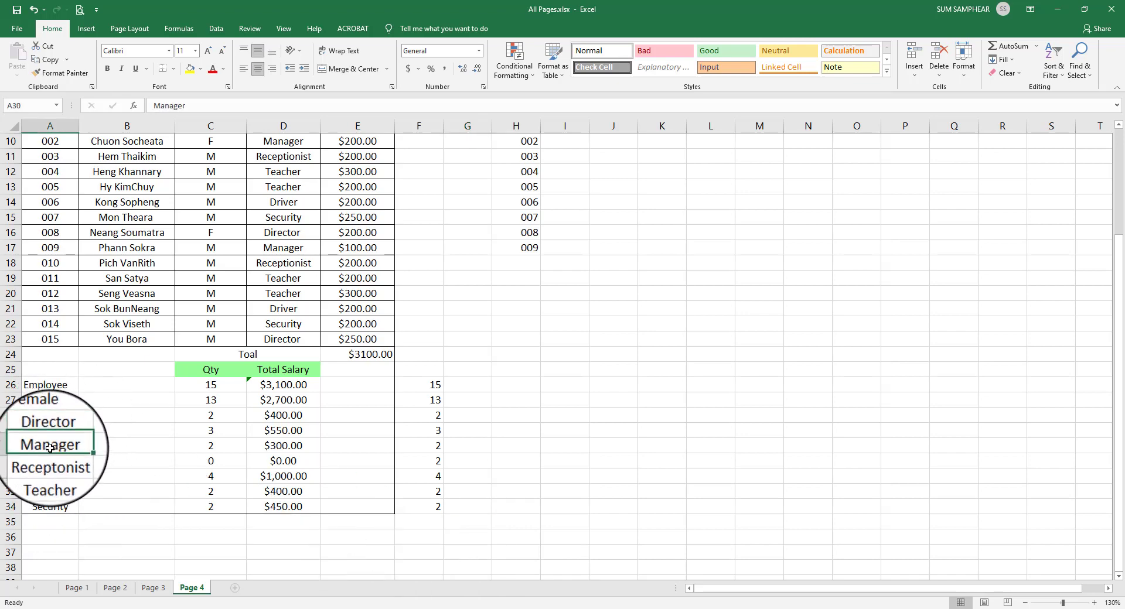
left_click(50, 461)
left_click(50, 476)
left_click(50, 491)
left_click(58, 506)
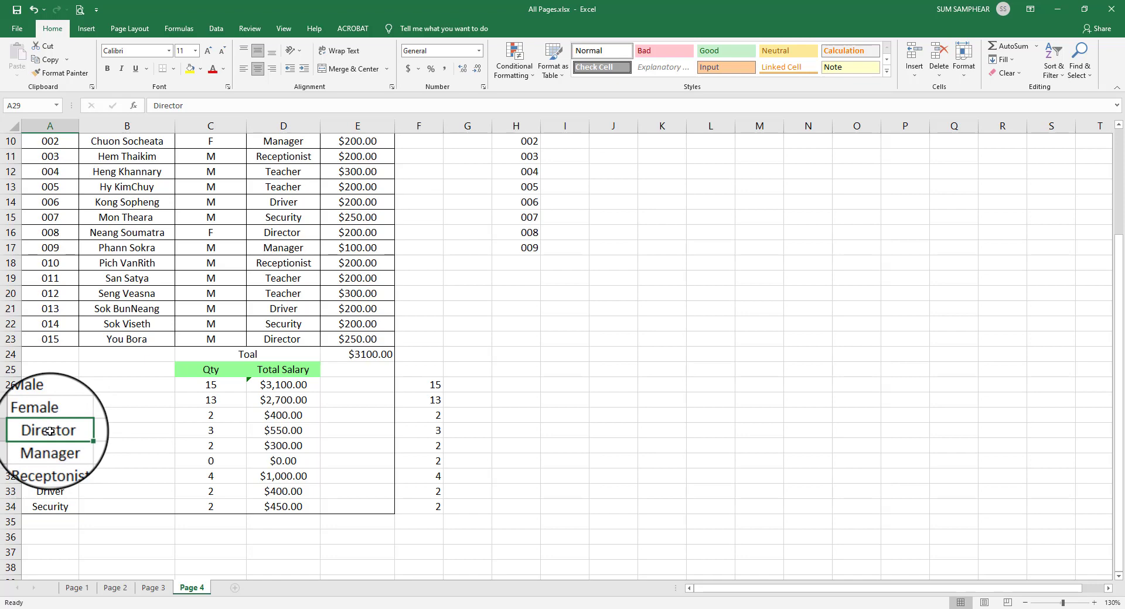
Inspect the Teacher and Director count formulas and select F29:F34 to redo the counts
left_click(433, 475)
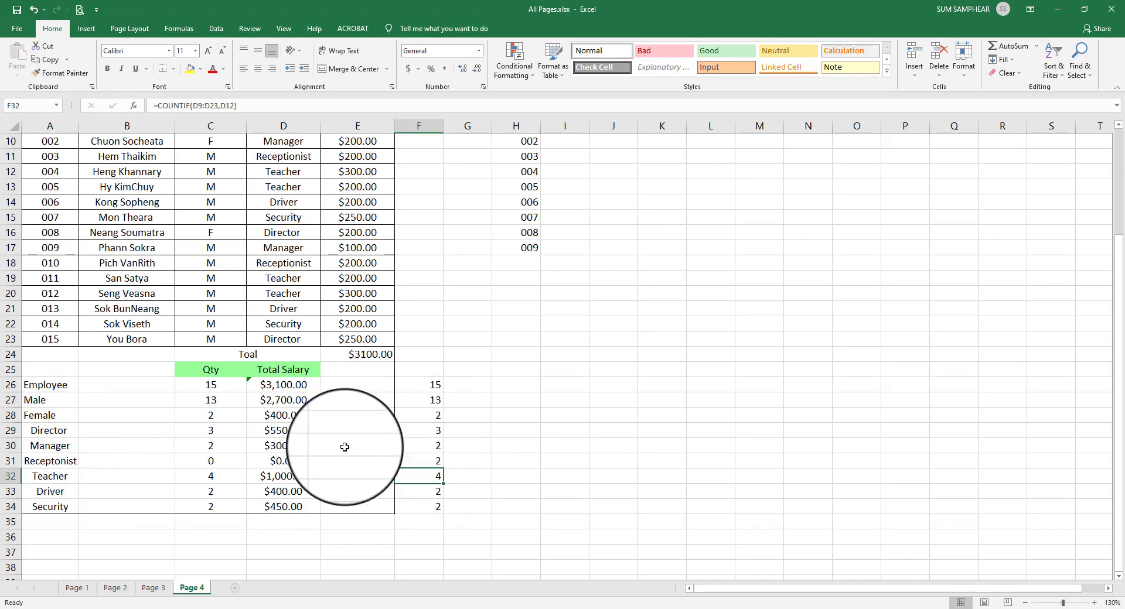
left_click(438, 433)
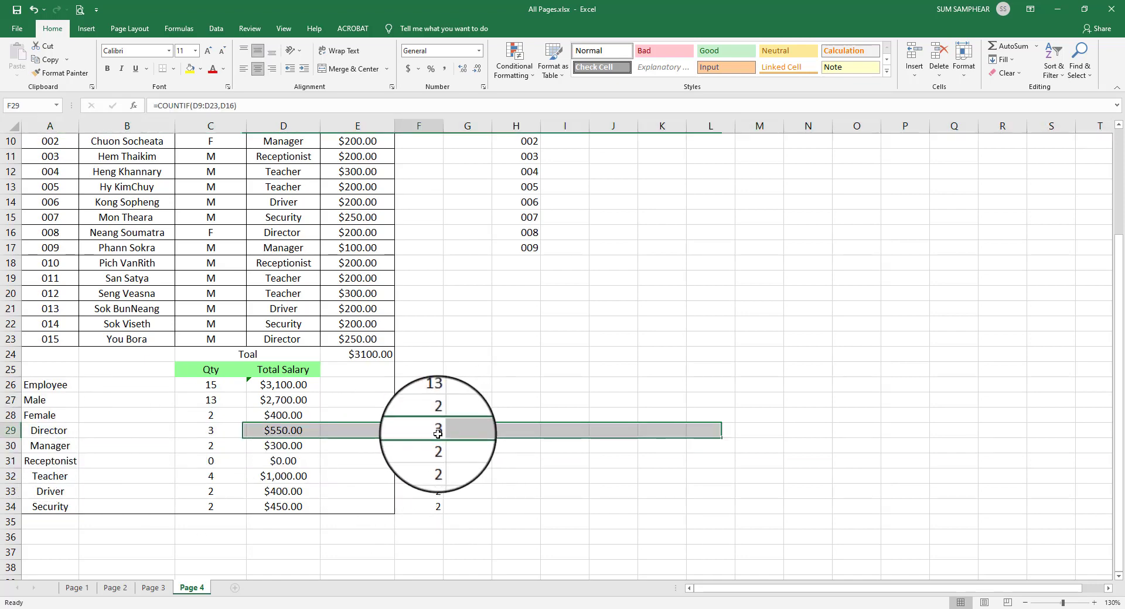
left_click_drag(437, 433, 437, 507)
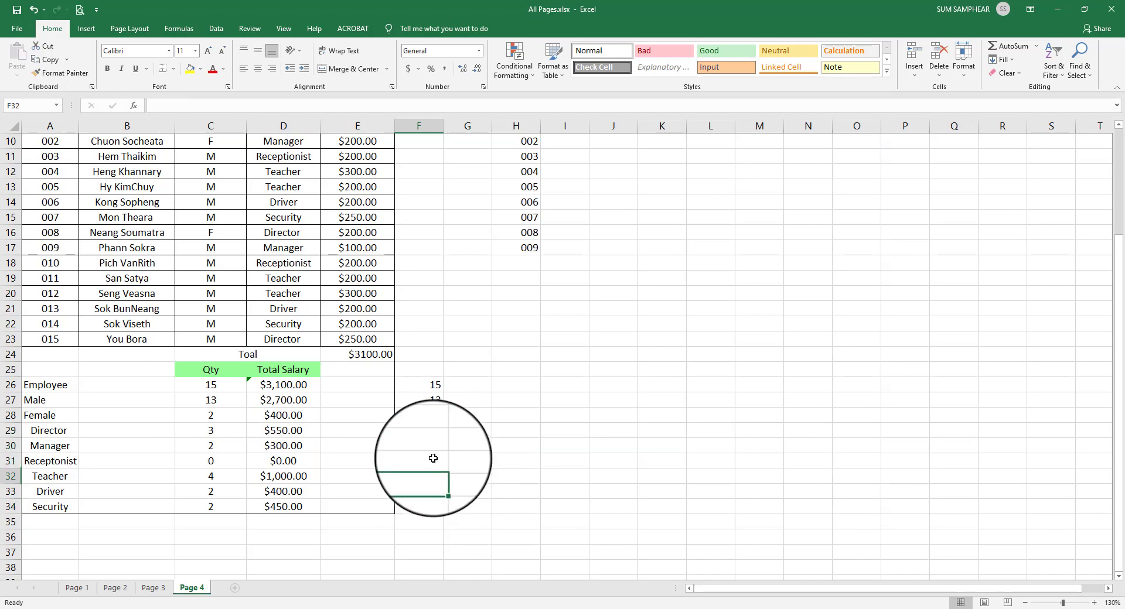
left_click(422, 433)
Begin a COUNTIF in F29 over D9:D23, removing a misplaced A29 reference
type("=")
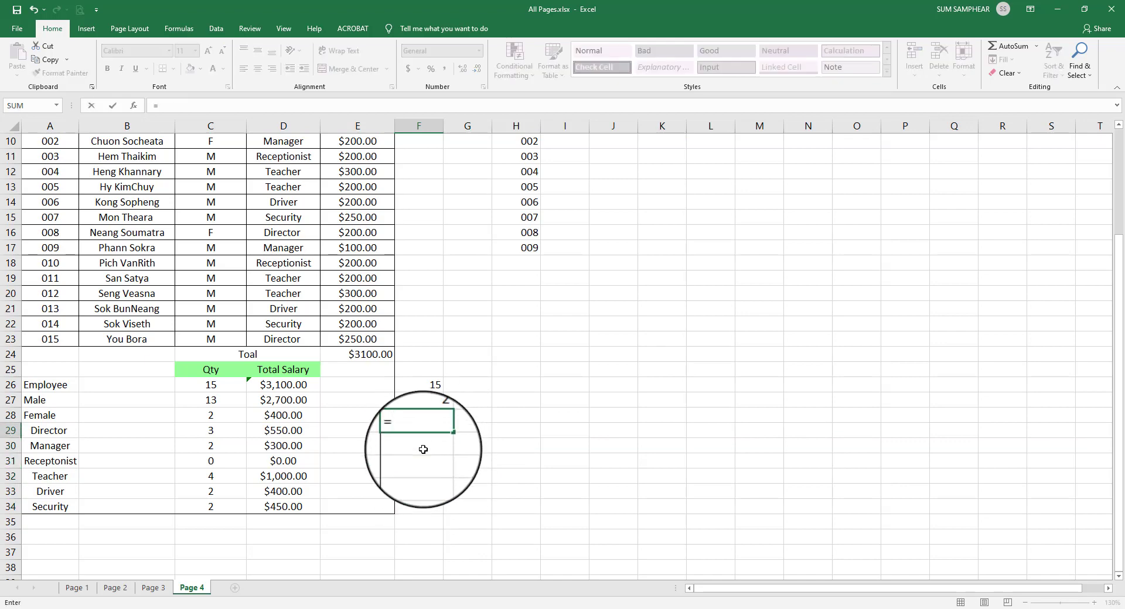
type("countif(")
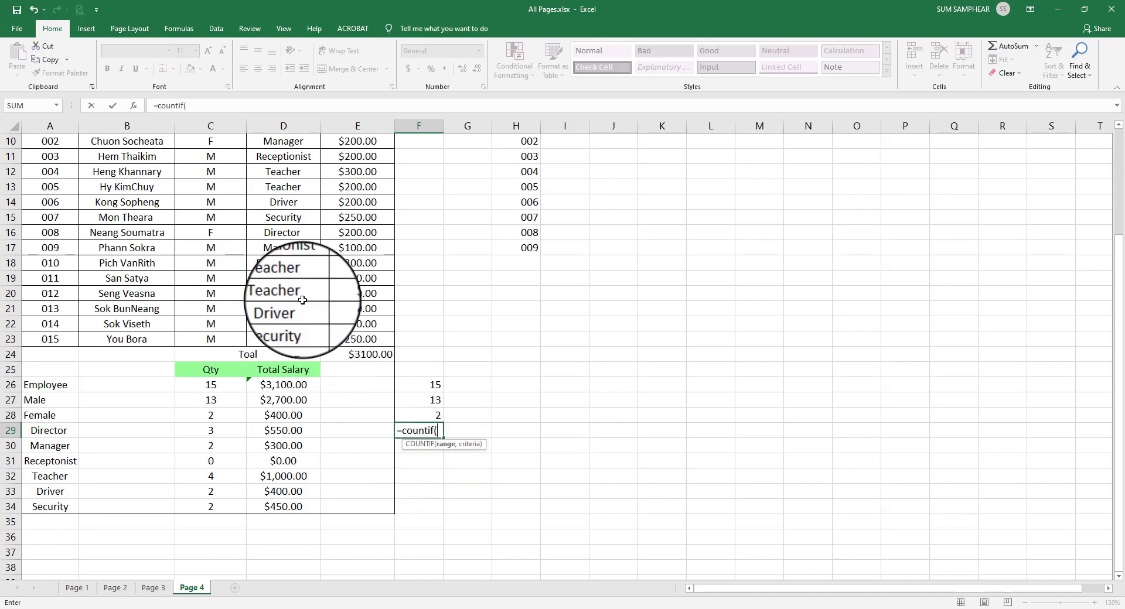
scroll(287, 304, "up", 2)
left_click_drag(283, 219, 293, 433)
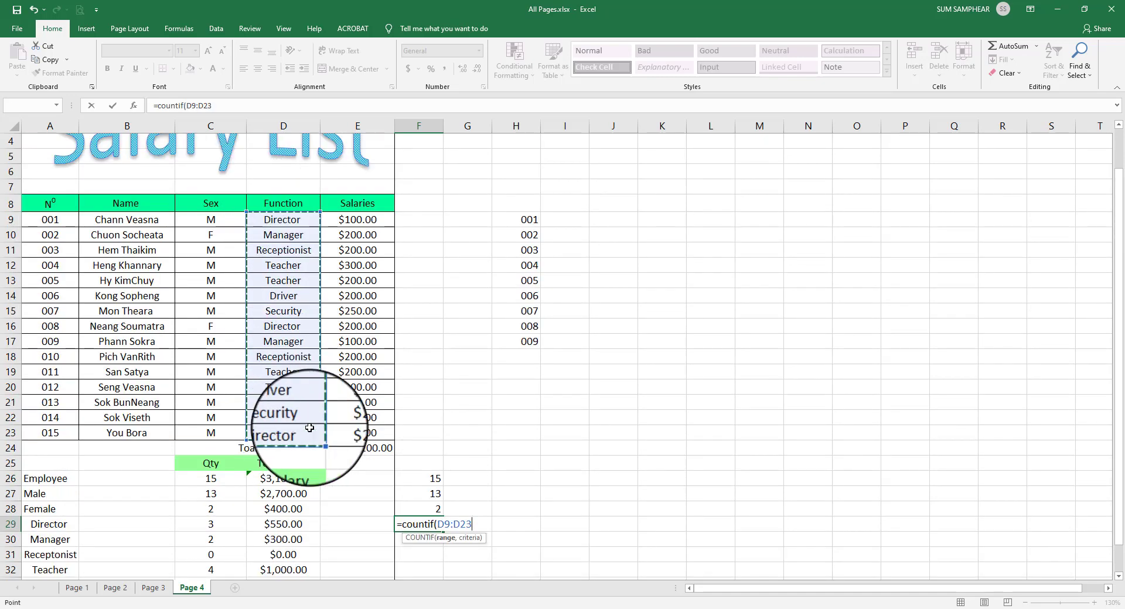
scroll(477, 389, "down", 1)
scroll(527, 381, "down", 1)
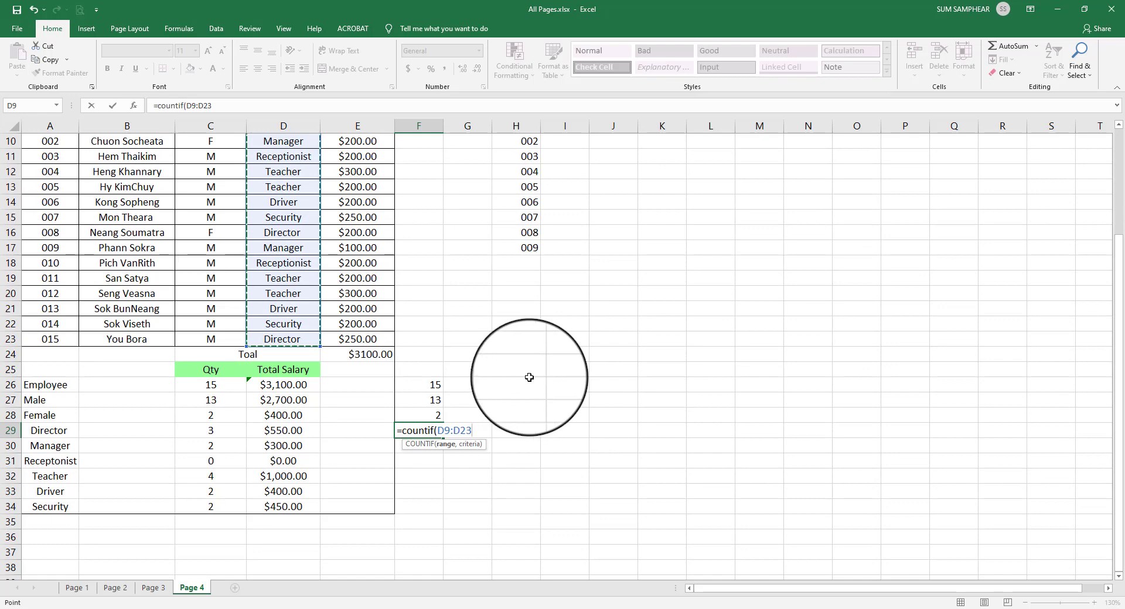
left_click(56, 431)
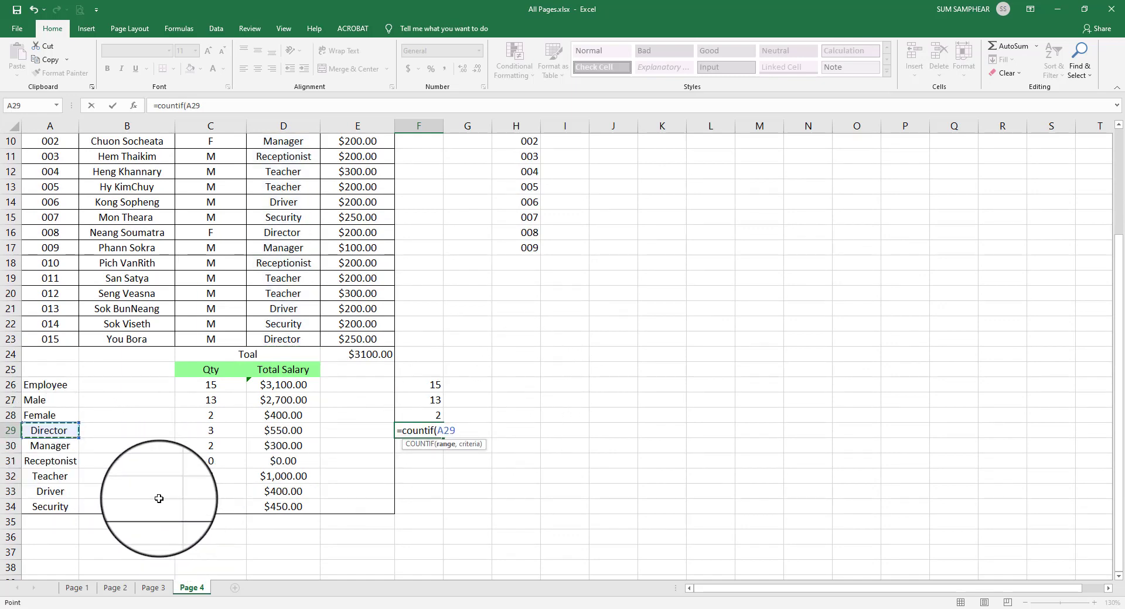
key("BackSpace")
key("BackSpace")
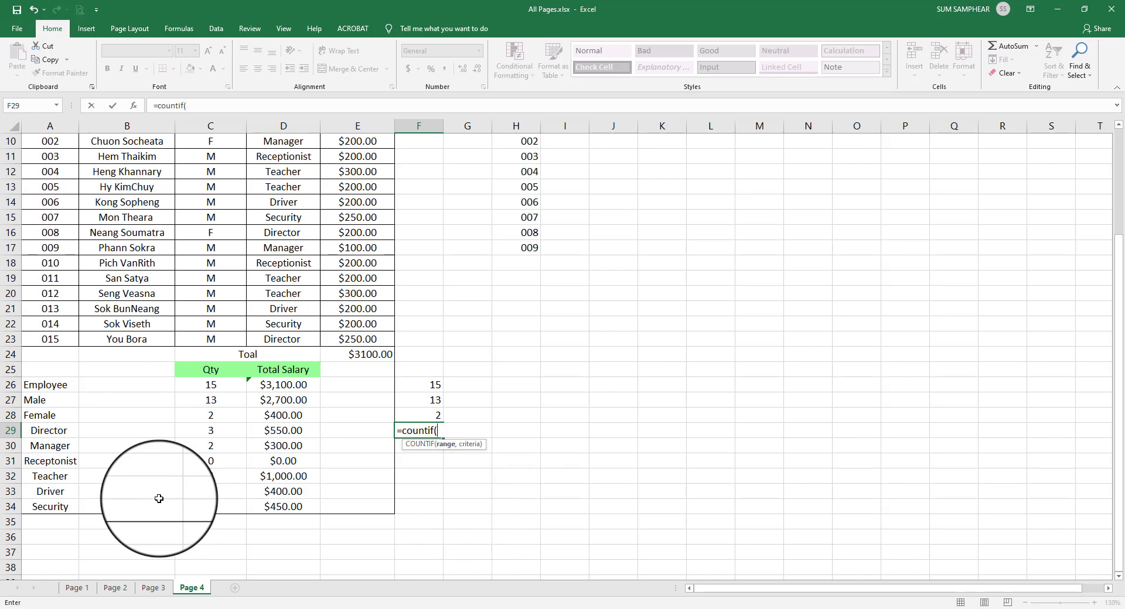
Complete =COUNTIF(D9:D23,A29) in F29 with the Director label as criterion, returning 3
scroll(287, 193, "up", 2)
left_click_drag(285, 218, 283, 433)
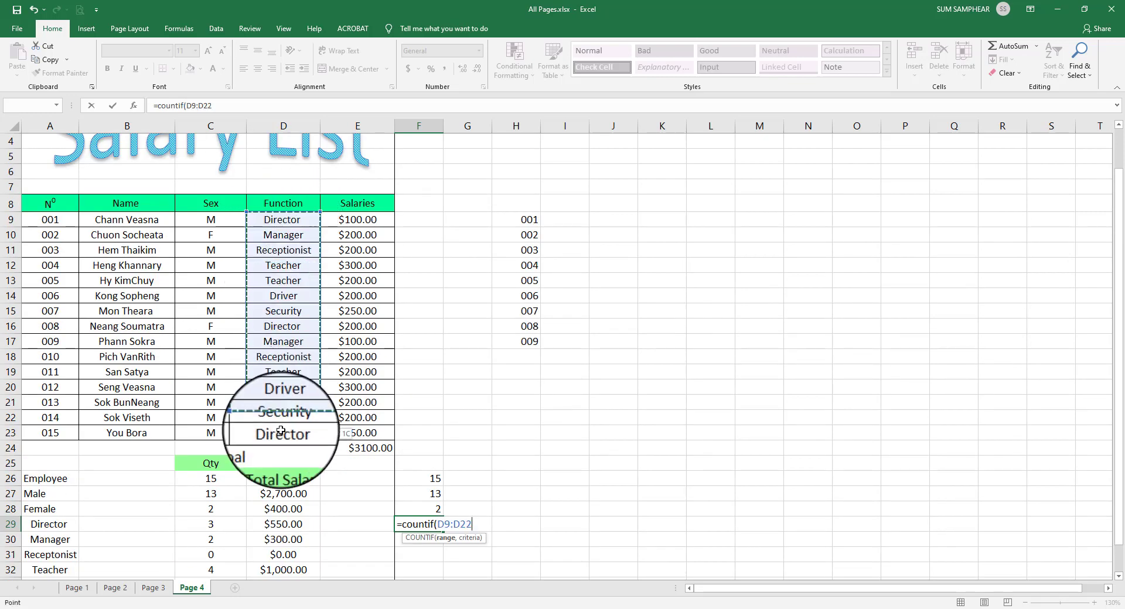
scroll(397, 441, "down", 2)
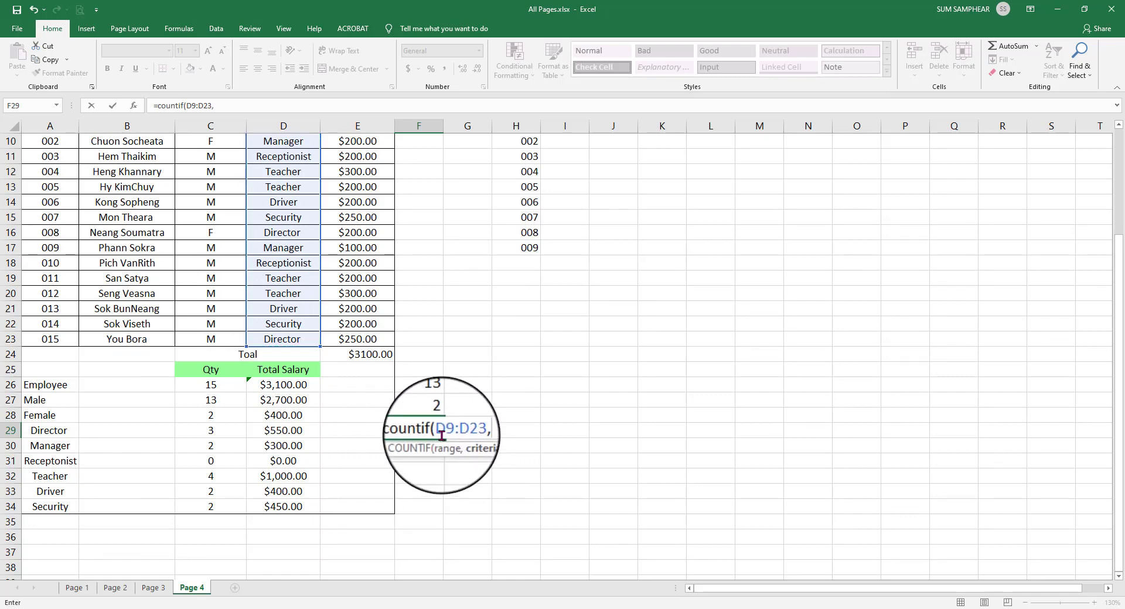
double_click(472, 431)
left_click(471, 431)
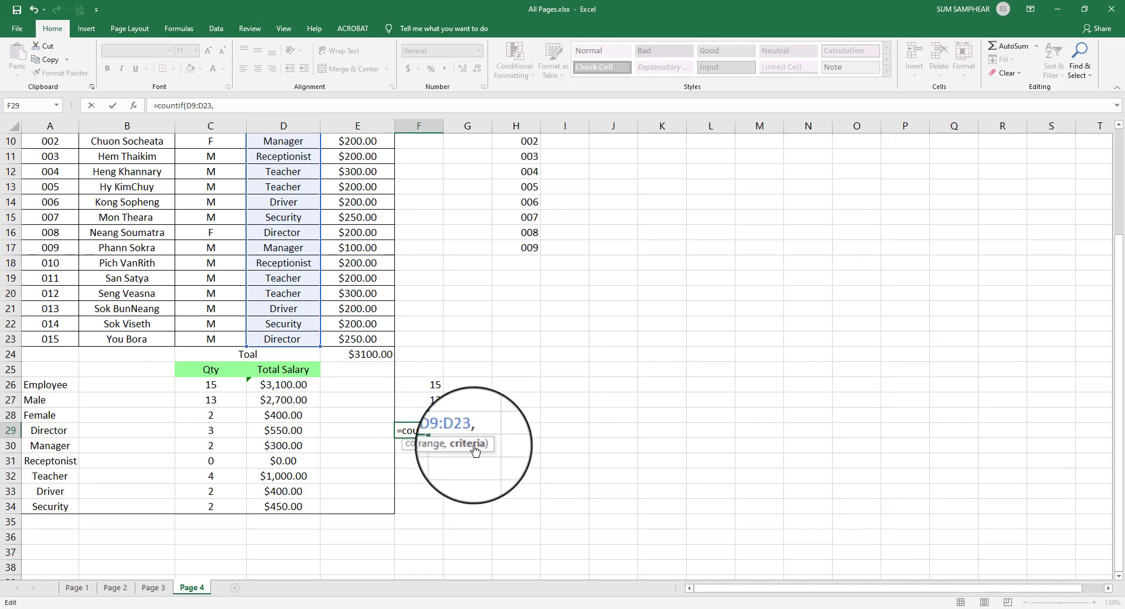
left_click(50, 430)
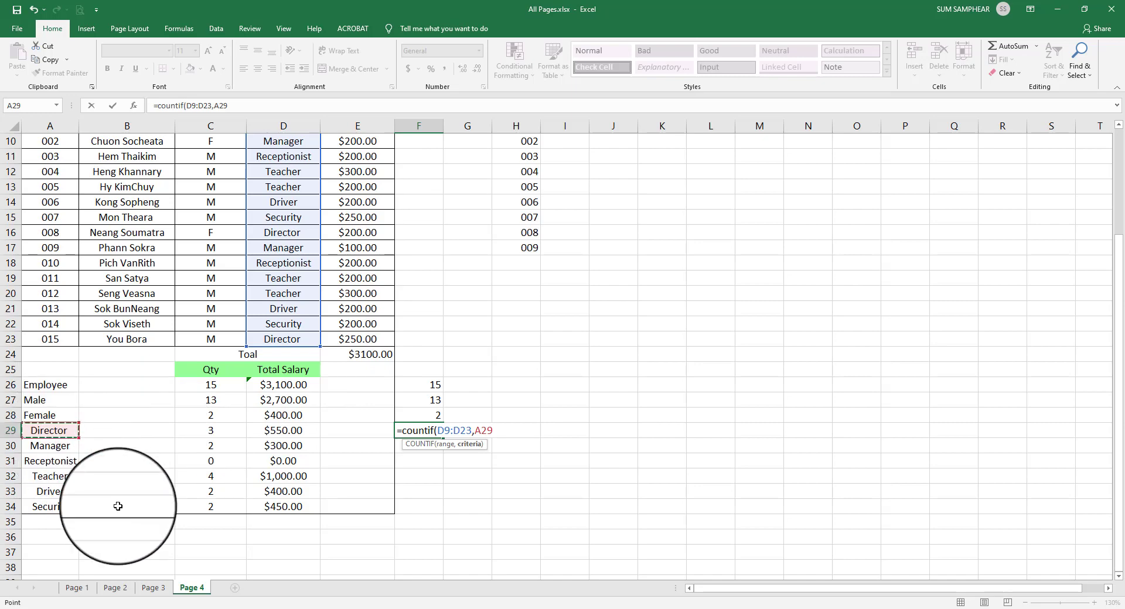
key("Return")
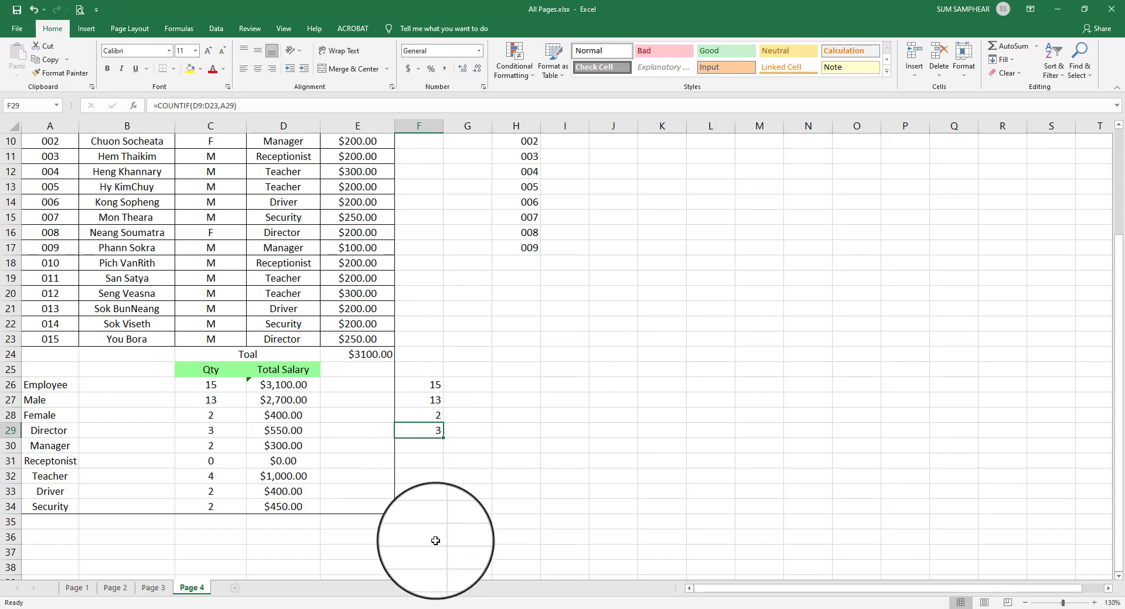
left_click(427, 445)
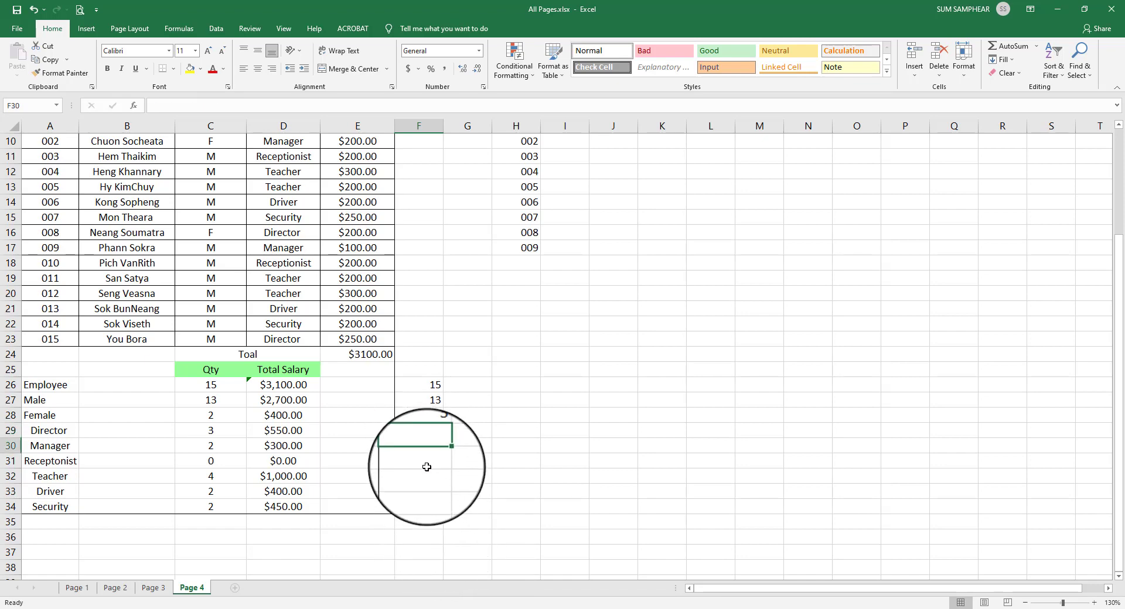
left_click(426, 502)
left_click(426, 450)
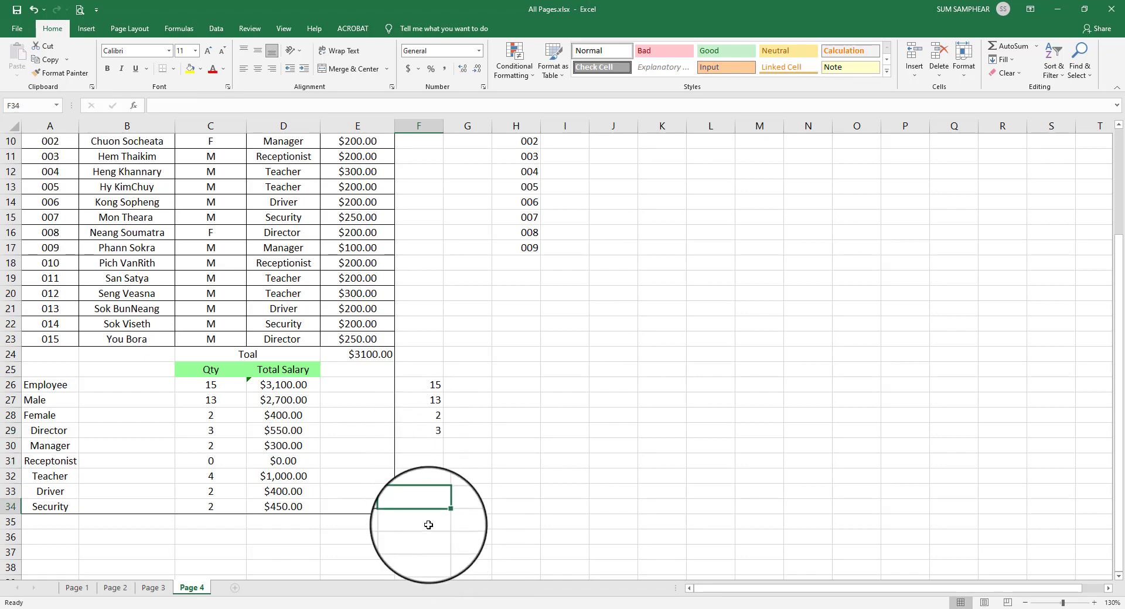
left_click(427, 476)
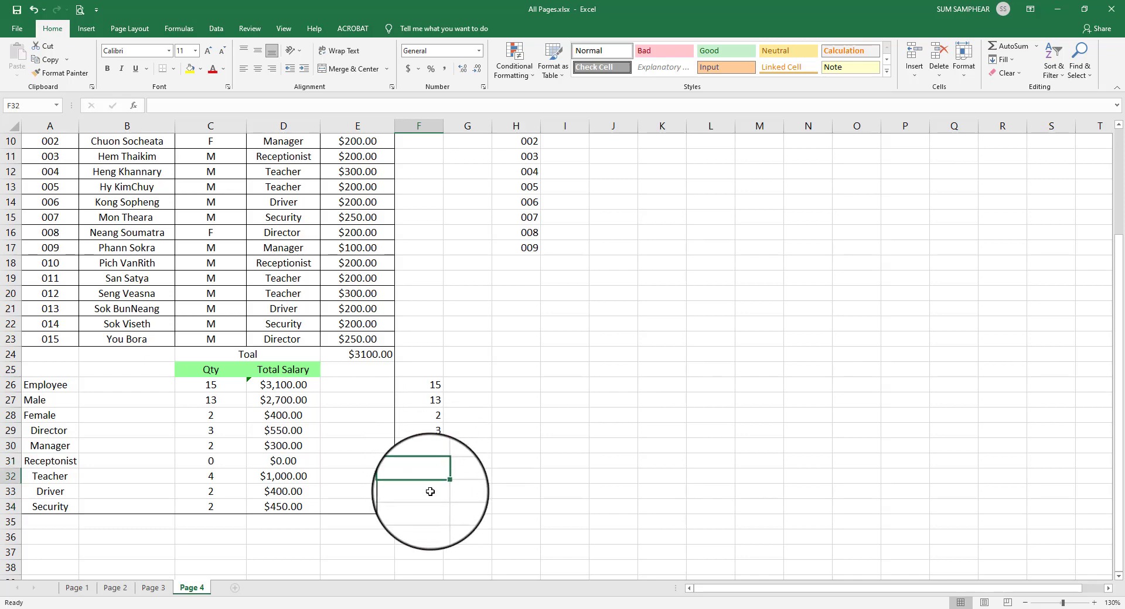
left_click(423, 426)
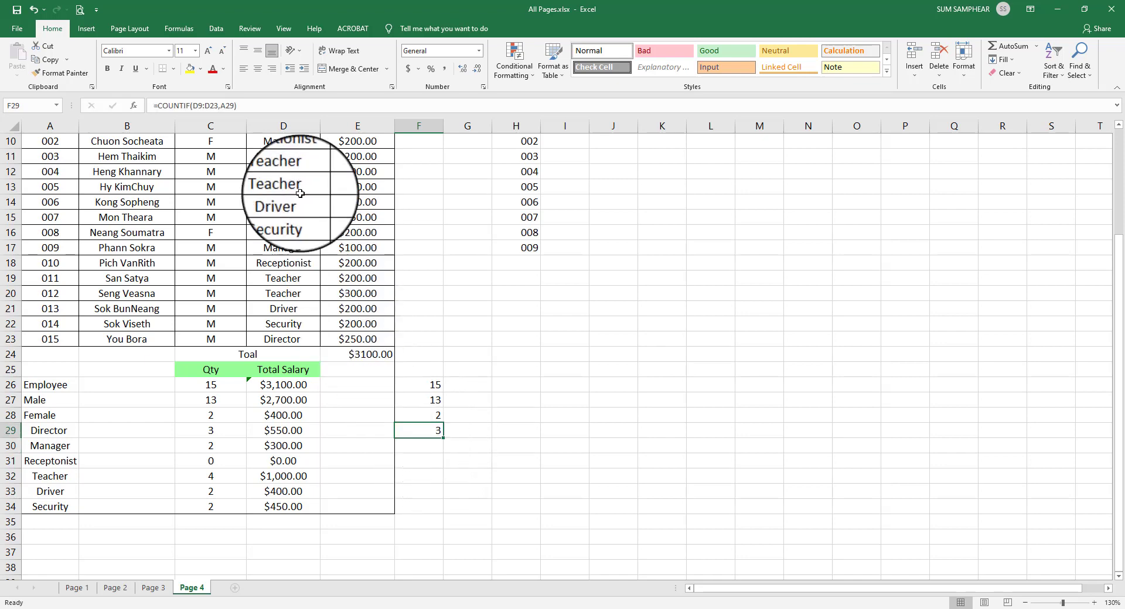
left_click(283, 157)
left_click(292, 217)
left_click(293, 248)
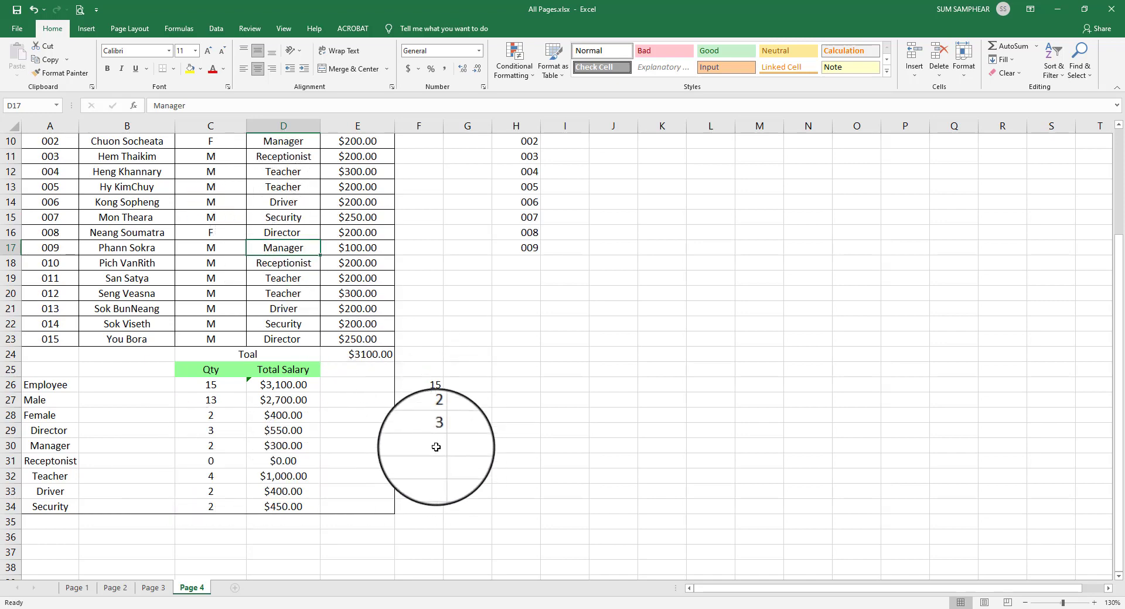
left_click(418, 431)
Fill F29's =COUNTIF(D9:D23,A29) down to F34, giving counts 3, 2, 0, 4, 2, 2
left_click(50, 431)
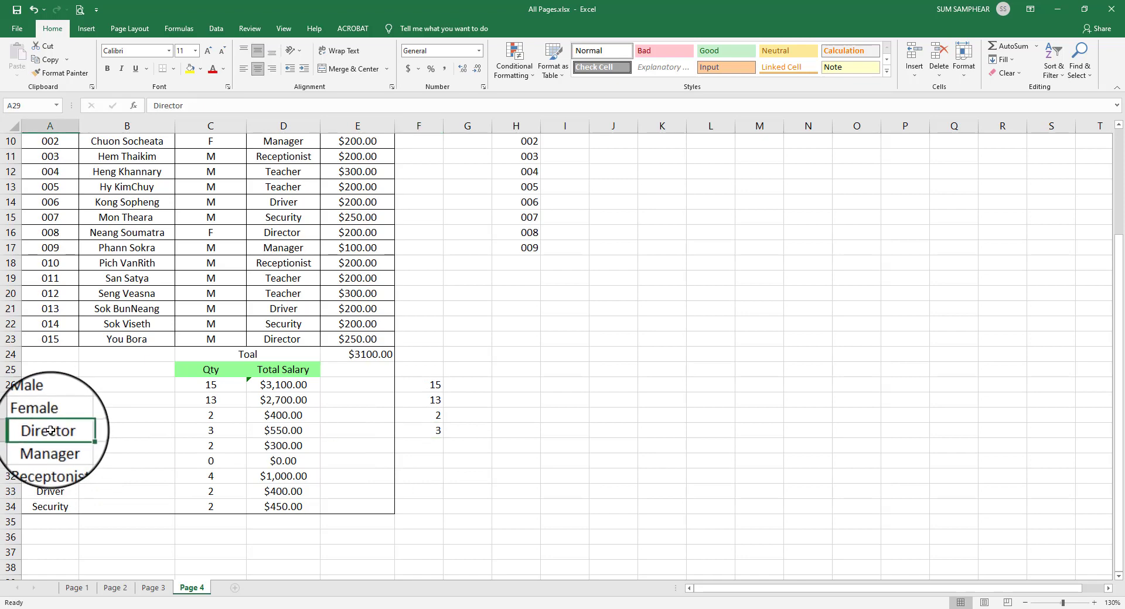
double_click(430, 433)
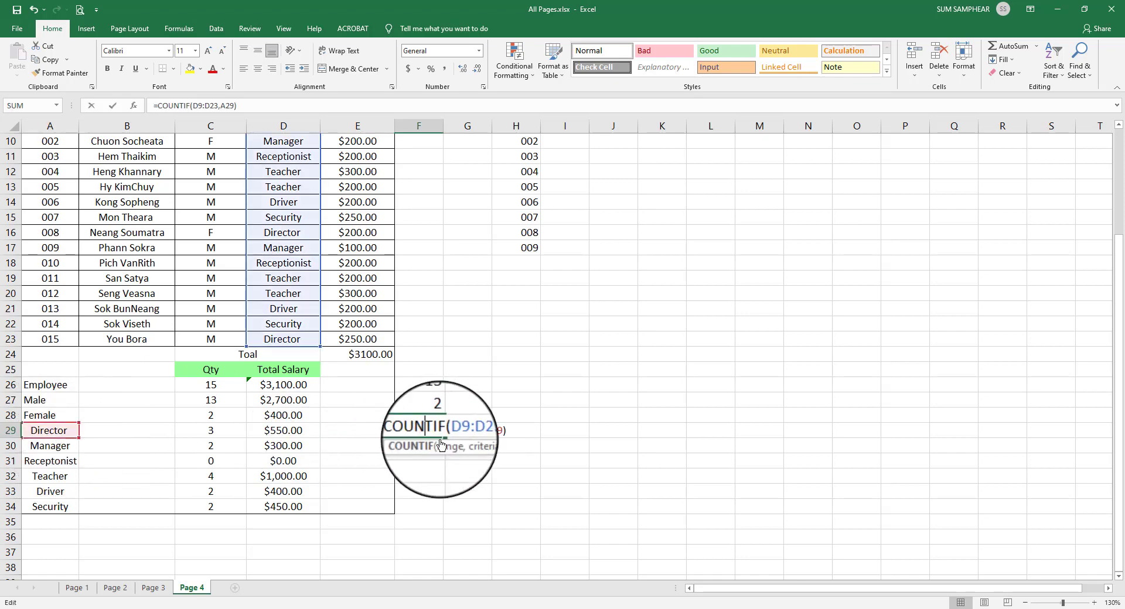
double_click(486, 430)
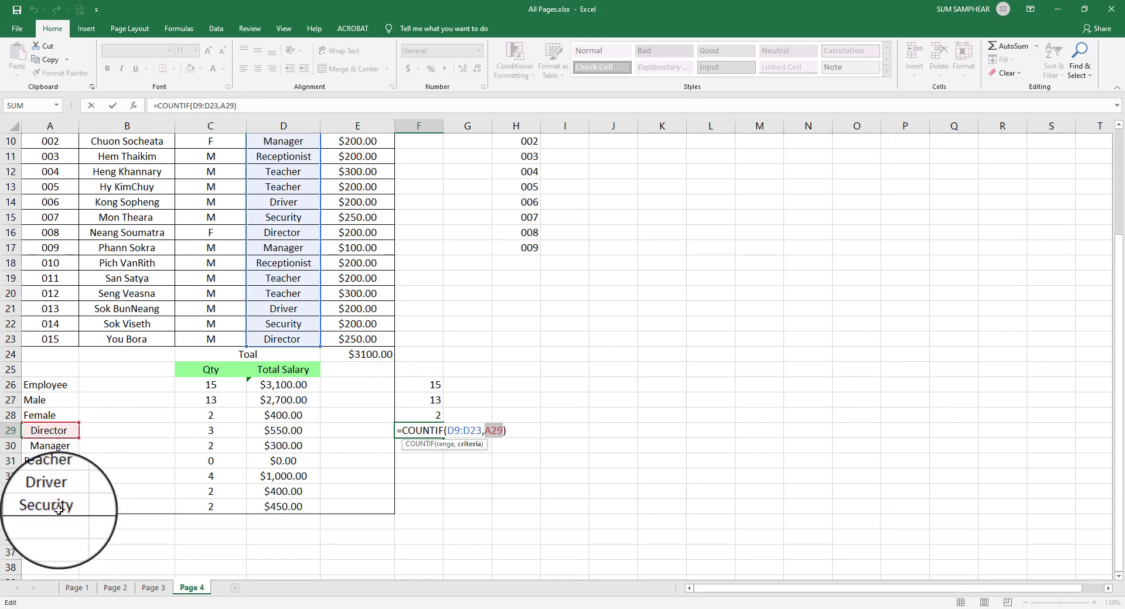
key("ctrl+Return")
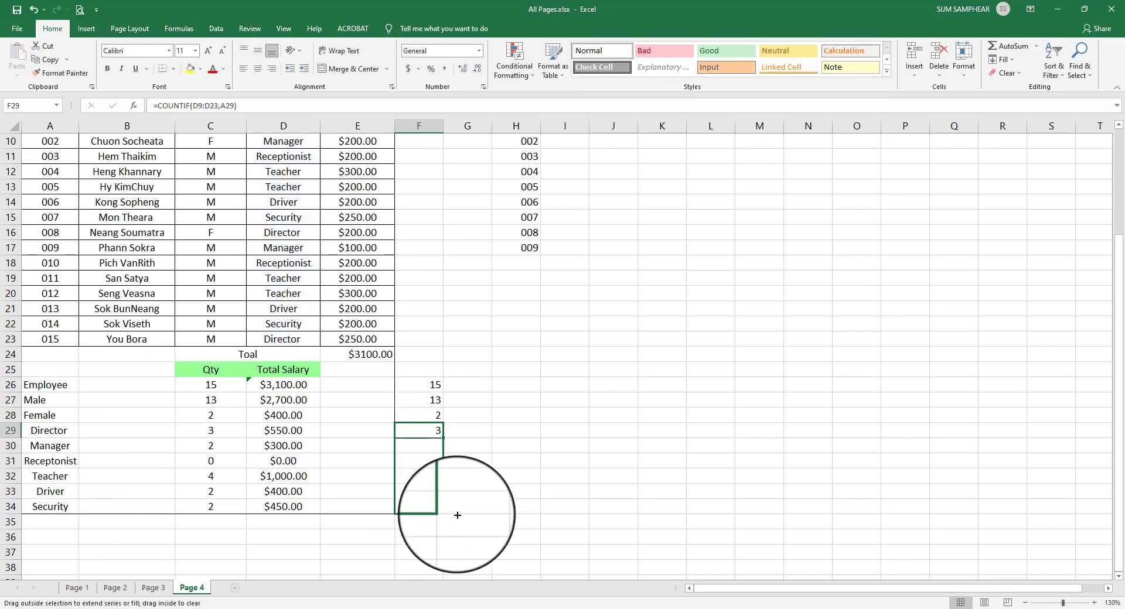
left_click_drag(457, 515, 521, 510)
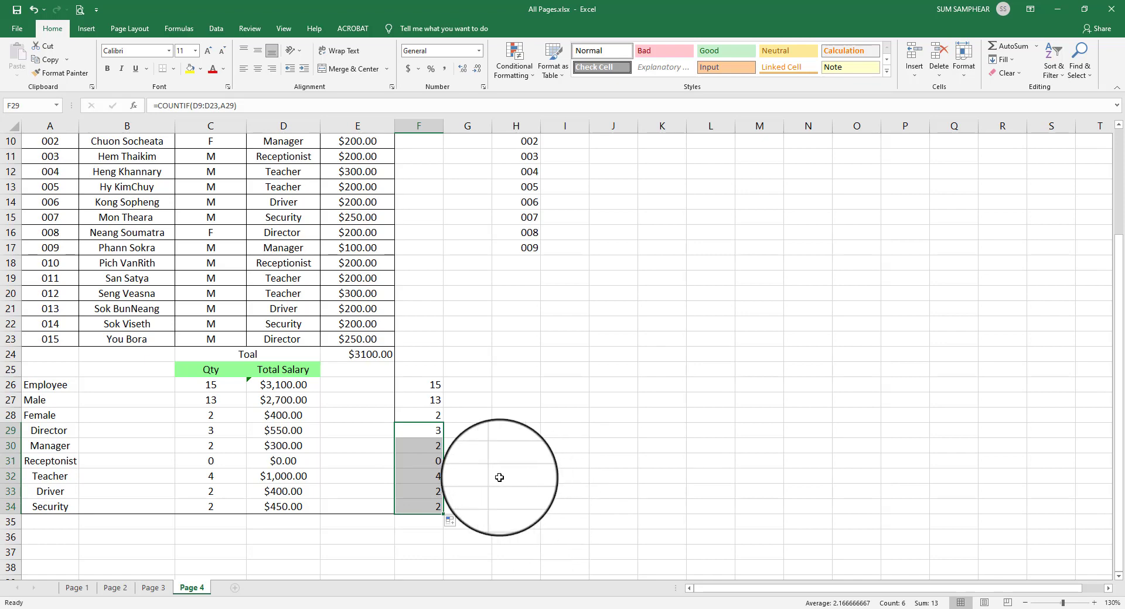
double_click(436, 431)
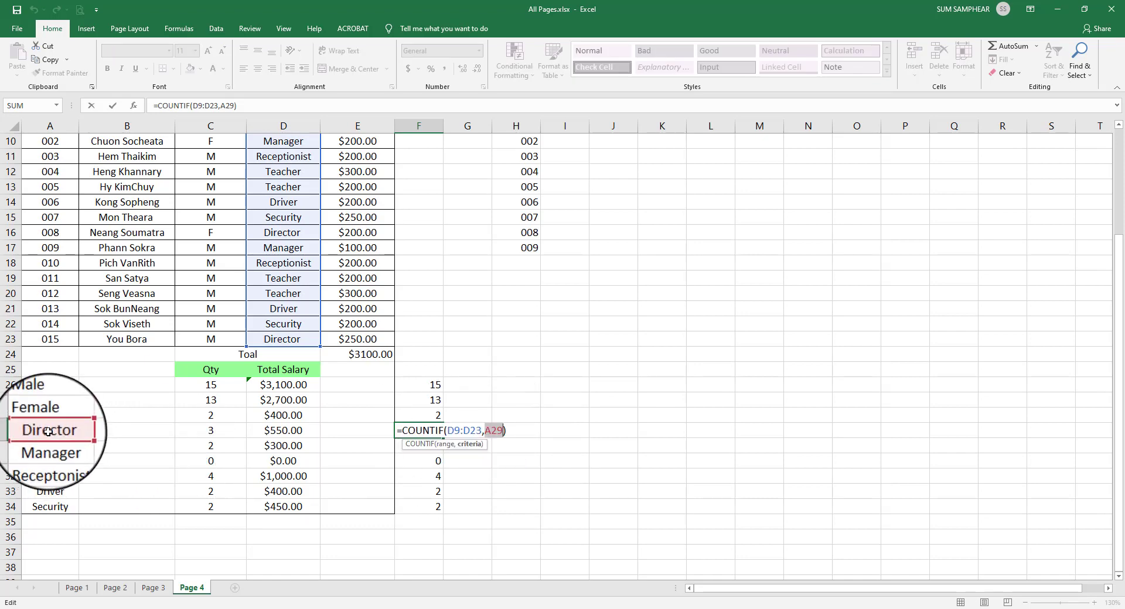
key("Return")
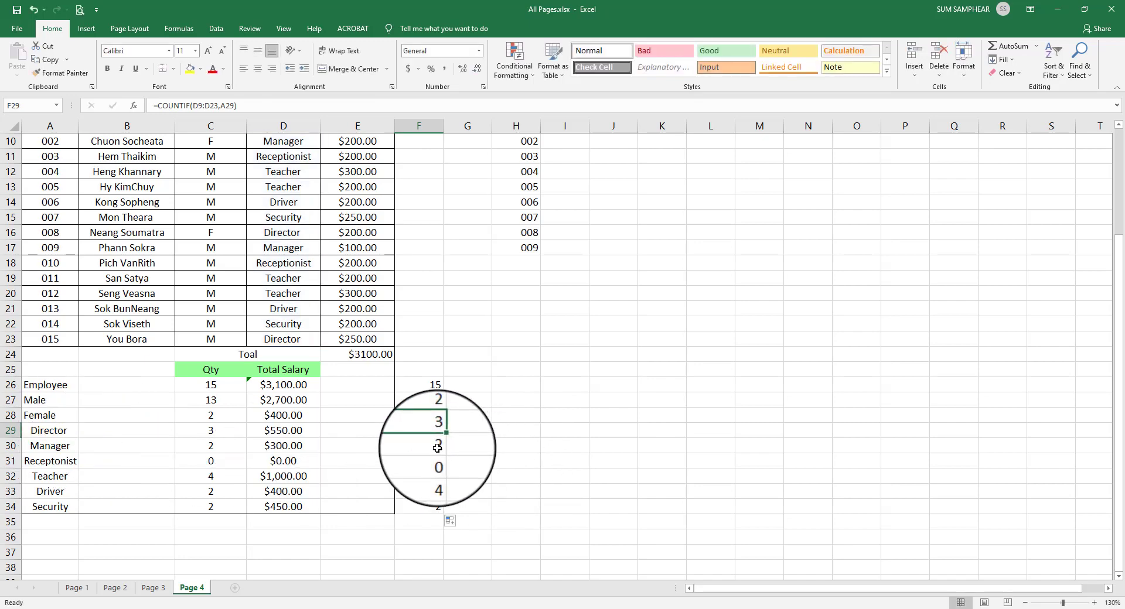
double_click(436, 445)
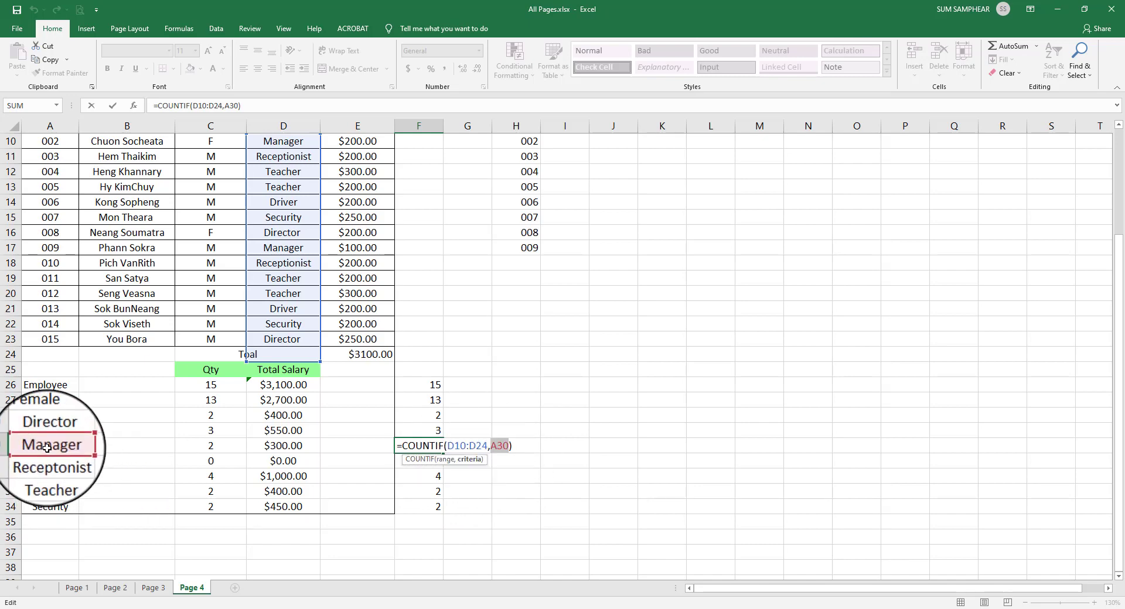
key("Return")
double_click(436, 461)
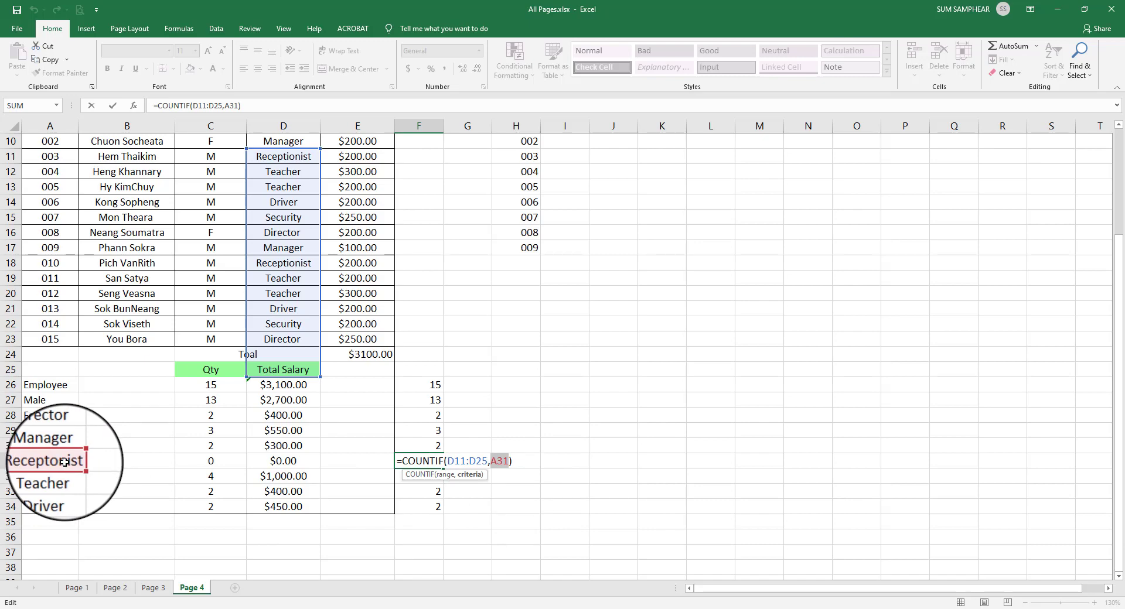
key("ctrl+Return")
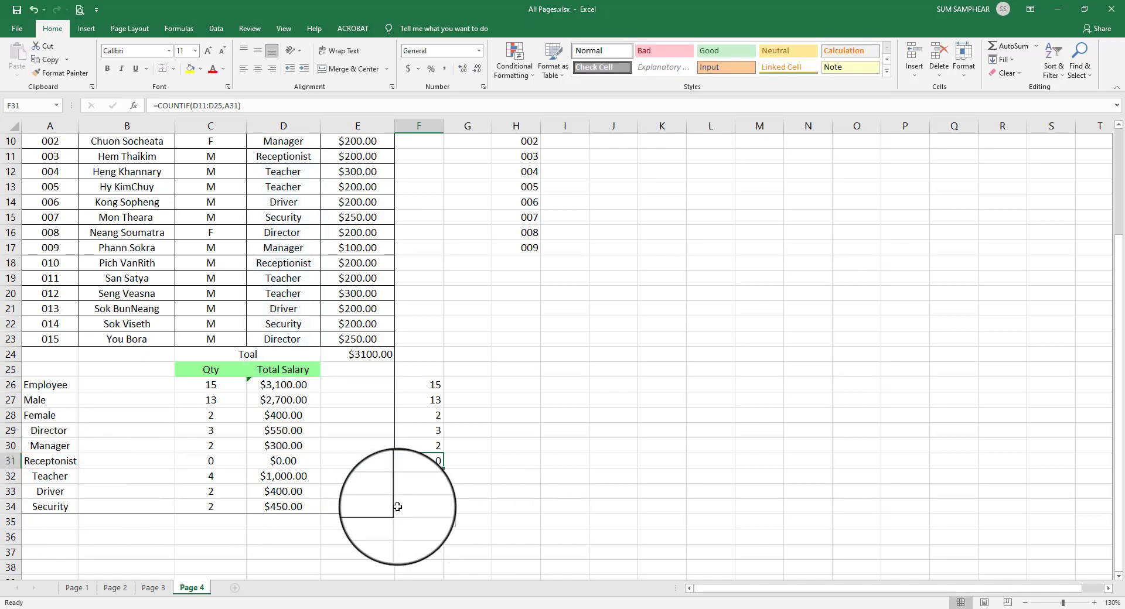
double_click(54, 461)
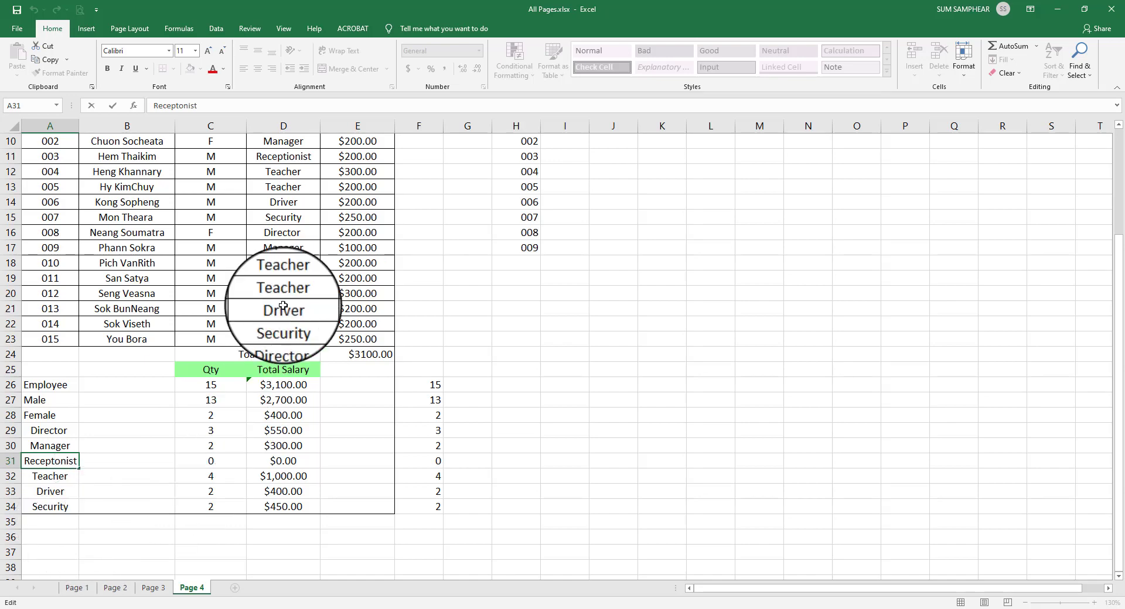
left_click(277, 263)
double_click(277, 263)
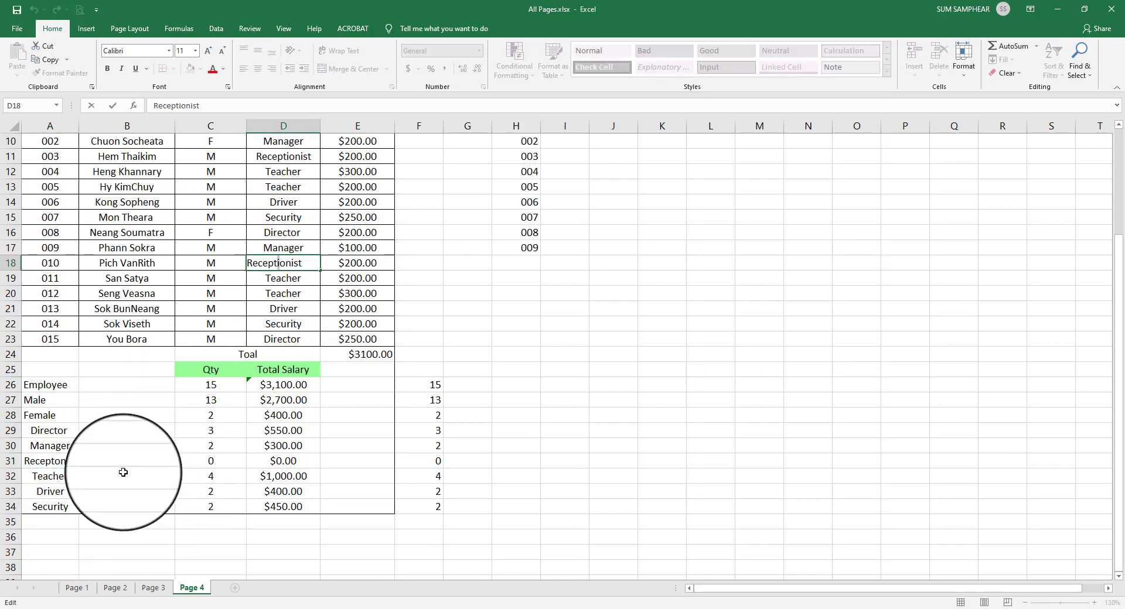
double_click(58, 461)
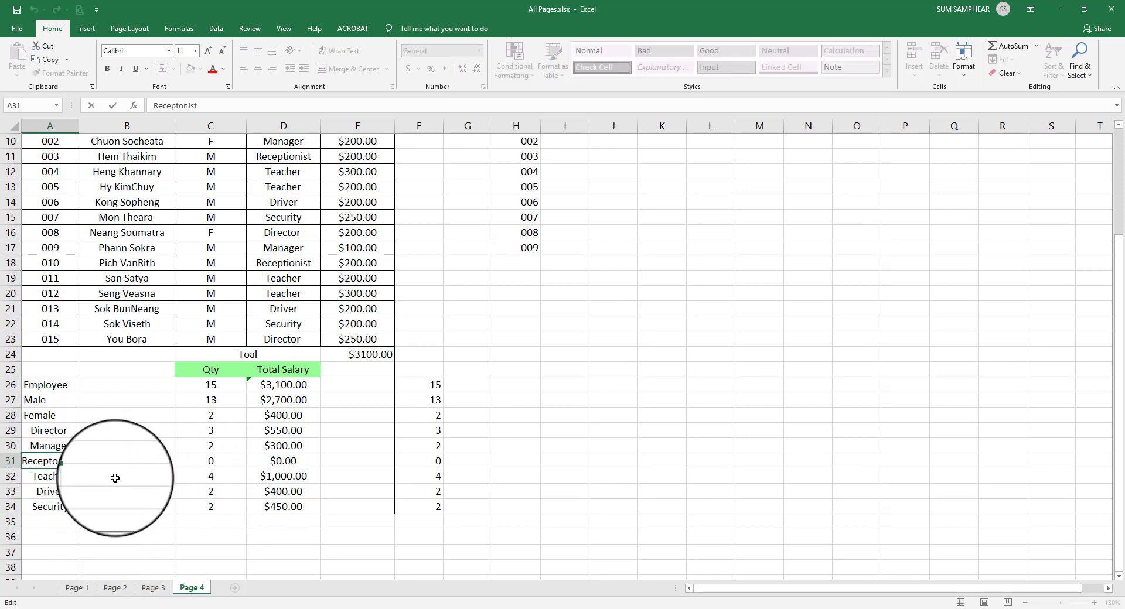
key("Escape")
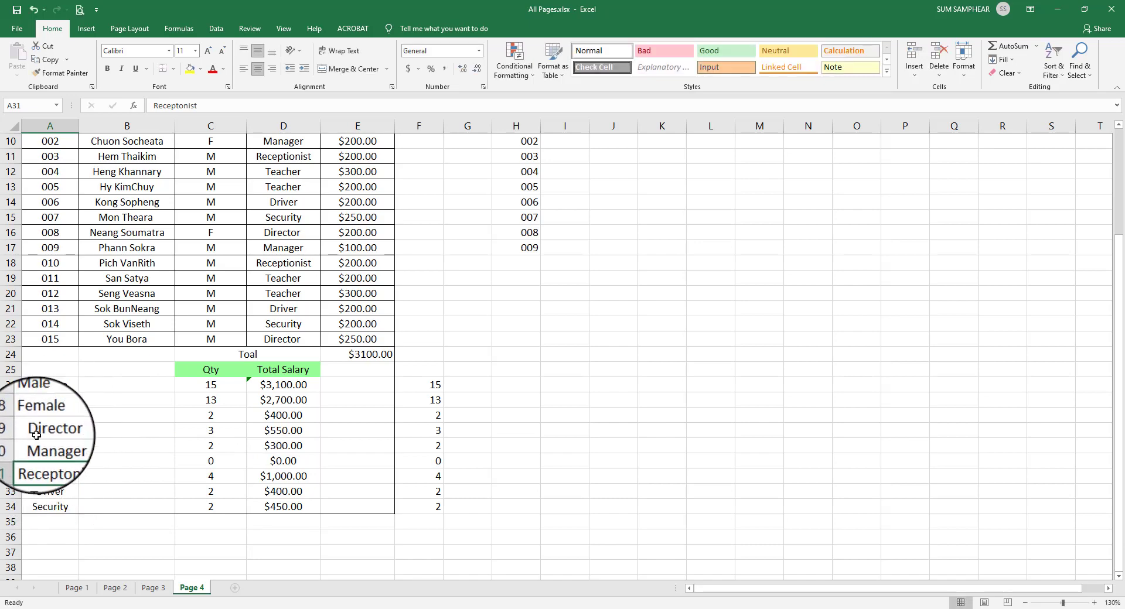
left_click_drag(49, 430, 49, 507)
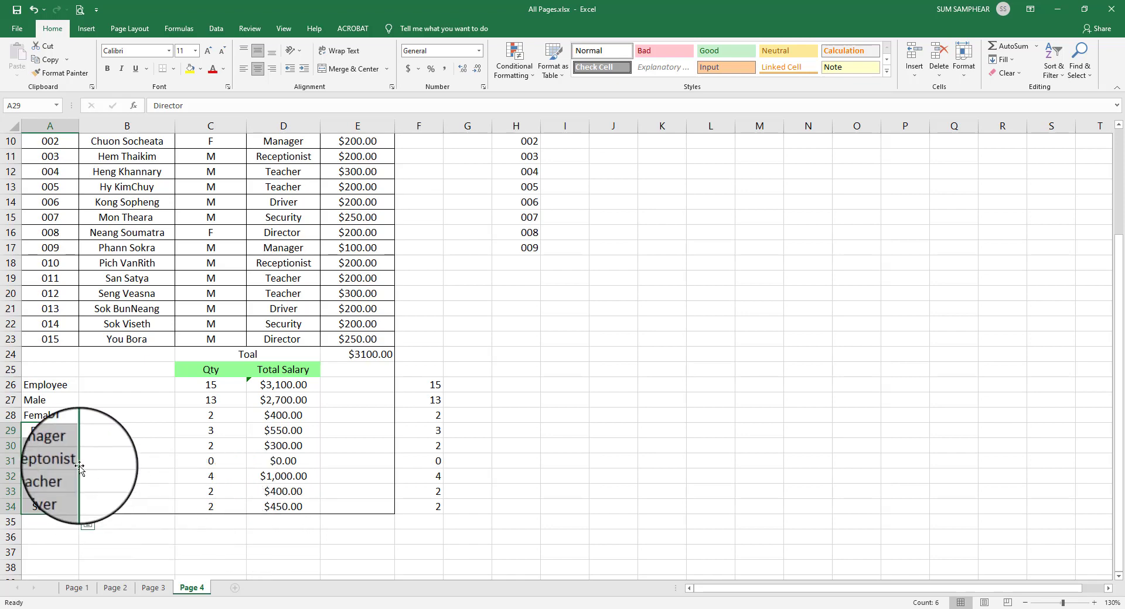
left_click_drag(49, 431, 59, 506)
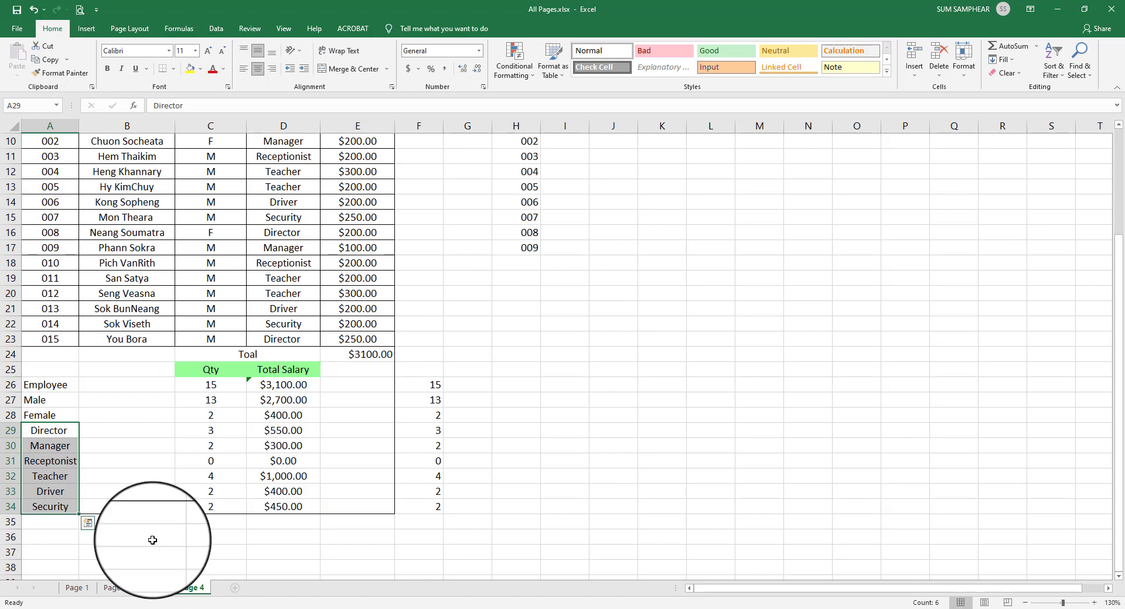
scroll(283, 234, "up", 2)
left_click_drag(283, 219, 302, 427)
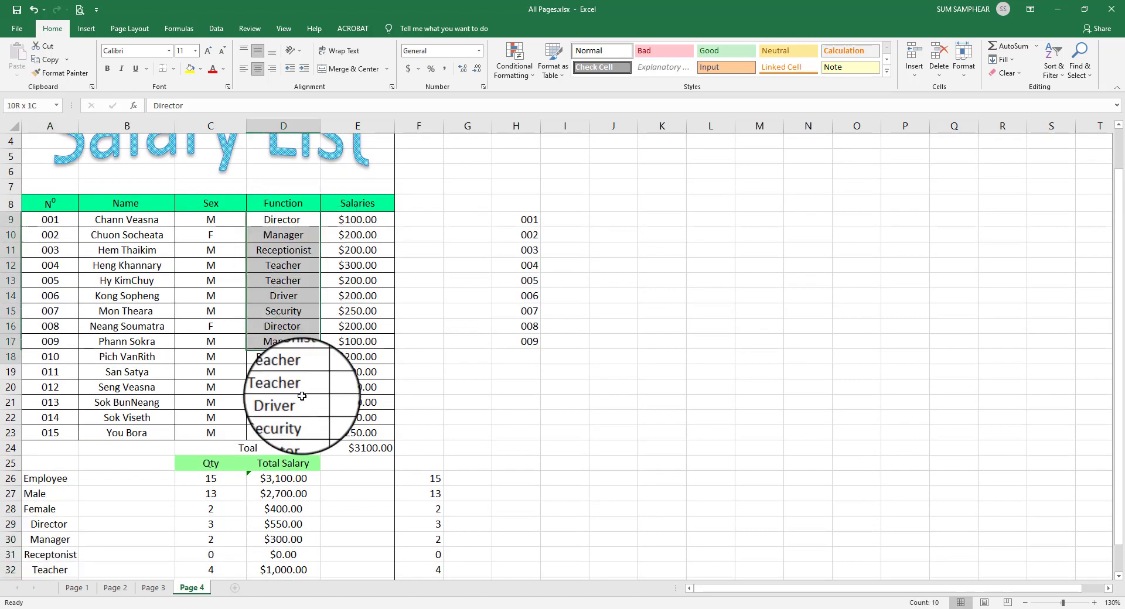
scroll(363, 454, "down", 2)
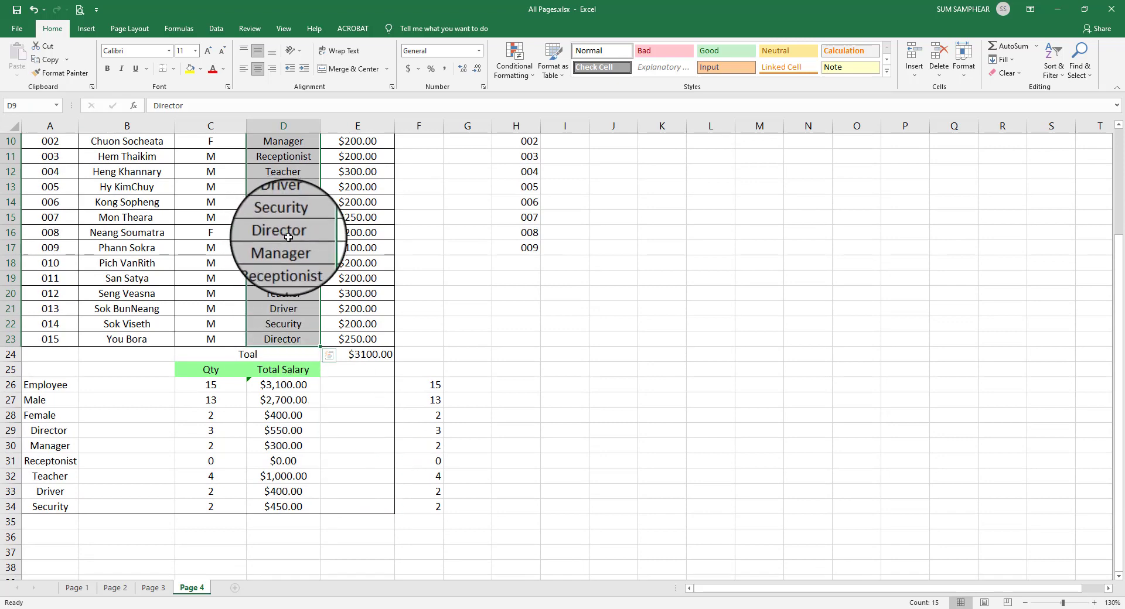
scroll(301, 286, "up", 1)
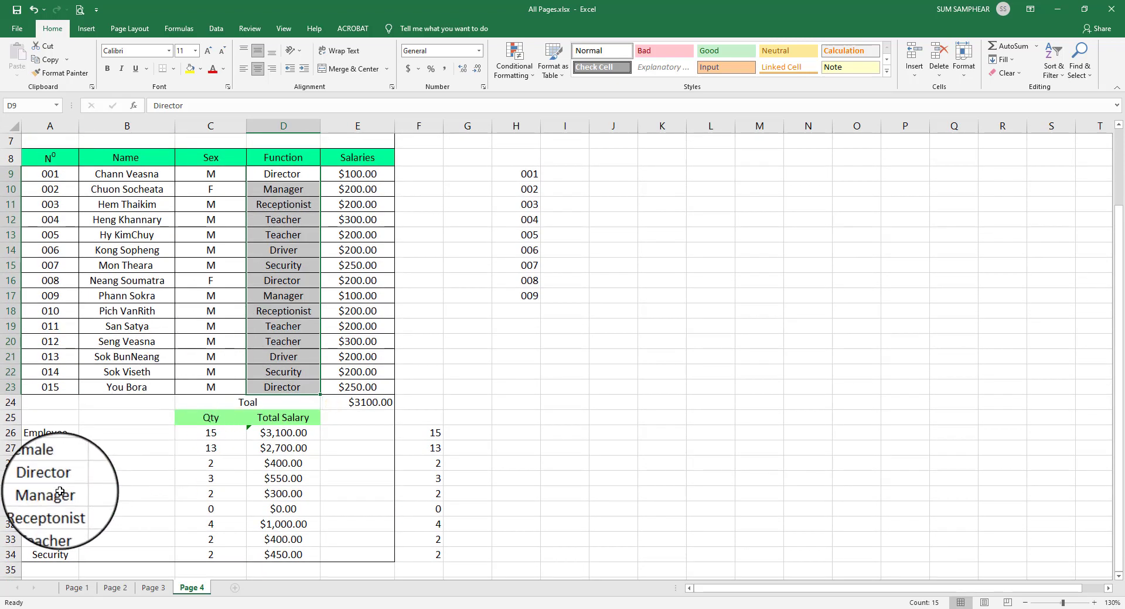
left_click_drag(50, 479, 59, 555)
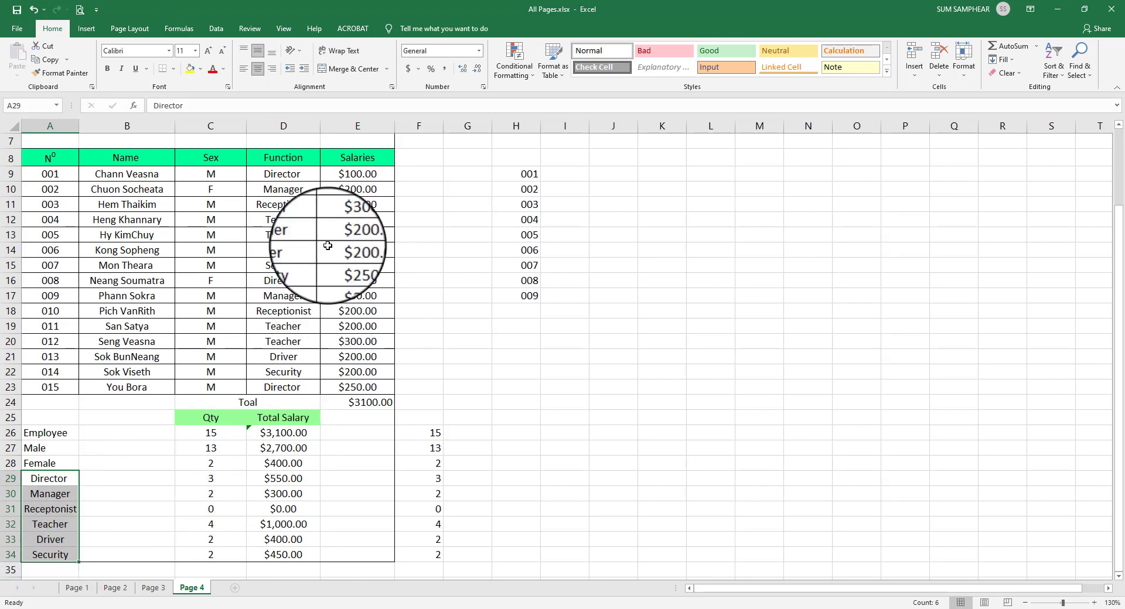
left_click(51, 510)
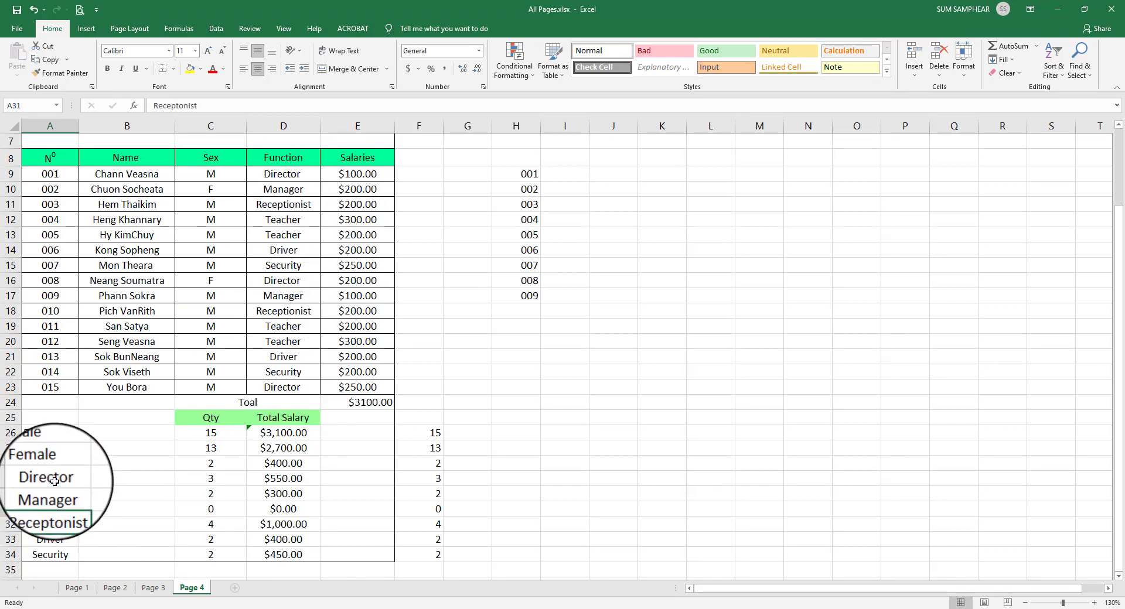
left_click_drag(51, 510, 52, 554)
left_click(54, 507)
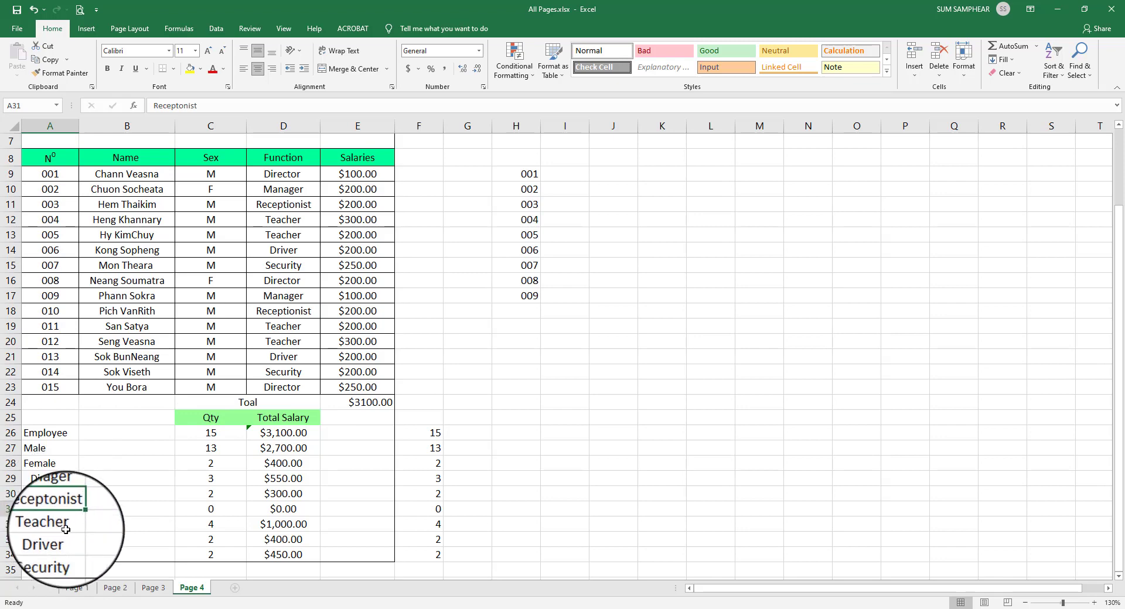
double_click(50, 509)
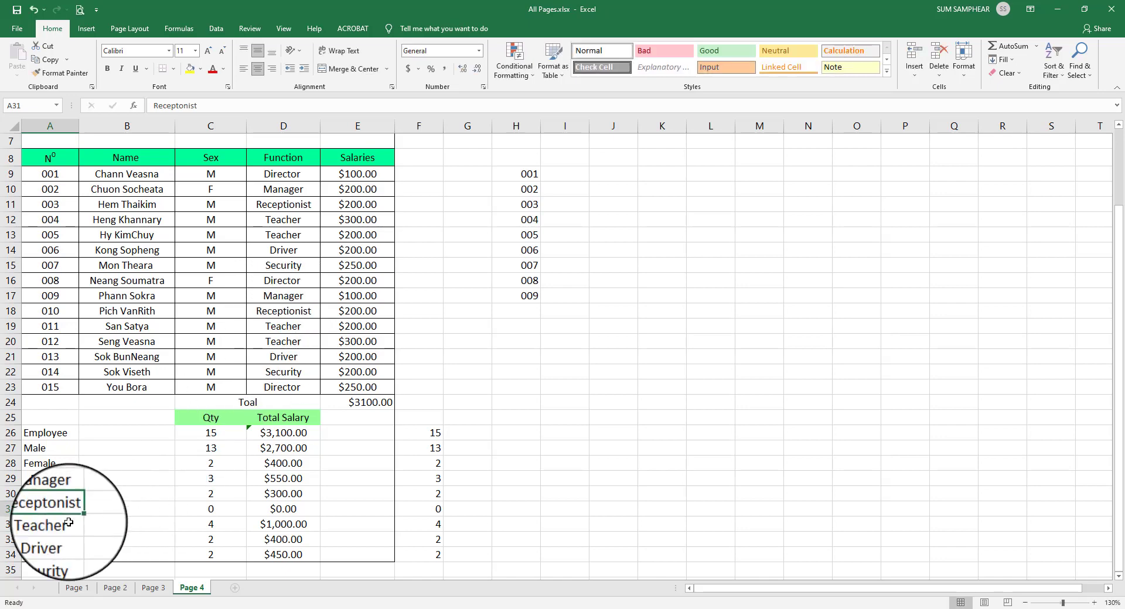
key("Escape")
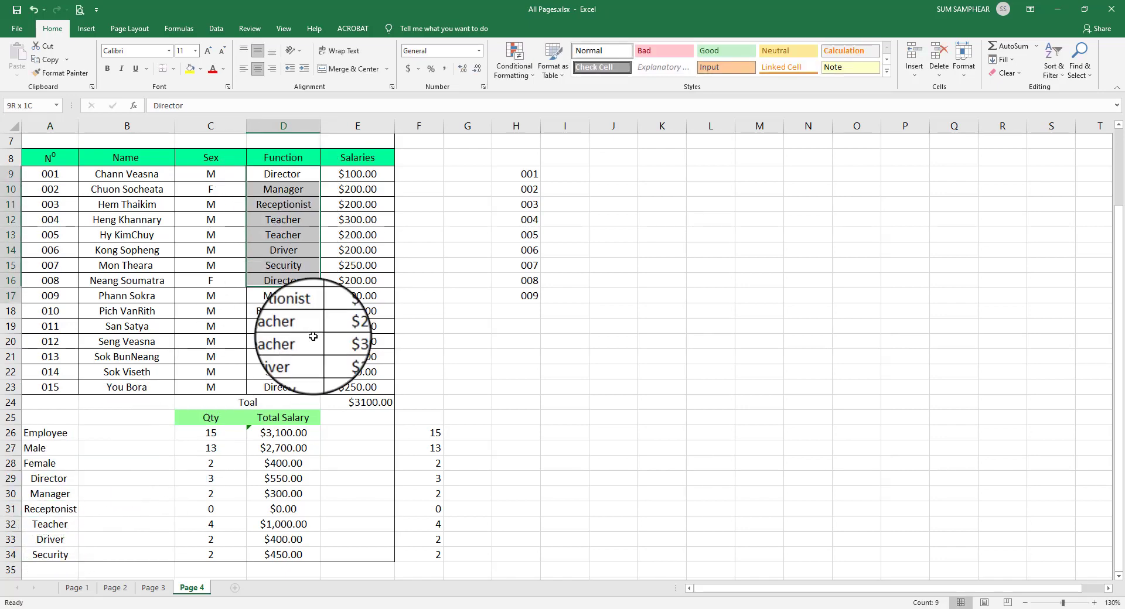
key("Up")
key("Up")
key("ctrl+shift+Down")
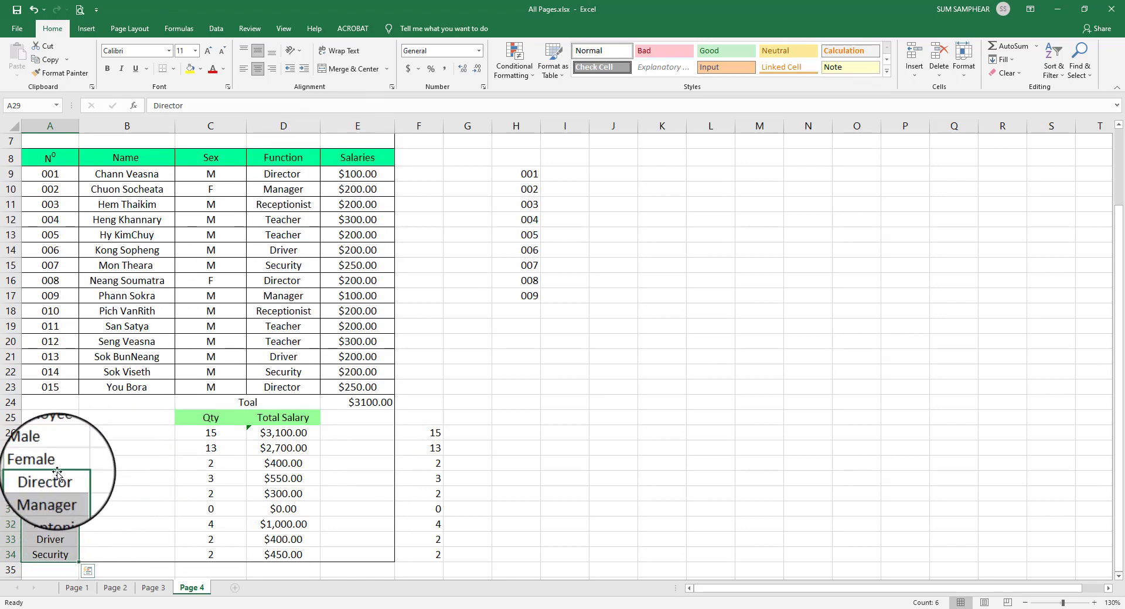
left_click(140, 524)
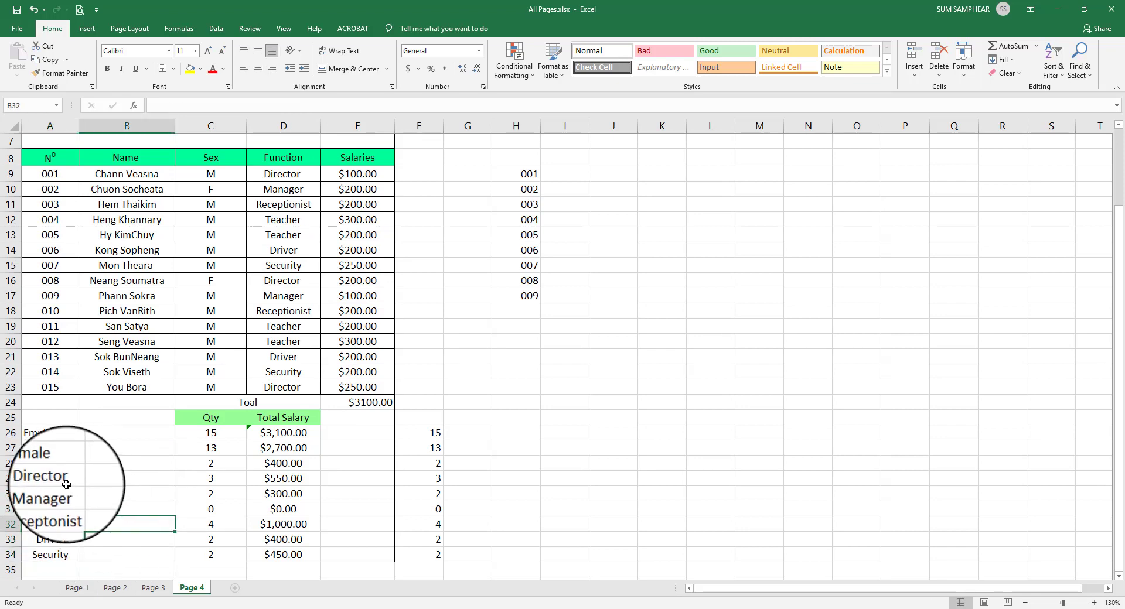
Delete the six function labels in A29:A34 and select the Function entries D9:D23
left_click_drag(64, 479, 69, 559)
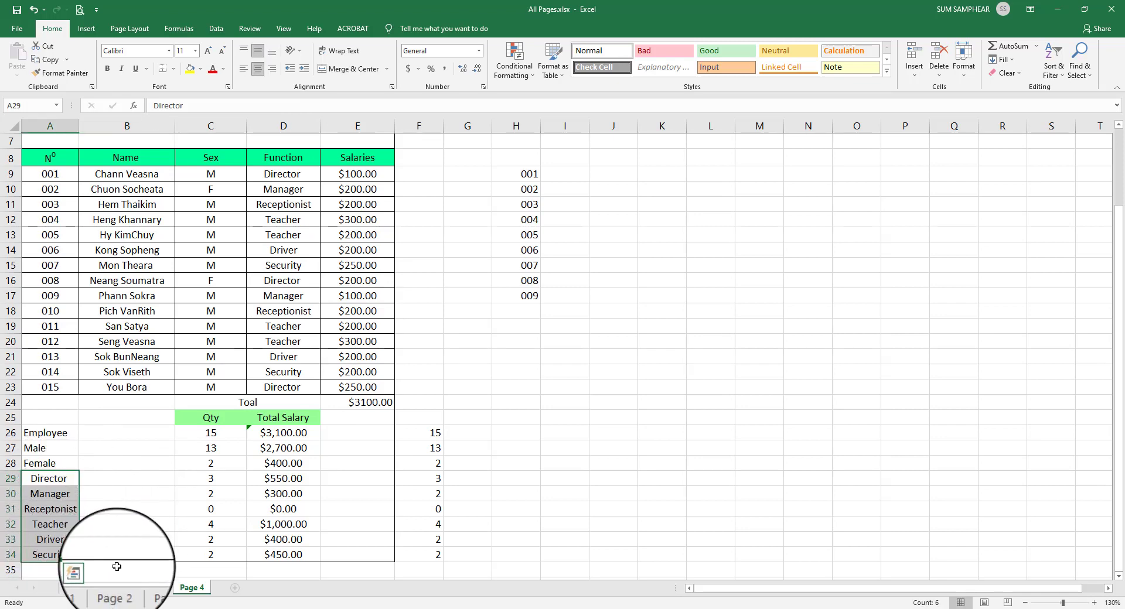
key("Delete")
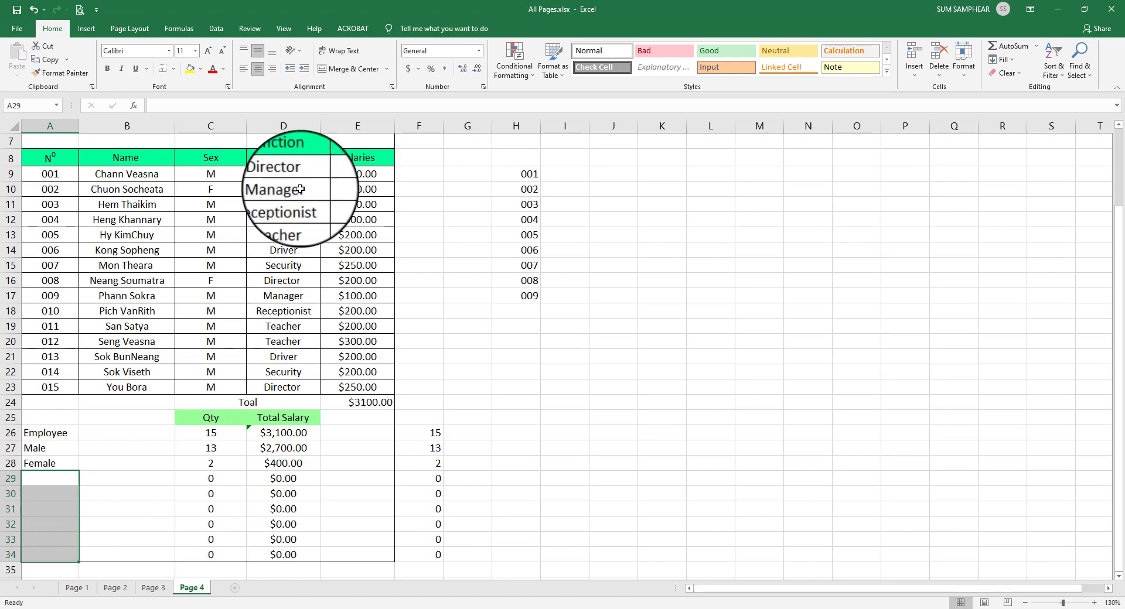
left_click_drag(283, 174, 293, 382)
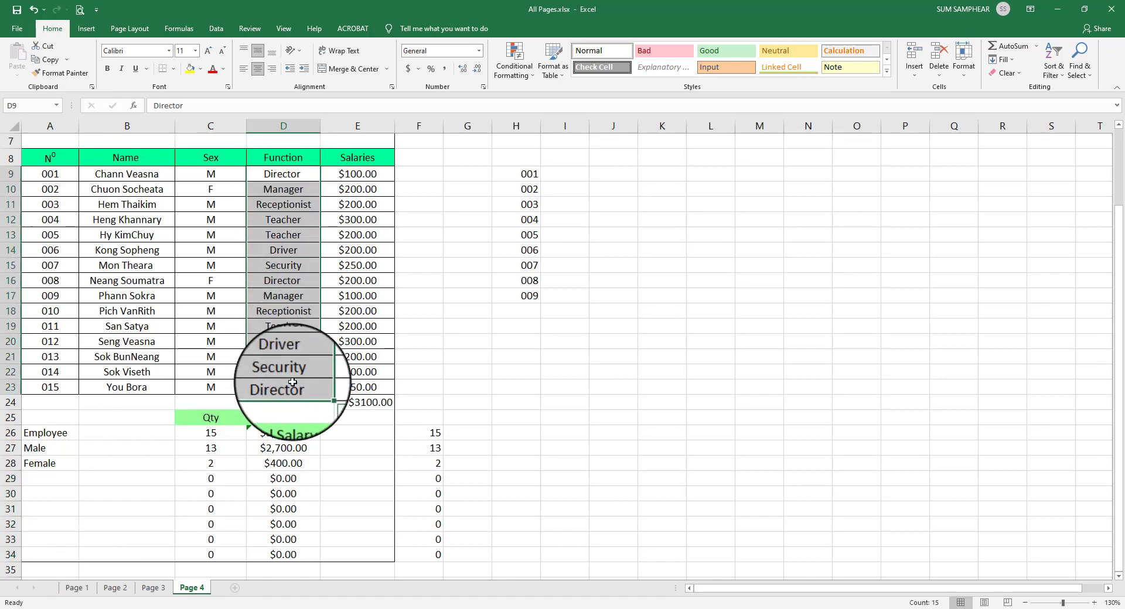
left_click(62, 479)
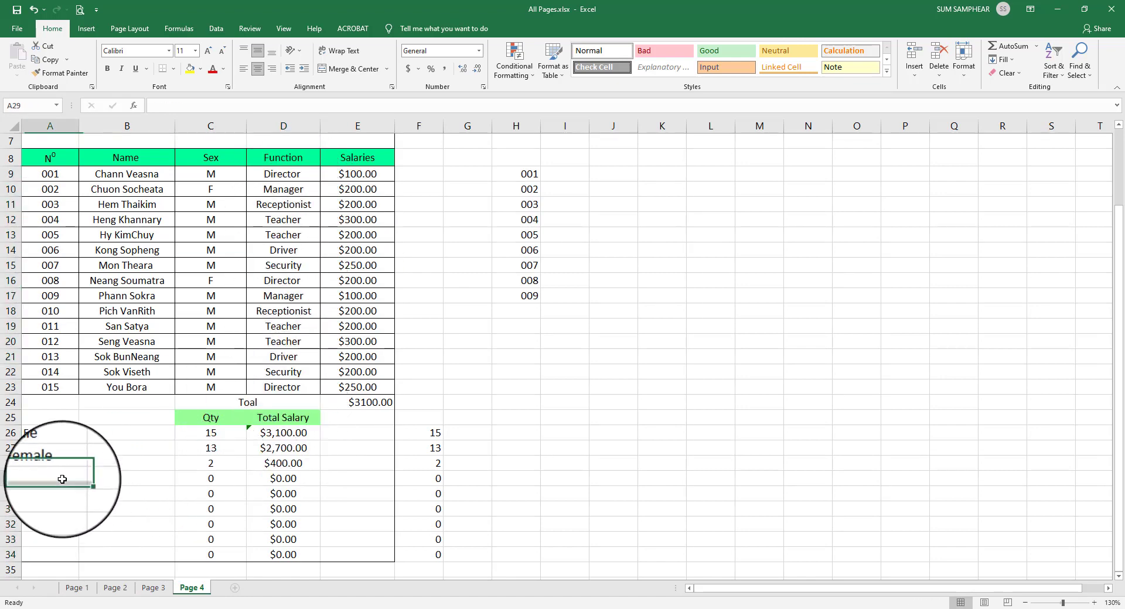
right_click(62, 479)
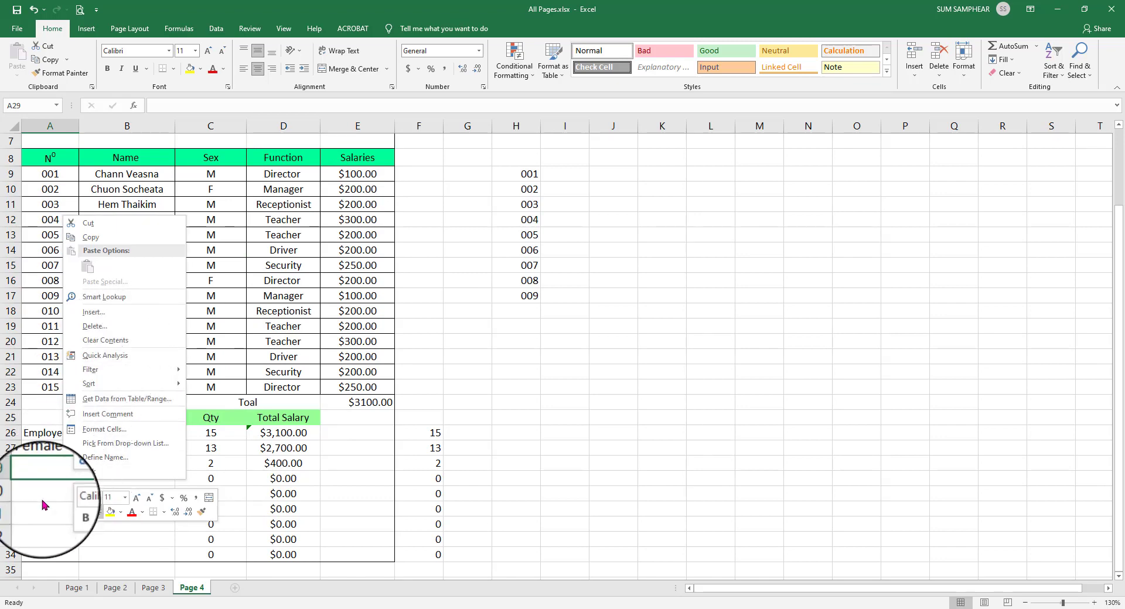
left_click(49, 478)
Copy the fifteen Function entries D9:D23 and choose A29 as the paste destination
left_click_drag(283, 174, 291, 387)
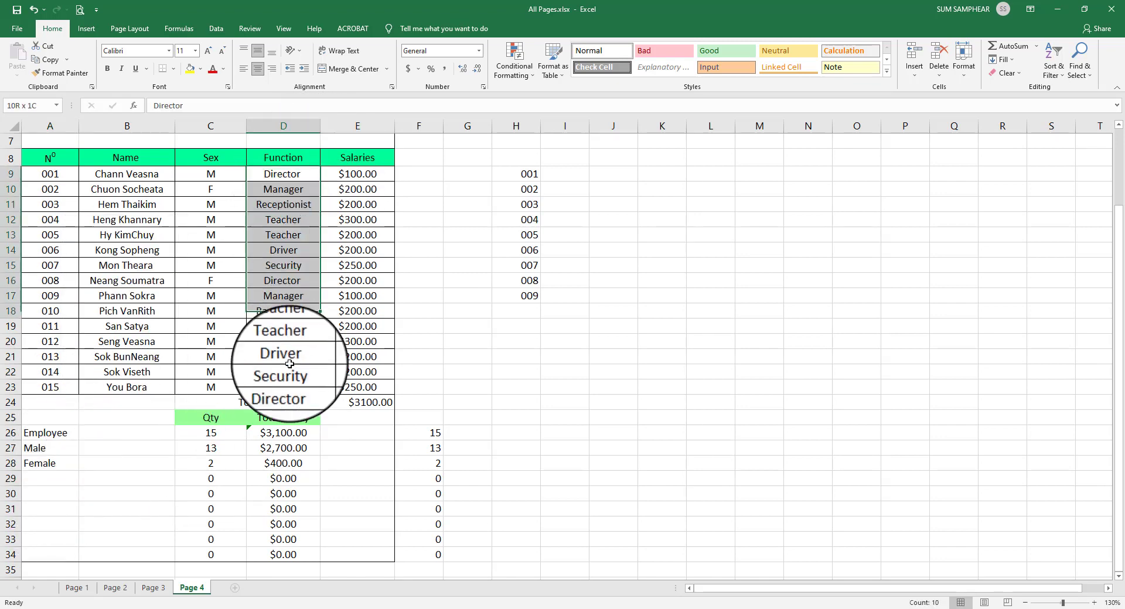
key("ctrl+c")
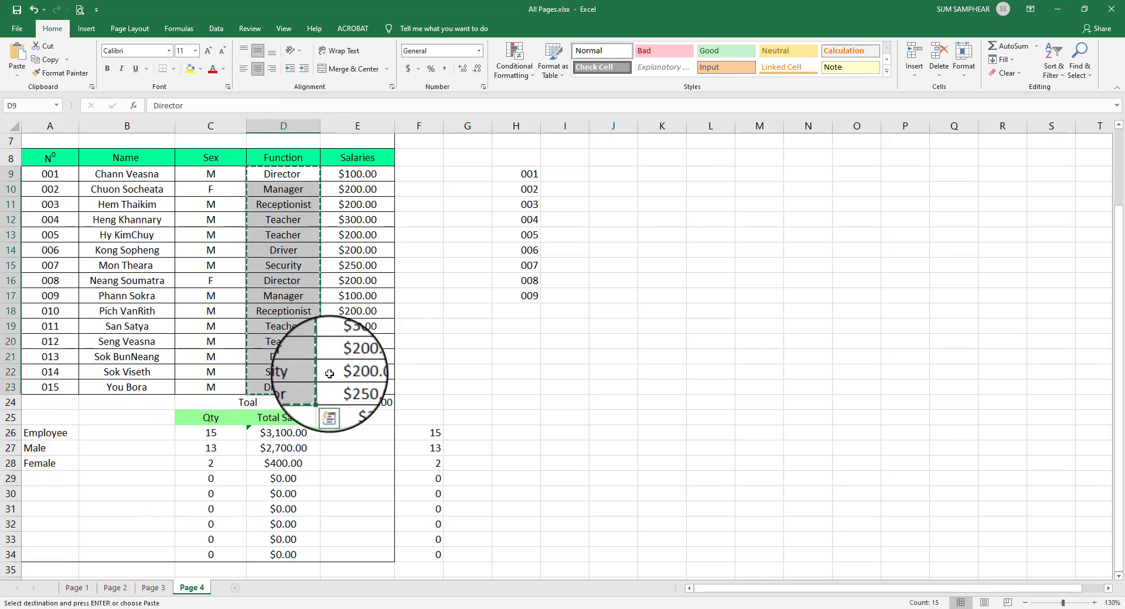
scroll(363, 358, "down", 1)
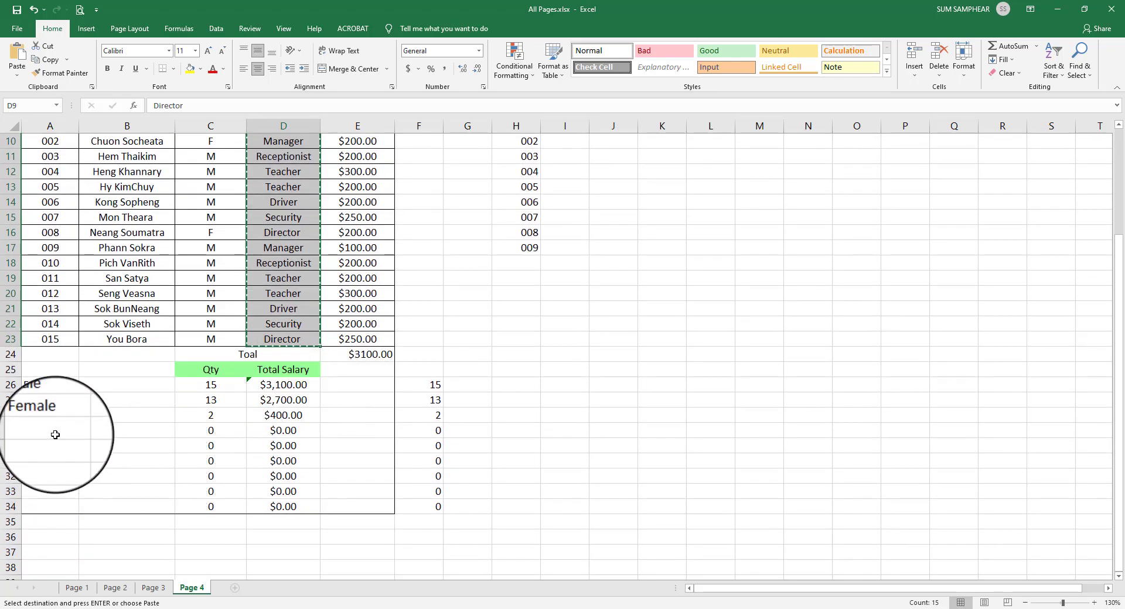
left_click(55, 435)
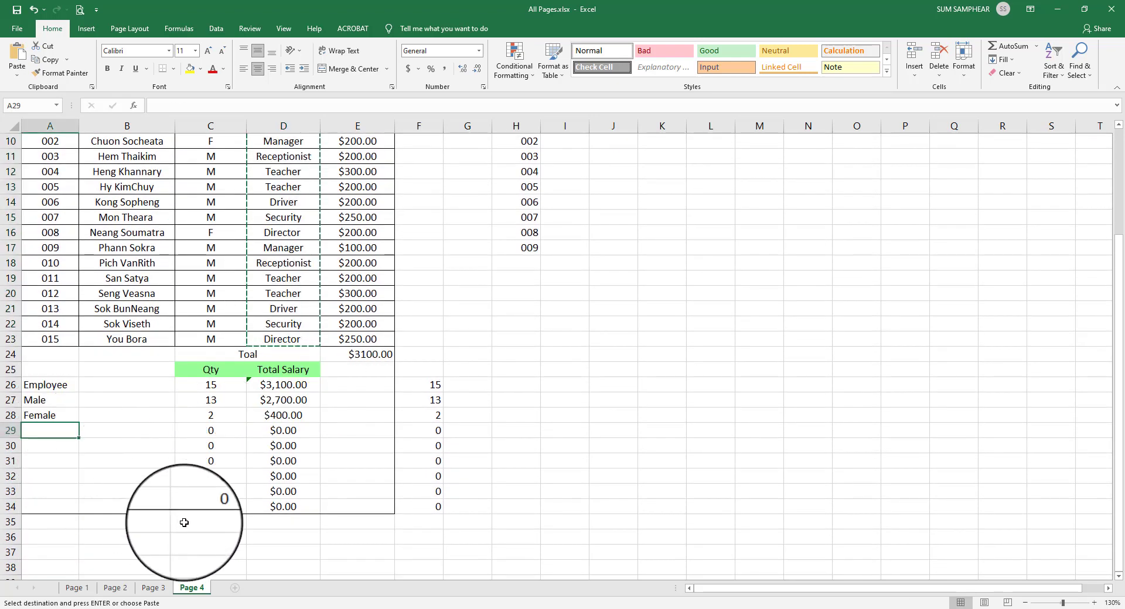
left_click(126, 491)
scroll(238, 326, "up", 1)
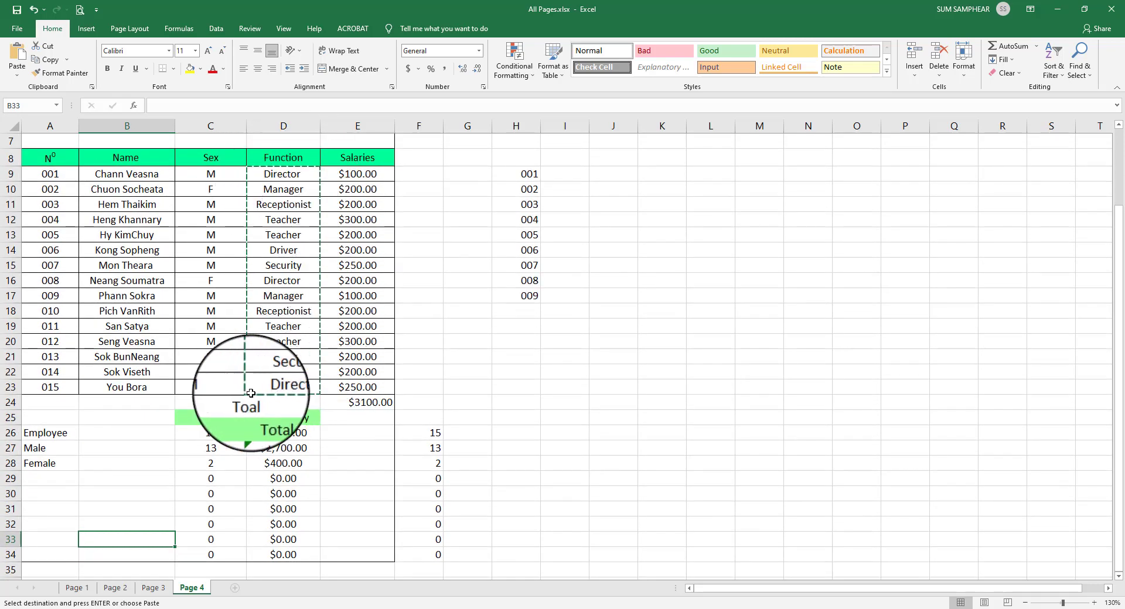
scroll(268, 401, "down", 1)
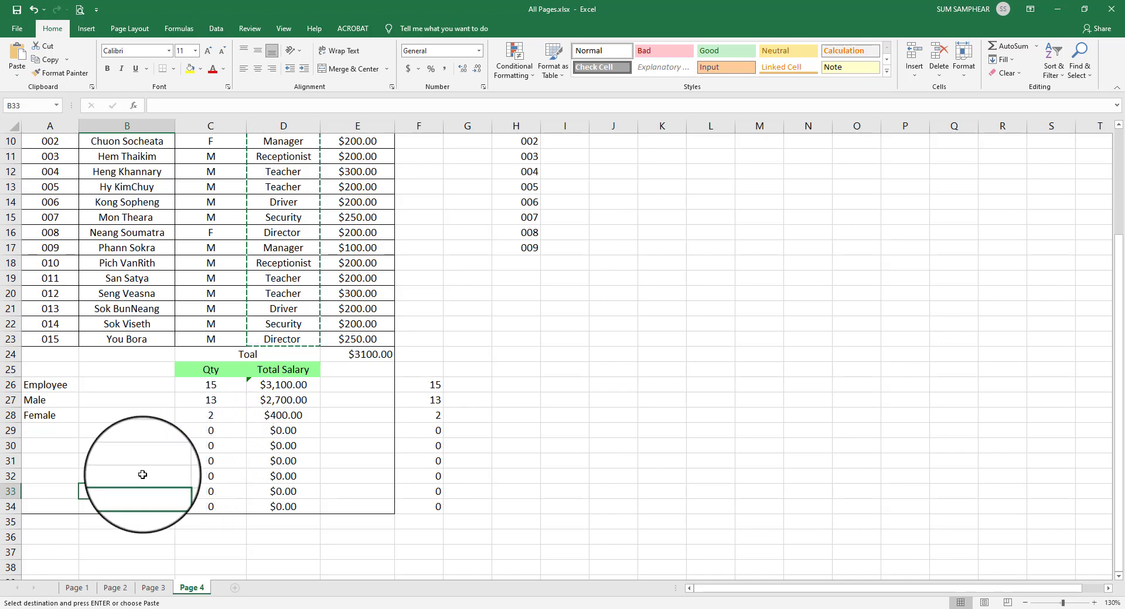
left_click(50, 431)
left_click(69, 509)
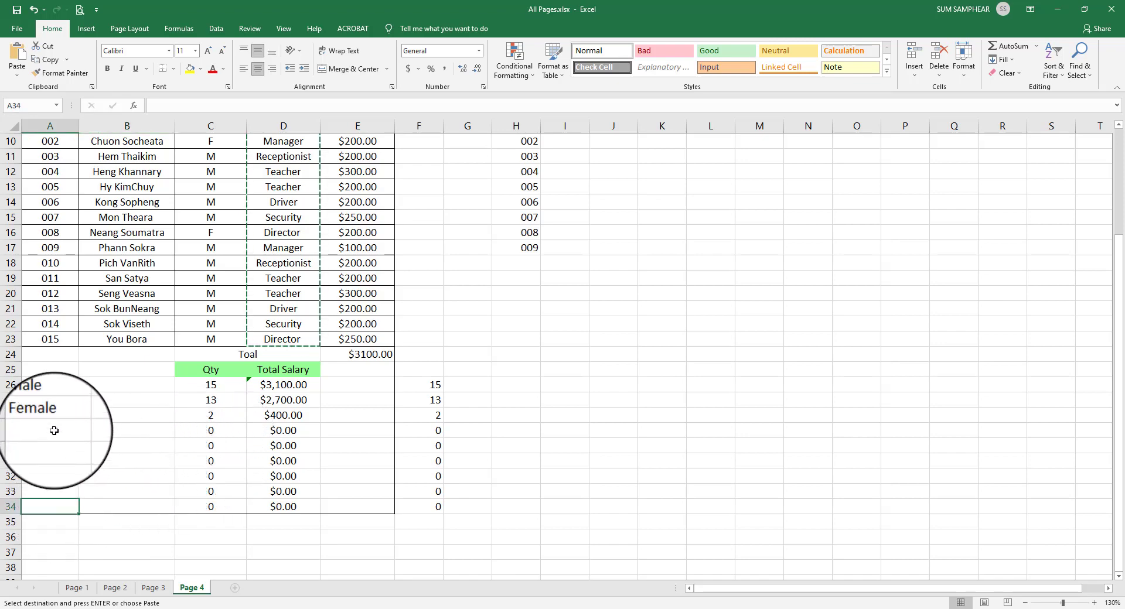
left_click(47, 429)
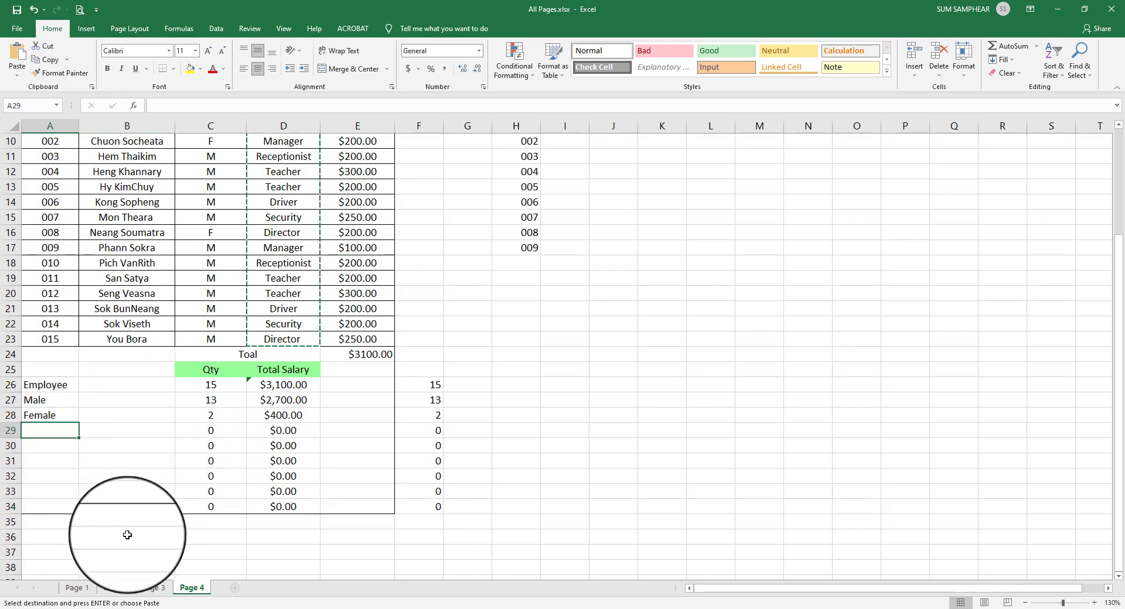
Paste the fifteen function names into column A starting at A29
key("Return")
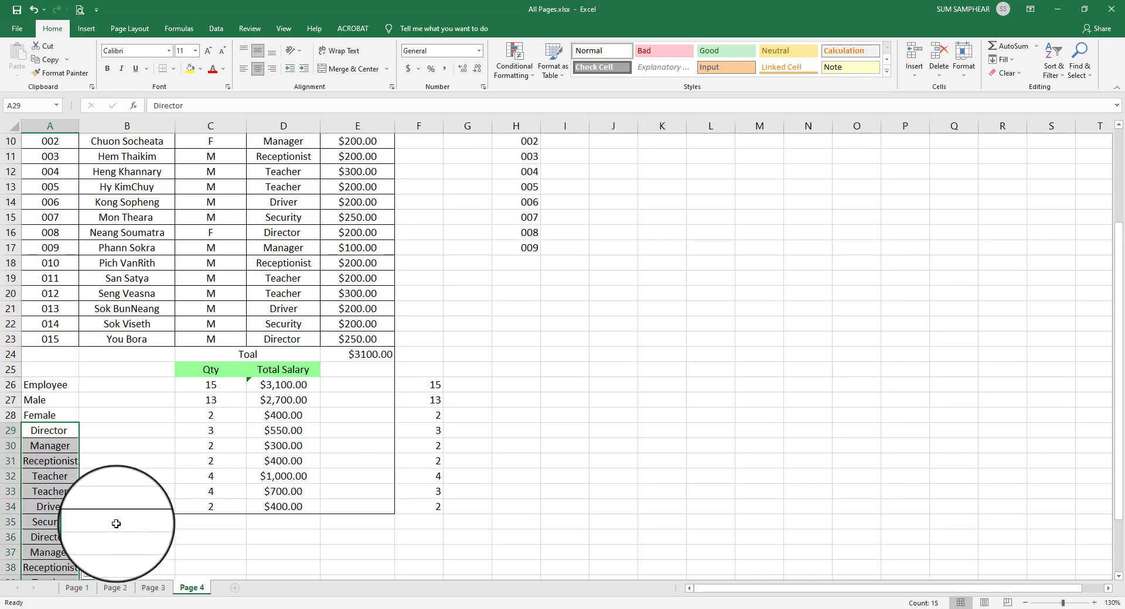
scroll(150, 495, "down", 2)
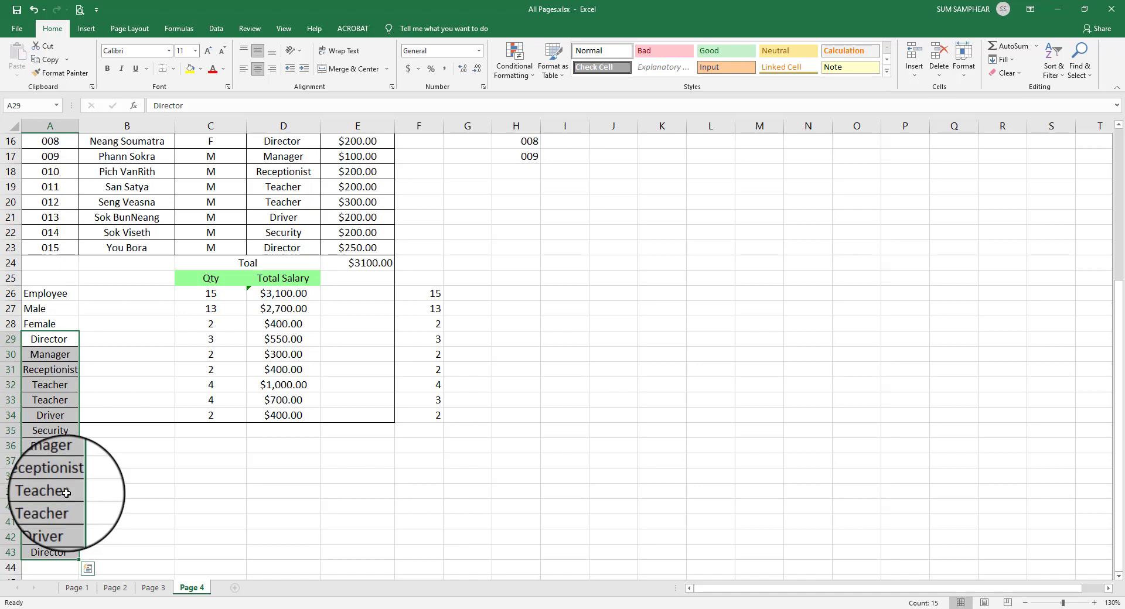
scroll(152, 481, "up", 2)
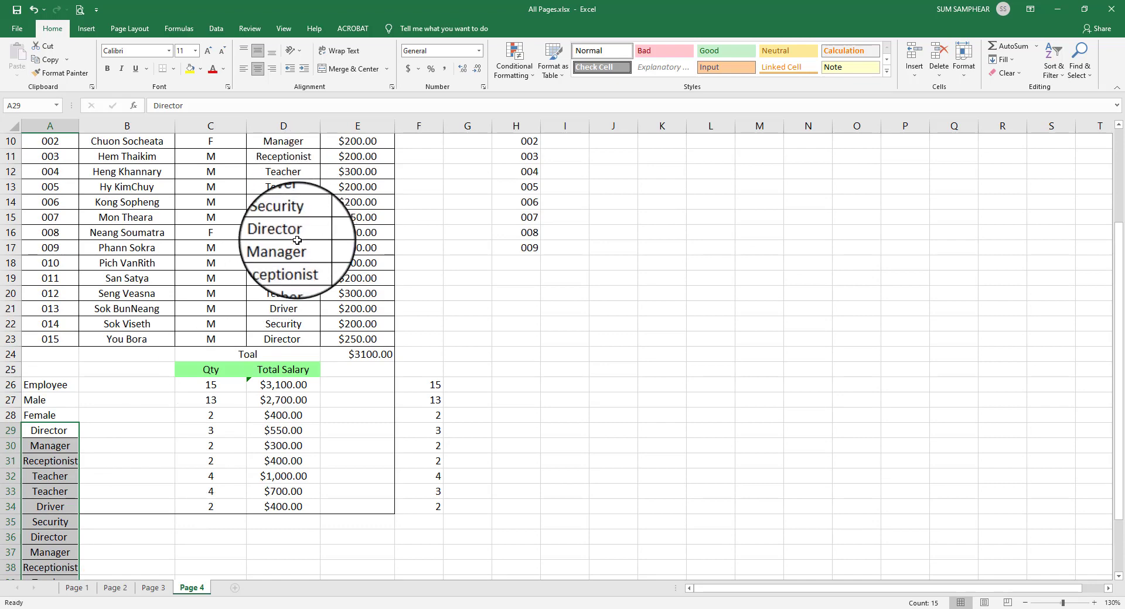
scroll(297, 240, "up", 1)
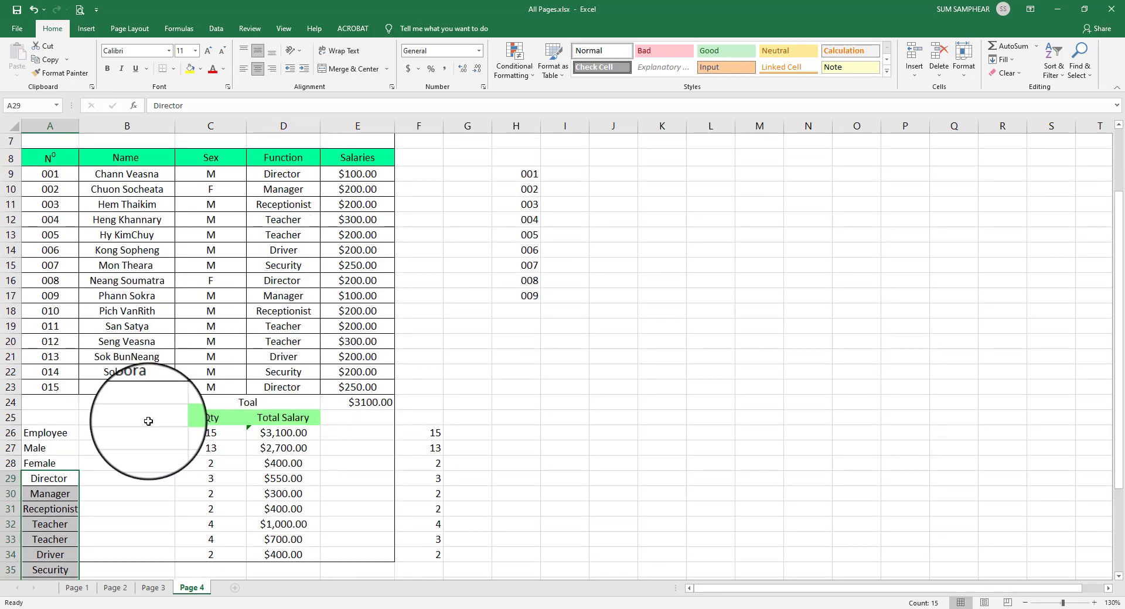
scroll(150, 421, "down", 1)
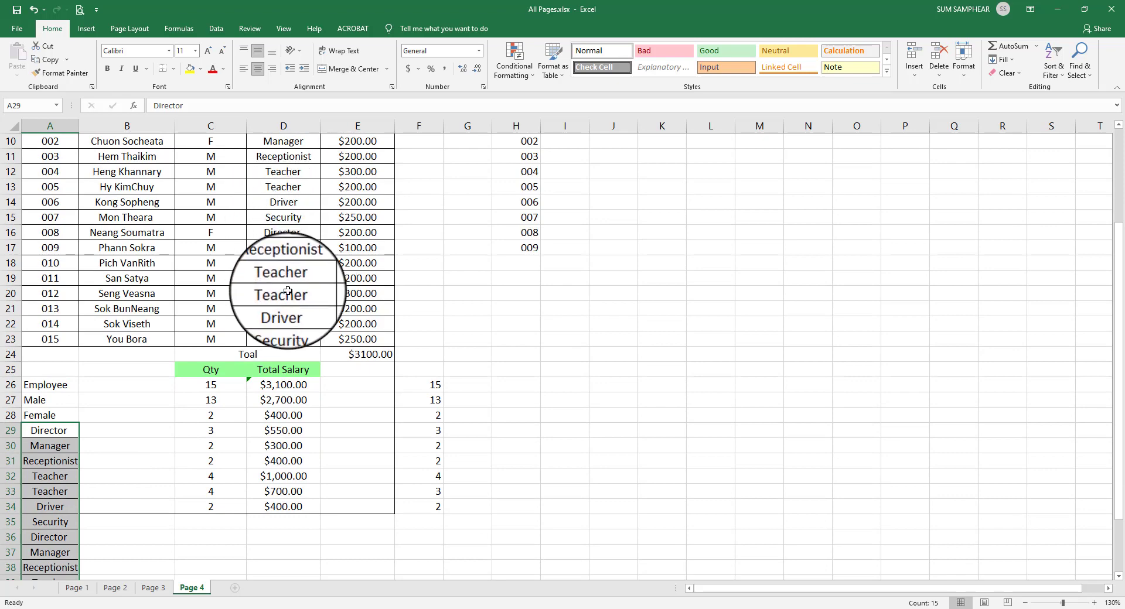
scroll(50, 477, "down", 1)
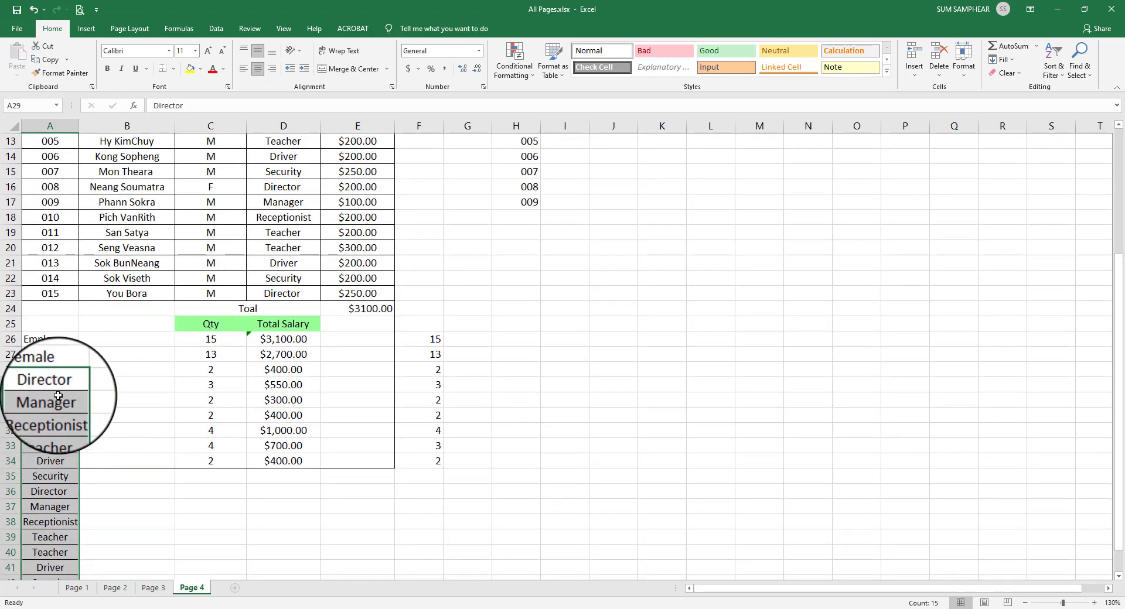
Select all the pasted job titles in A29:A43
mouse_move(50, 385)
left_mouse_down()
mouse_move(60, 606)
mouse_move(52, 554)
left_mouse_up()
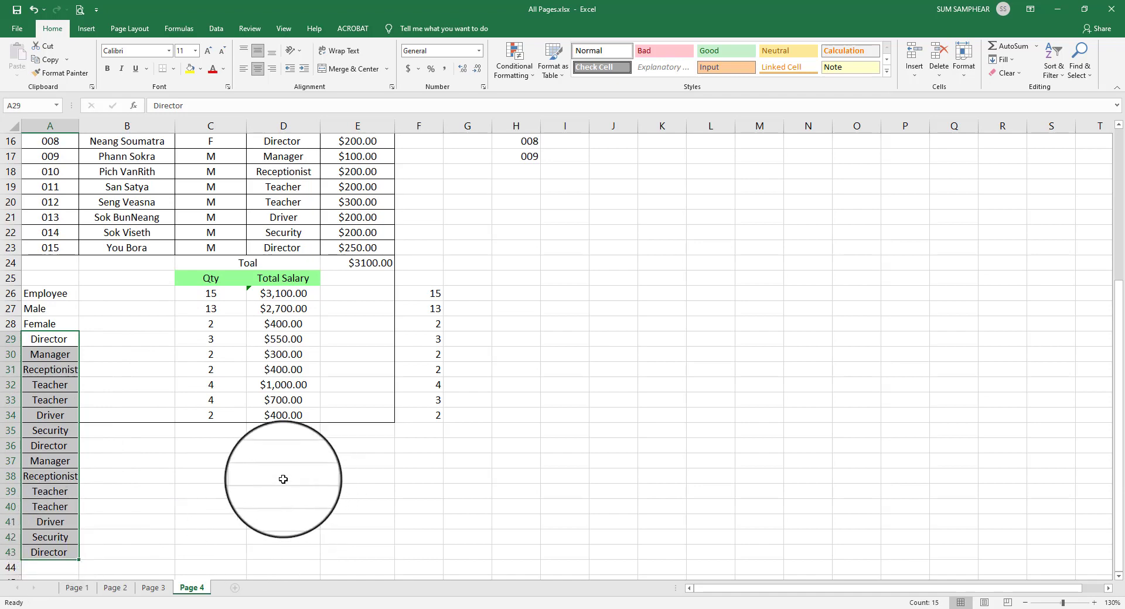
left_click(210, 430)
left_click_drag(49, 338, 68, 552)
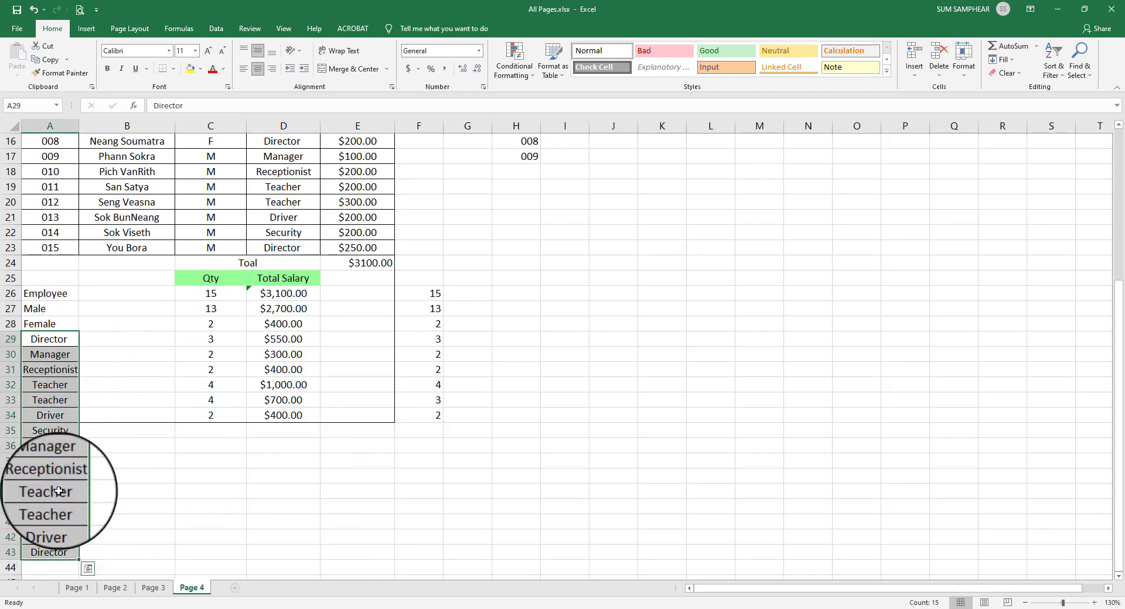
left_click(216, 28)
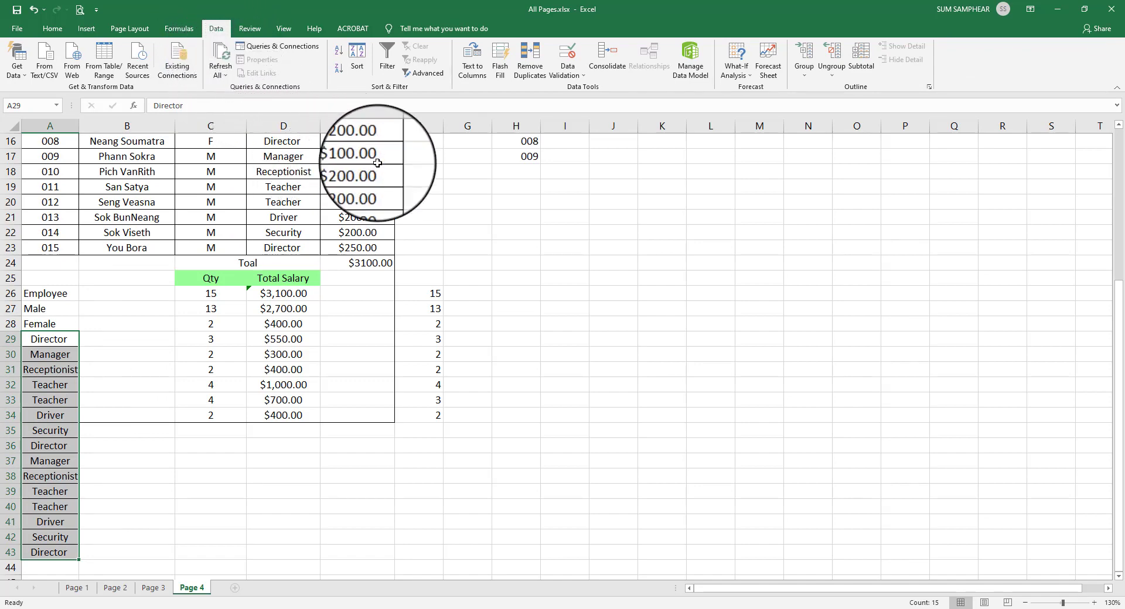
Remove duplicate job titles, leaving six unique titles Director through Security in A29:A34
left_click(534, 72)
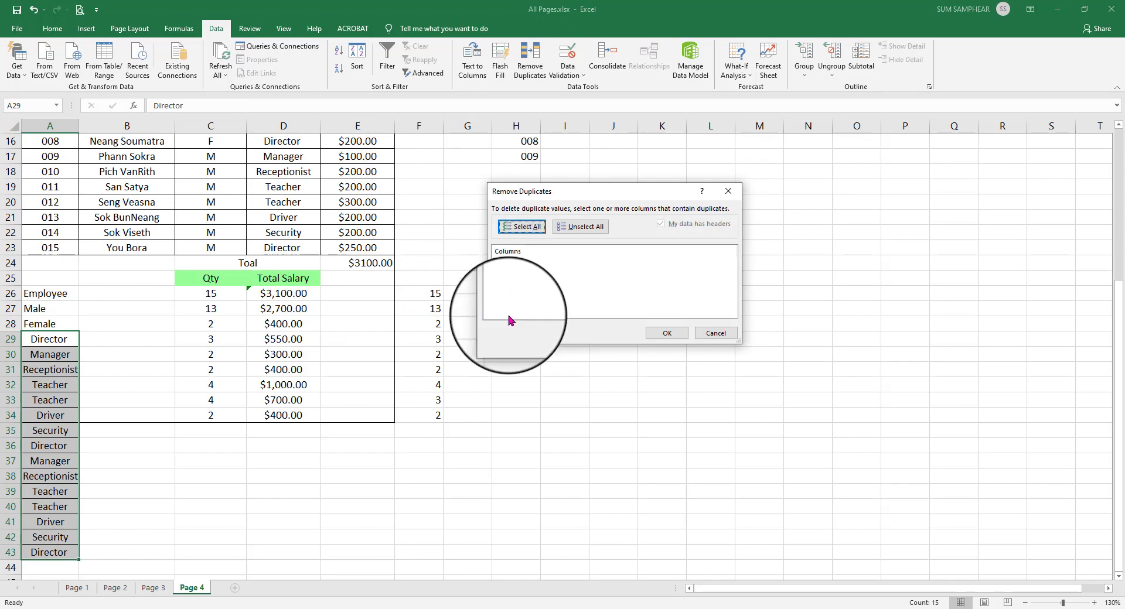
left_click(666, 333)
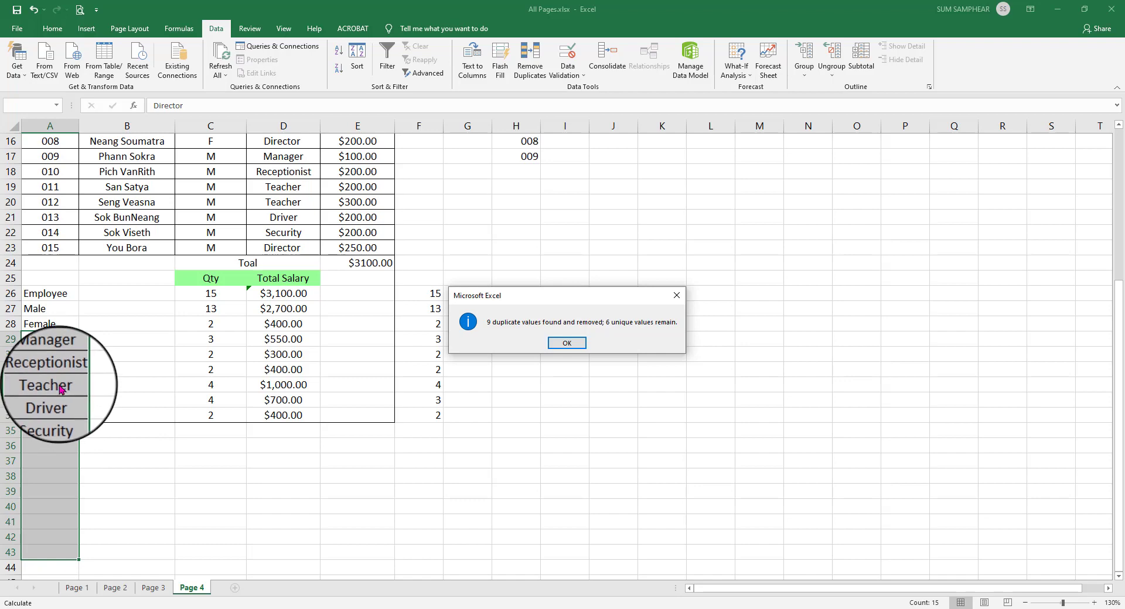
left_click(566, 343)
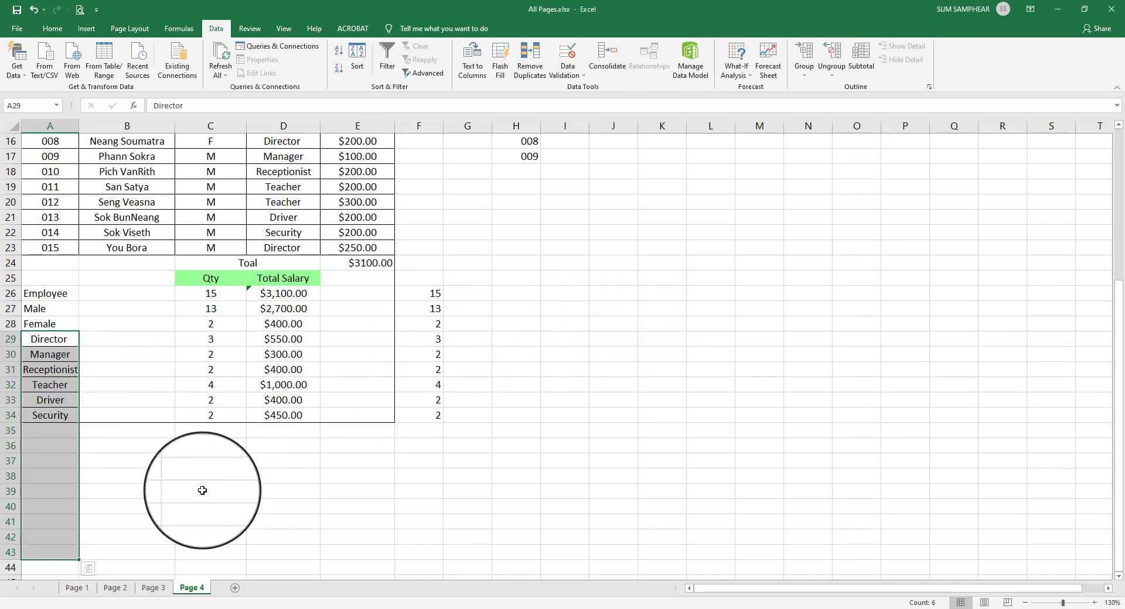
Undo the duplicate removal and the pasted job titles in column A
key("ctrl+z")
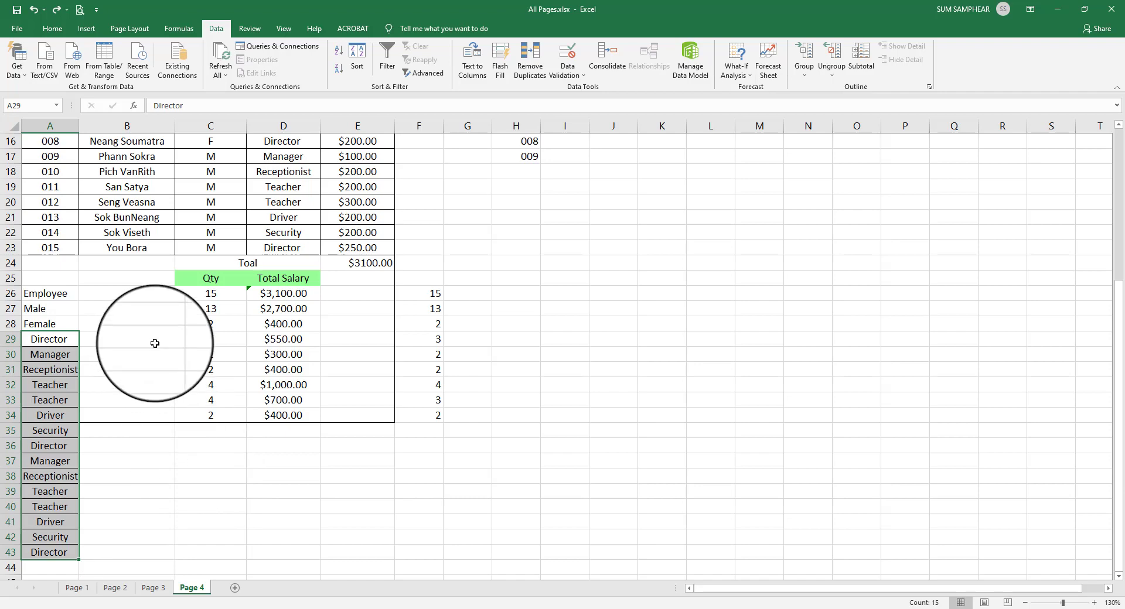
key("ctrl+z")
left_click(158, 402)
scroll(259, 244, "up", 3)
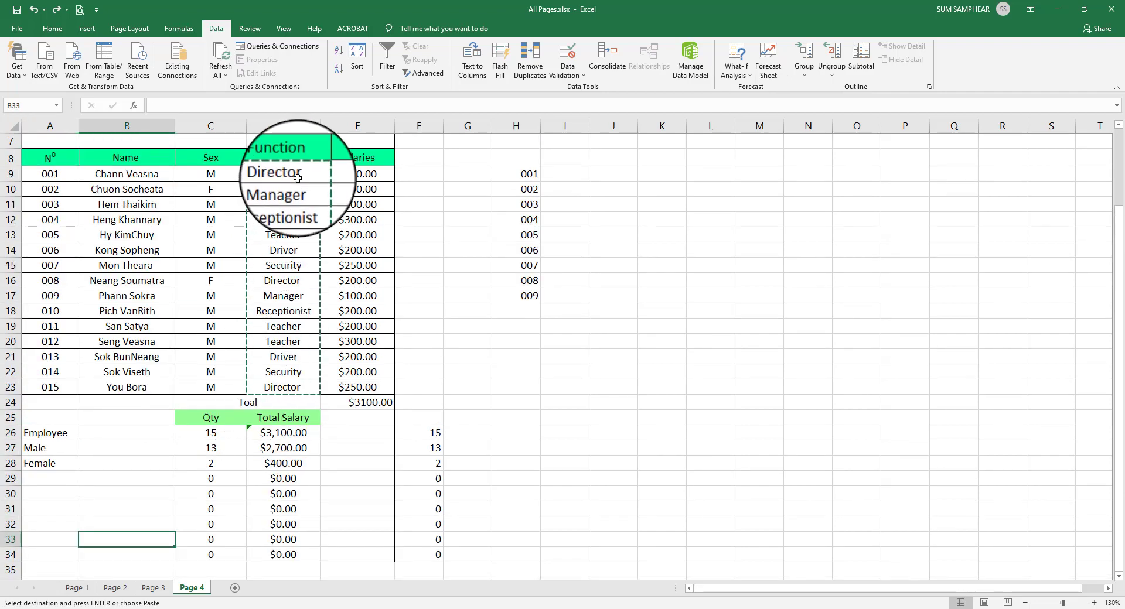
Paste the Function entries D9:D23 again into column A starting at A29
left_click_drag(298, 178, 297, 382)
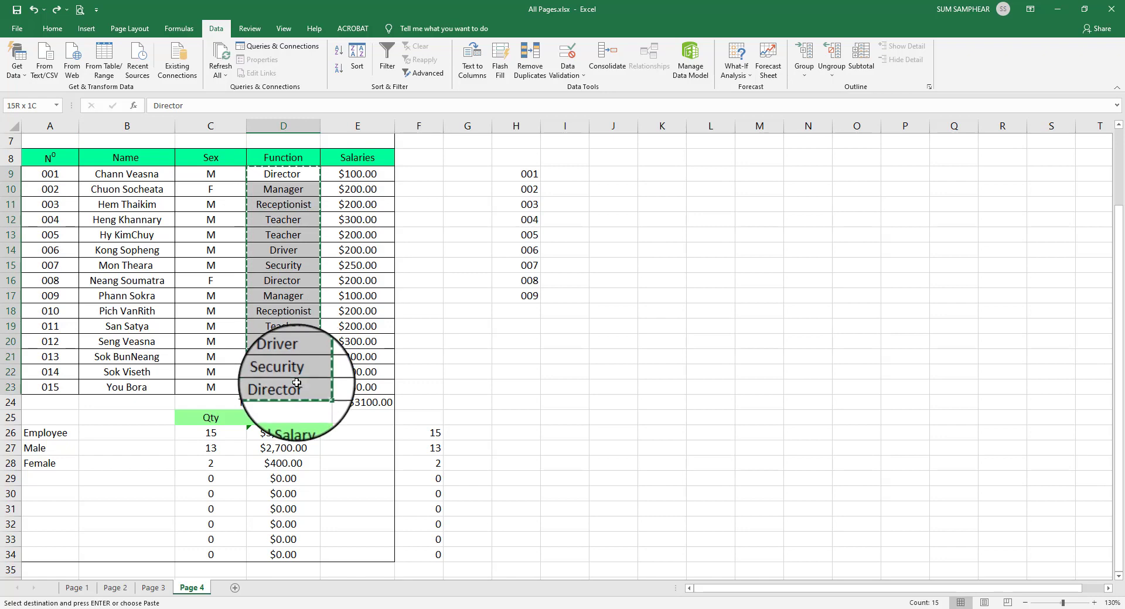
left_click_drag(47, 478, 48, 561)
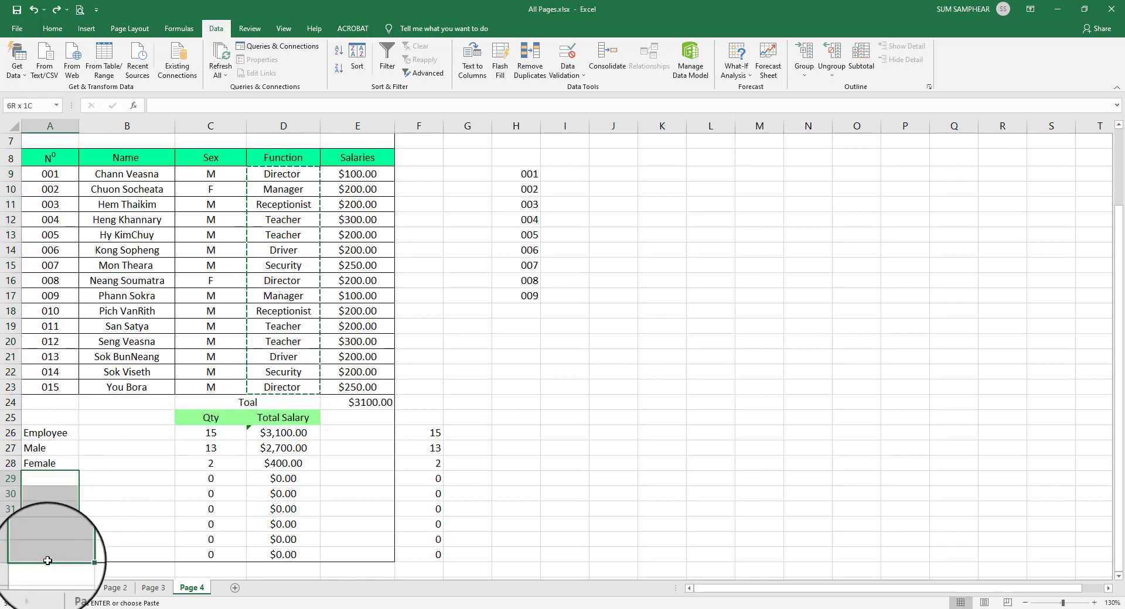
left_click(49, 509)
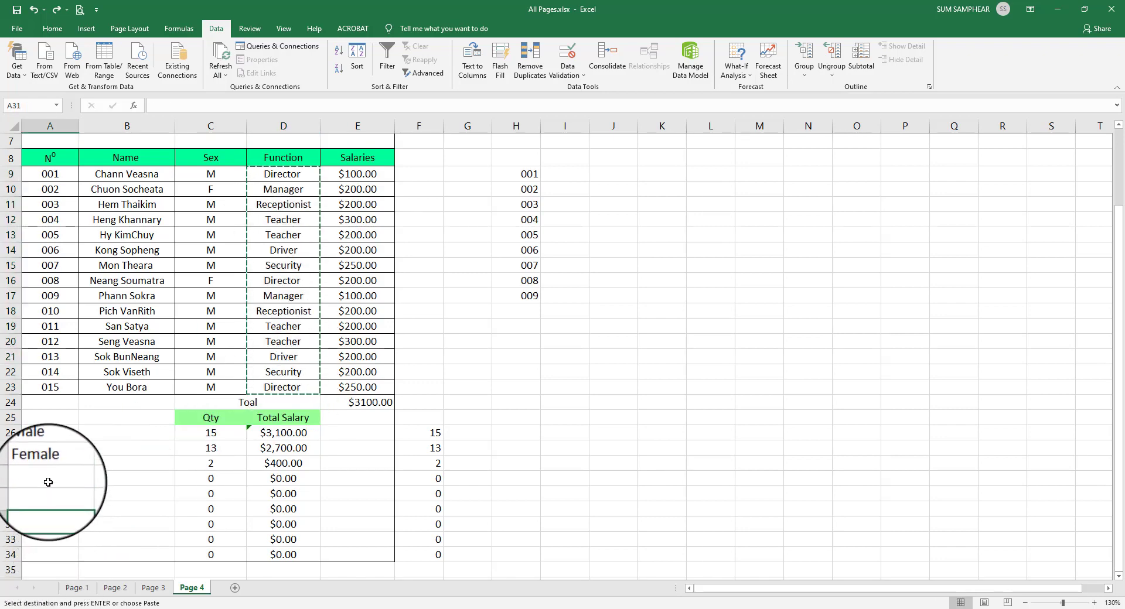
left_click_drag(48, 481, 48, 550)
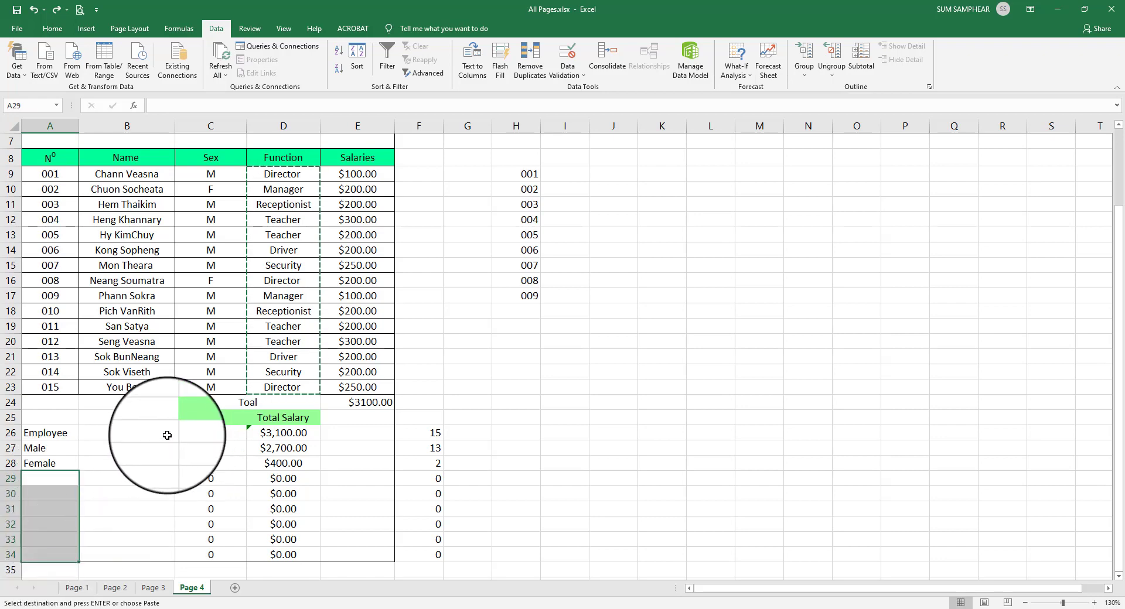
scroll(47, 424, "down", 1)
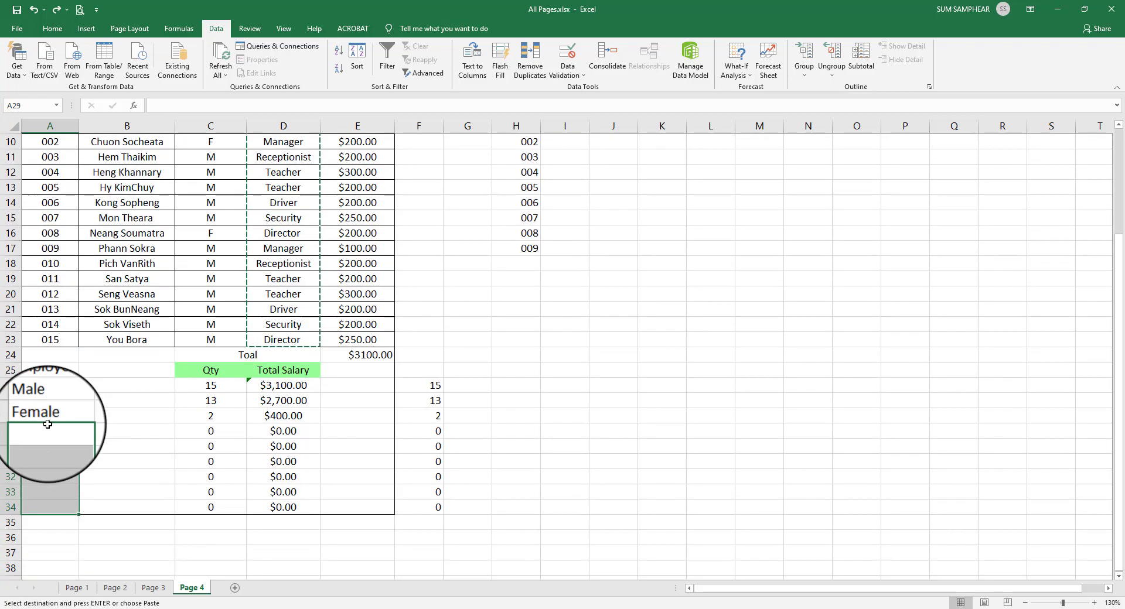
scroll(304, 246, "up", 2)
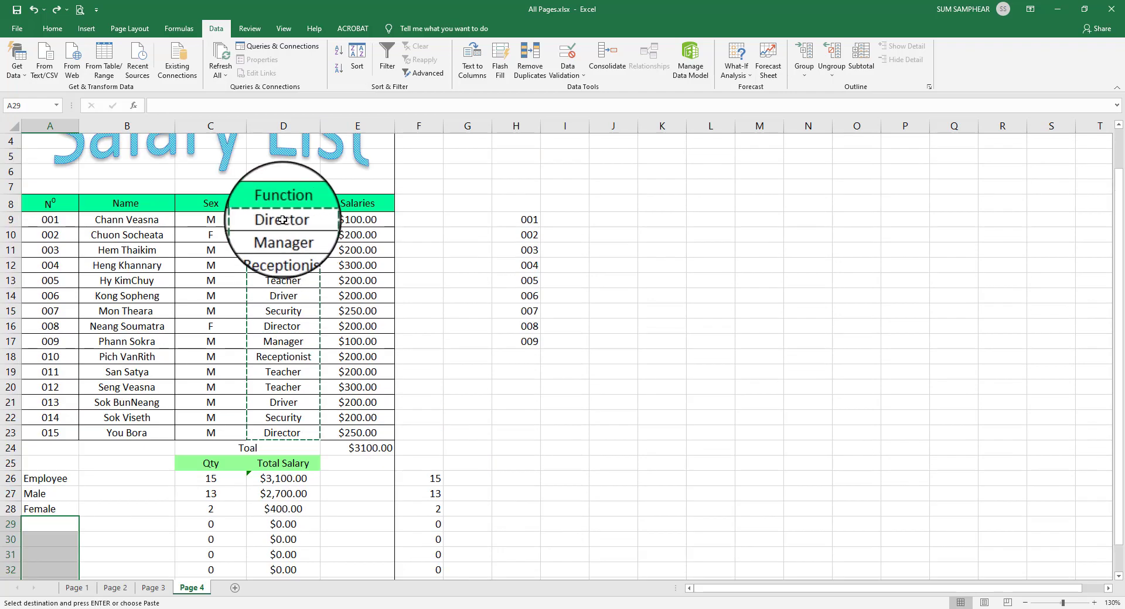
left_click(358, 388)
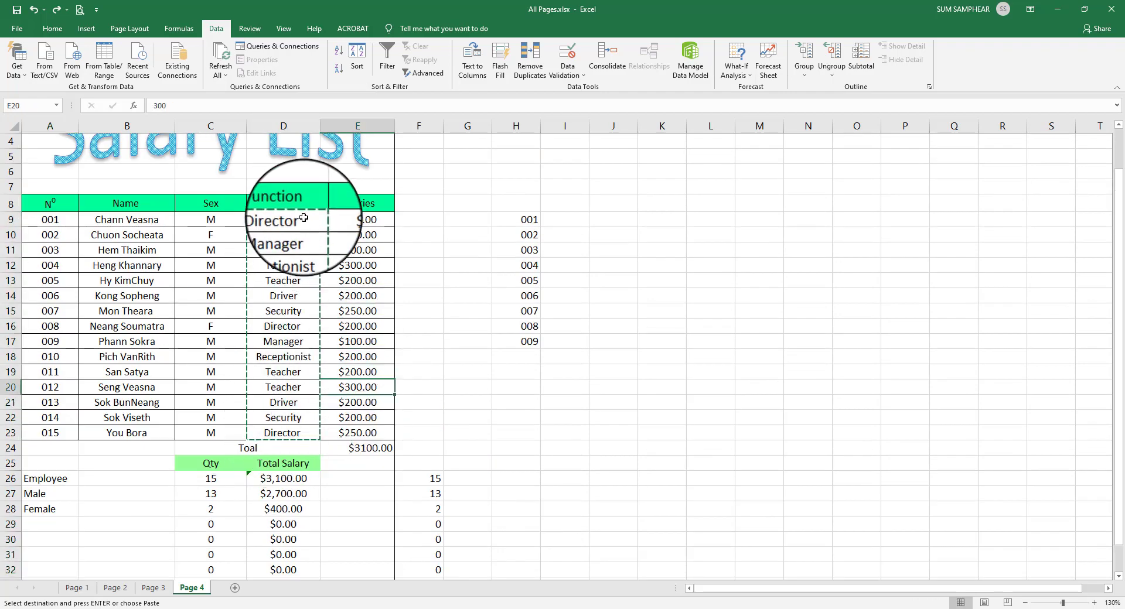
left_click_drag(304, 218, 283, 432)
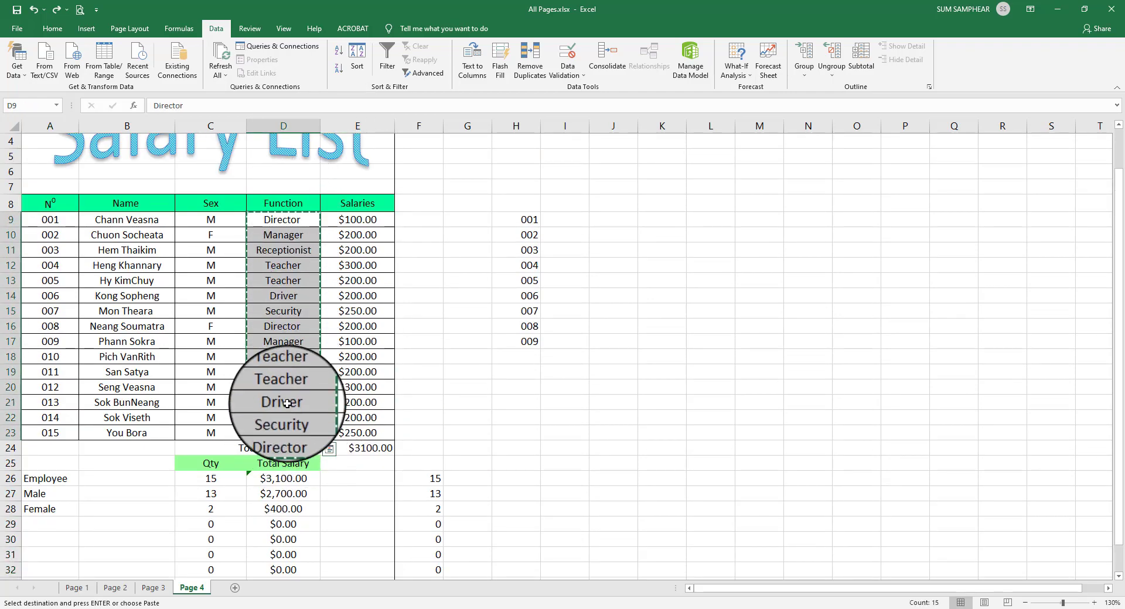
scroll(287, 403, "down", 4)
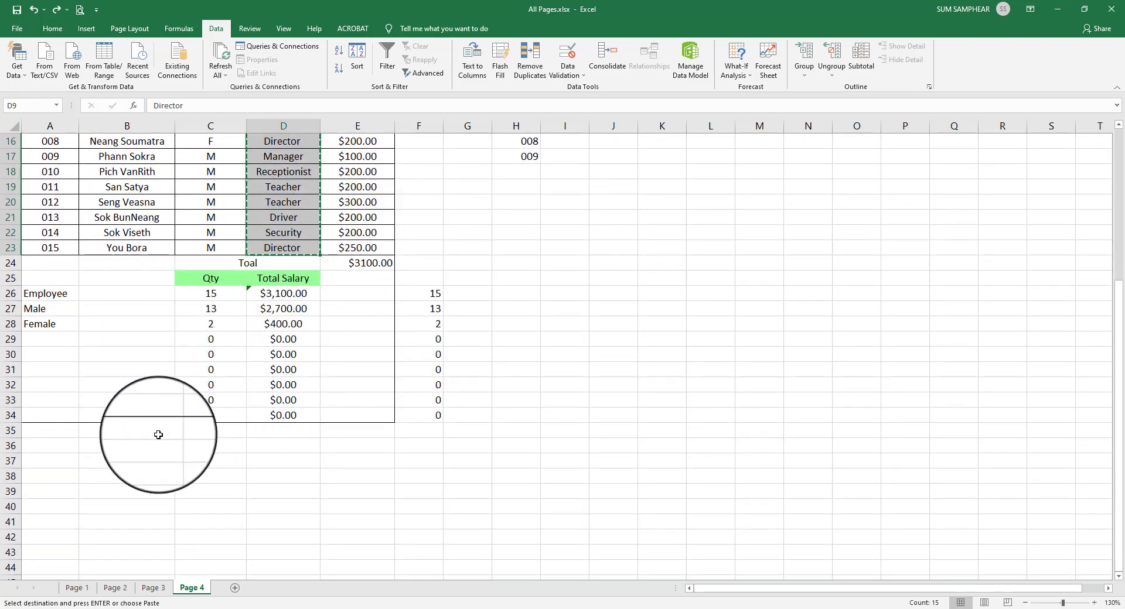
left_click(46, 344)
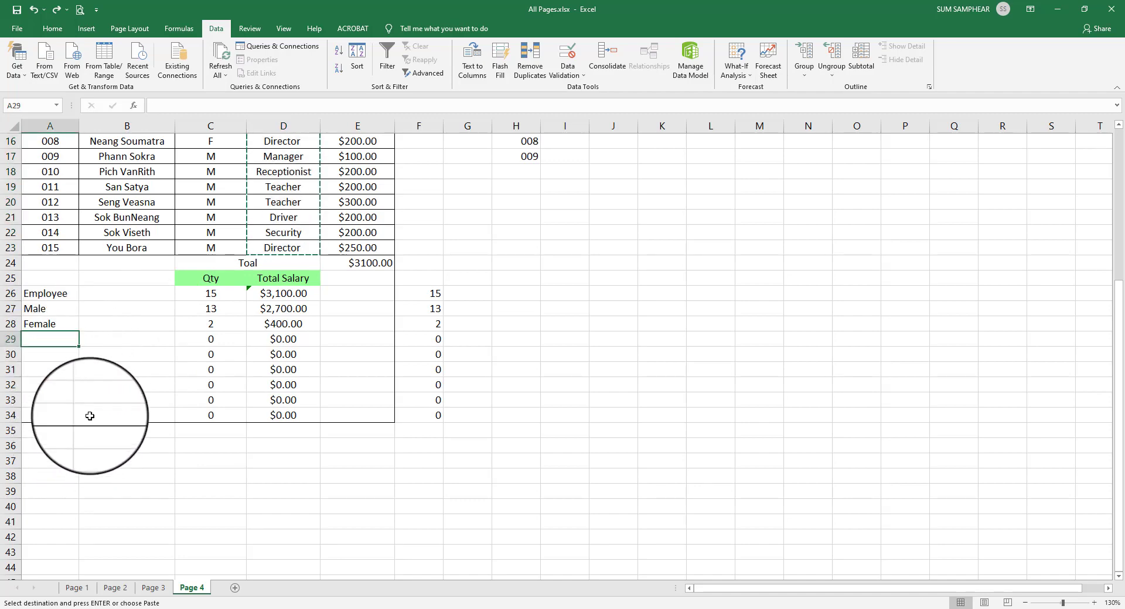
key("Return")
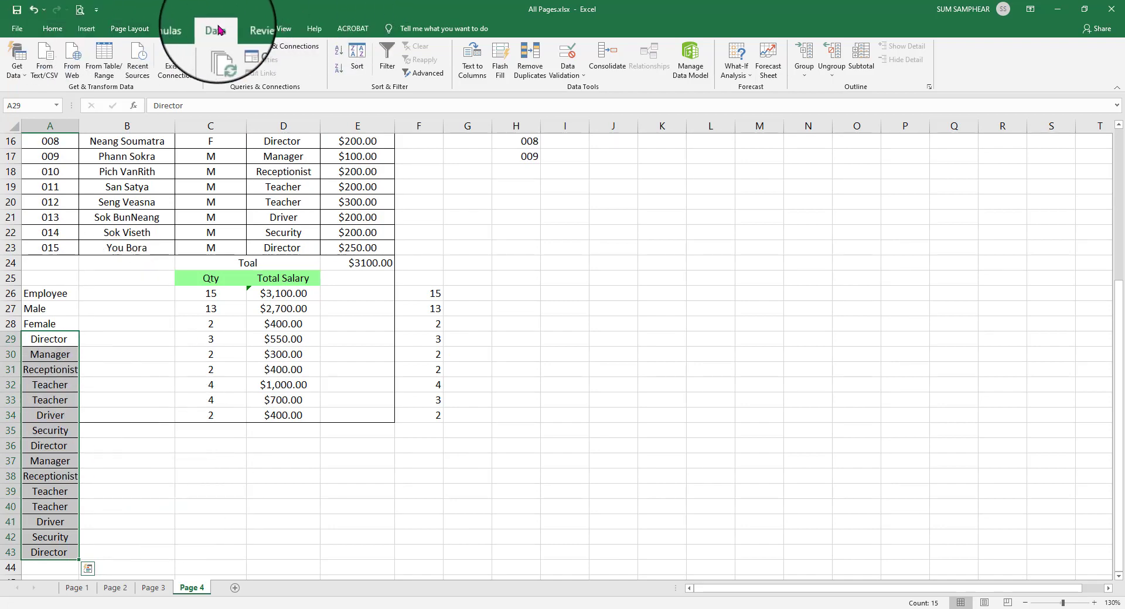
Remove duplicate job titles from A29:A43, leaving six unique titles, Director through Security
left_click(534, 76)
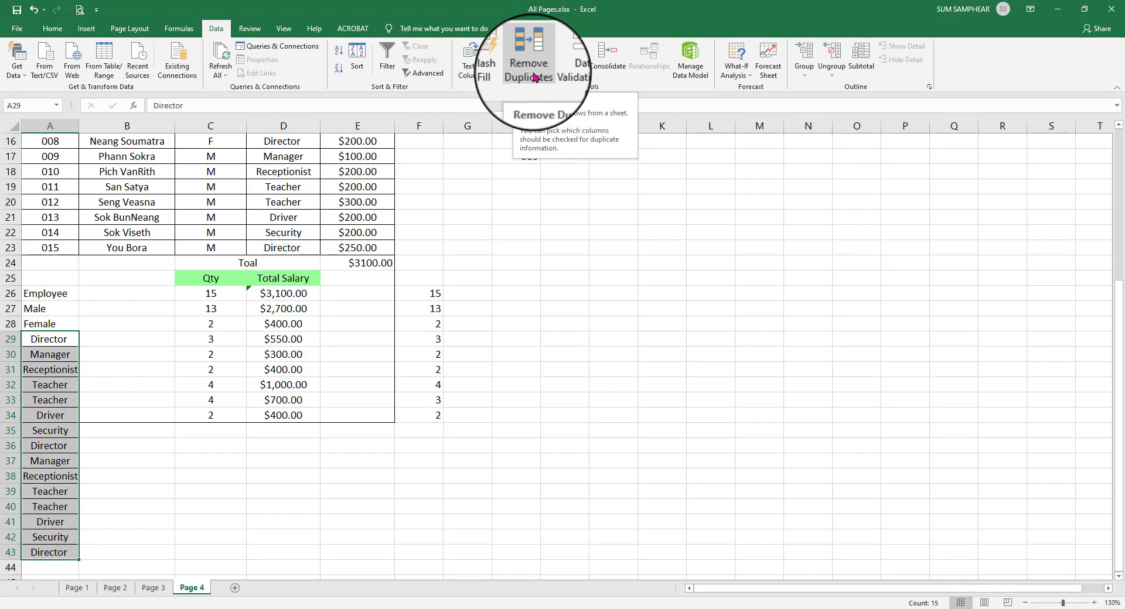
left_click(534, 76)
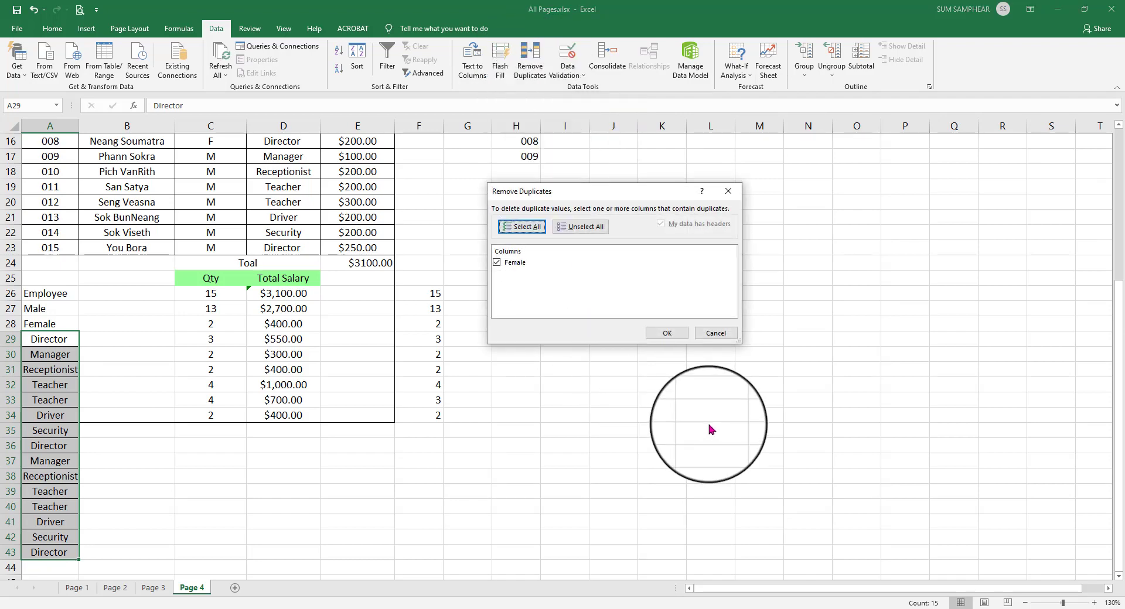
left_click(667, 334)
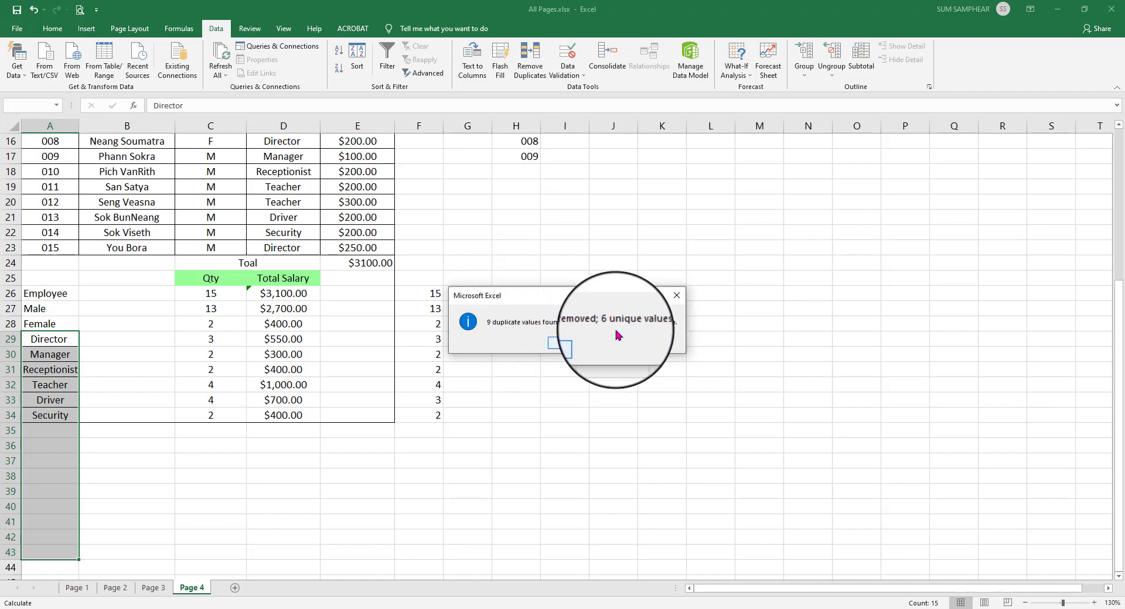
left_click(574, 352)
Reselect the six unique job titles in A29:A34
left_click(94, 476)
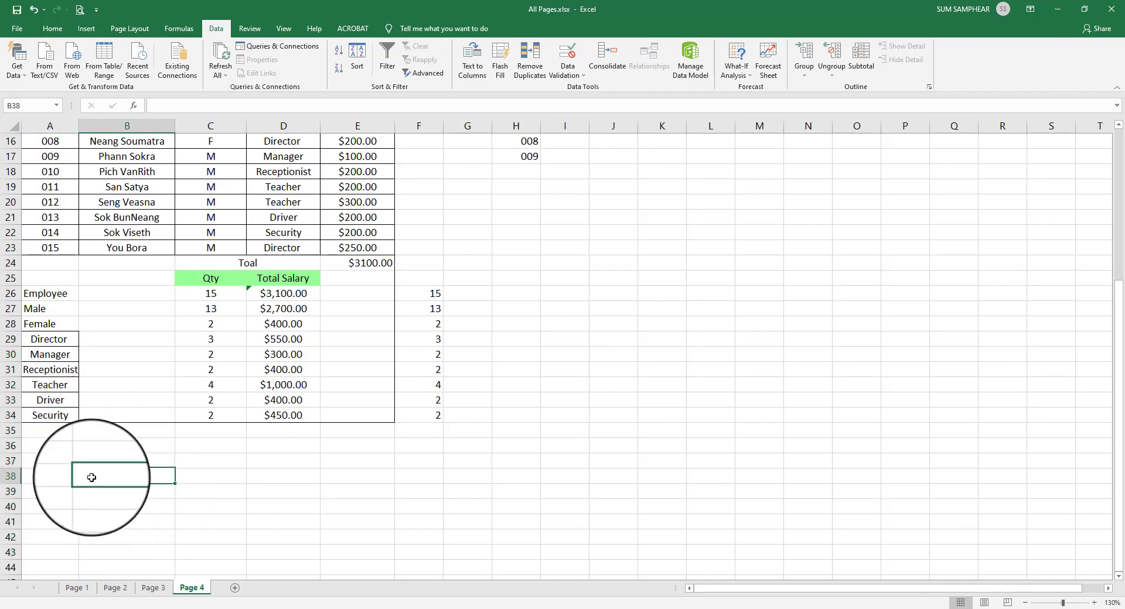
left_click_drag(56, 345, 50, 416)
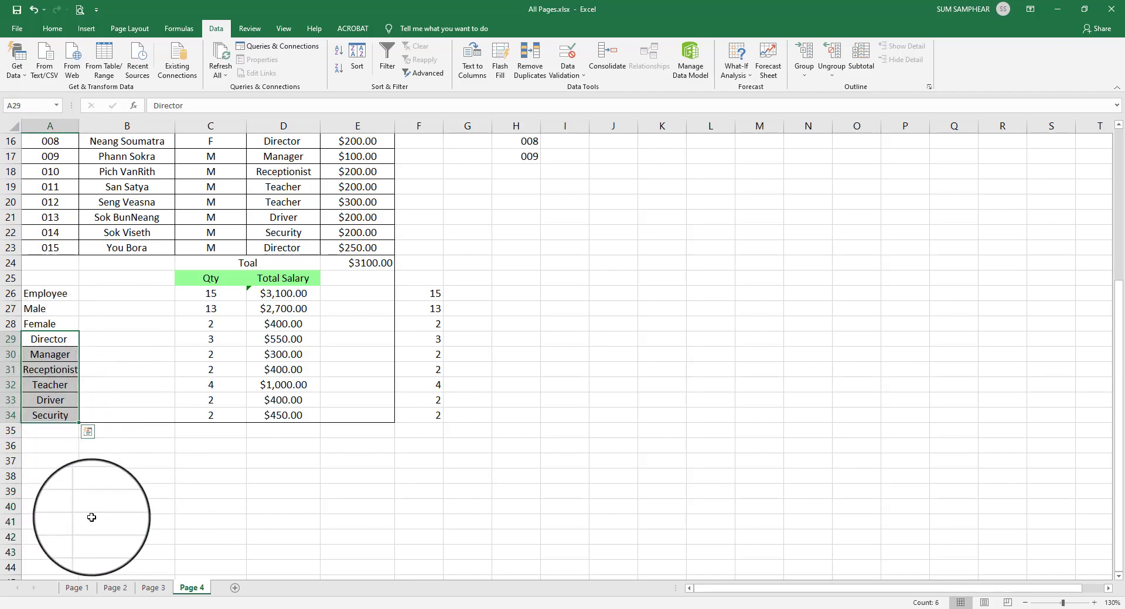
left_click(50, 370)
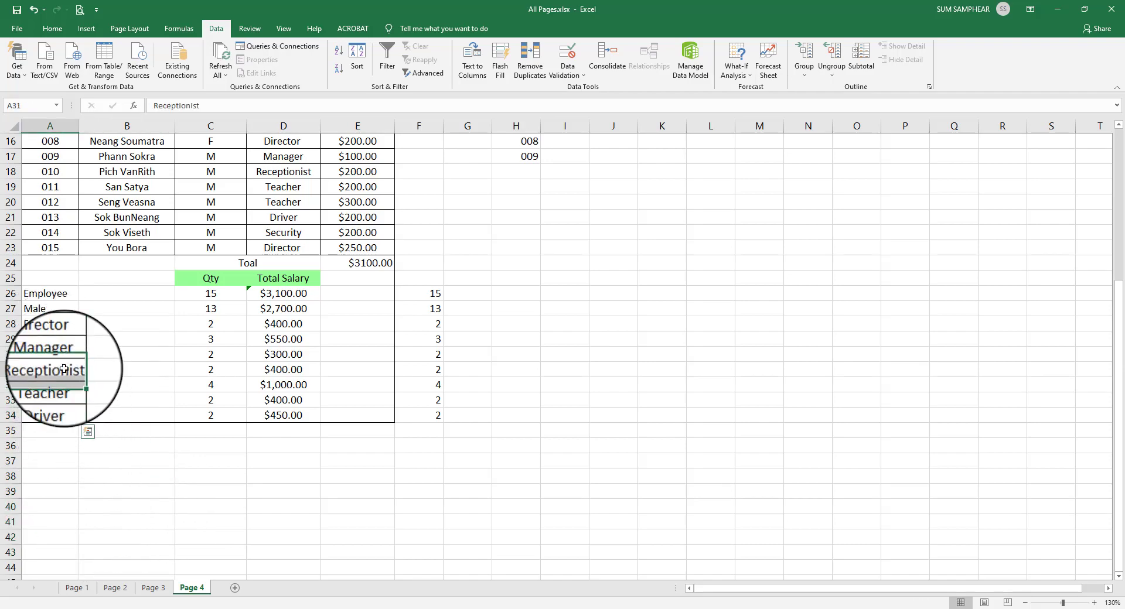
left_click_drag(50, 339, 63, 415)
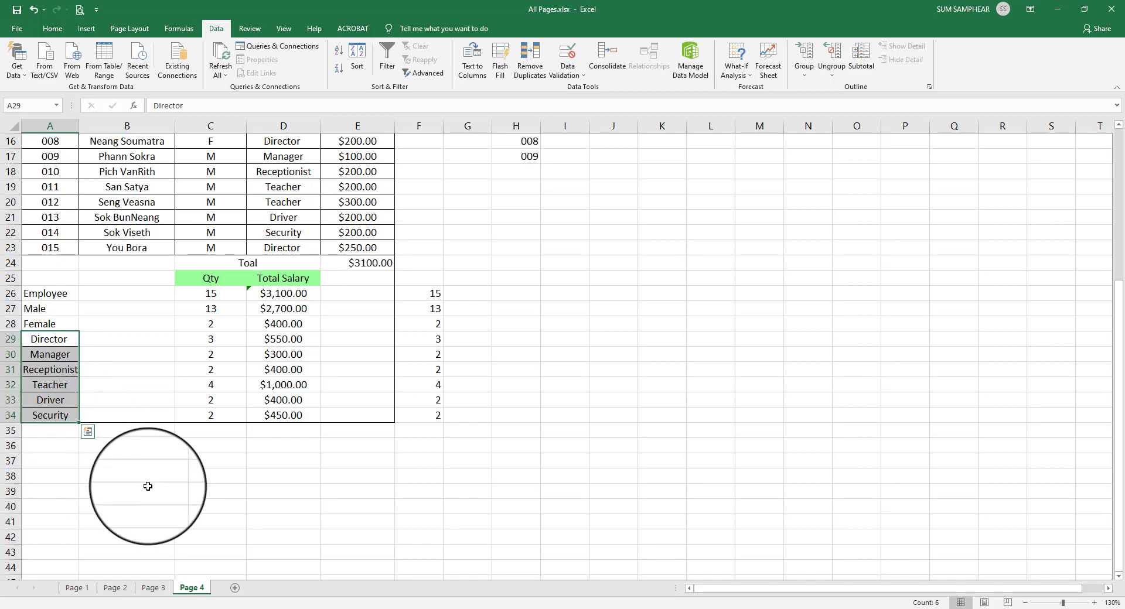
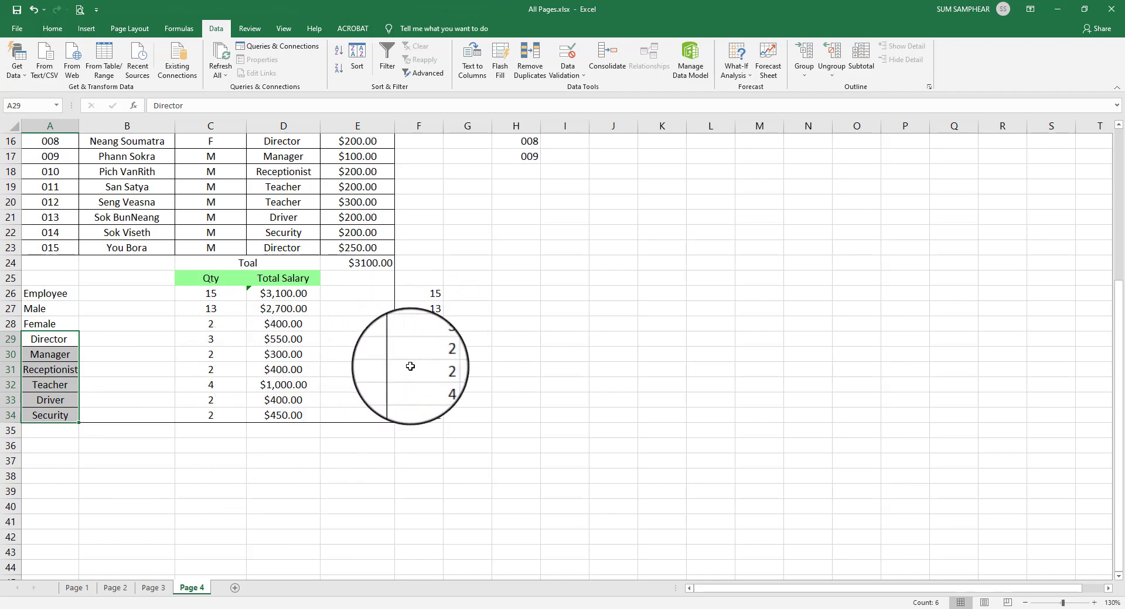
Commit F29's =COUNTIF(D9:D23,A29) formula counting Directors
left_click(425, 339)
double_click(424, 340)
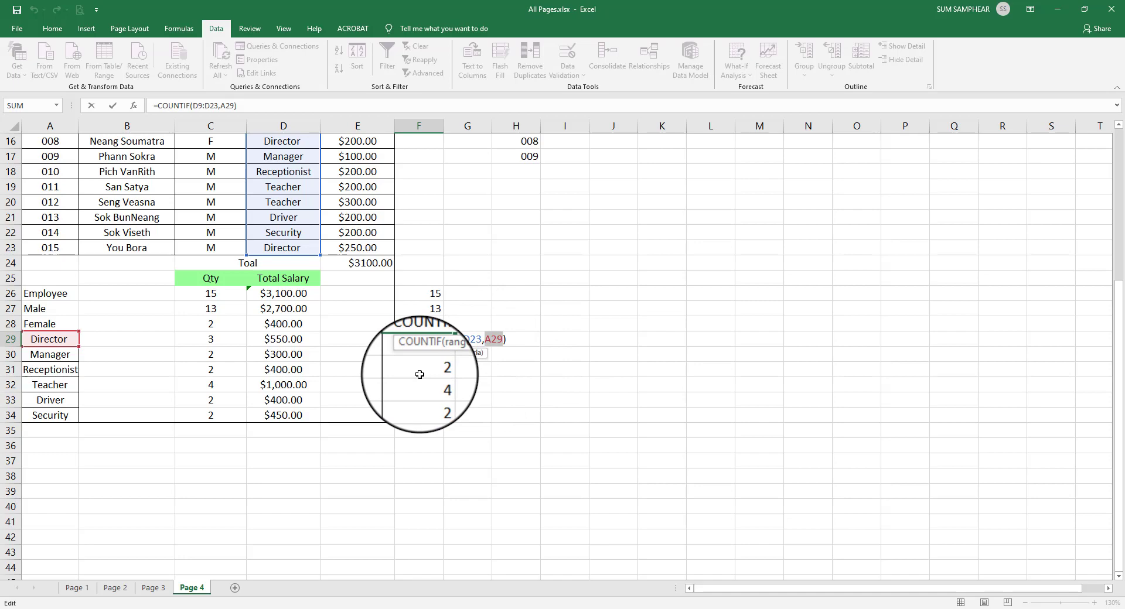
key("Escape")
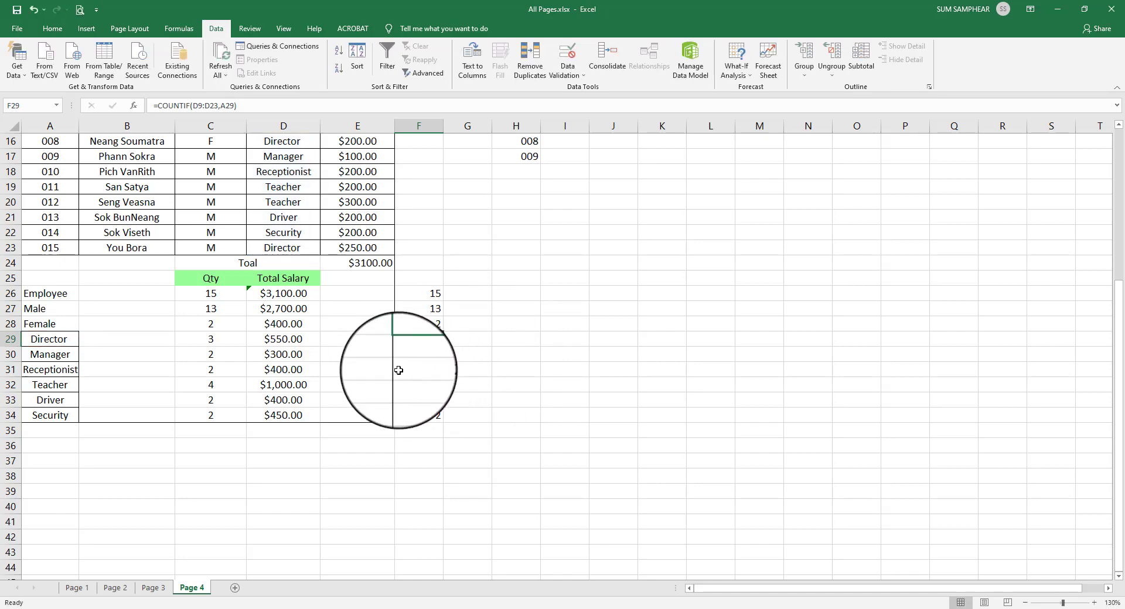
double_click(430, 346)
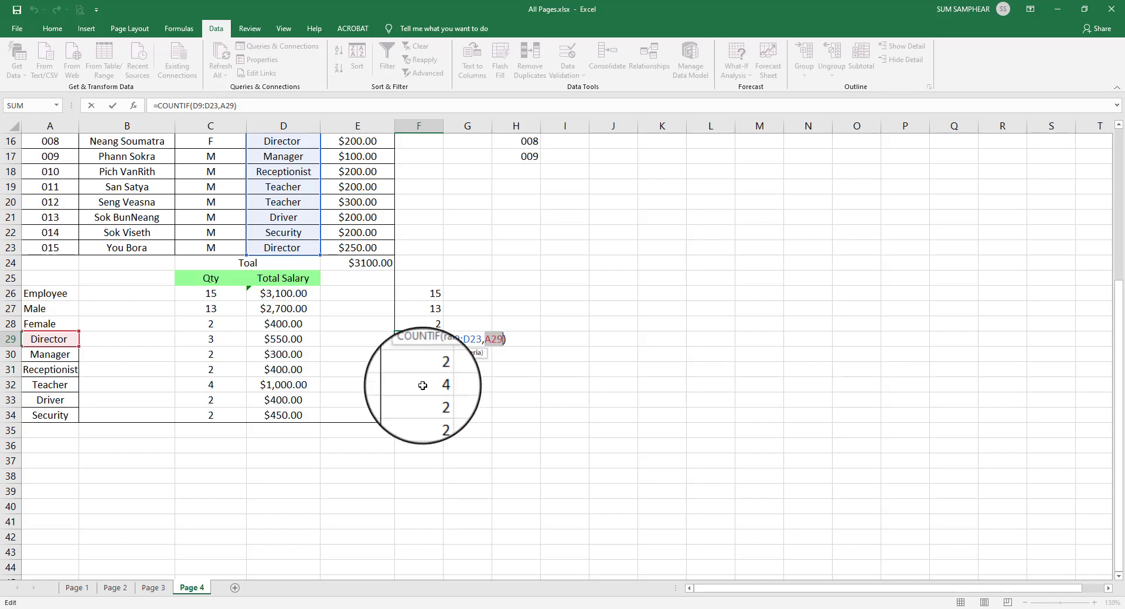
key("Return")
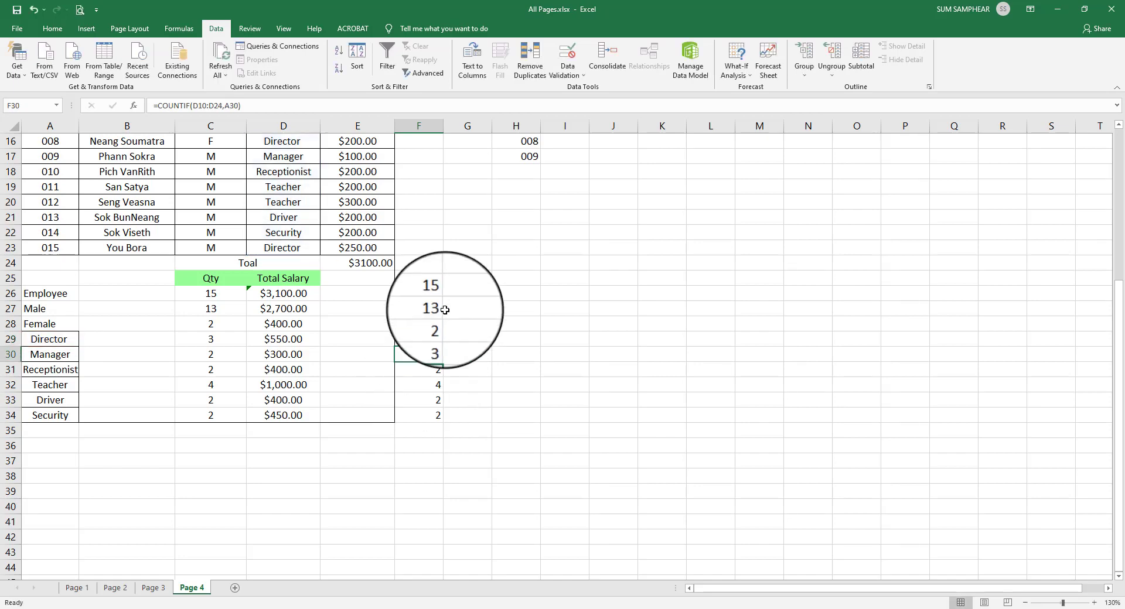
Fill the F29 count down to F34, giving 3, 2, 2, 4, 2, 2
left_click(419, 338)
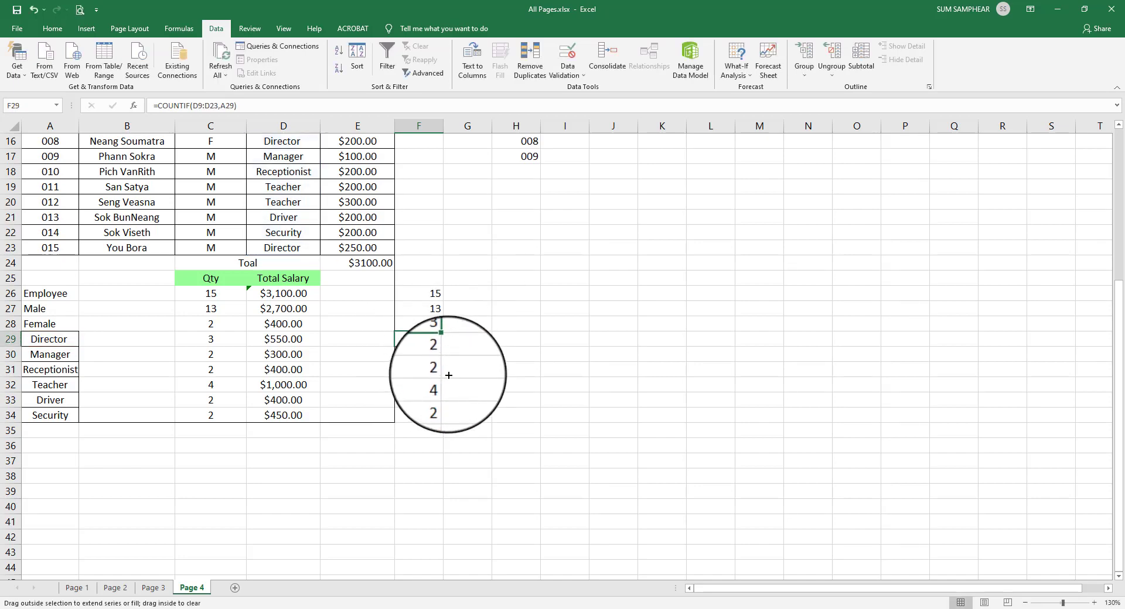
left_click_drag(460, 422, 460, 422)
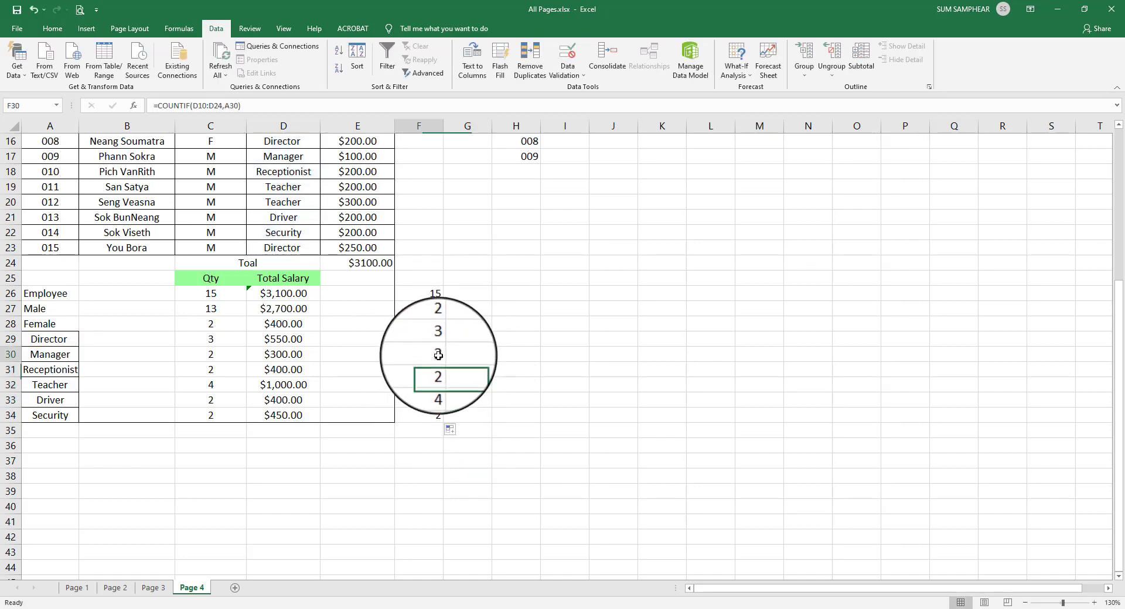
left_click_drag(419, 354, 429, 417)
key("Delete")
double_click(419, 339)
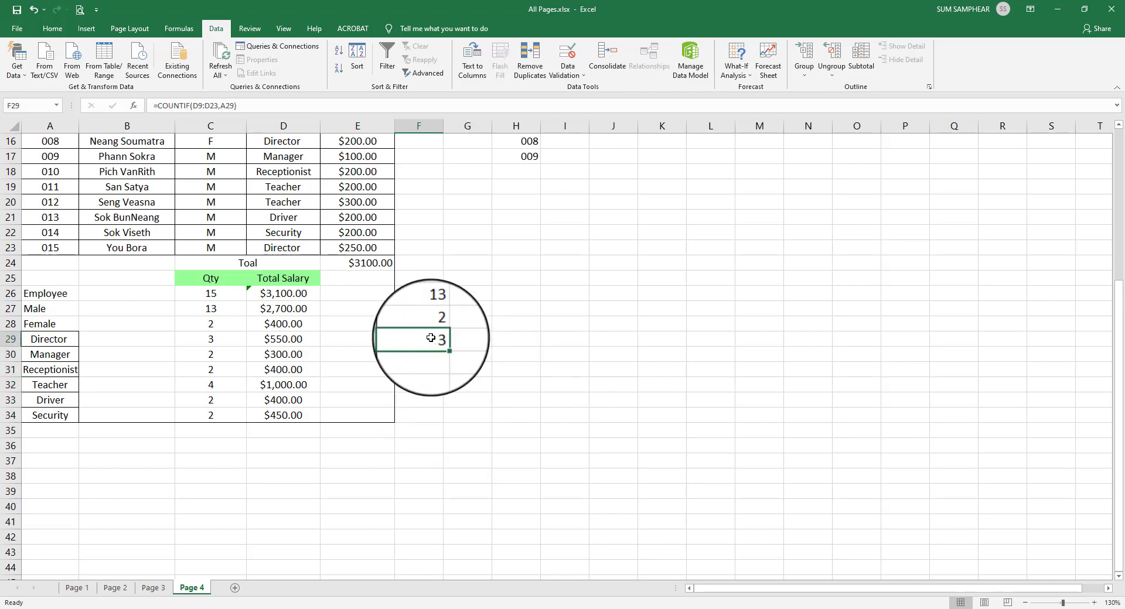
key("Return")
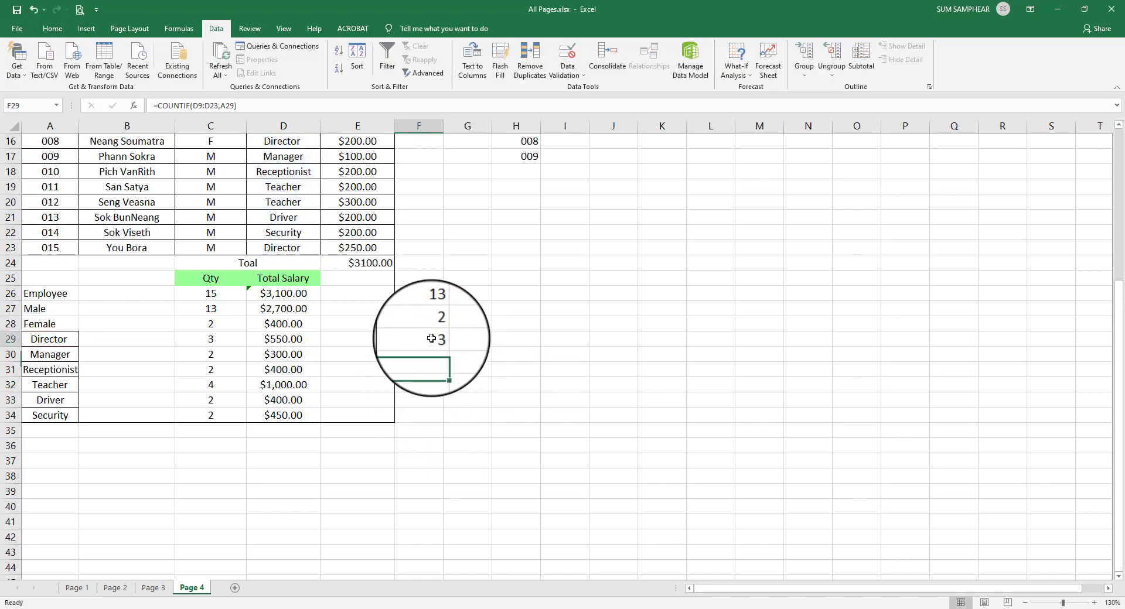
left_click_drag(442, 348, 445, 420)
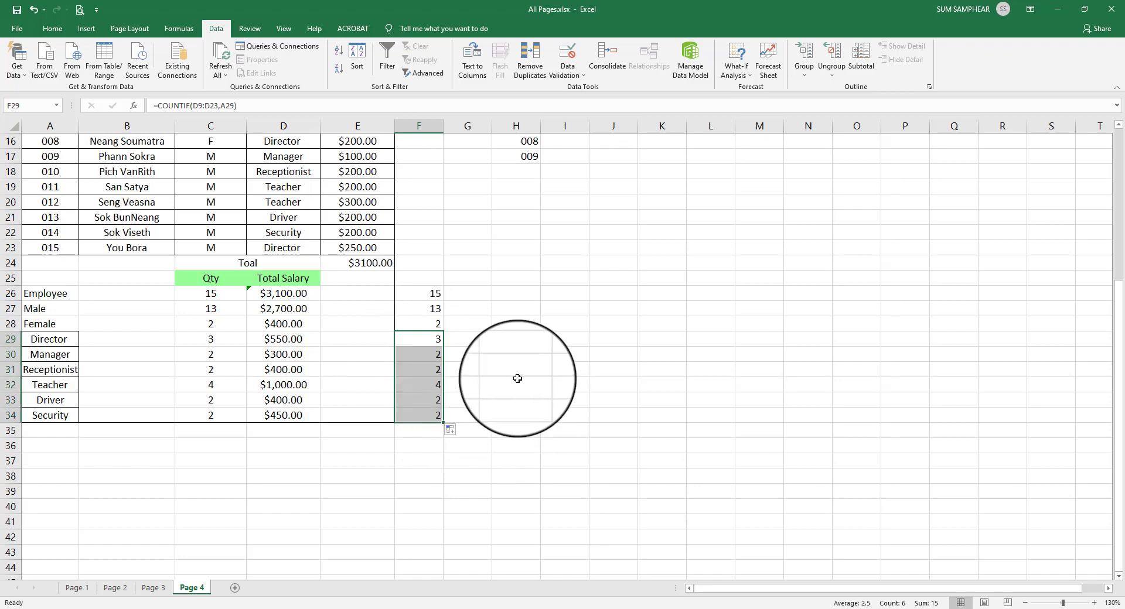
double_click(433, 355)
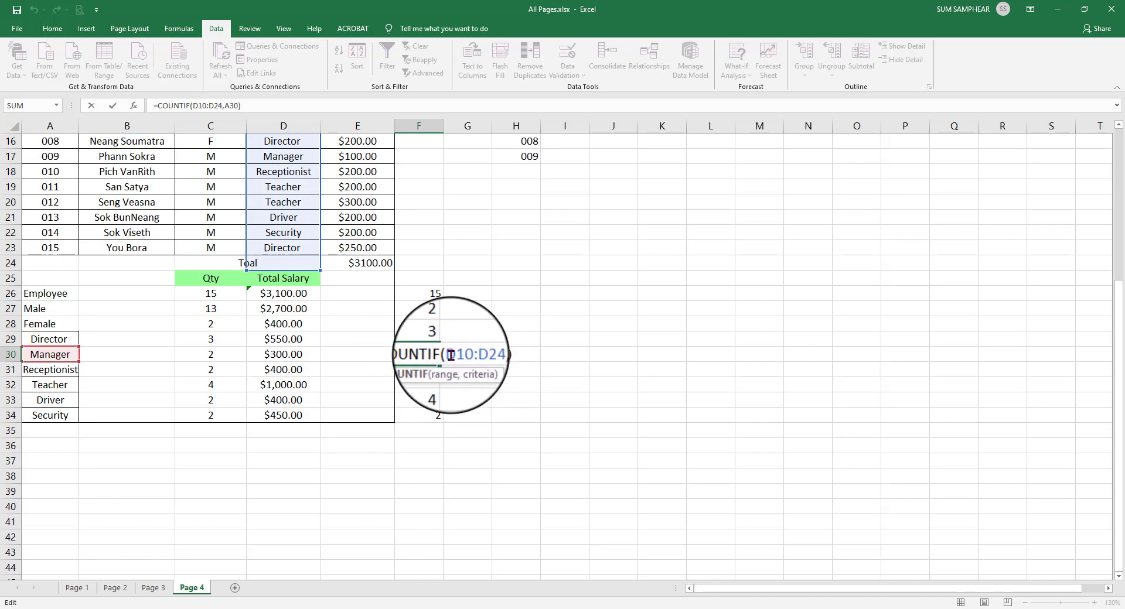
left_click_drag(450, 354, 483, 355)
scroll(499, 425, "up", 2)
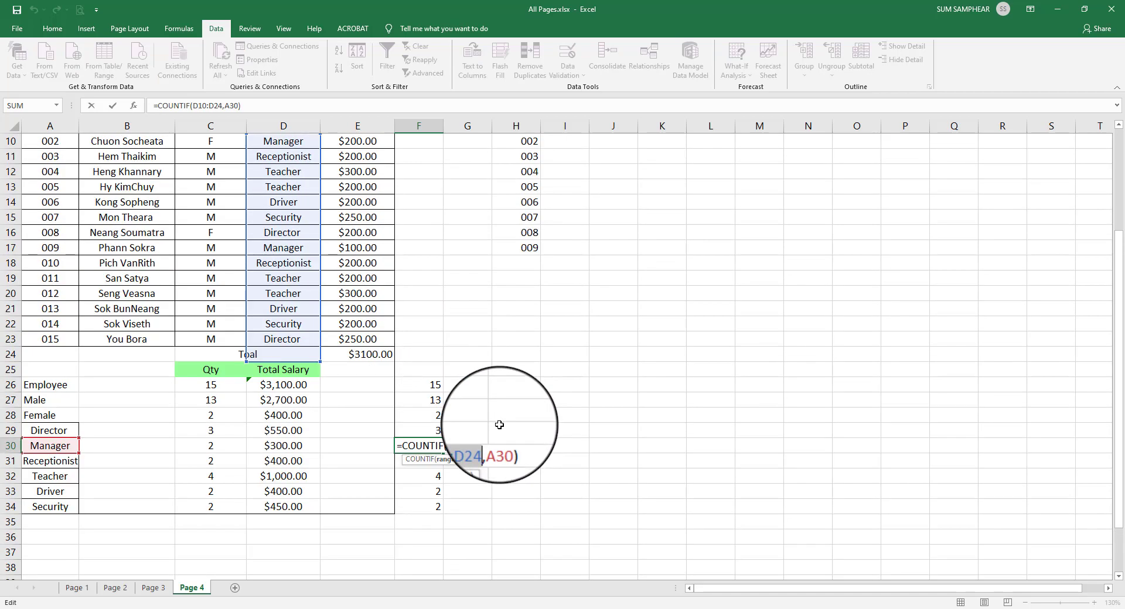
scroll(520, 429, "up", 1)
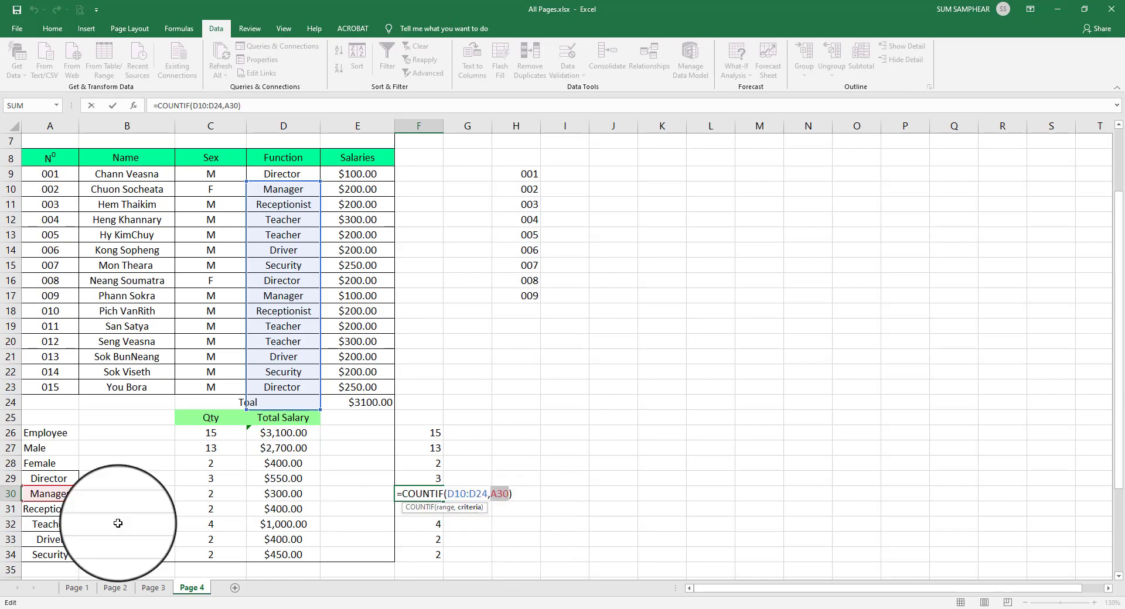
key("ctrl+Return")
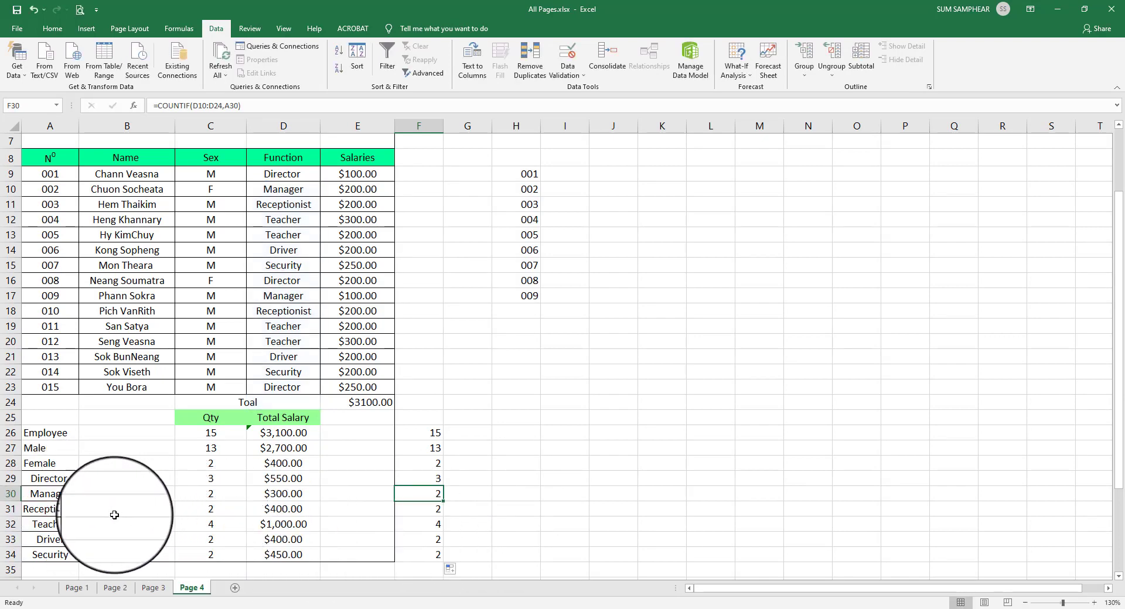
double_click(438, 509)
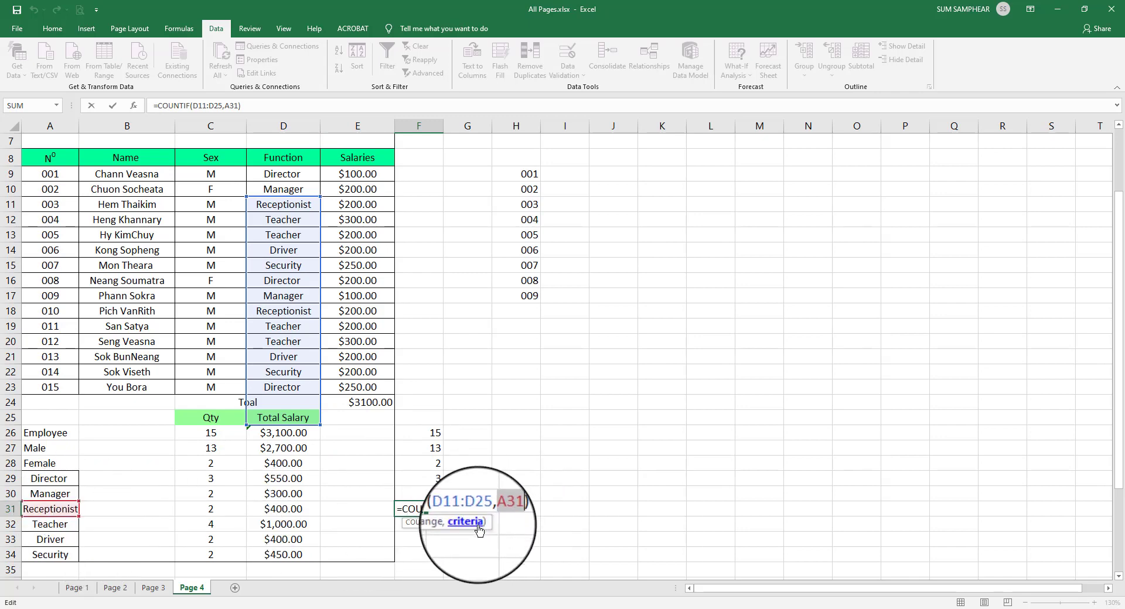
double_click(431, 525)
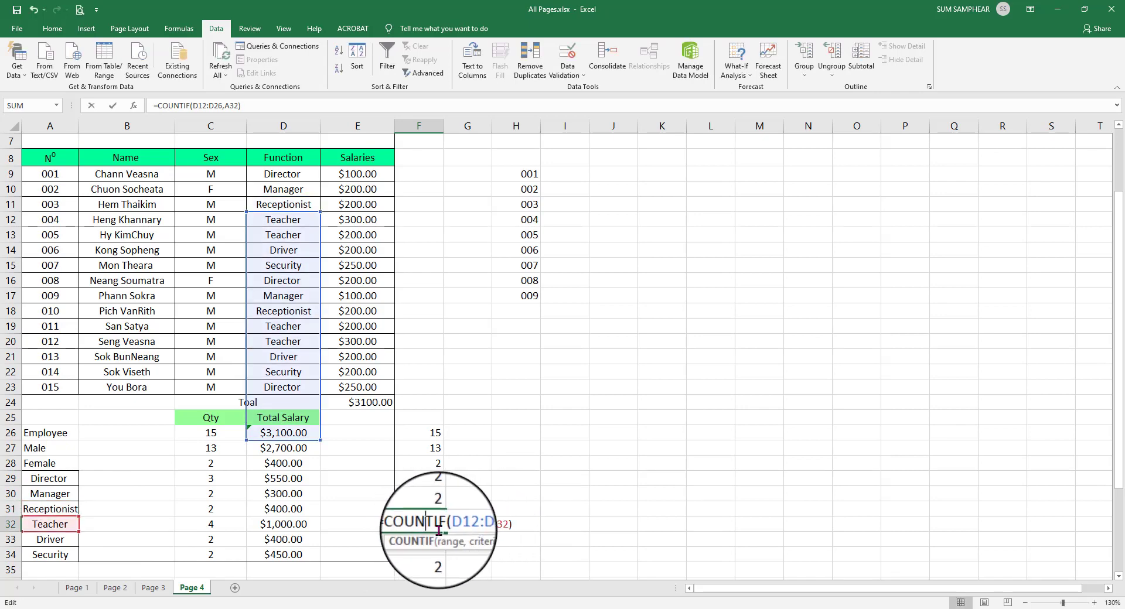
scroll(429, 519, "down", 1)
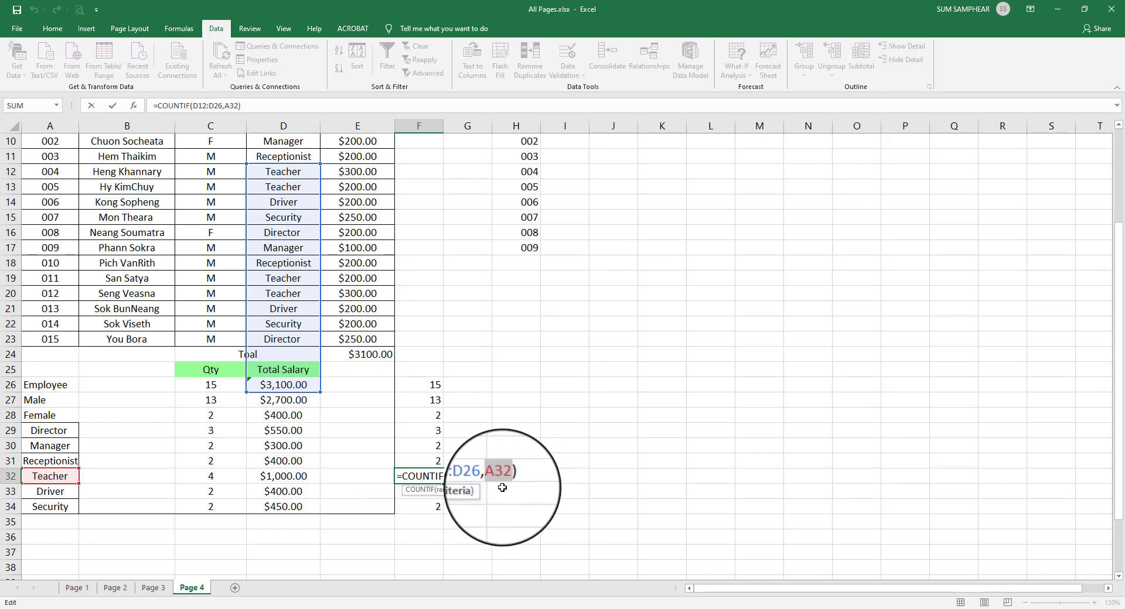
key("Return")
key("F2")
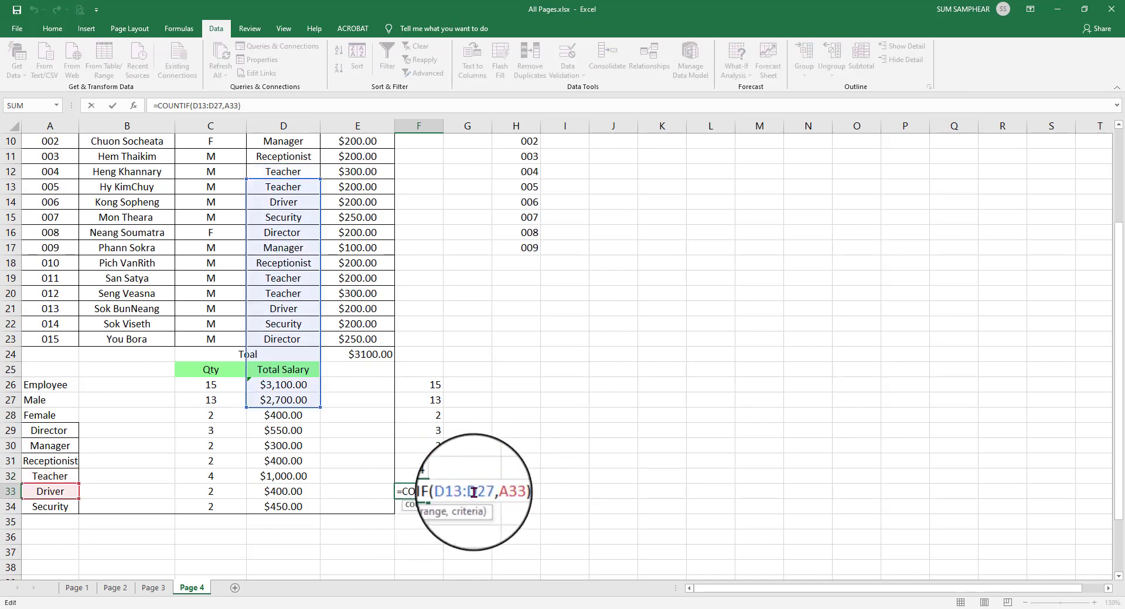
key("Return")
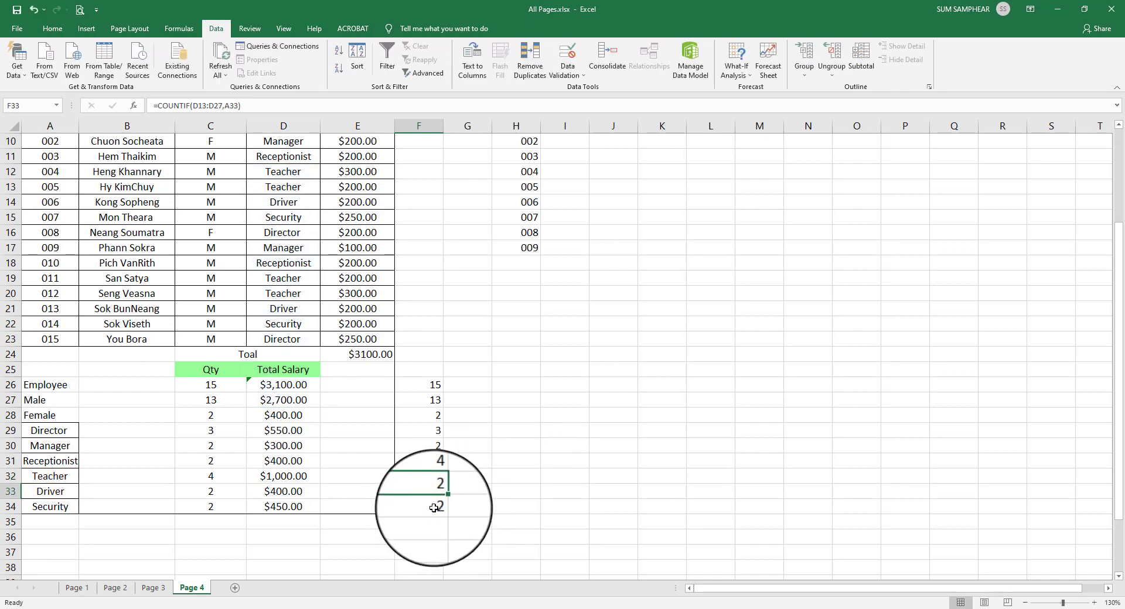
key("F2")
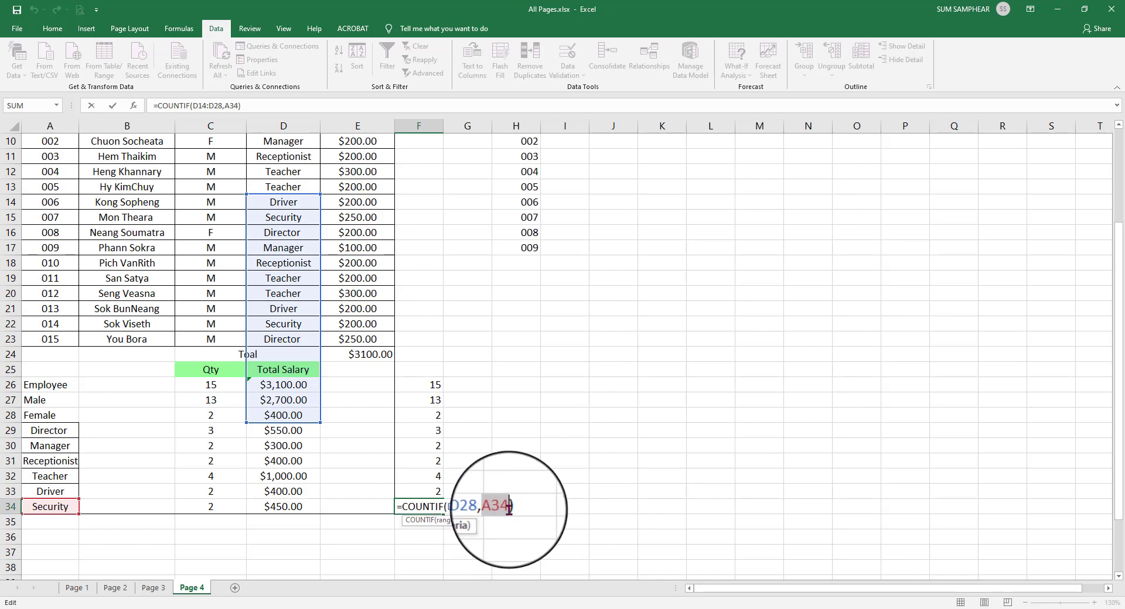
key("ctrl+Return")
key("F2")
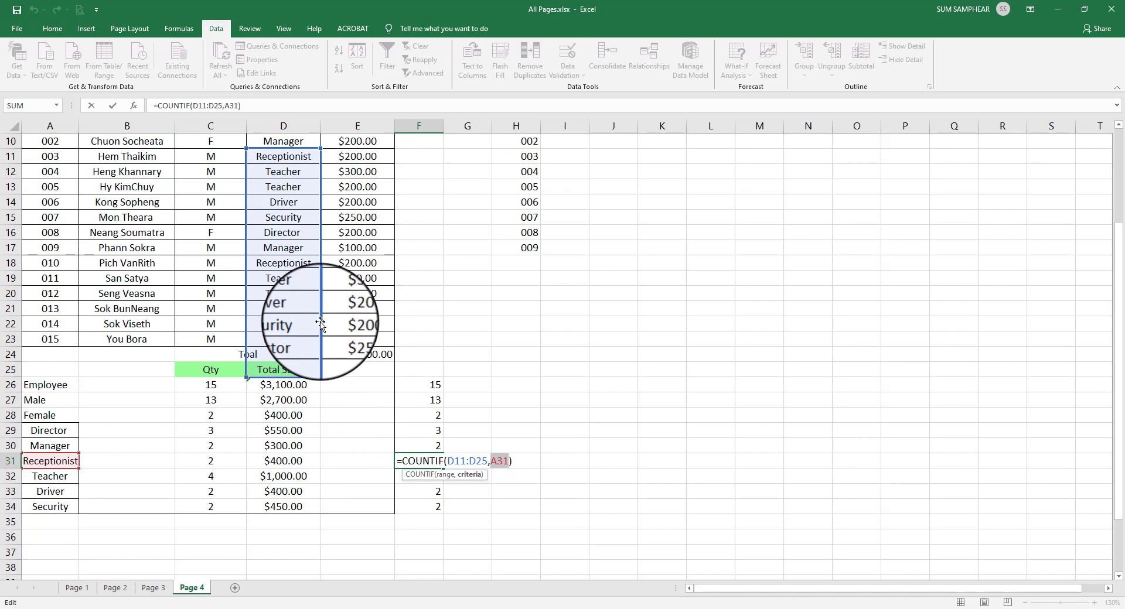
left_click_drag(447, 461, 487, 461)
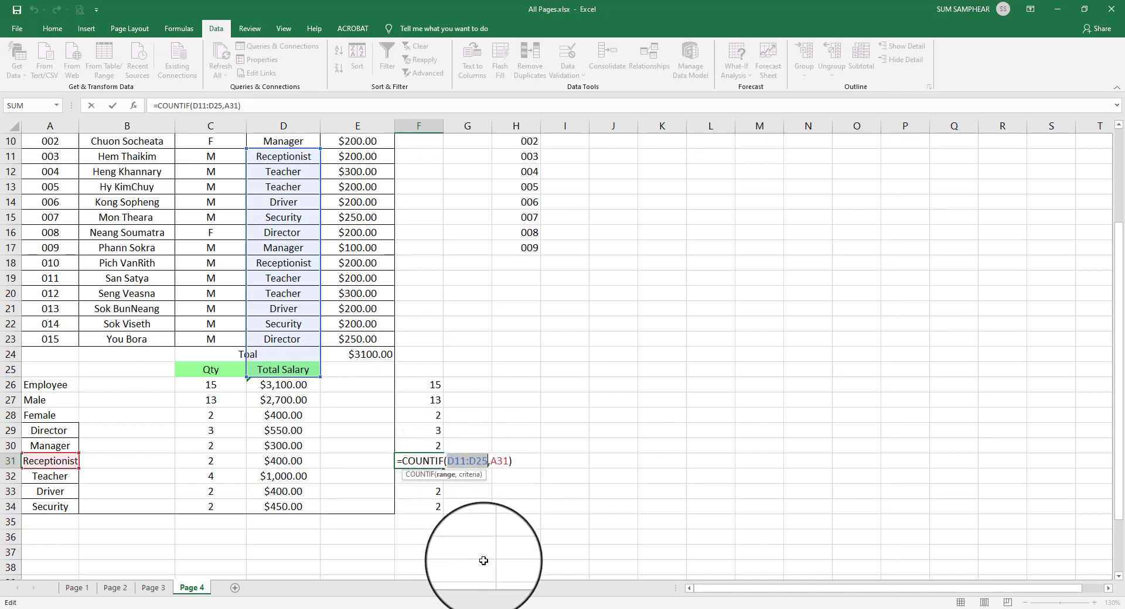
key("Escape")
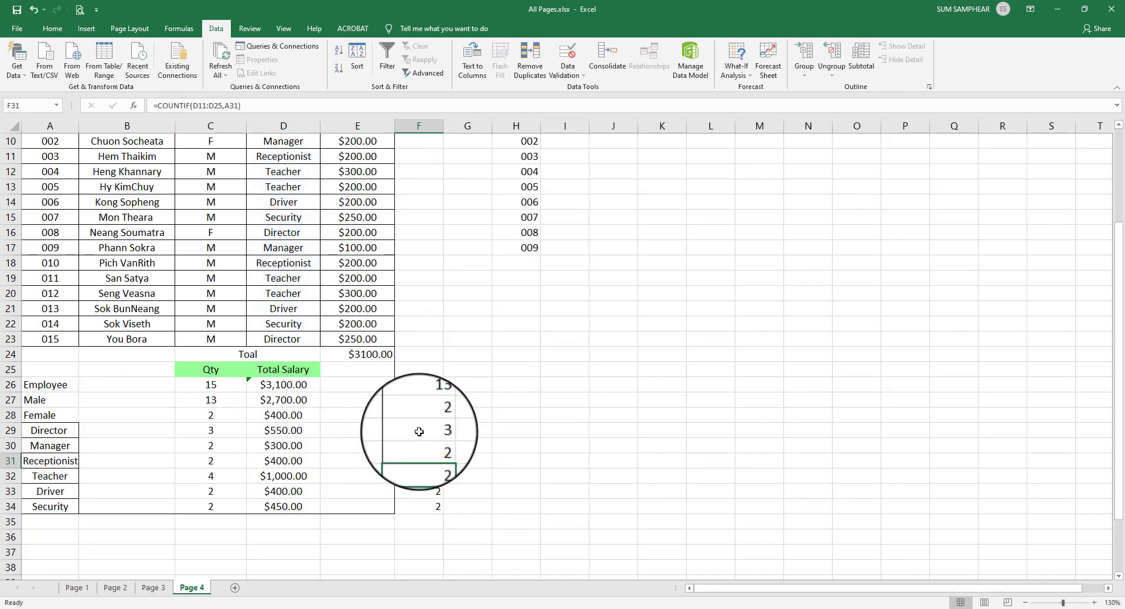
double_click(419, 432)
left_click_drag(446, 430, 473, 430)
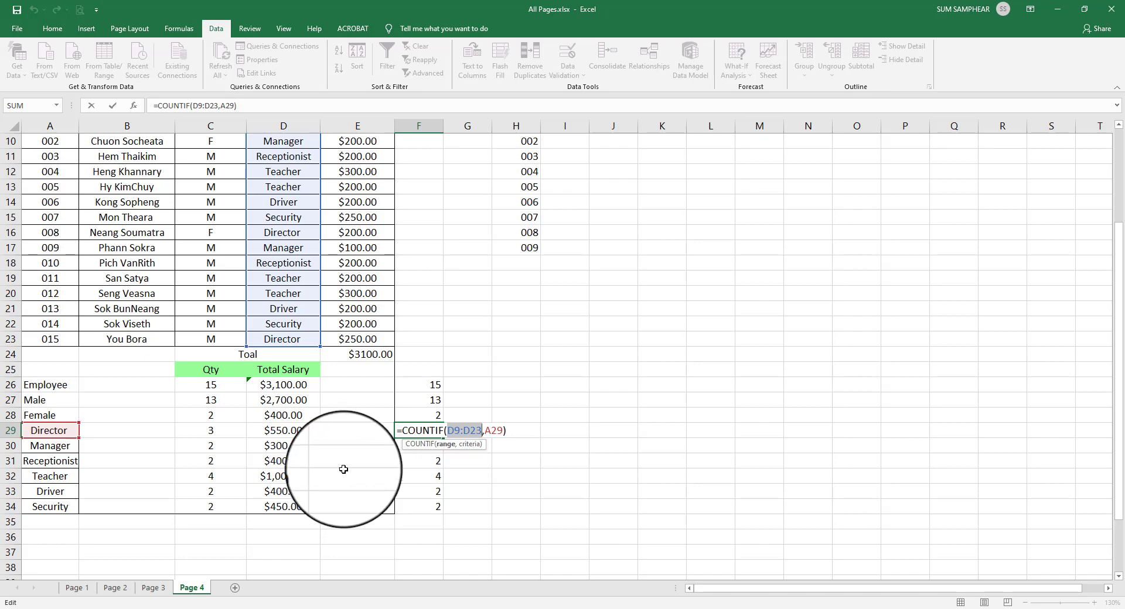
left_click(422, 431)
left_click(445, 444)
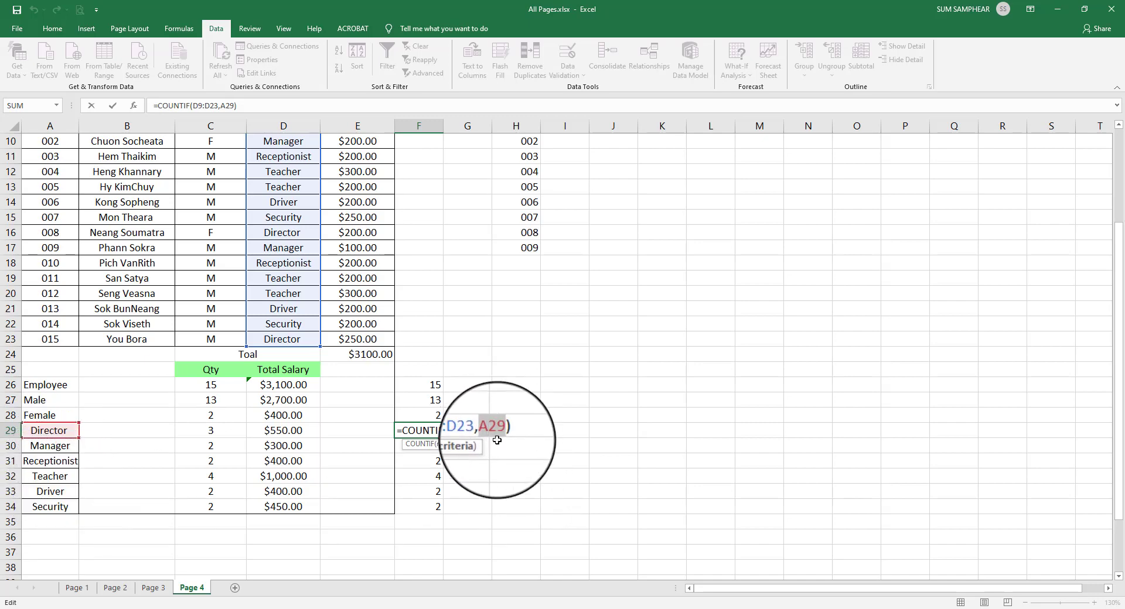
left_click_drag(450, 432, 481, 431)
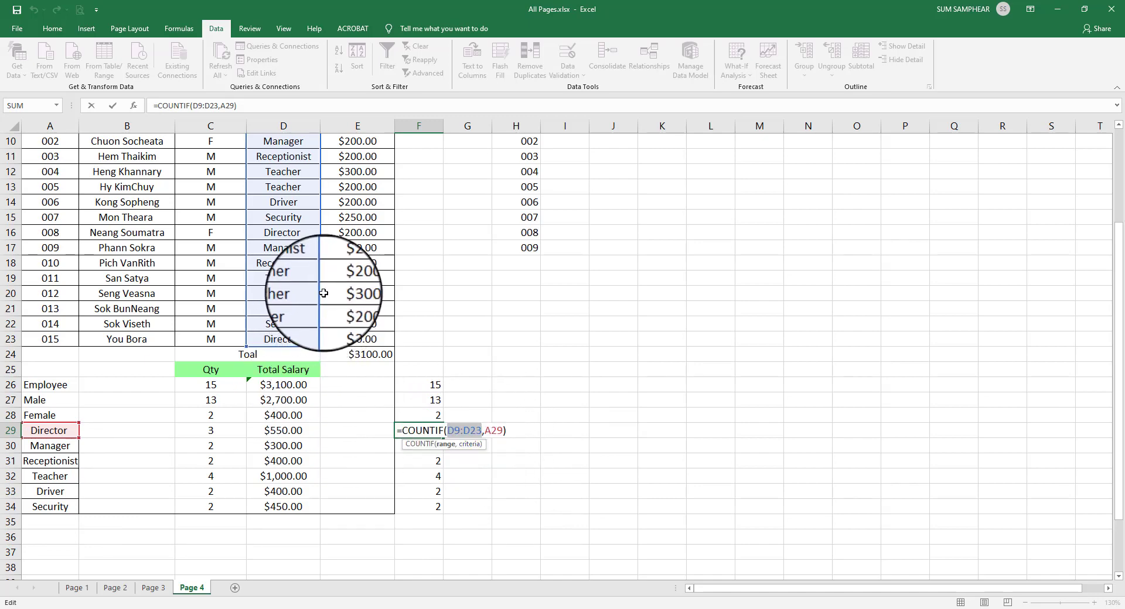
key("Return")
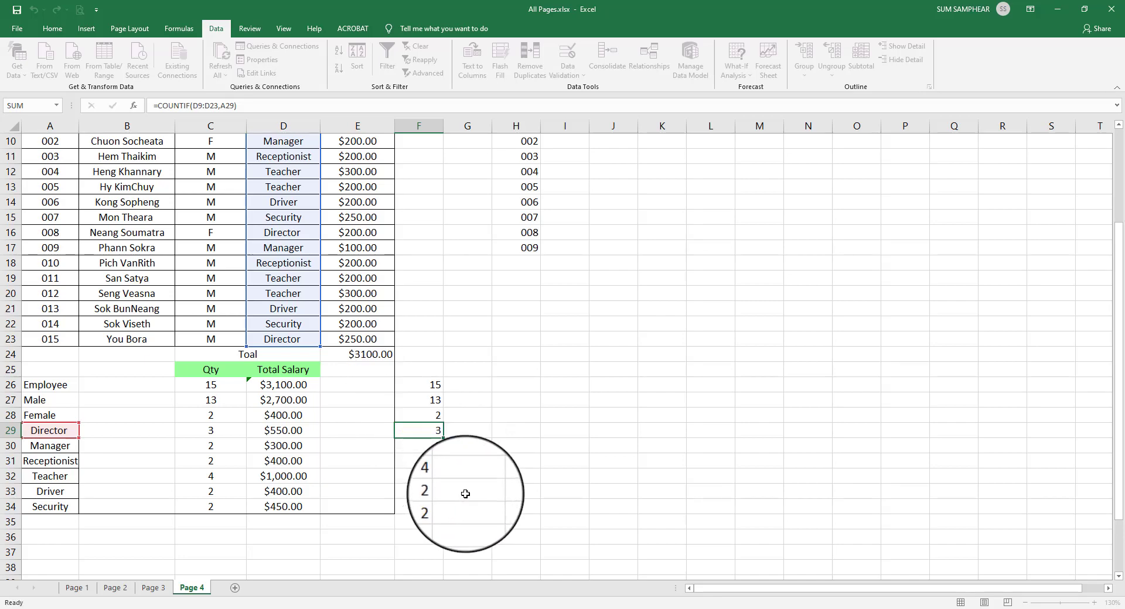
left_click(431, 429)
double_click(431, 429)
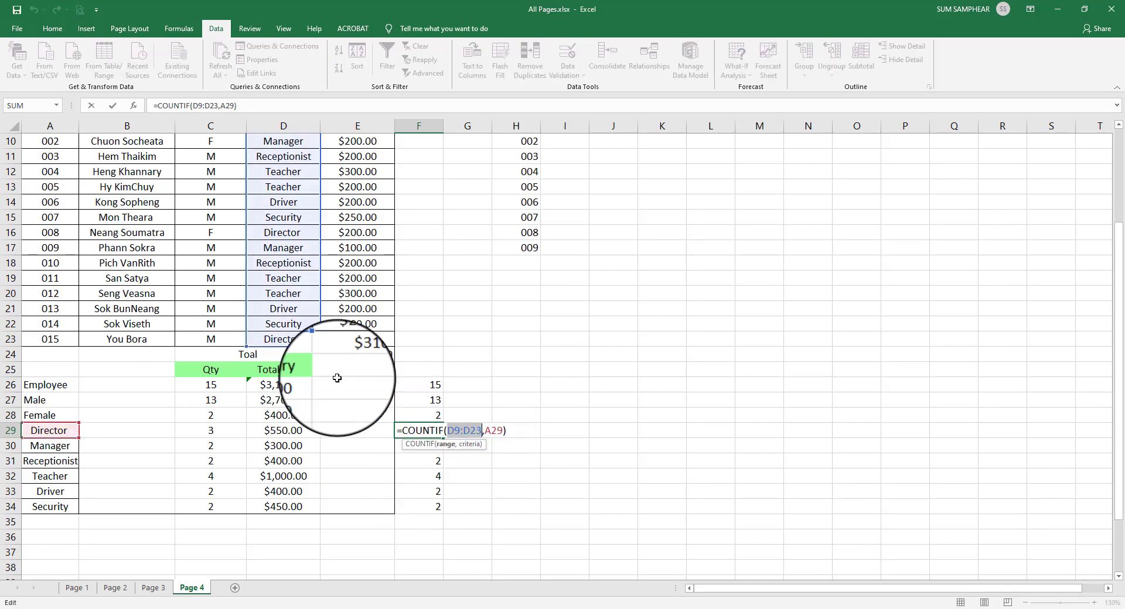
key("Escape")
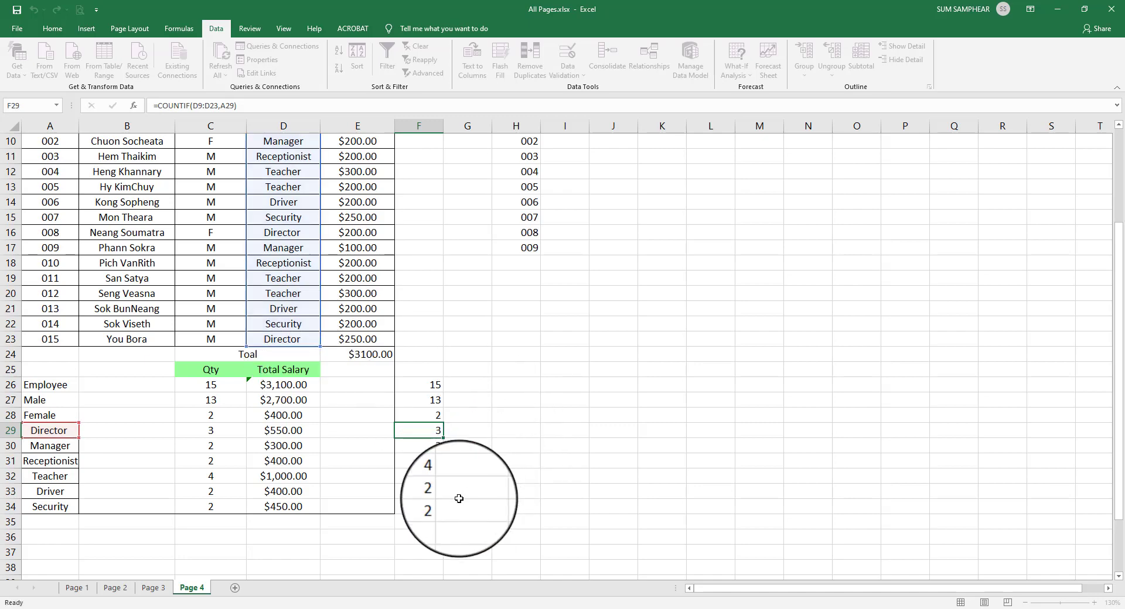
left_click(441, 506)
double_click(445, 507)
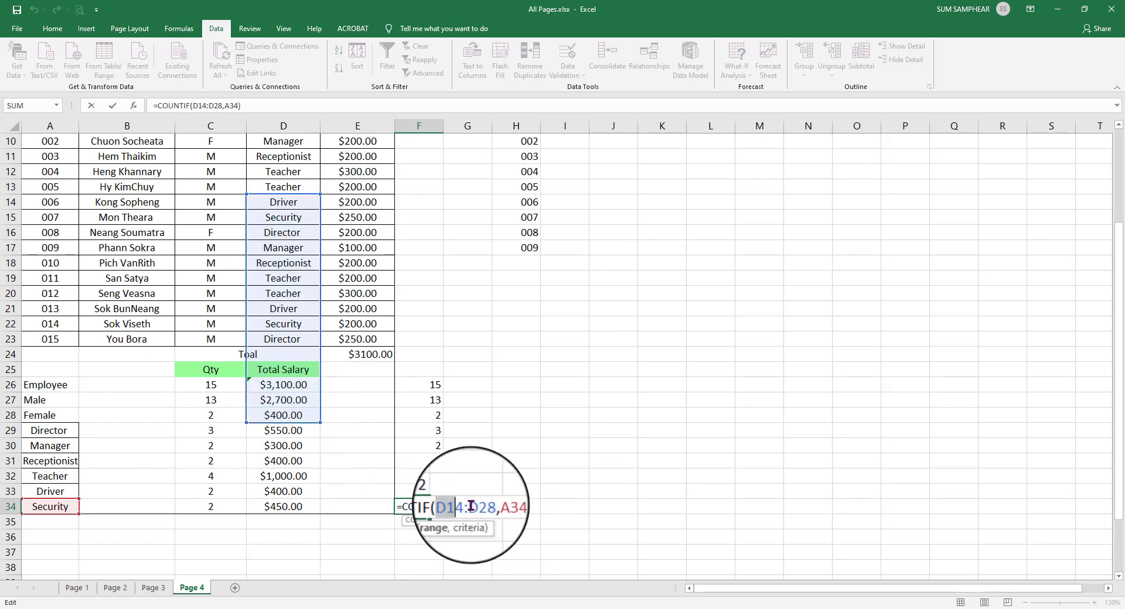
key("Escape")
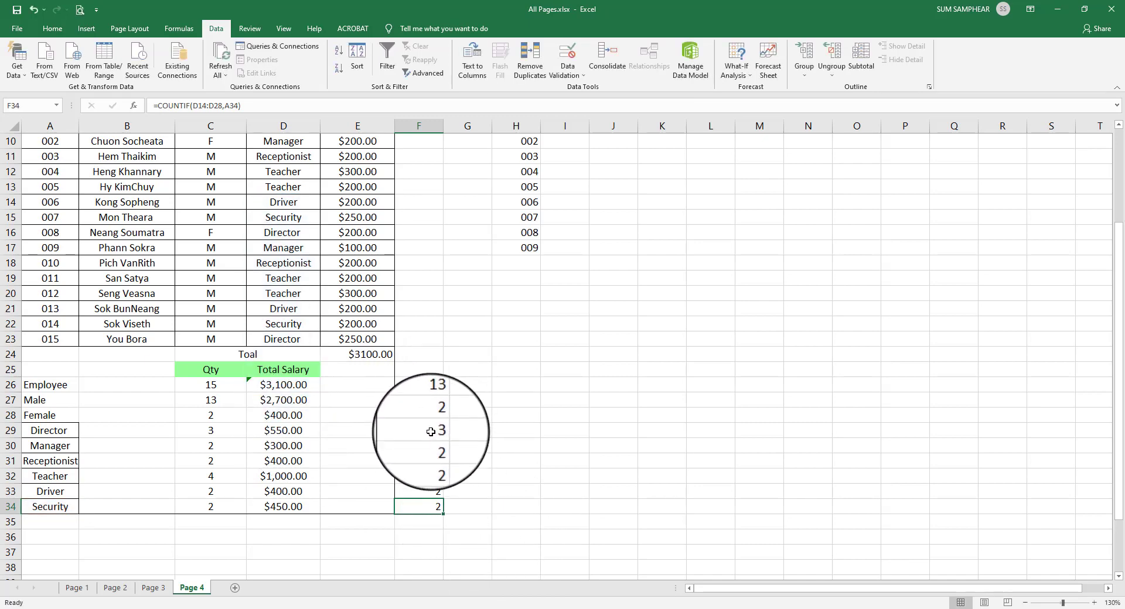
double_click(438, 430)
double_click(461, 435)
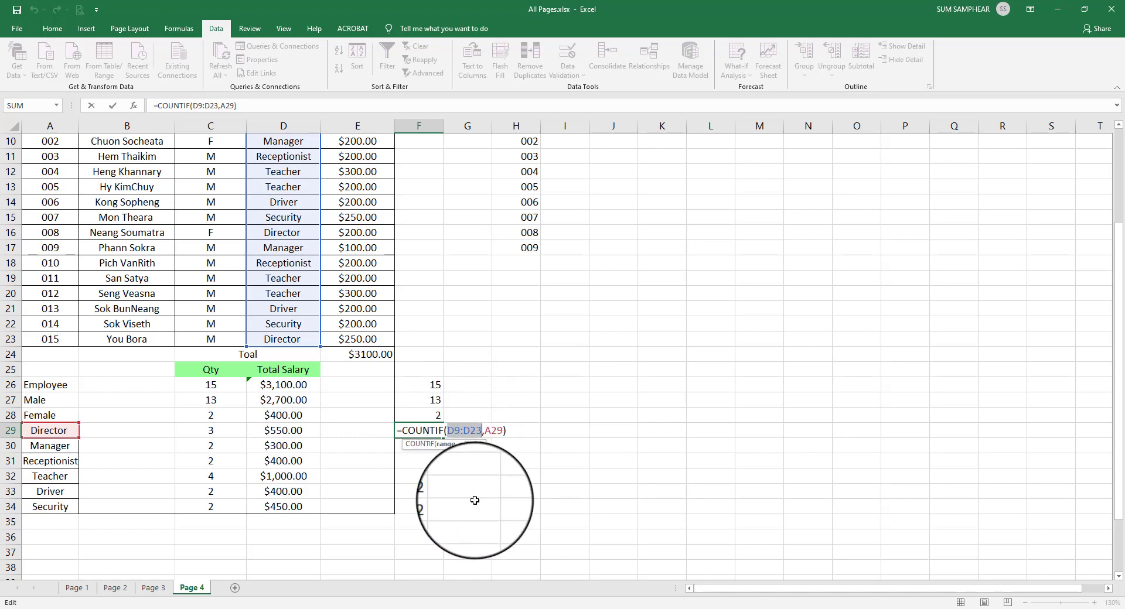
Review the job labels in A29:A32 against the Function values D9:D23
key("Return")
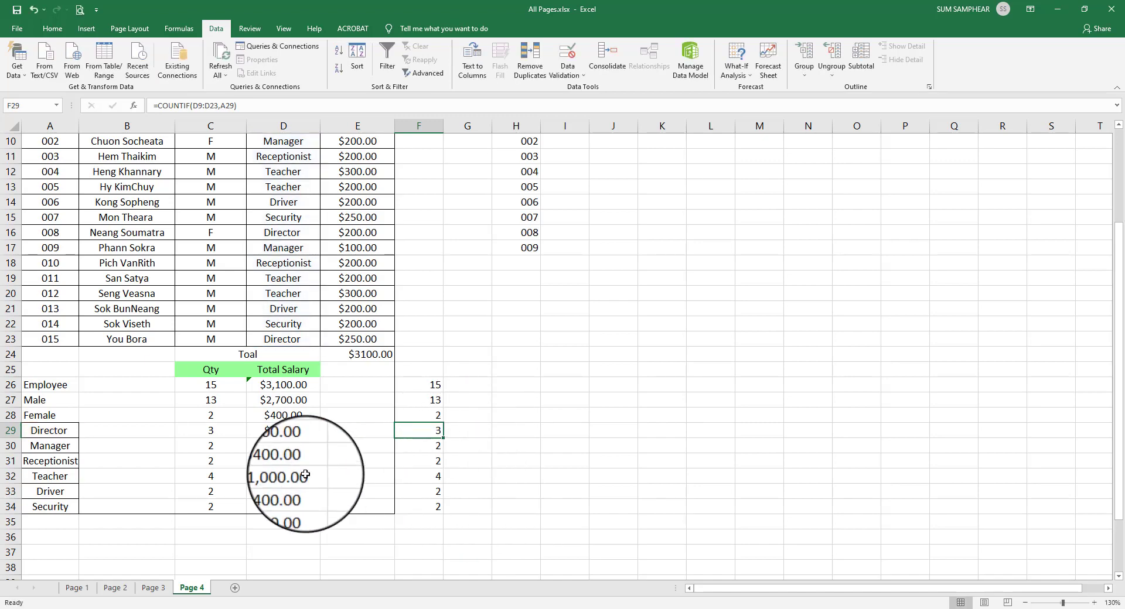
left_click(64, 477)
left_click(59, 432)
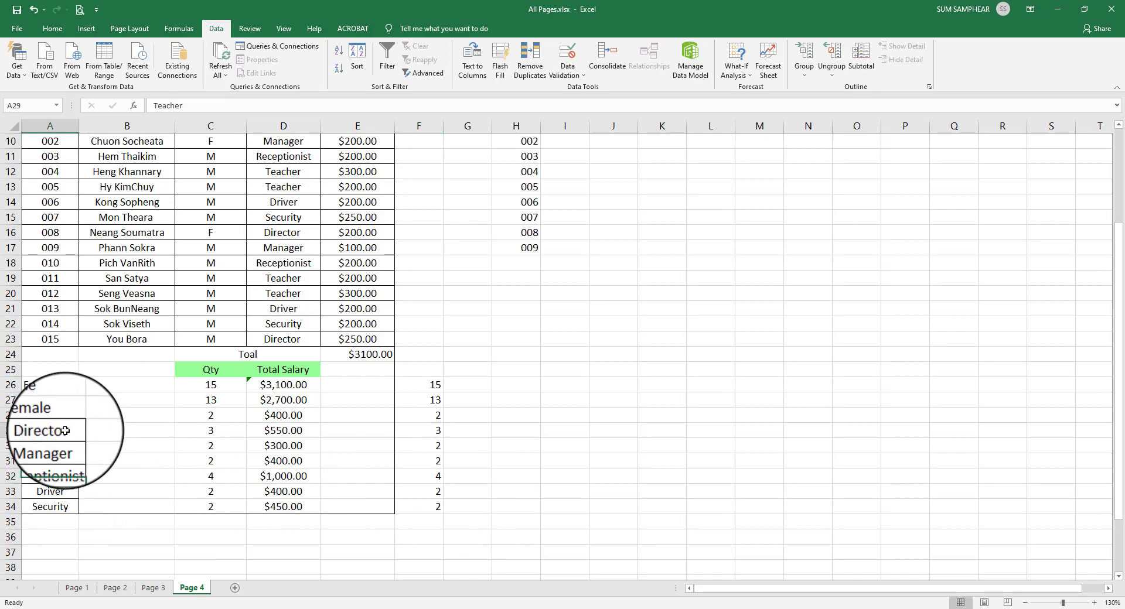
scroll(284, 218, "up", 1)
left_click_drag(283, 174, 292, 383)
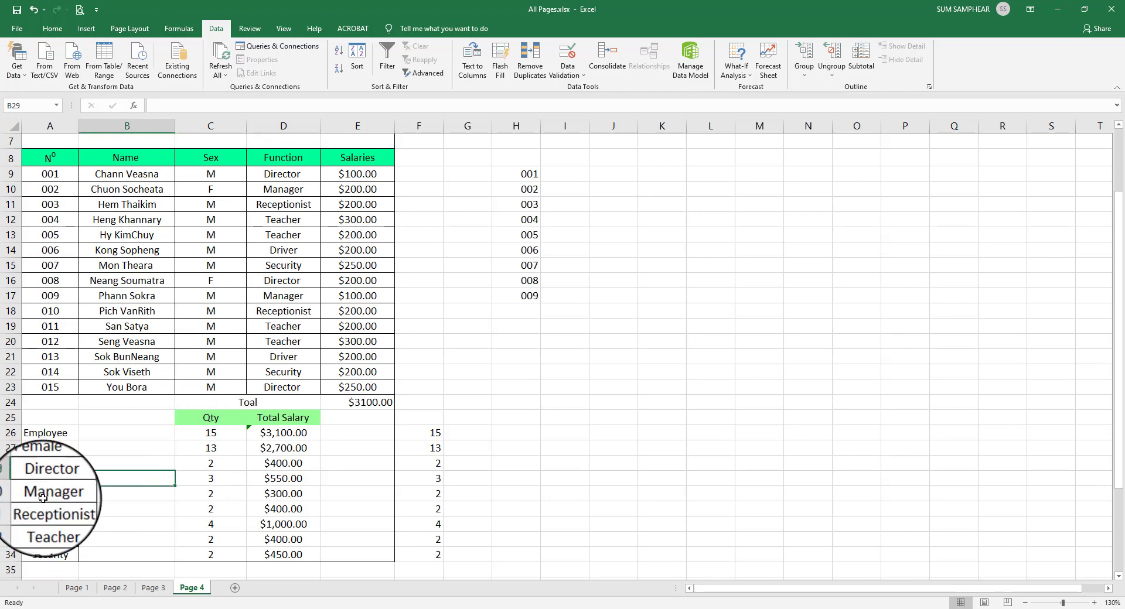
left_click(62, 494)
left_click_drag(283, 174, 297, 386)
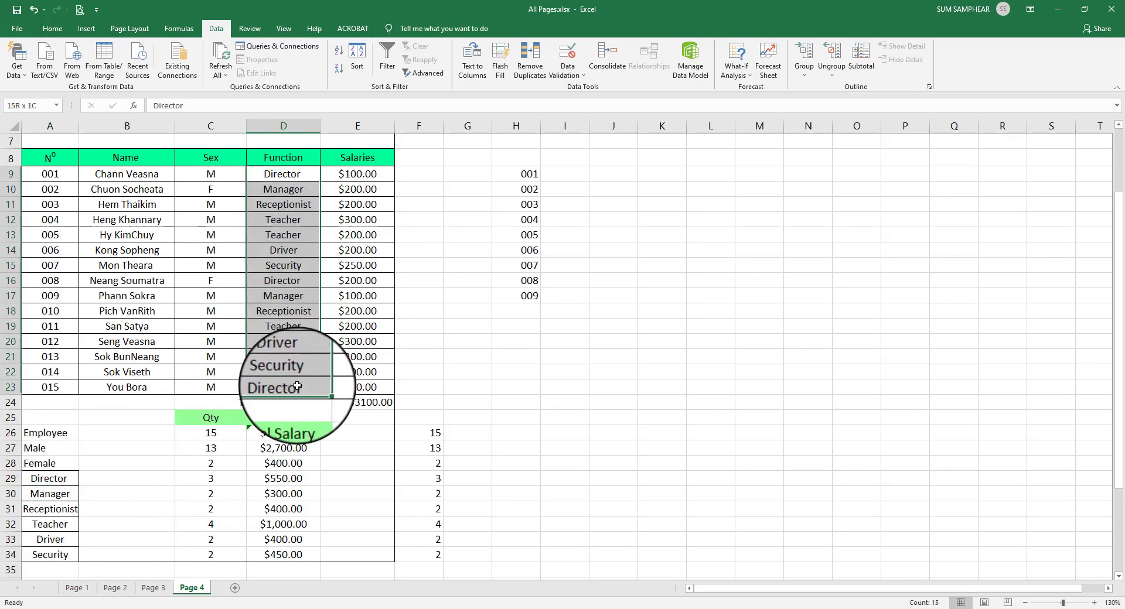
left_click(55, 519)
left_click(51, 509)
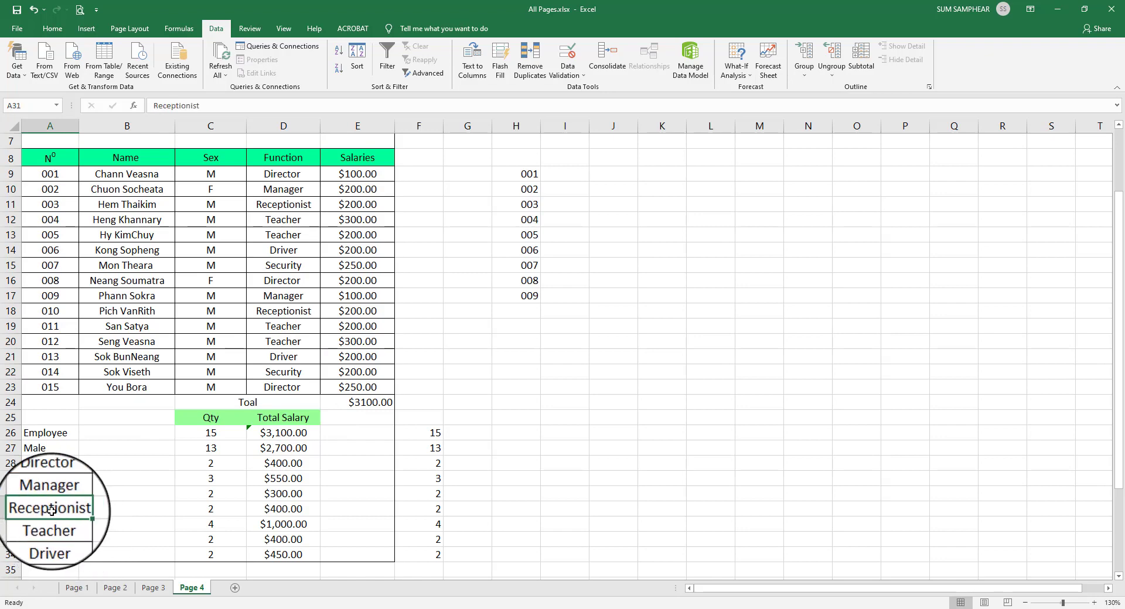
left_click_drag(283, 174, 301, 387)
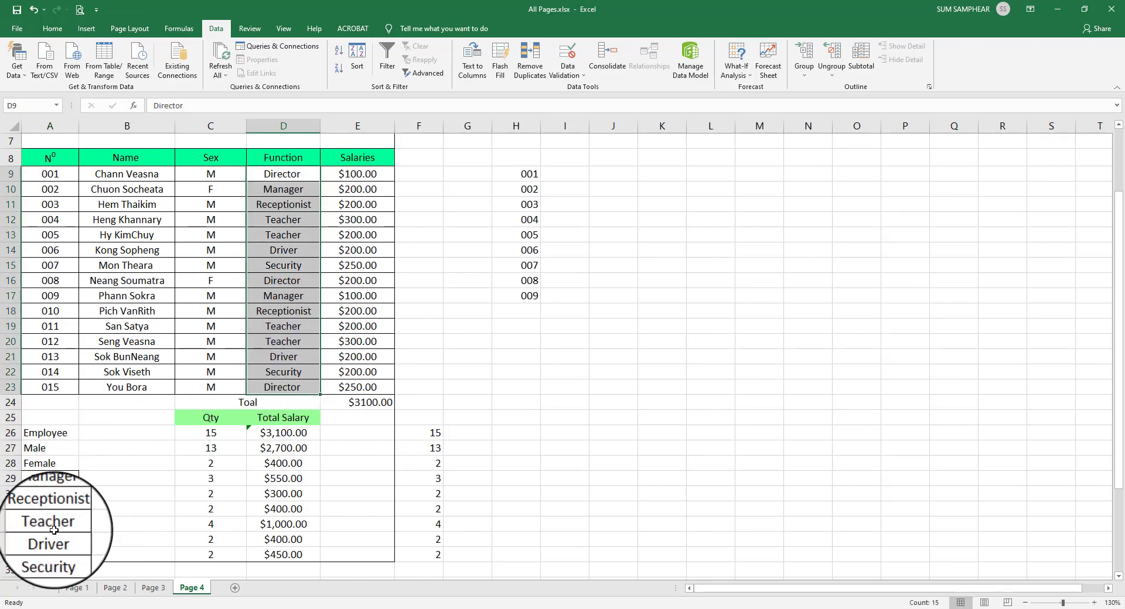
left_click_drag(284, 174, 293, 392)
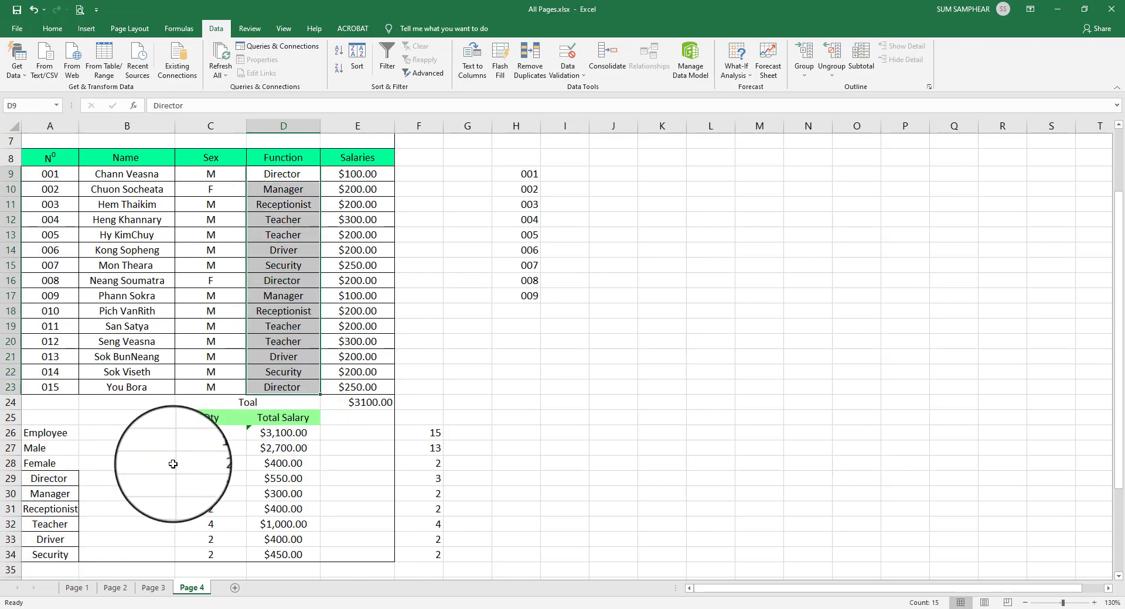
left_click_drag(283, 174, 282, 387)
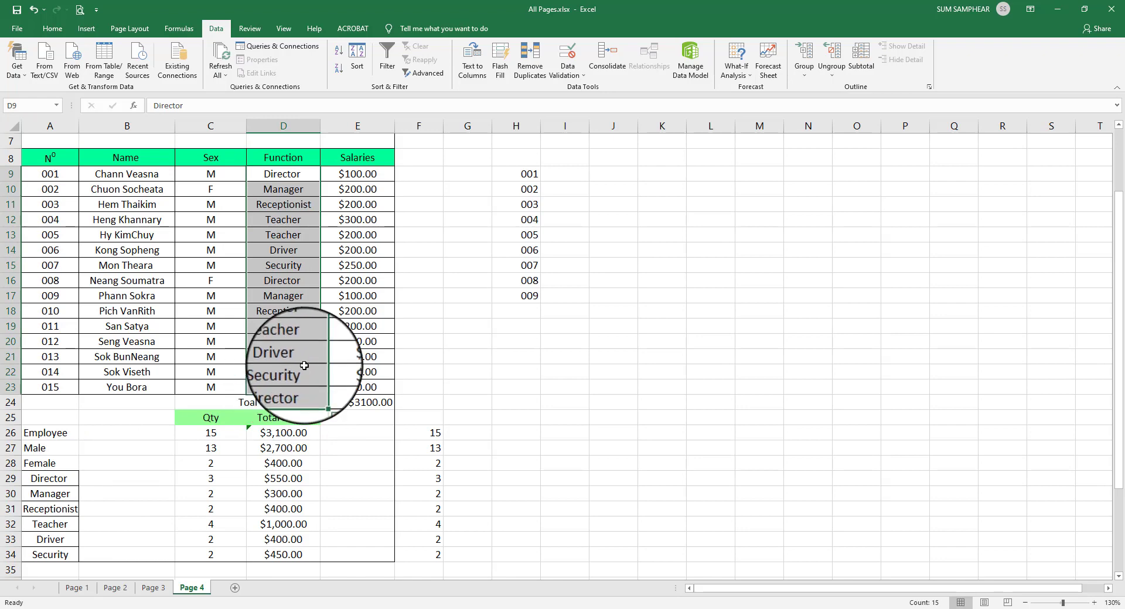
left_click(283, 235)
left_click_drag(284, 174, 281, 387)
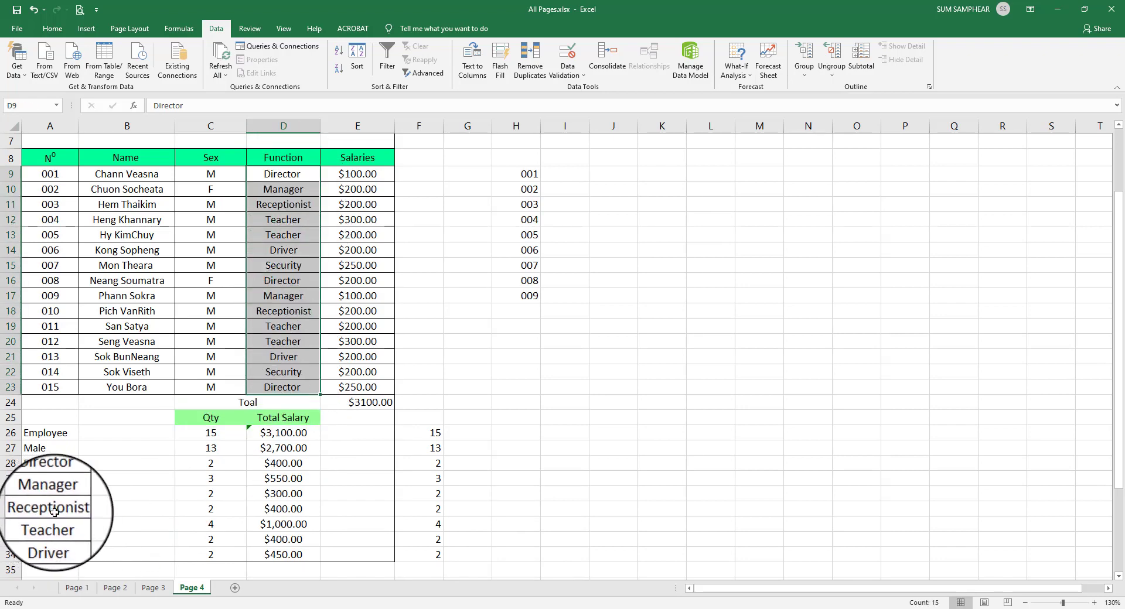
left_click(47, 477)
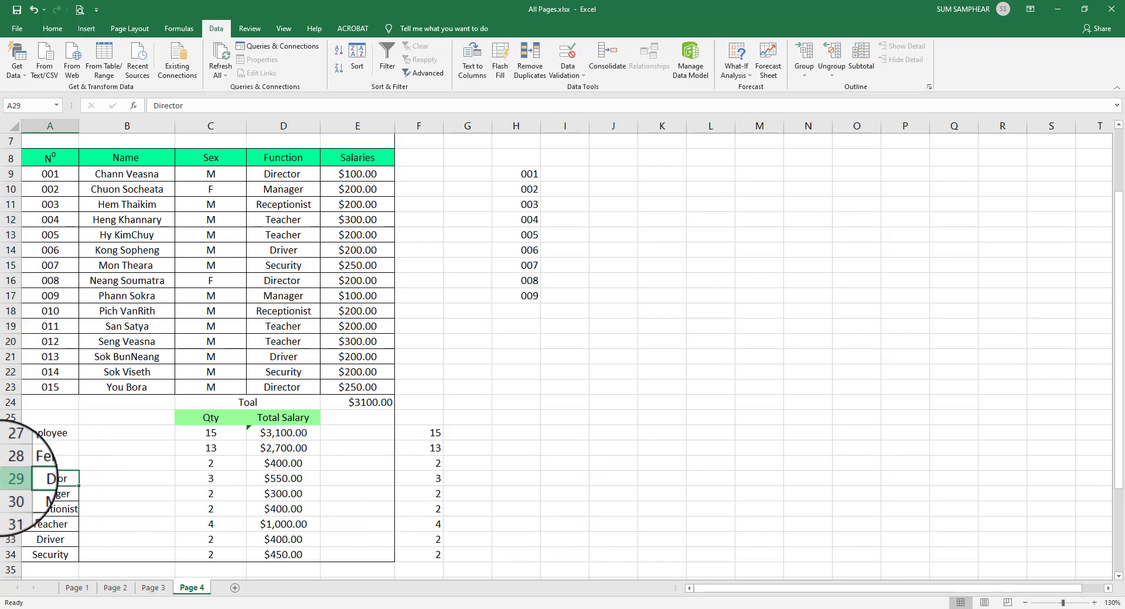
left_click(11, 478)
Clear the counts in F30:F34 and begin retyping =COUNTIF in F29
left_click(429, 482)
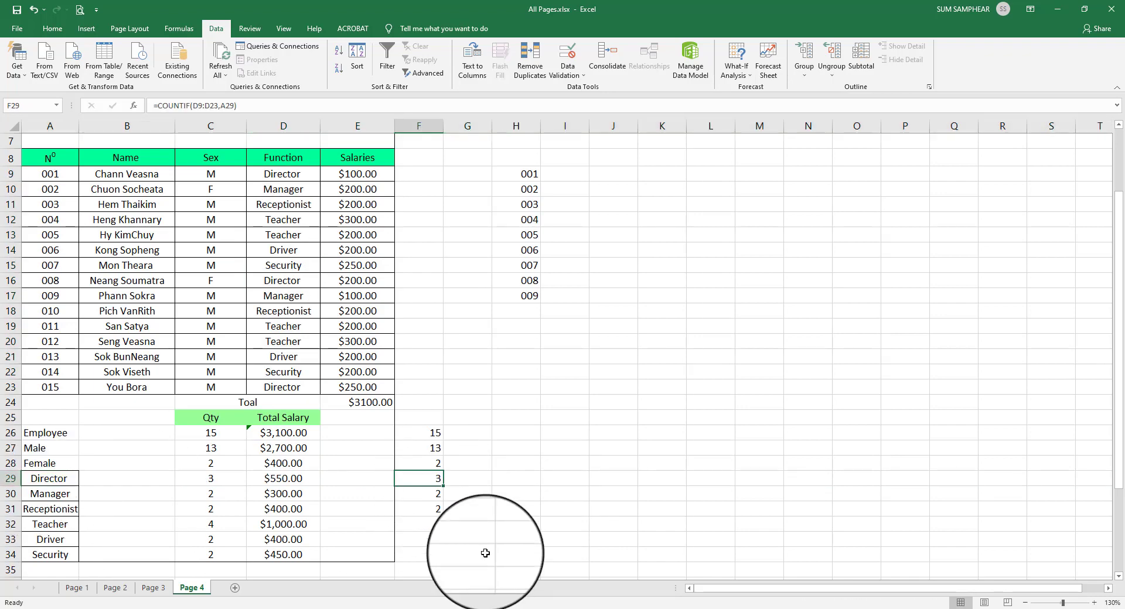
type("=")
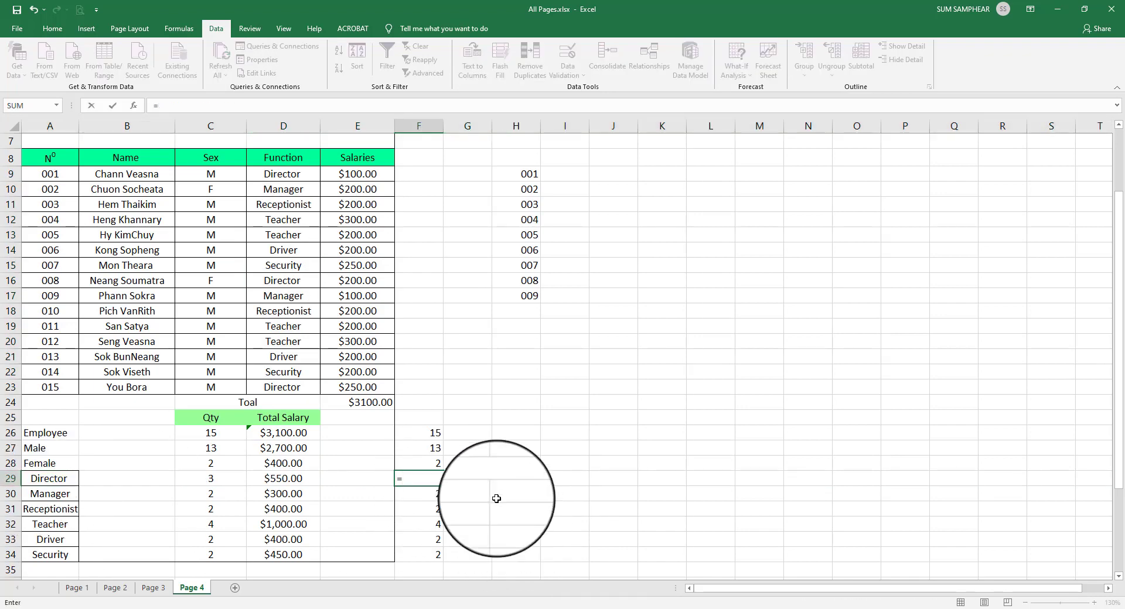
key("Escape")
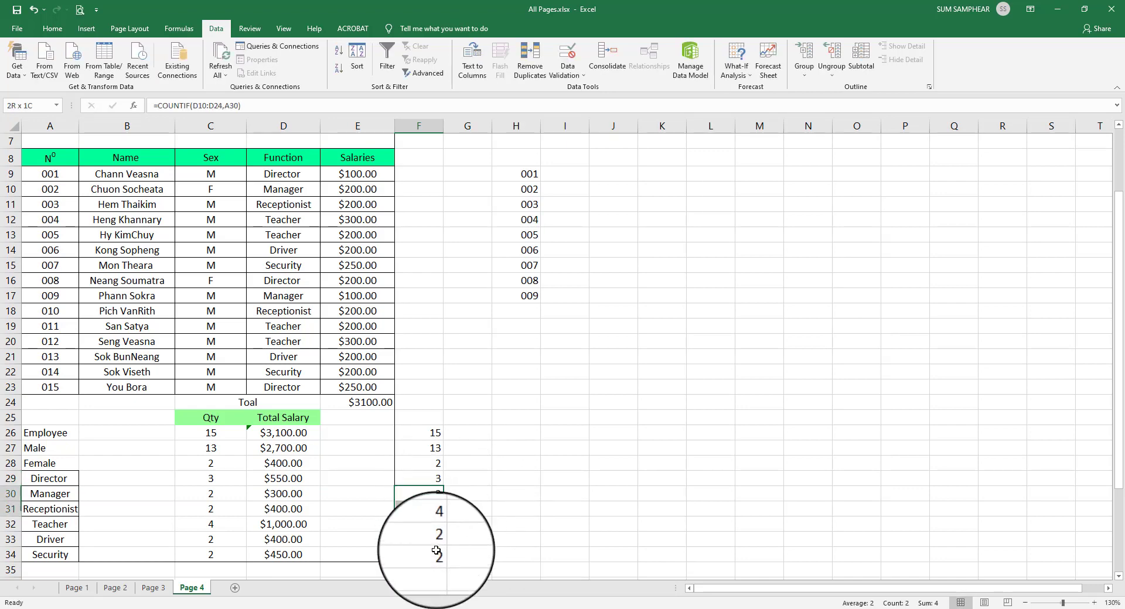
left_click_drag(436, 493, 431, 569)
key("Delete")
left_click(429, 480)
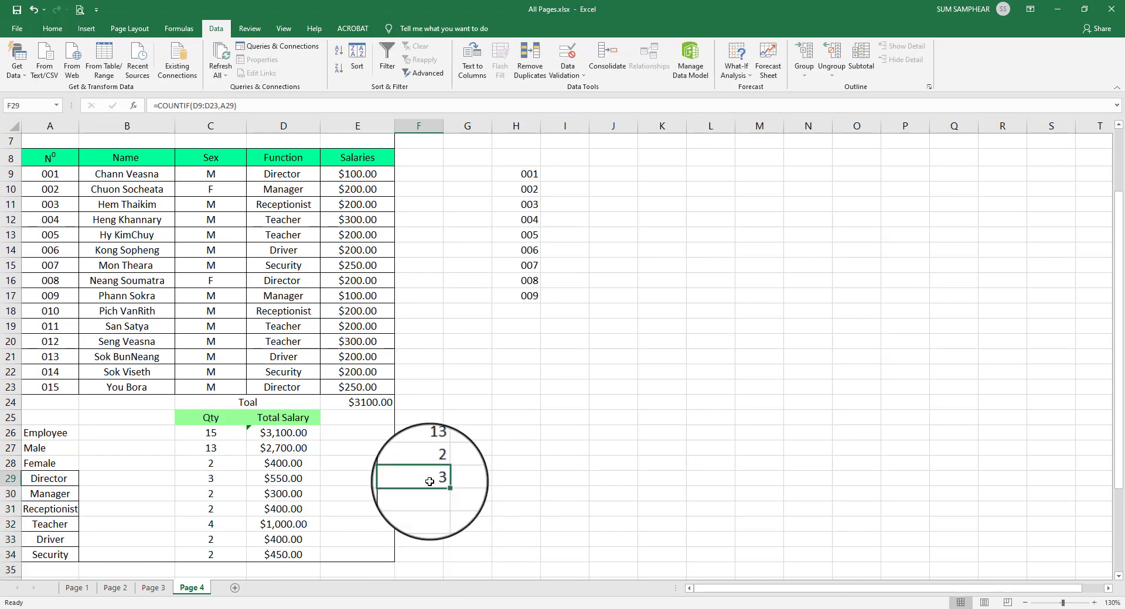
type("=countif(")
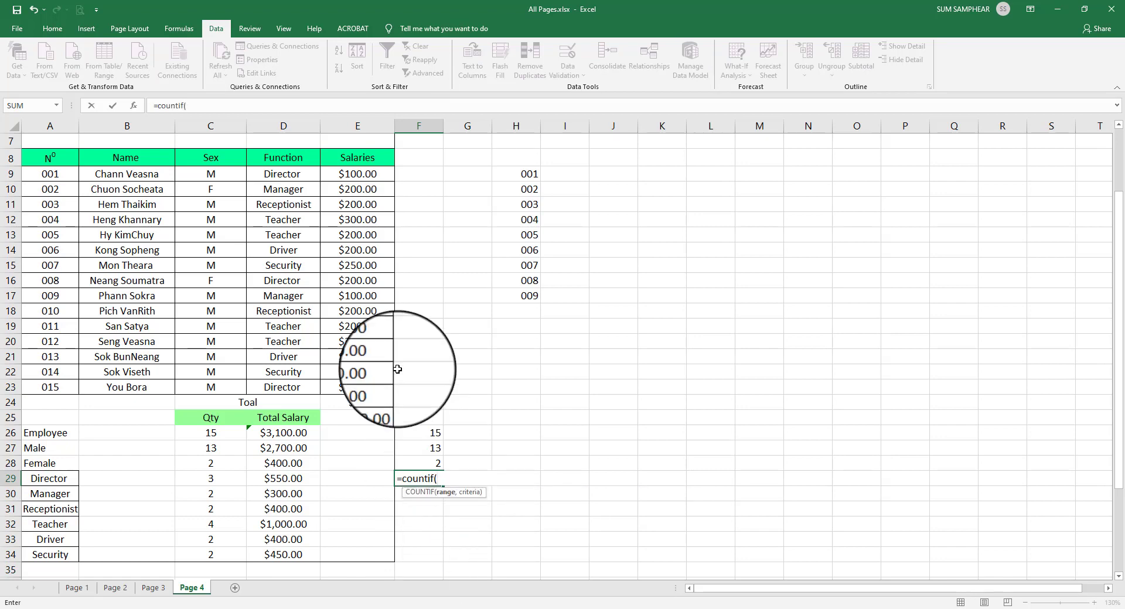
Finish F29 as =COUNTIF($D$9:$D$23,A29) with the range locked, returning 3
left_click_drag(282, 174, 298, 234)
left_click_drag(300, 376, 299, 389)
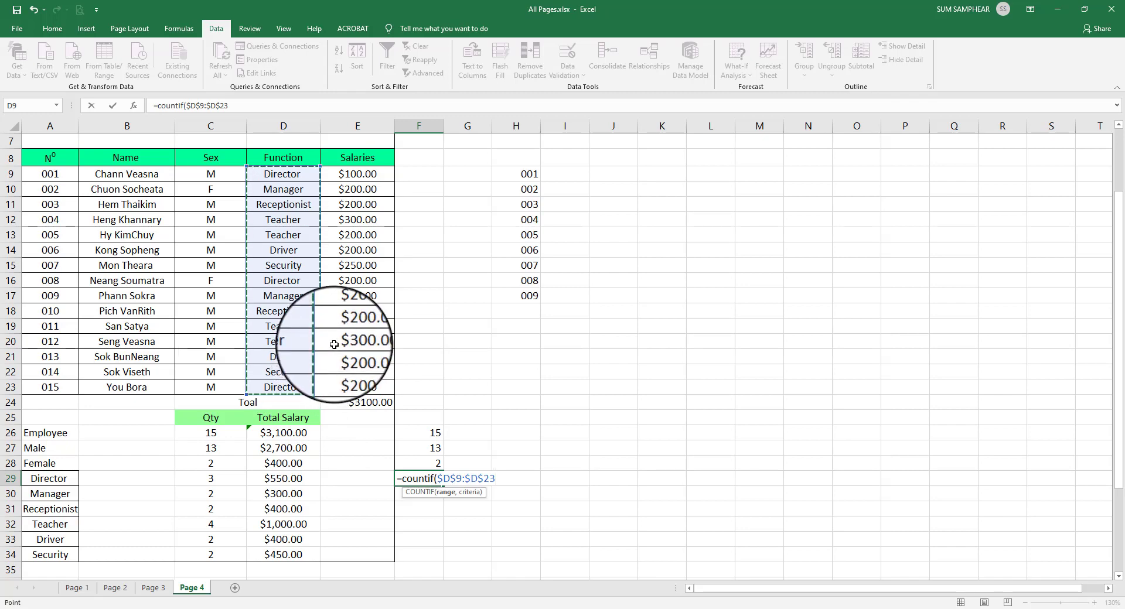
double_click(475, 479)
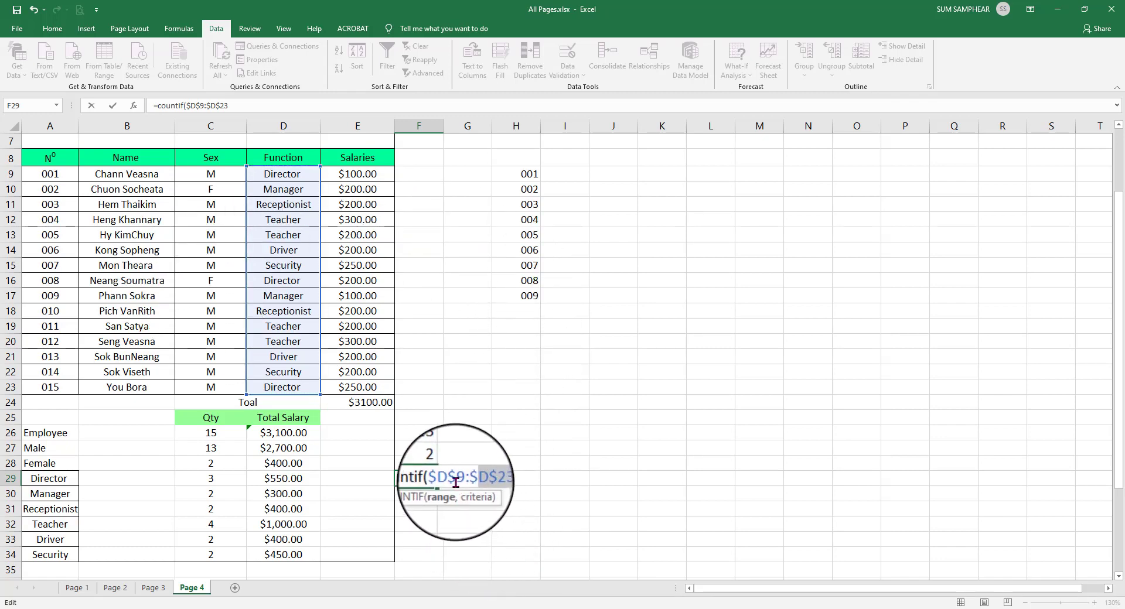
key("F4")
key("F4")
key("F4")
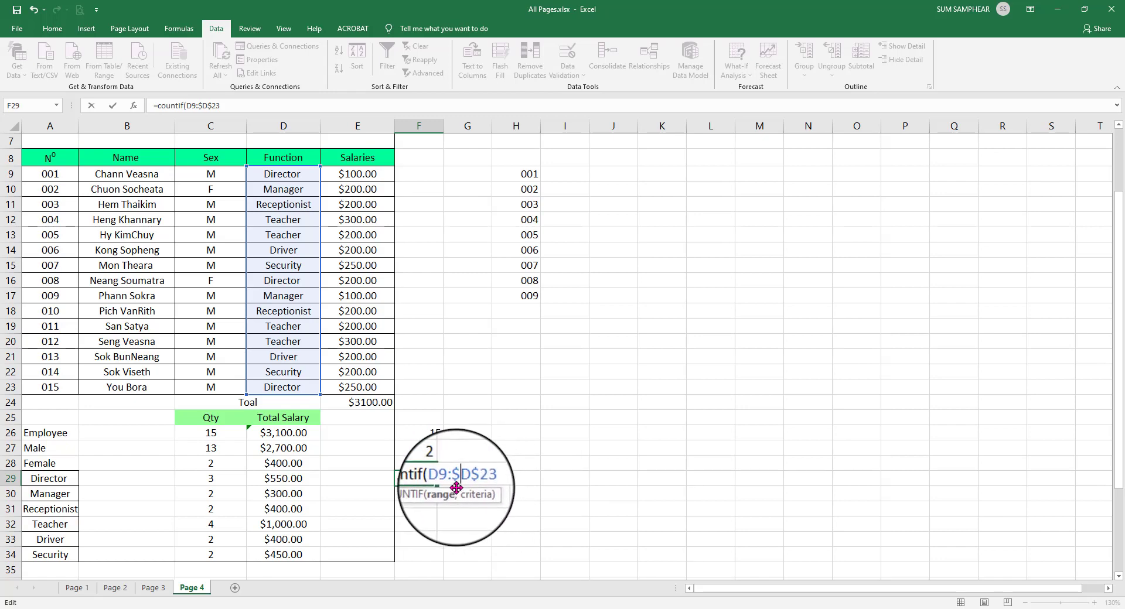
left_click_drag(454, 479, 477, 479)
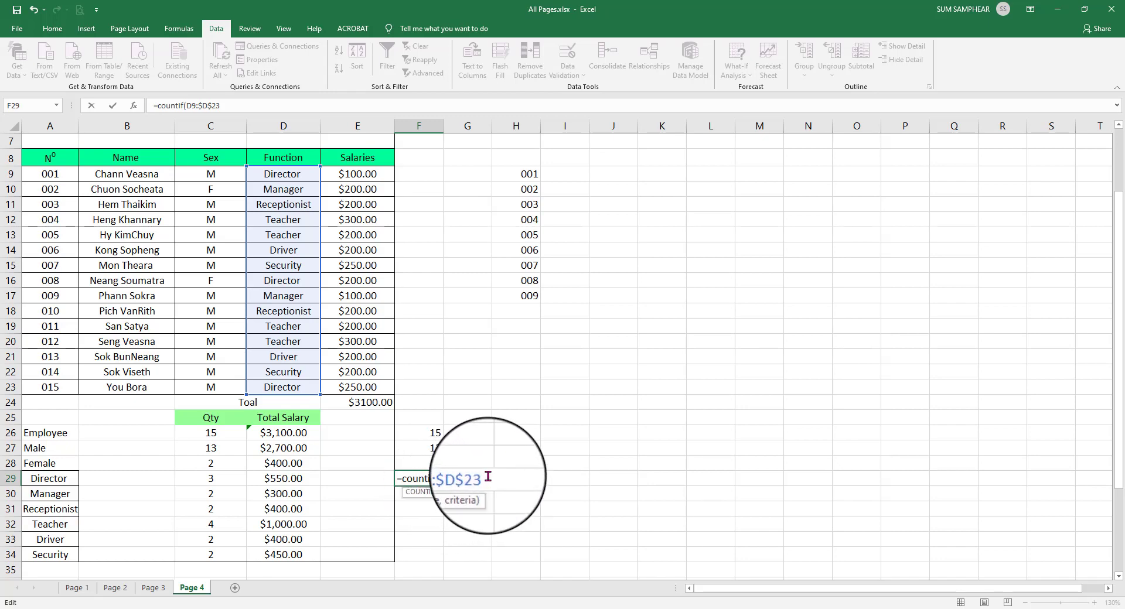
left_click(439, 478)
left_click_drag(438, 477, 499, 469)
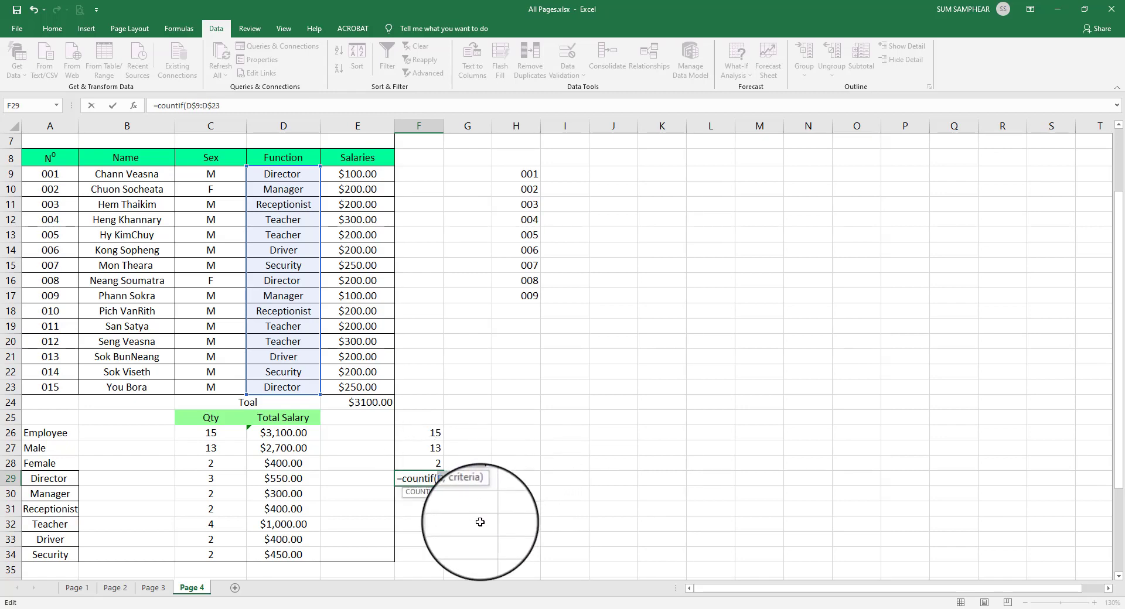
key("F4")
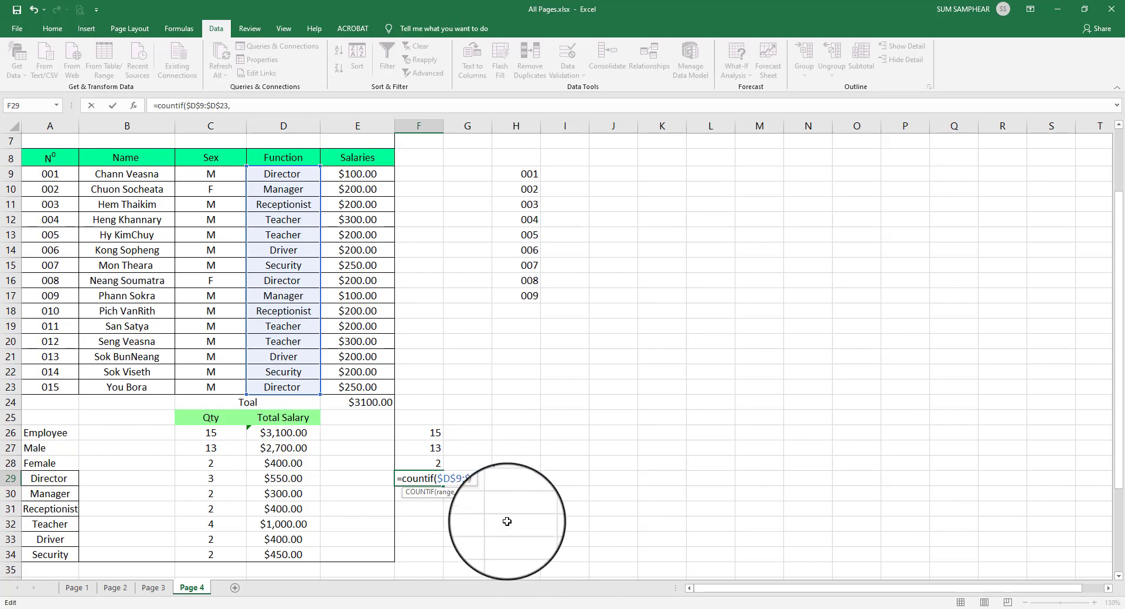
left_click(57, 481)
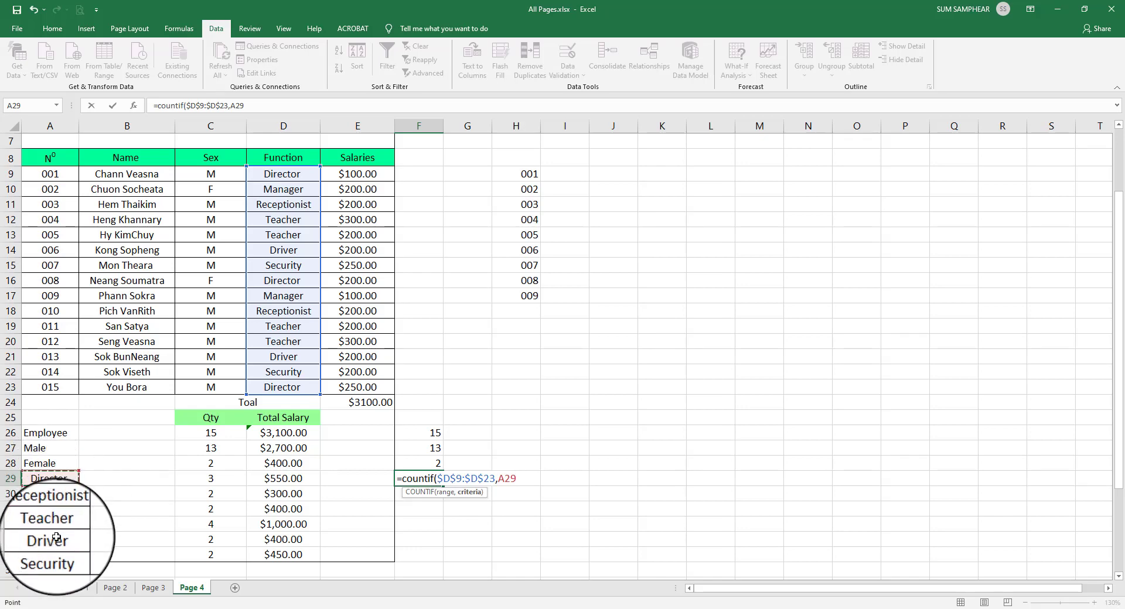
key("ctrl+Return")
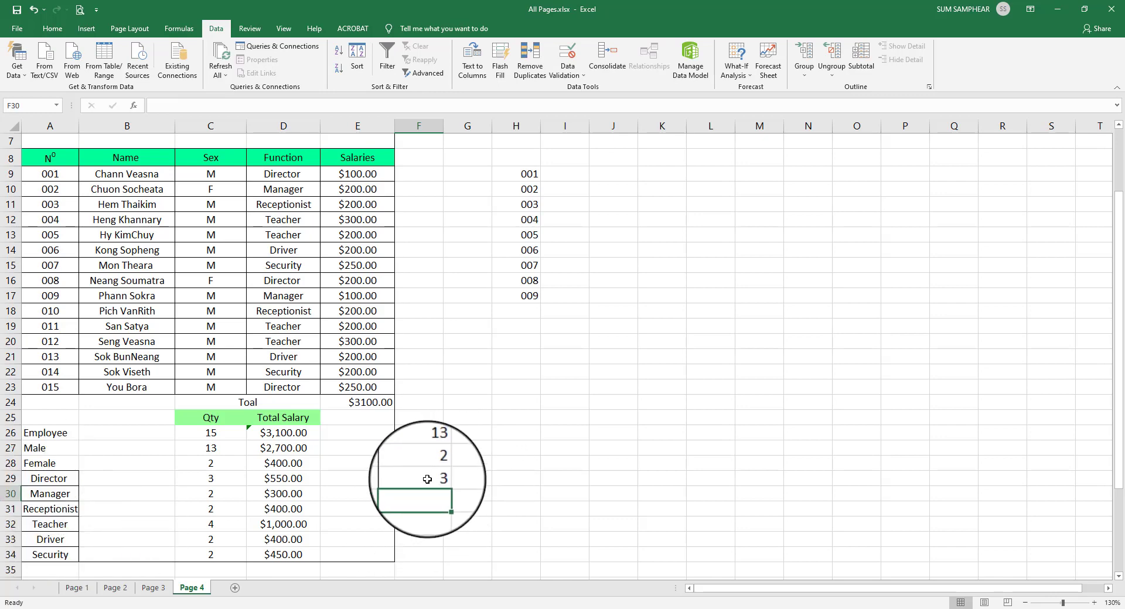
left_click_drag(446, 489, 445, 556)
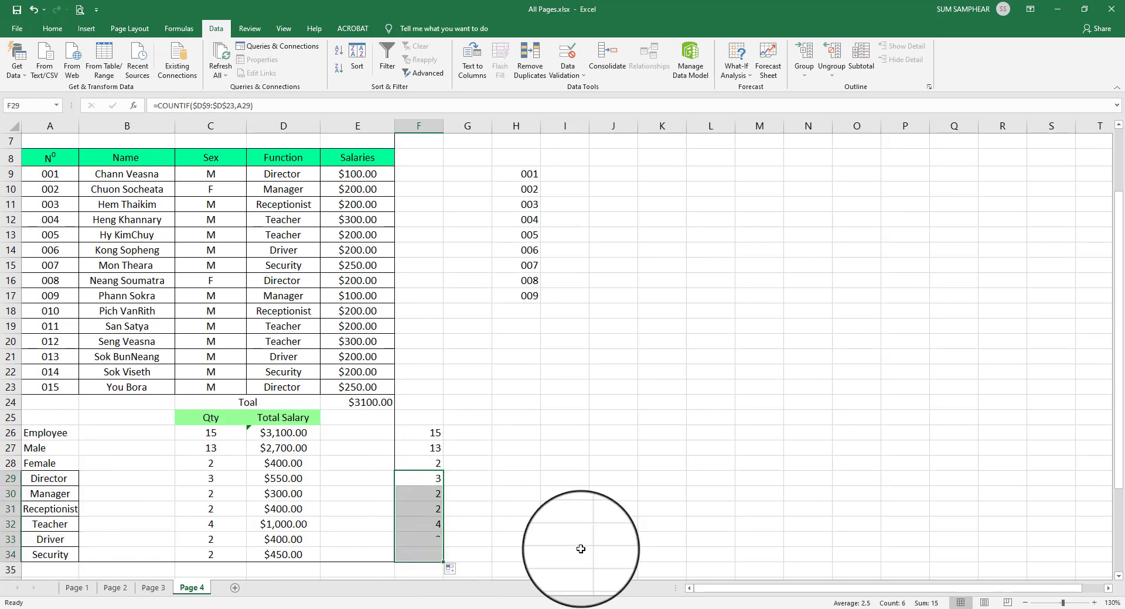
double_click(417, 524)
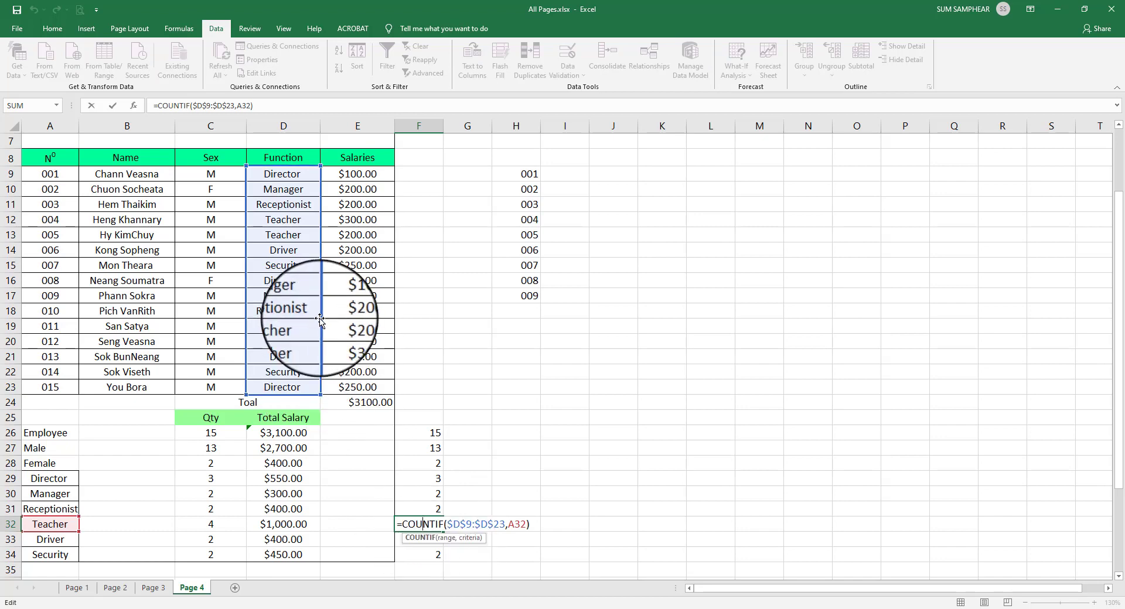
key("Escape")
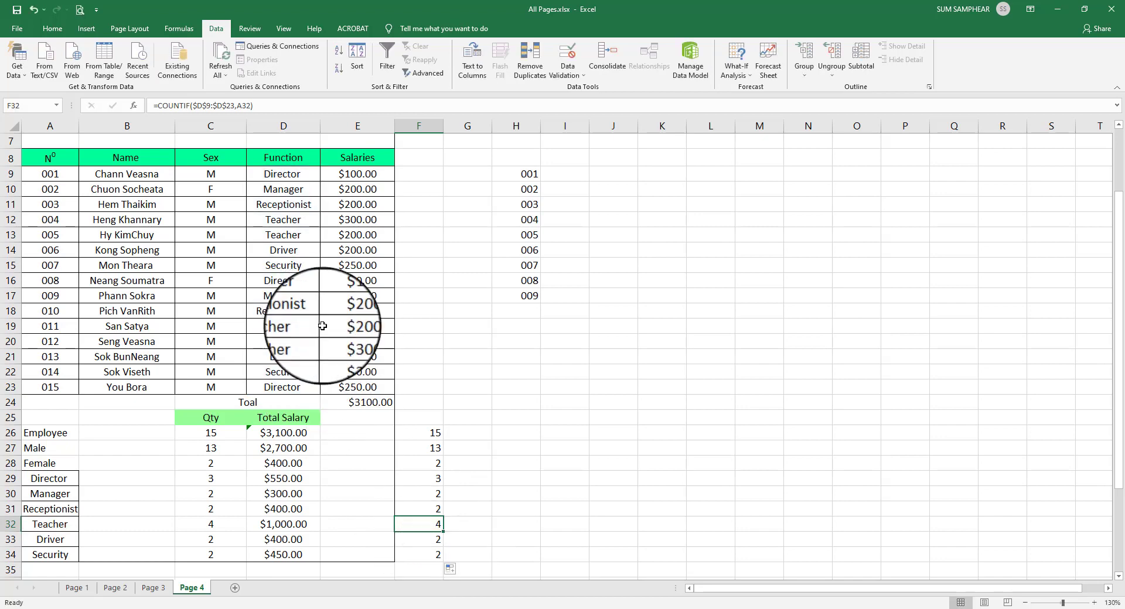
double_click(425, 555)
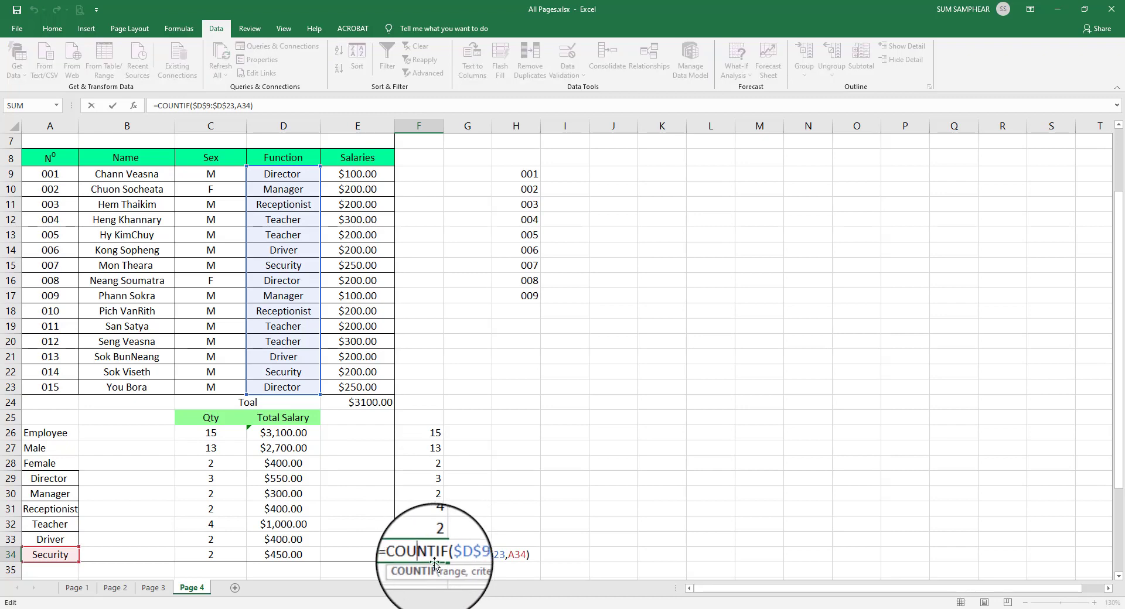
left_click_drag(460, 555, 505, 555)
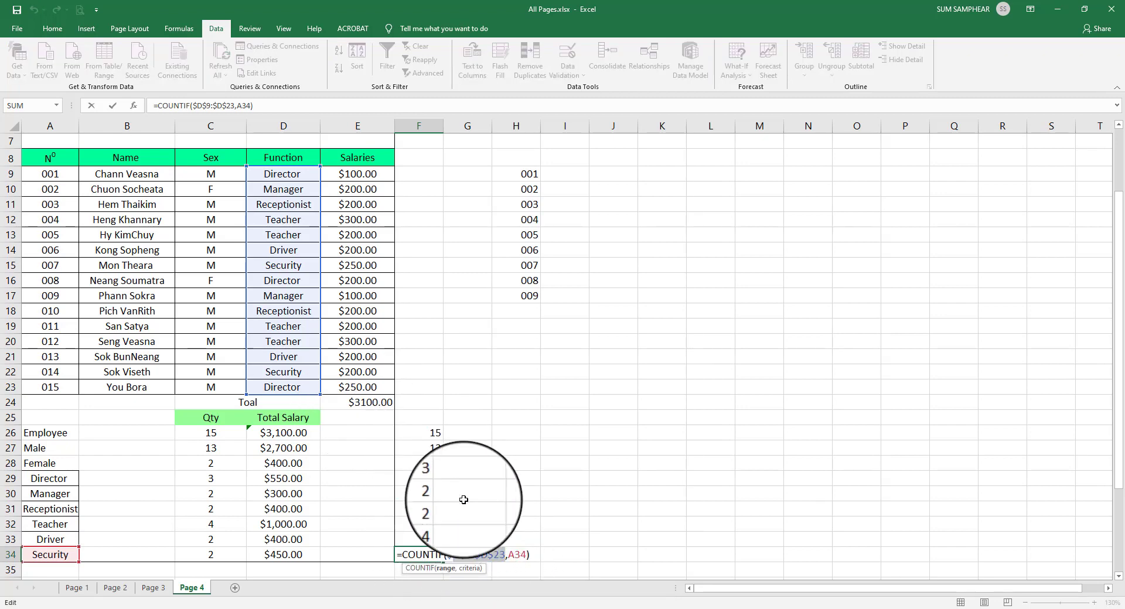
key("Escape")
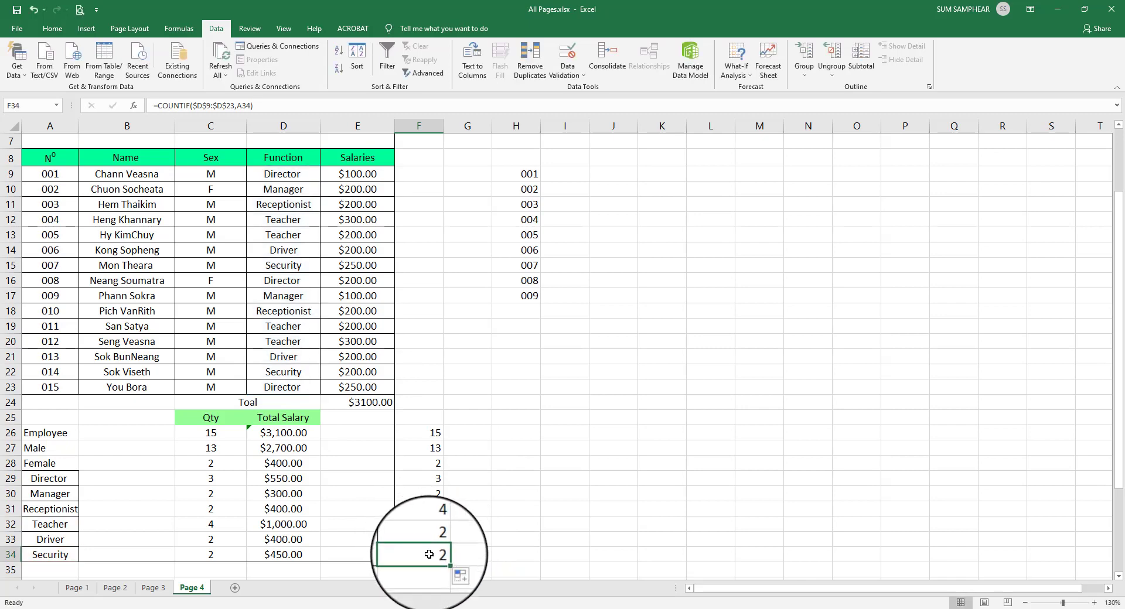
double_click(418, 555)
left_click_drag(429, 555, 505, 554)
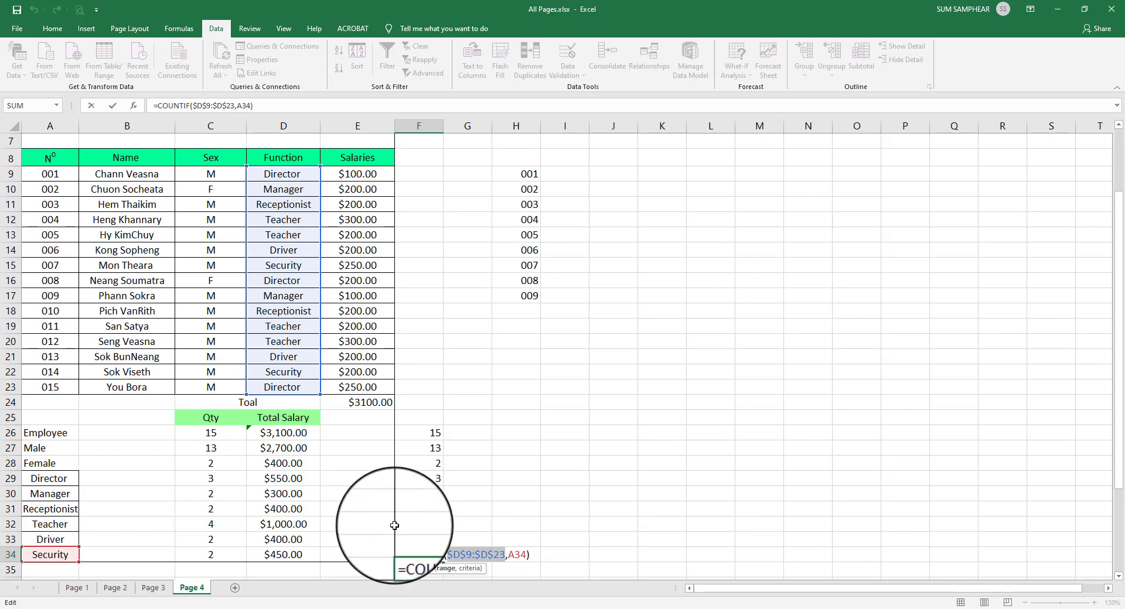
key("Escape")
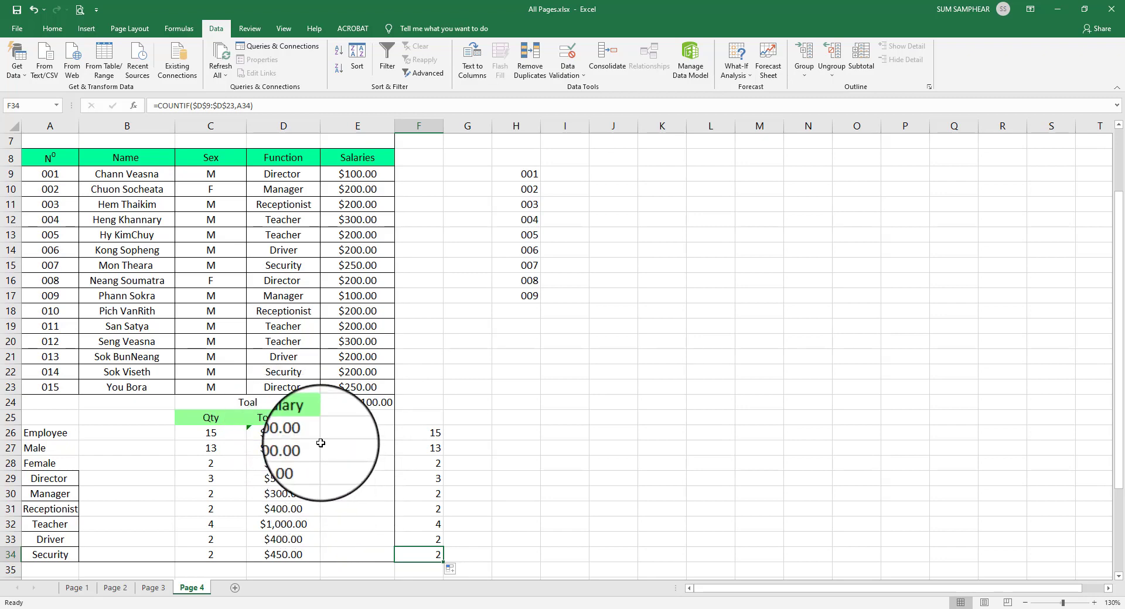
Inspect D26's Total Salary formula and check whether E24 holds a typed value
left_click(273, 433)
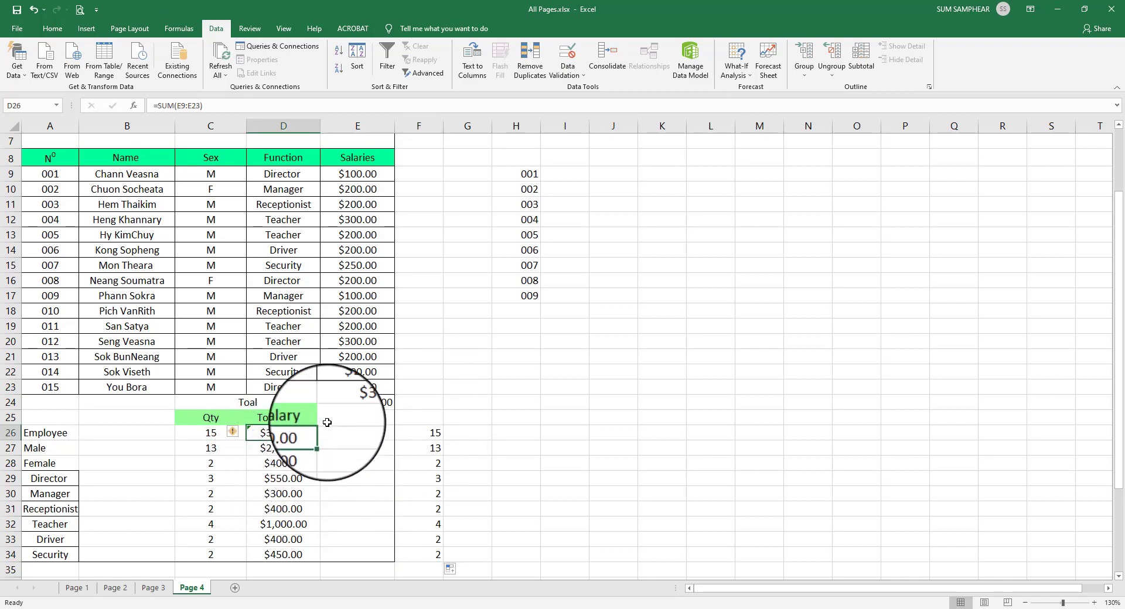
left_click_drag(358, 174, 357, 386)
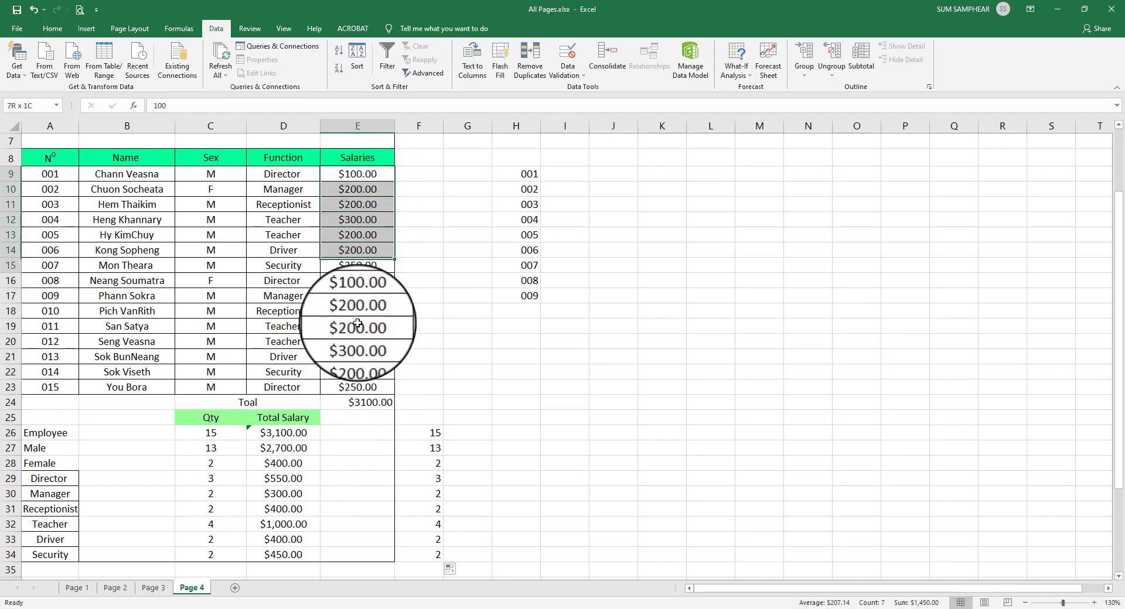
left_click(360, 402)
double_click(360, 402)
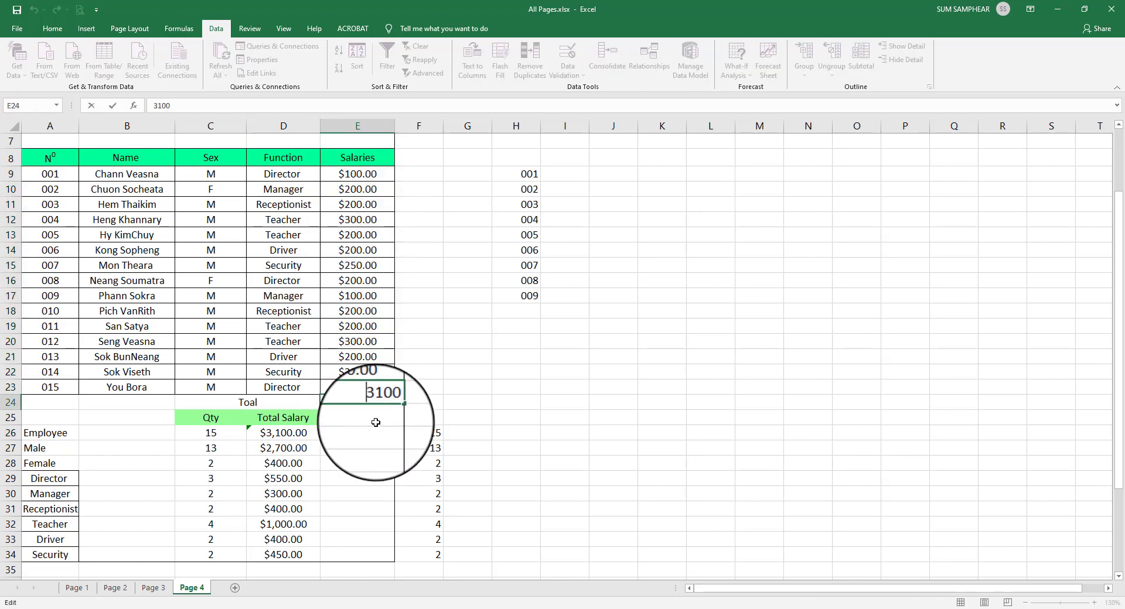
key("Escape")
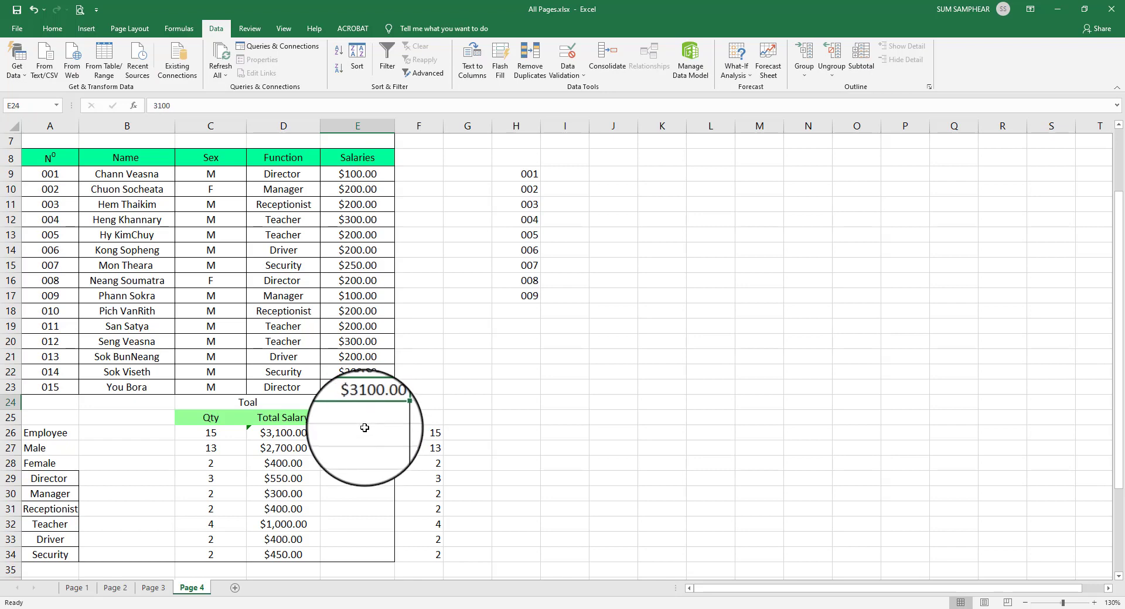
Replace E24's typed total with =SUM(E9:E23), still showing $3100.00
left_click(366, 433)
left_click(362, 406)
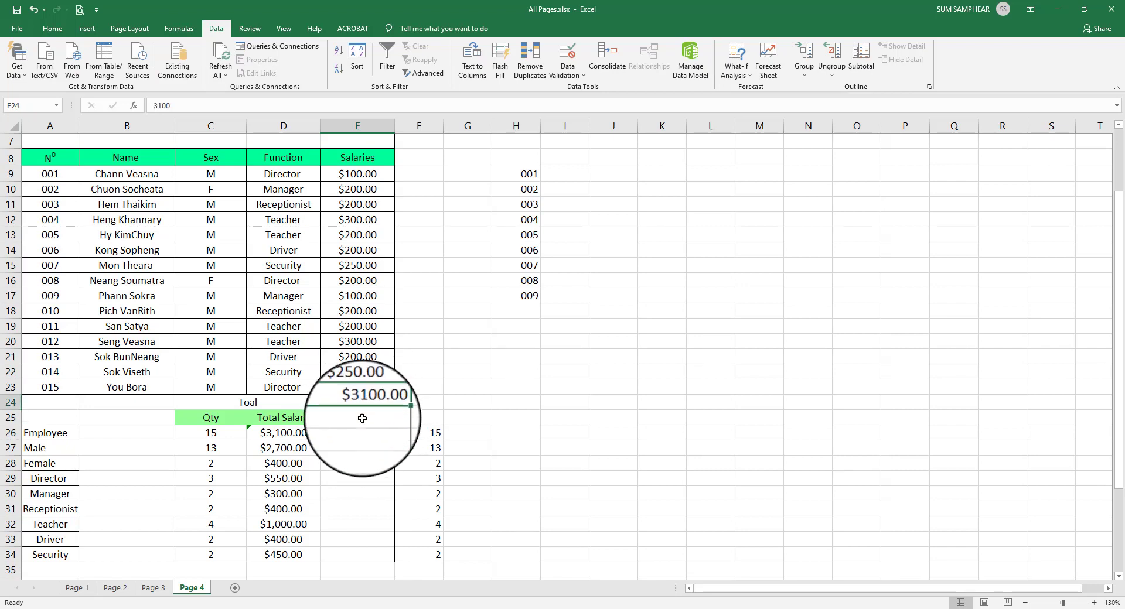
type("=sum")
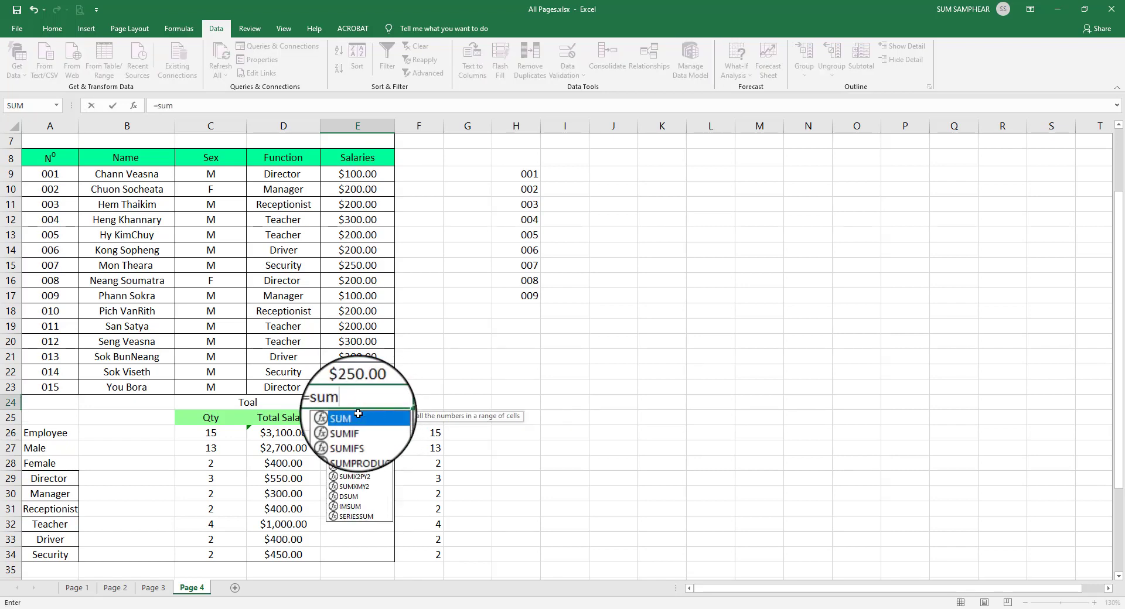
type("(")
left_click_drag(358, 174, 368, 382)
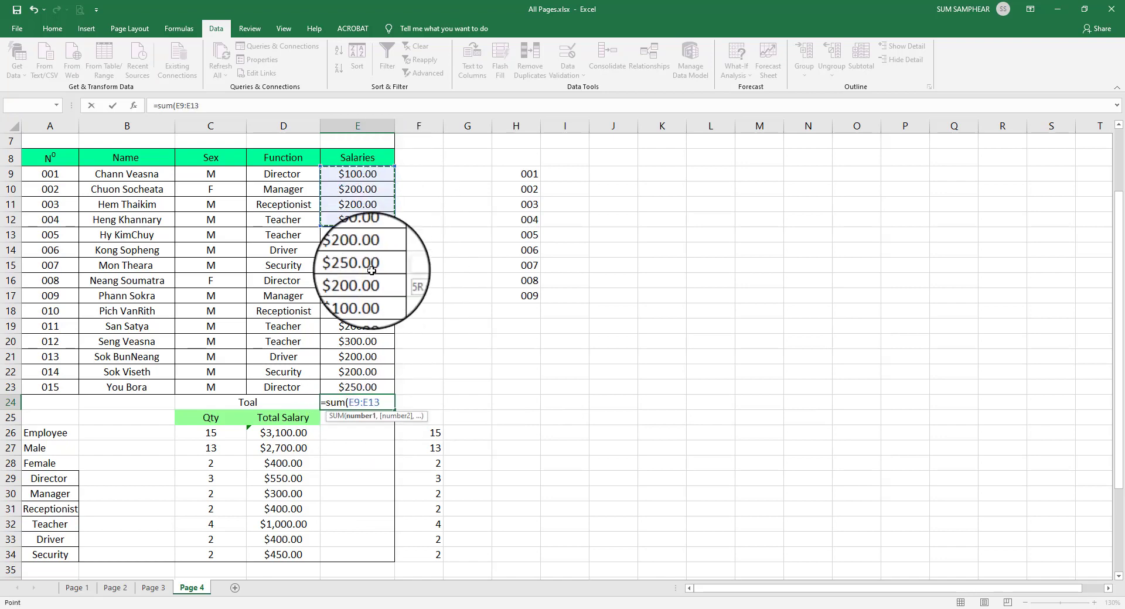
key("ctrl+Return")
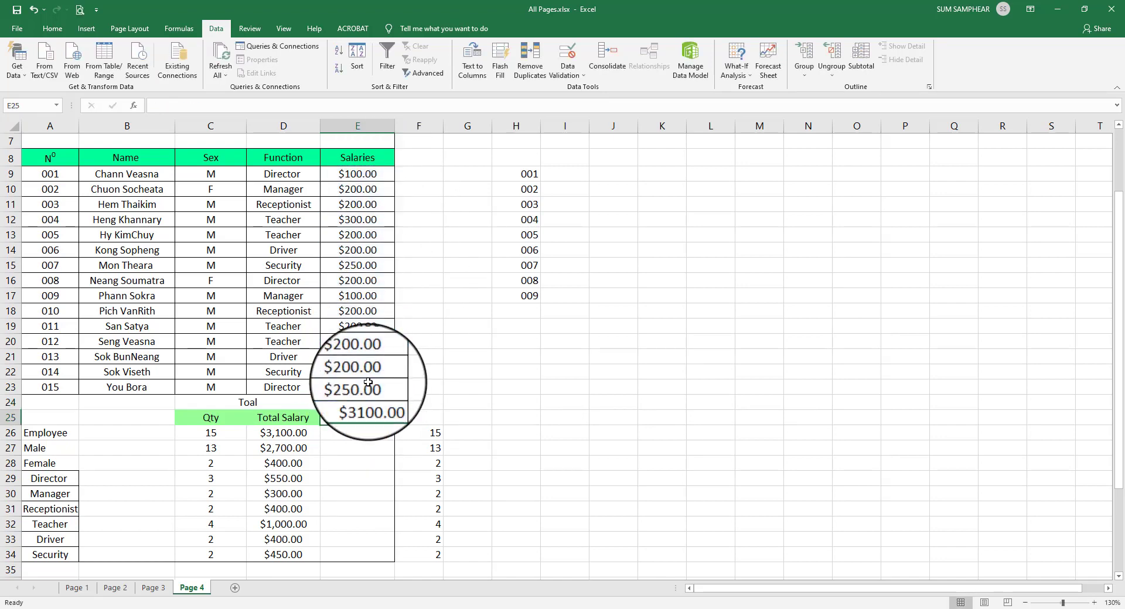
Cancel the stray edit in Total Salary cell D26
left_click(283, 433)
type("-")
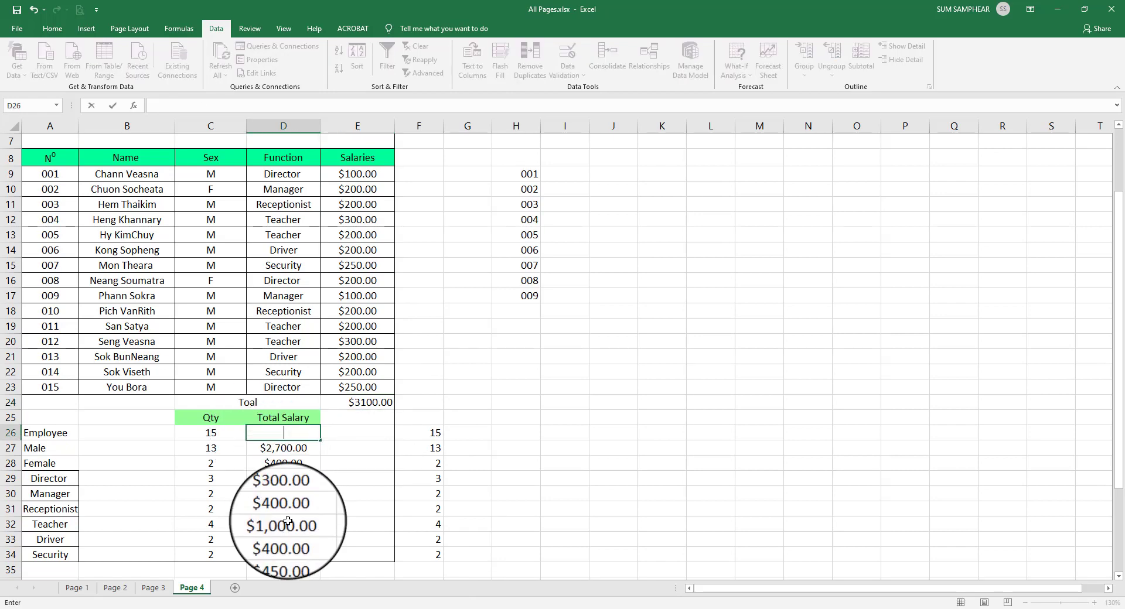
key("Return")
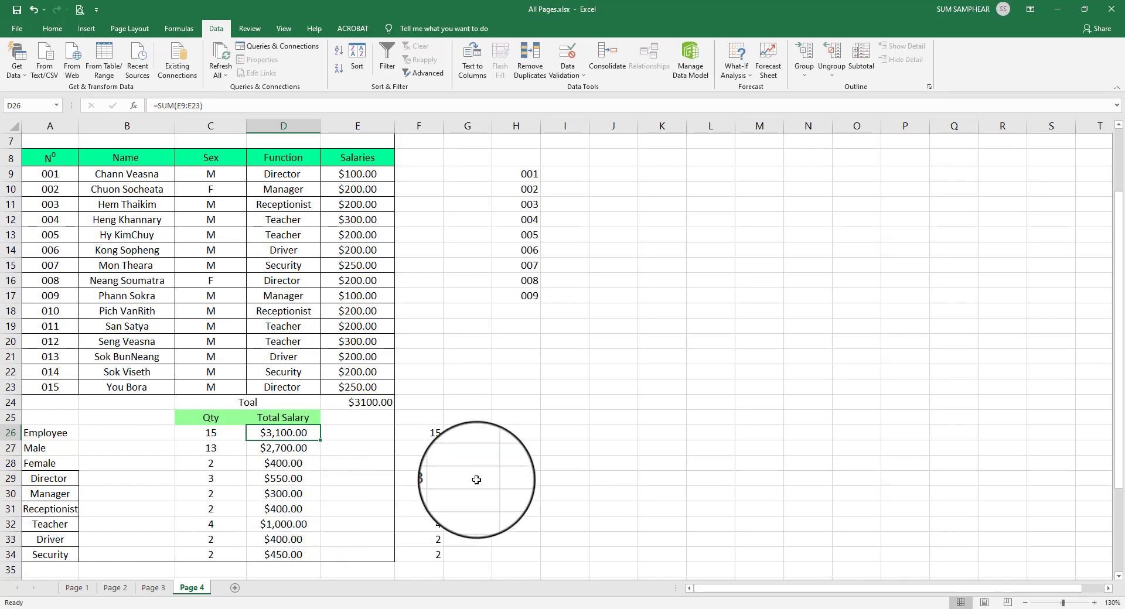
Enter =SUM(E9:E23) in G26 and autofit column G to show it
left_click(467, 433)
type("=")
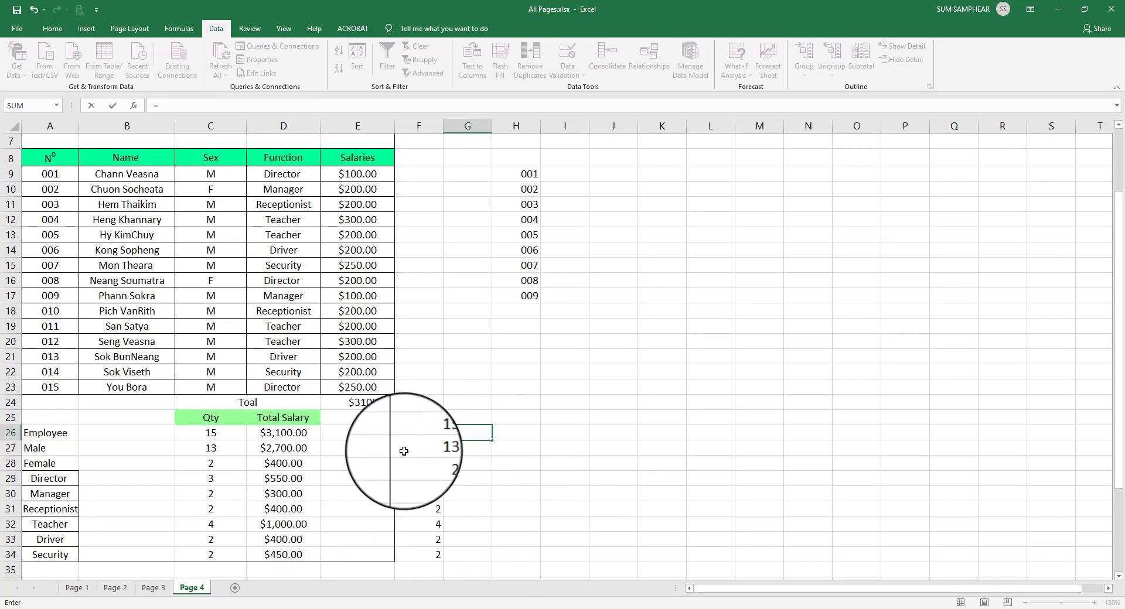
type("s")
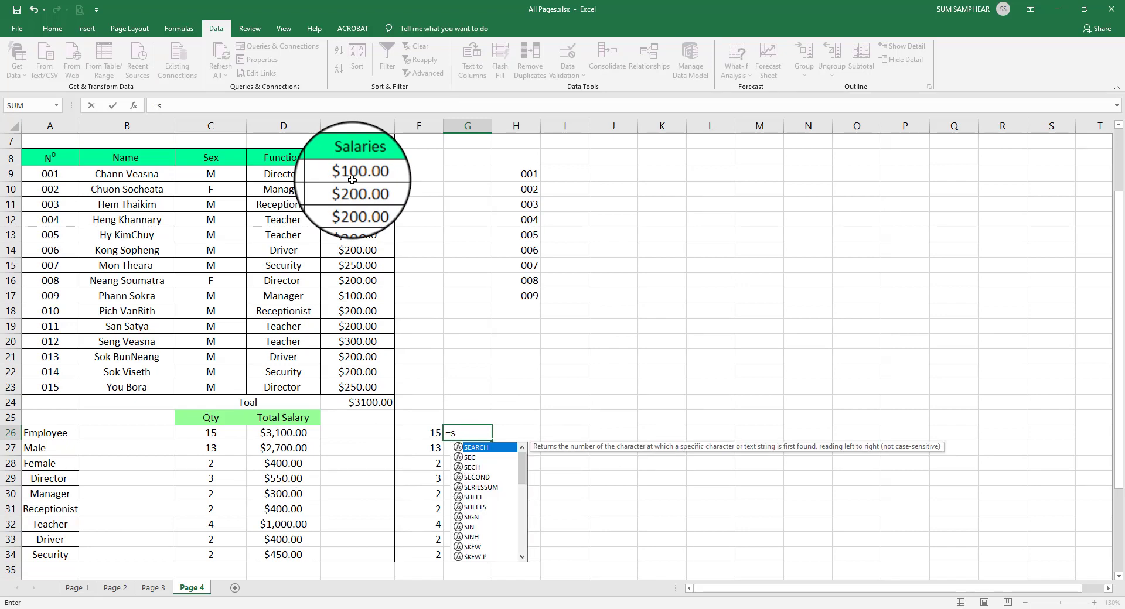
type("um(")
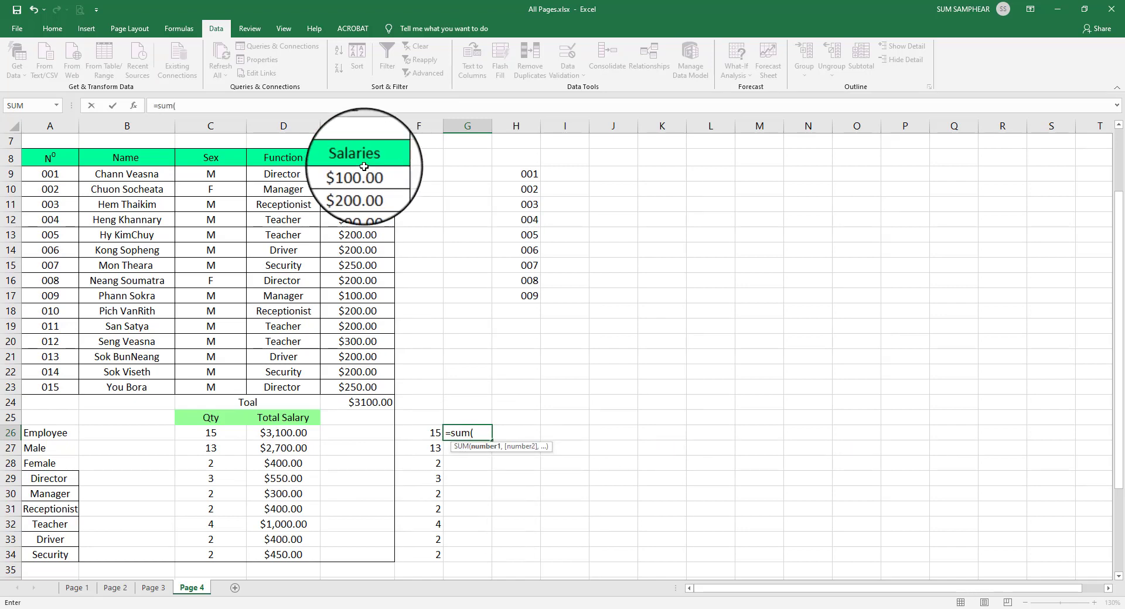
left_click_drag(364, 167, 358, 387)
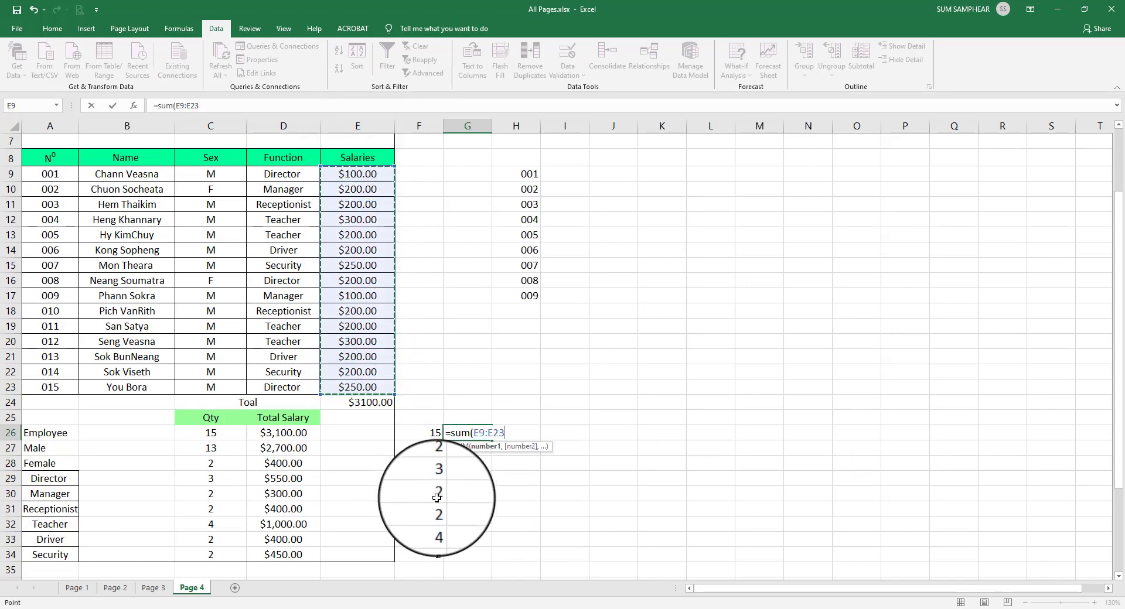
key("Return")
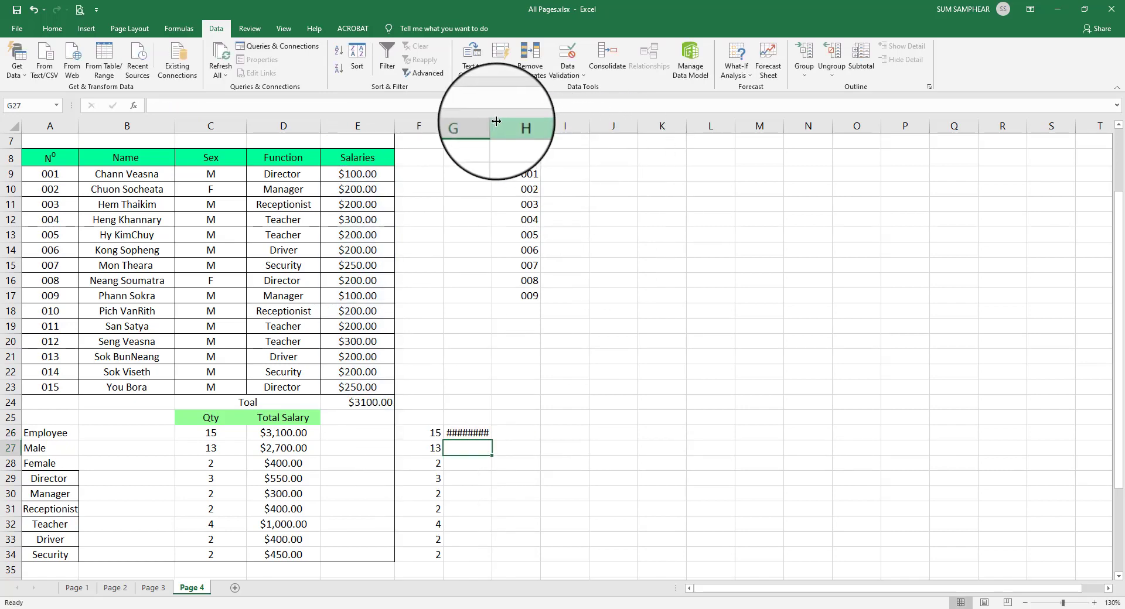
double_click(491, 124)
Replace G26's formula with =E24, showing $3,100.00
left_click(471, 435)
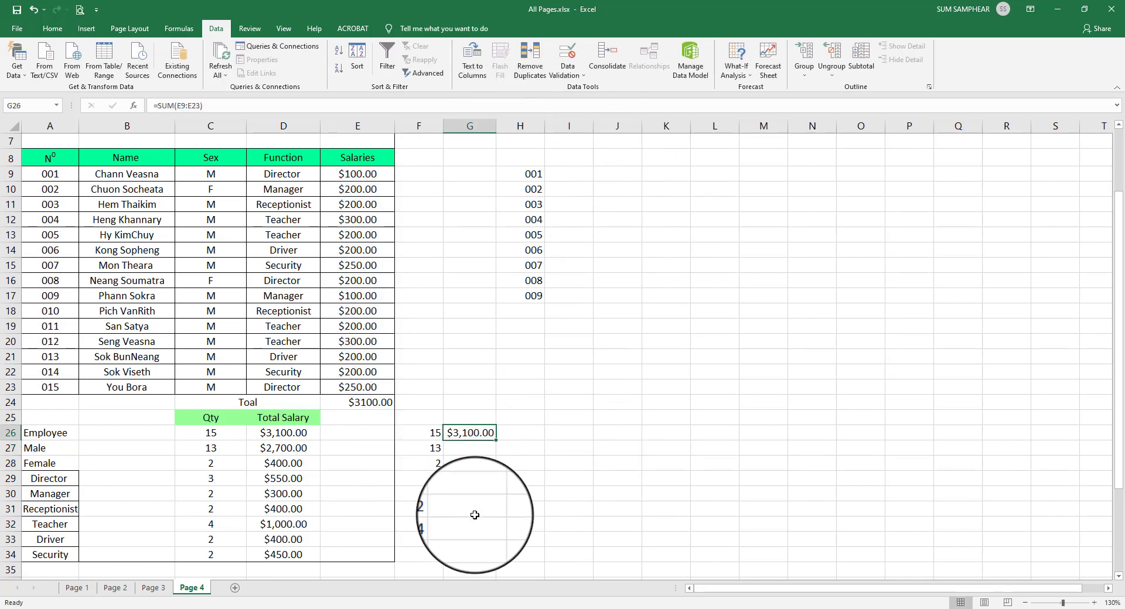
type("=")
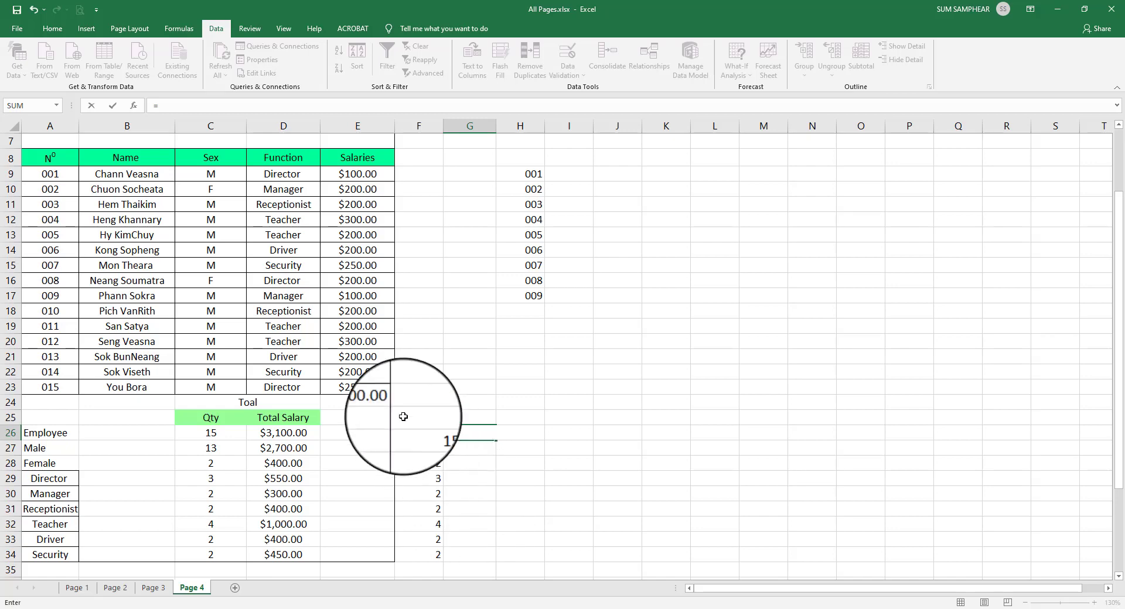
left_click(366, 402)
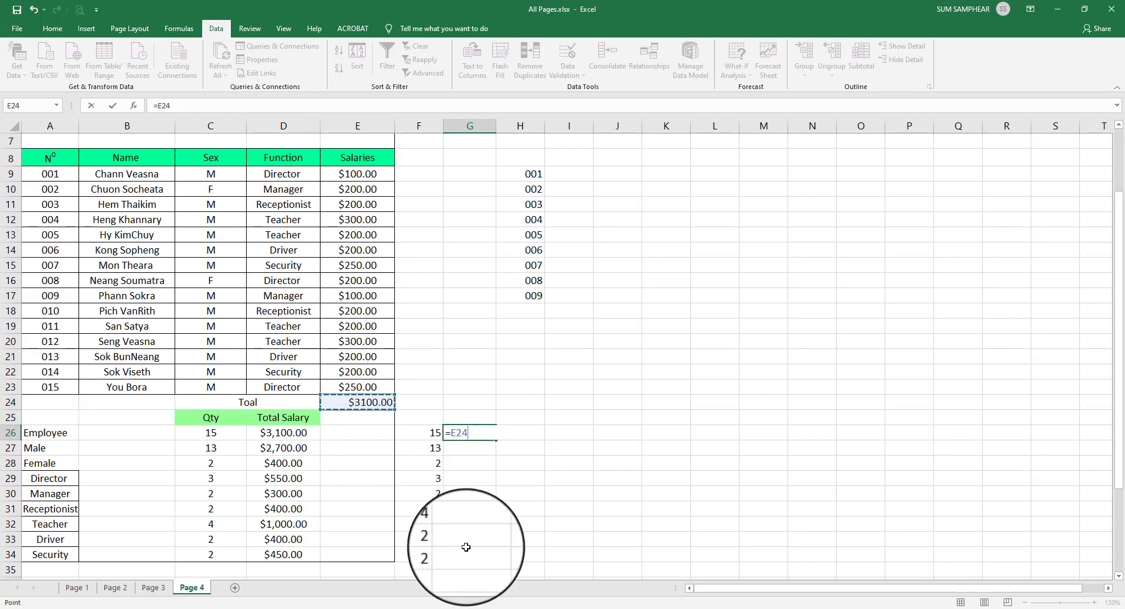
key("Return")
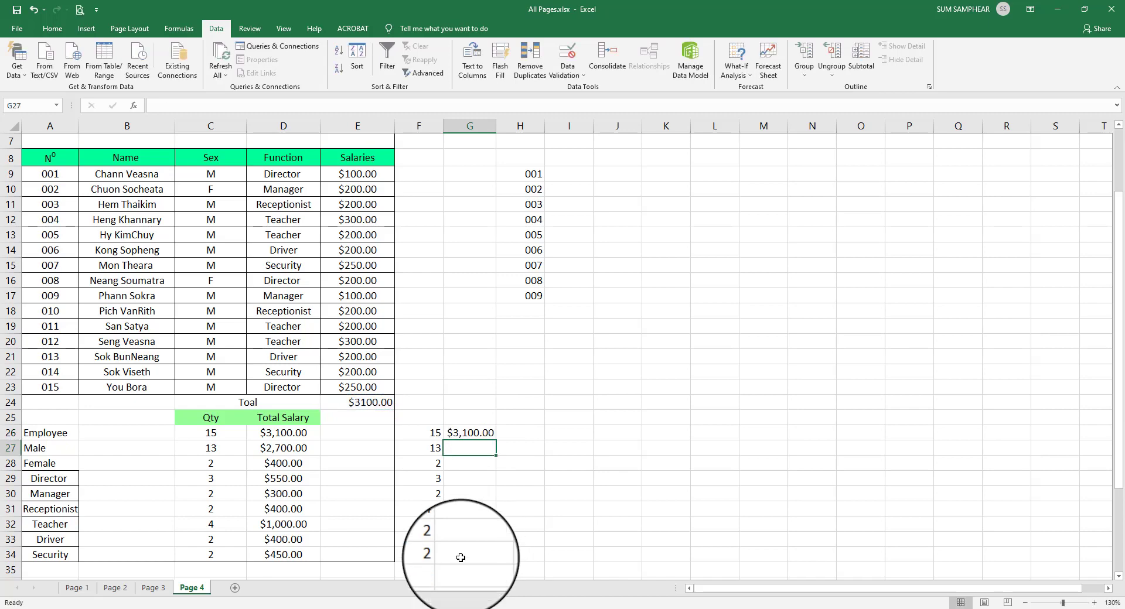
left_click(469, 434)
type("=")
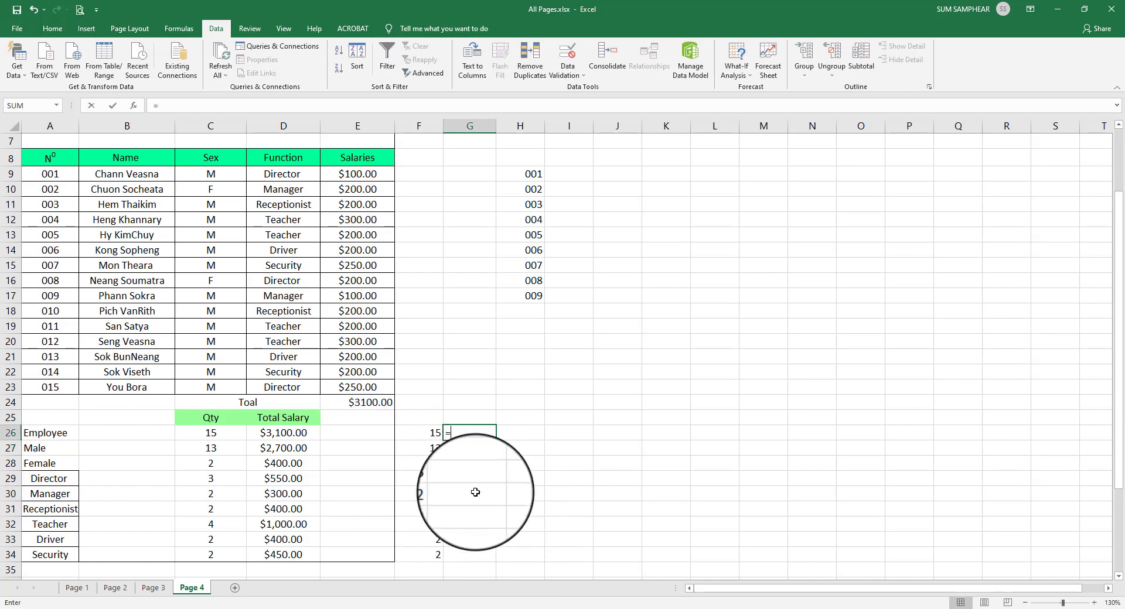
left_click(357, 403)
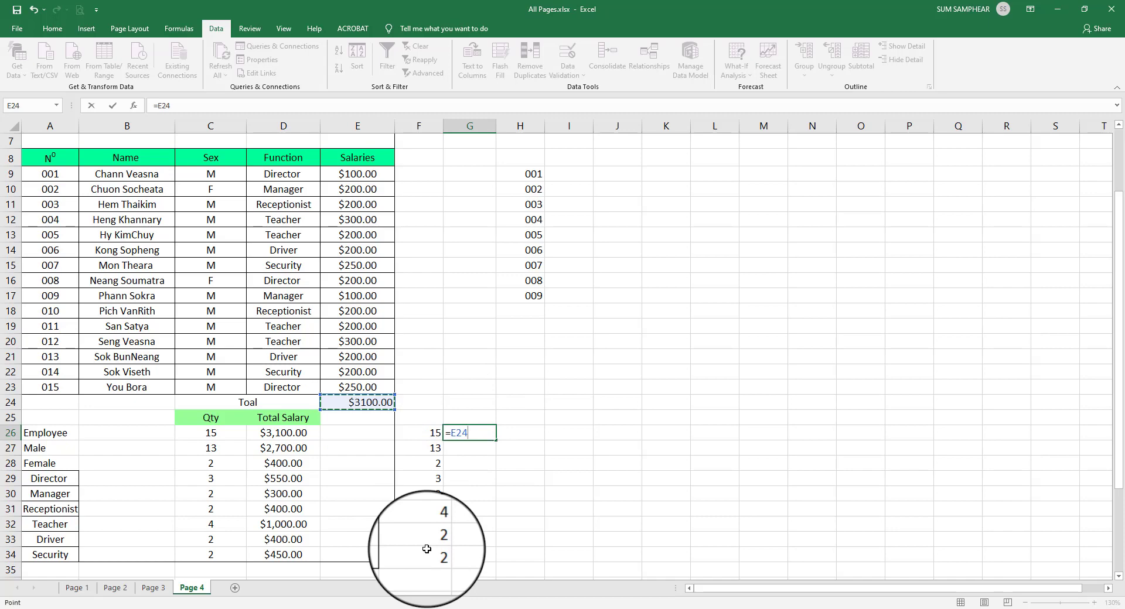
key("Return")
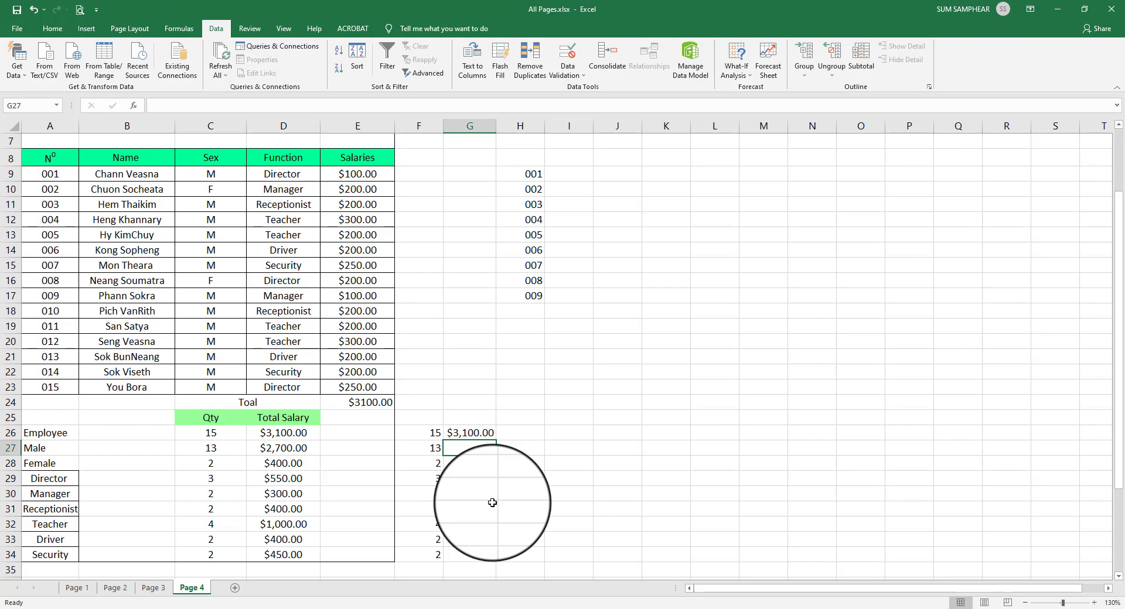
Start G27's SUMIF, switching its range from D9:D23 to Sex column C9:C23
type("=")
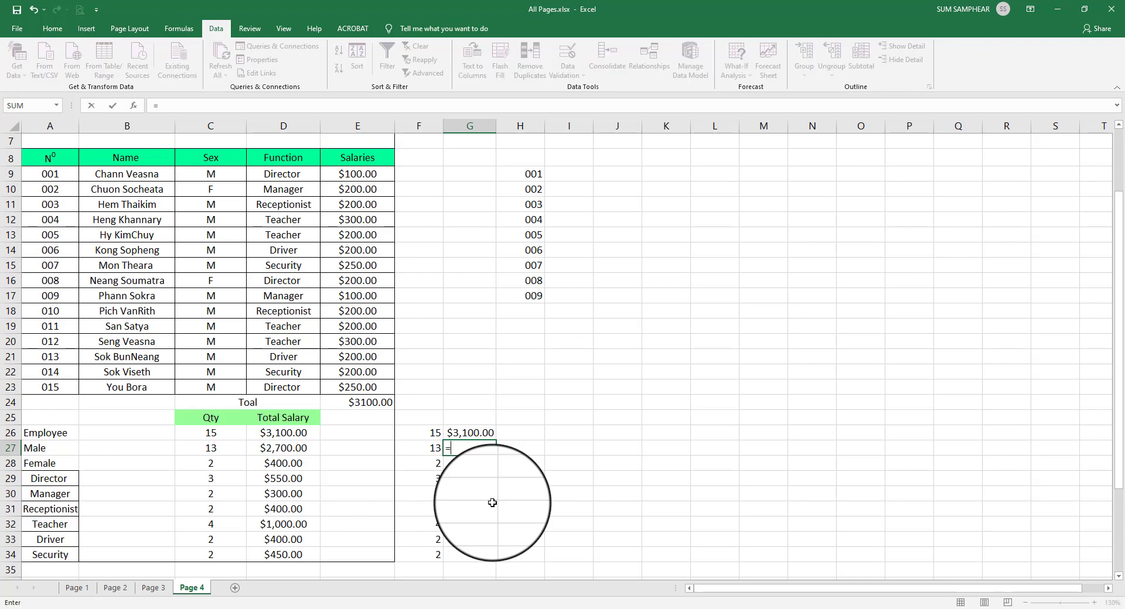
type("sumif(")
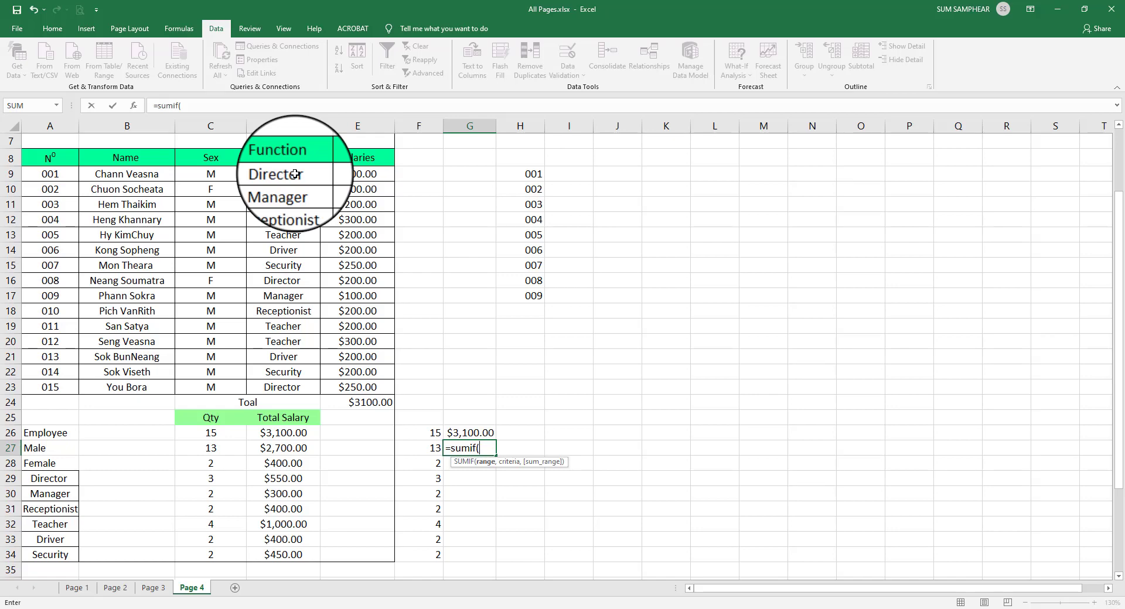
left_click_drag(296, 174, 300, 387)
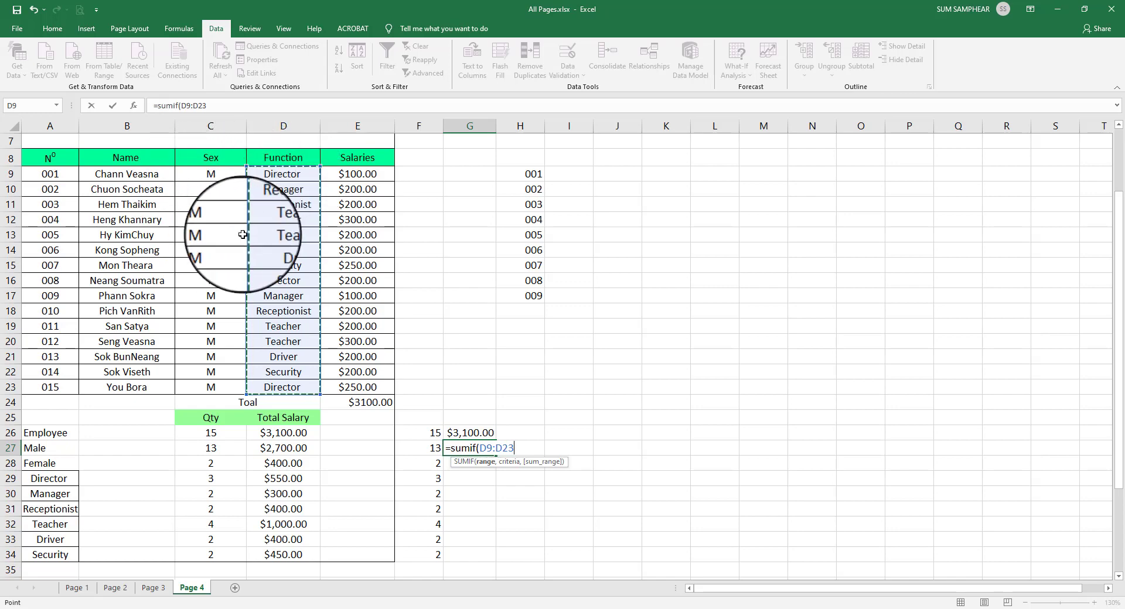
left_click(215, 175)
left_click_drag(215, 175, 211, 388)
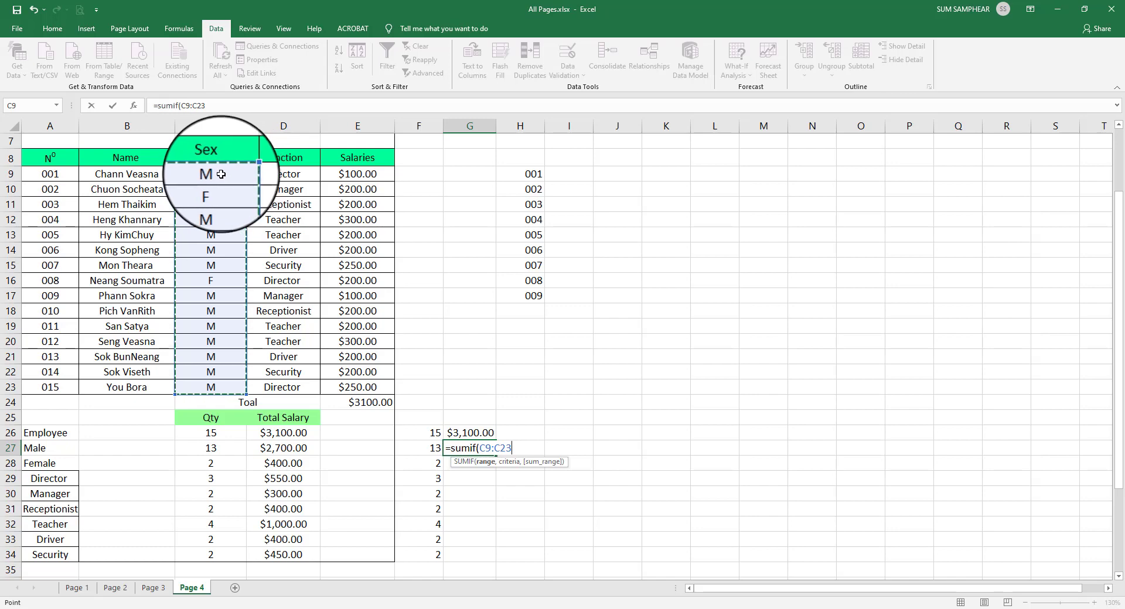
Try criteria C12 and C19 with sum range E9:E23 in G27, then discard the formula
left_click_drag(225, 173, 234, 388)
type(",")
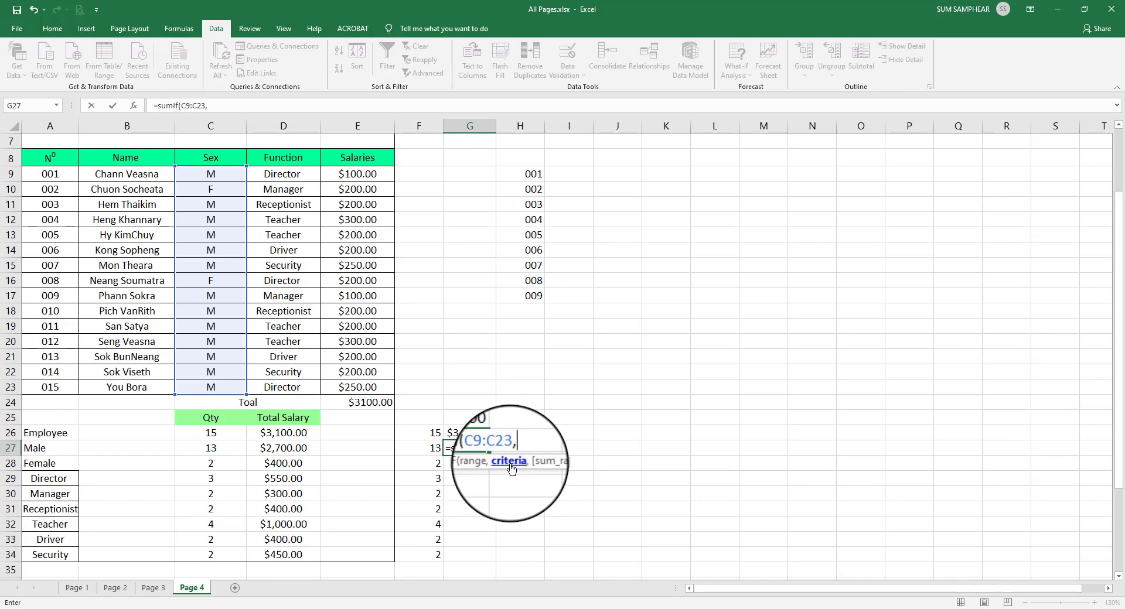
left_click(222, 222)
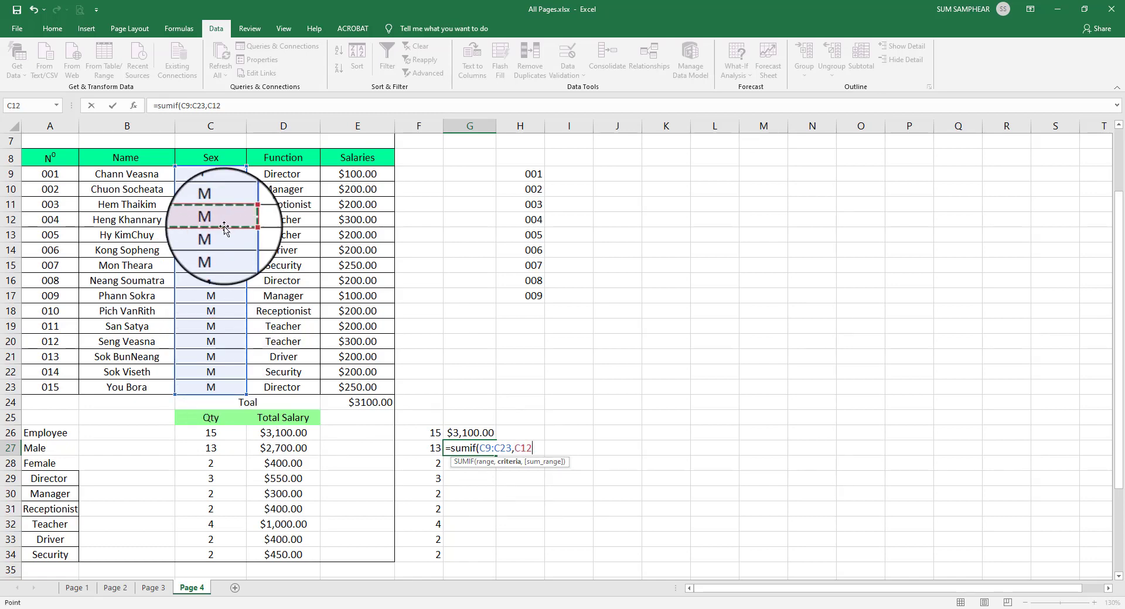
left_click(212, 326)
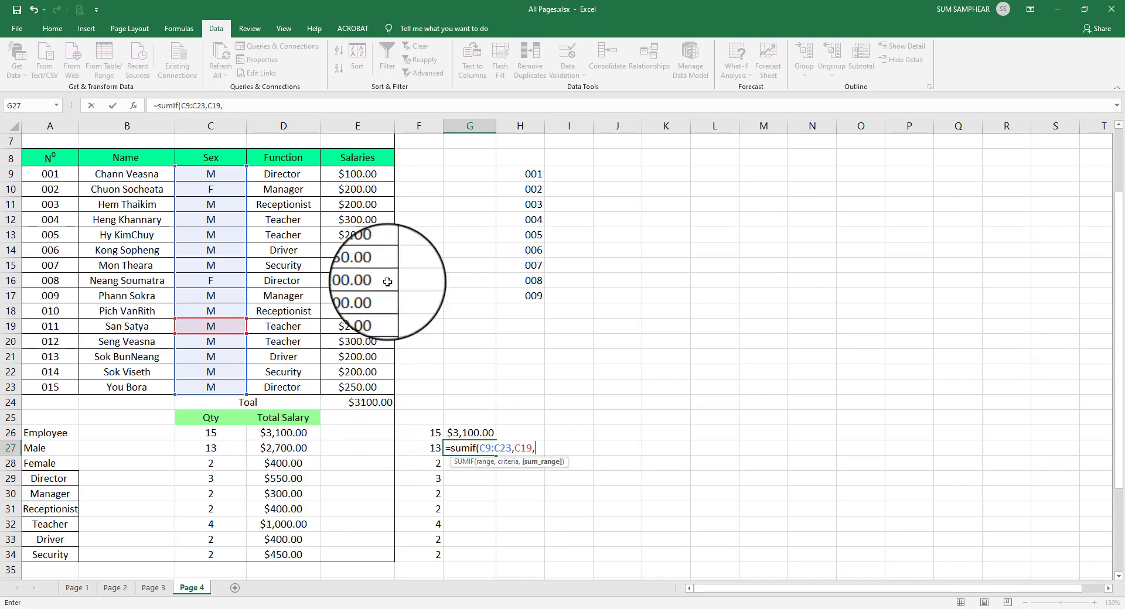
left_click_drag(364, 174, 358, 387)
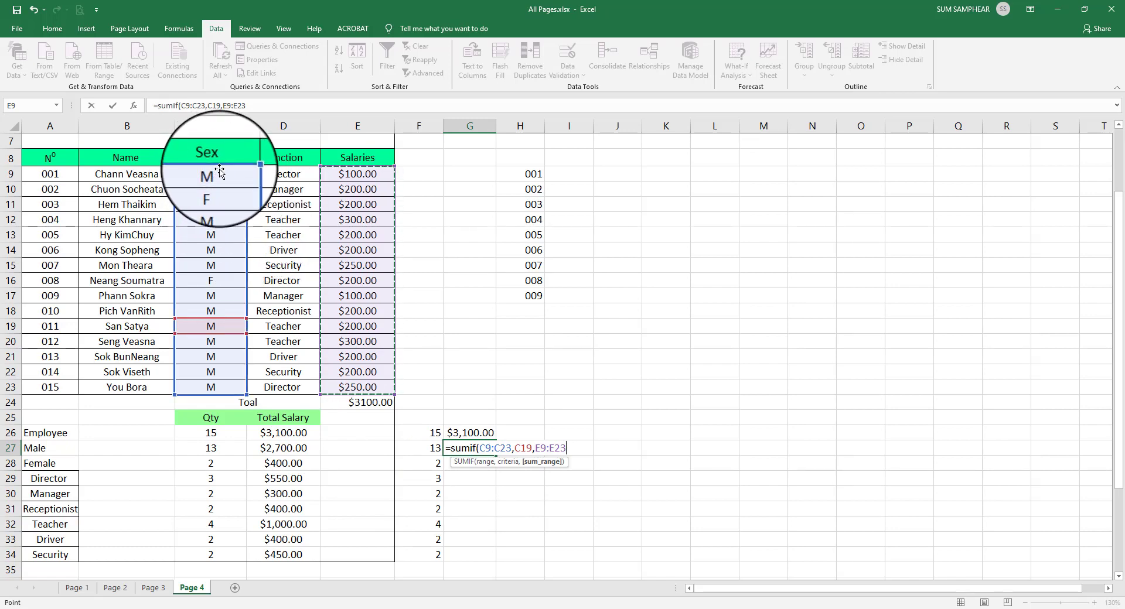
double_click(518, 448)
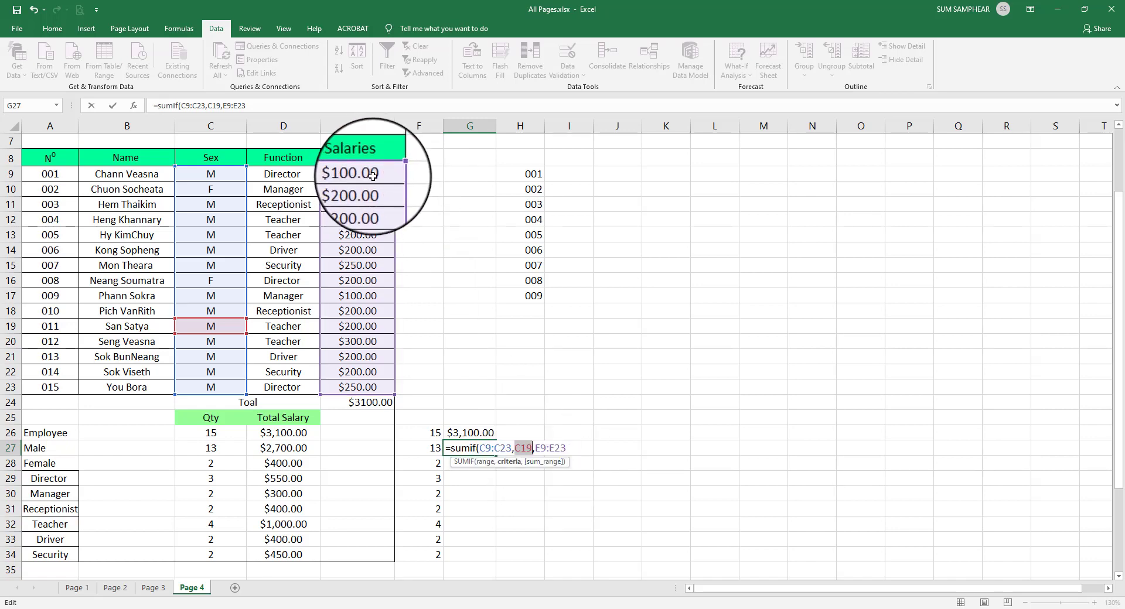
left_click_drag(373, 174, 369, 362)
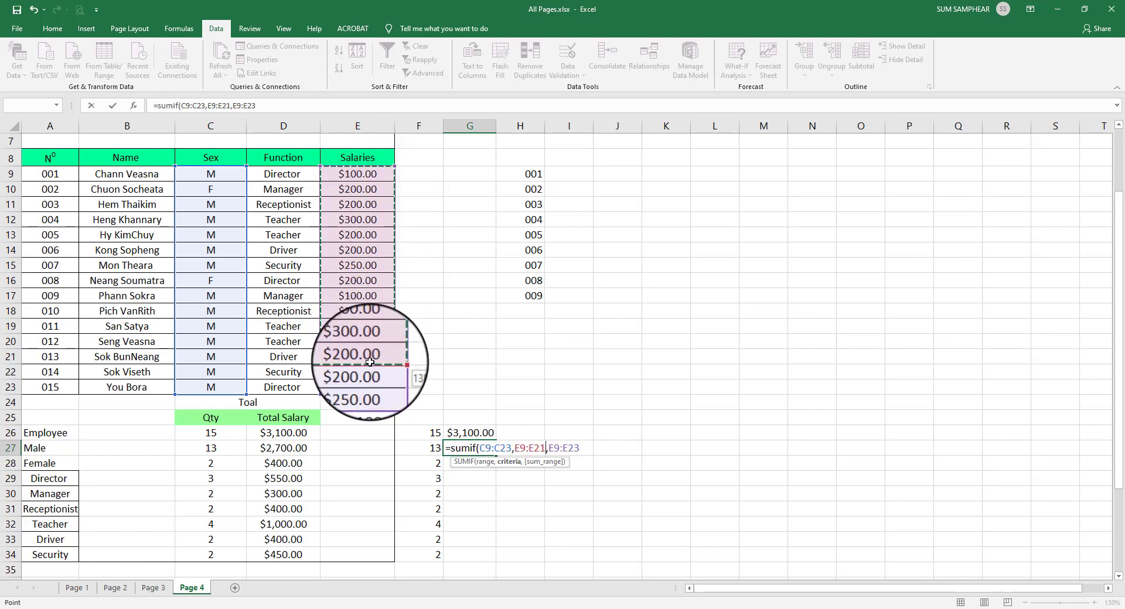
key("Escape")
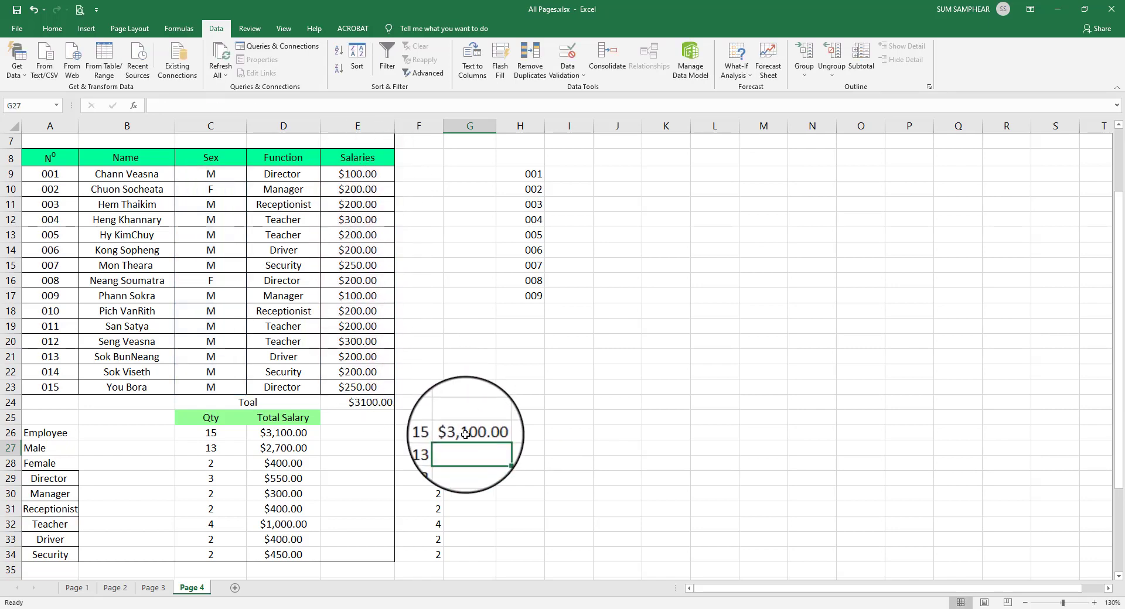
Enter =SUMIF(C9:C23,C14,E9:E23) in G27 for the Male salary total of 2700
type("=")
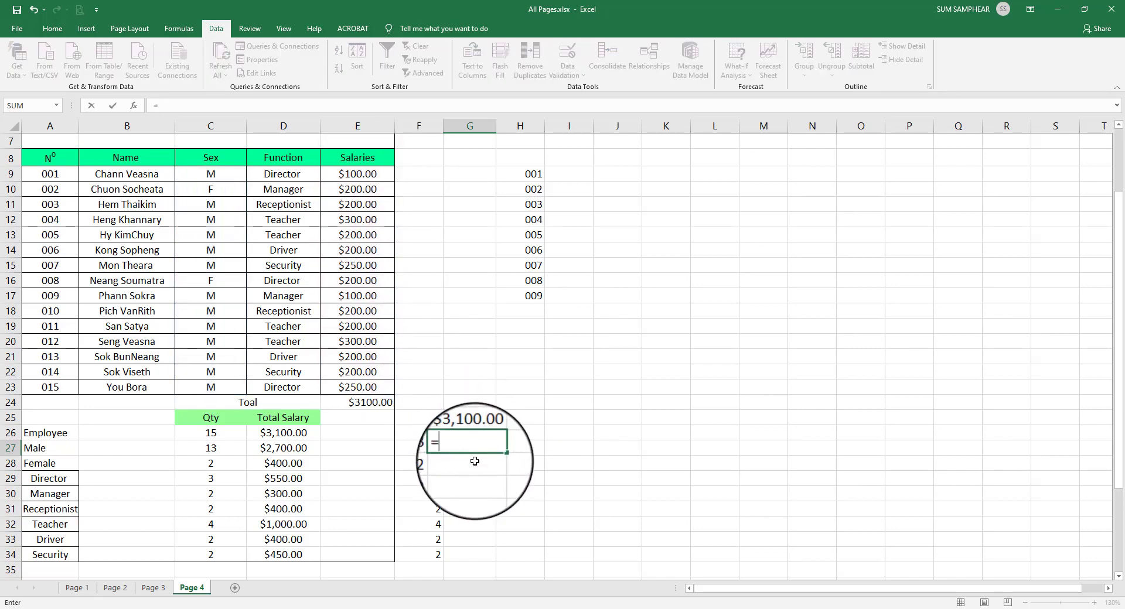
type("sum")
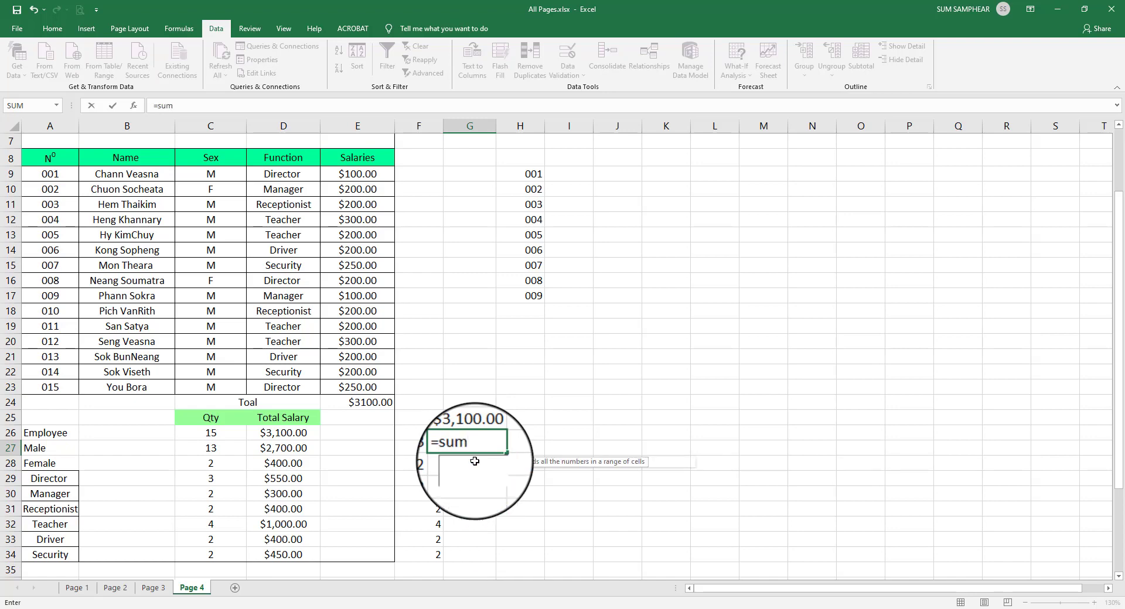
type("if(")
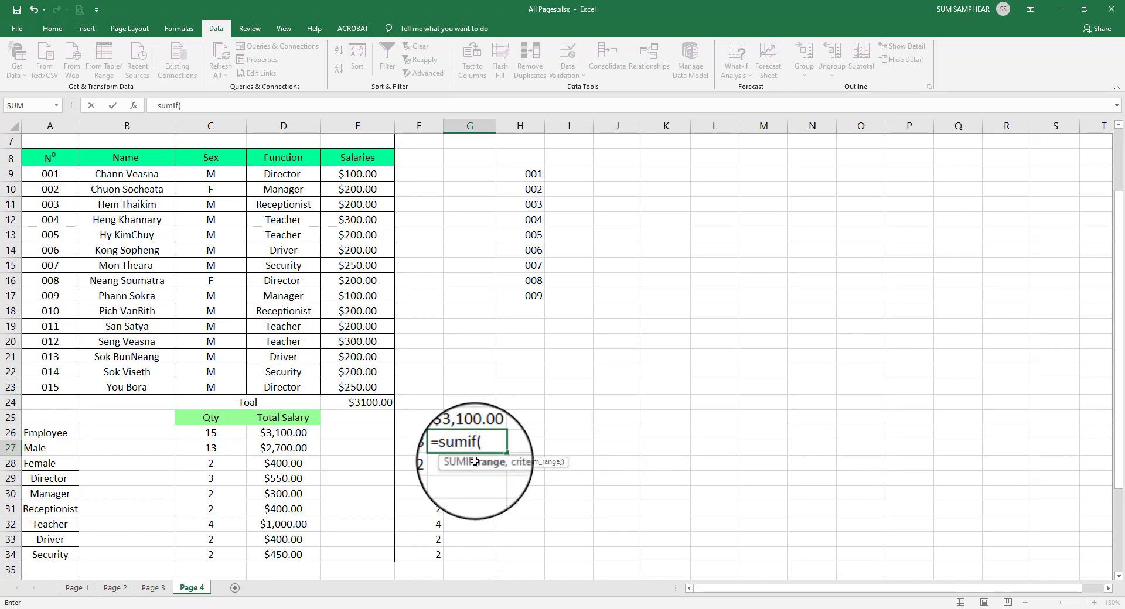
mouse_move(211, 174)
left_mouse_down()
mouse_move(218, 372)
mouse_move(230, 376)
left_mouse_up()
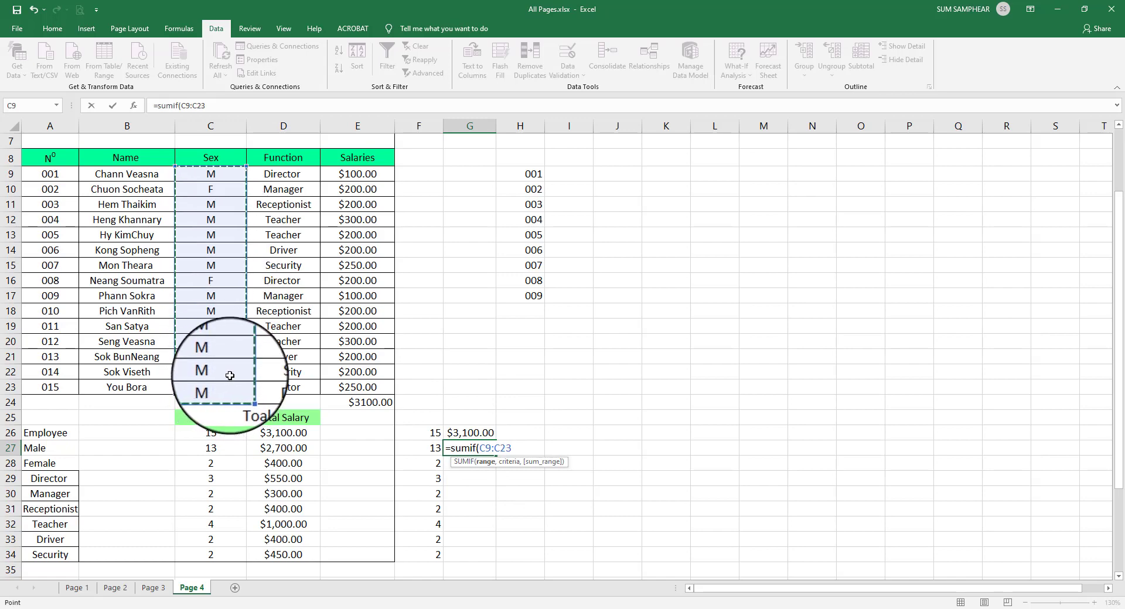
type(",")
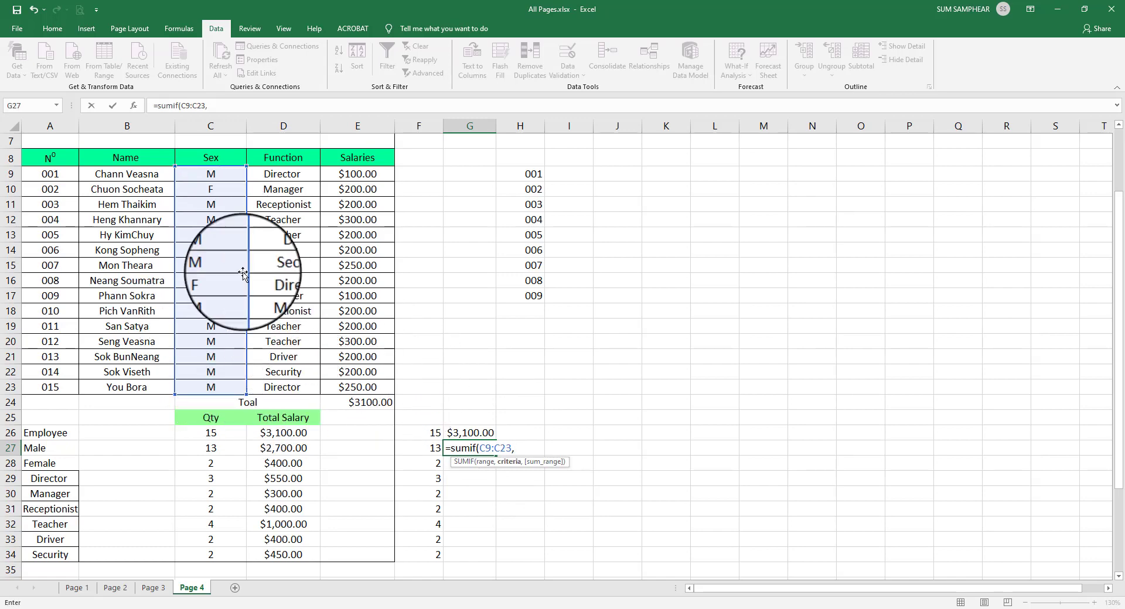
left_click(212, 250)
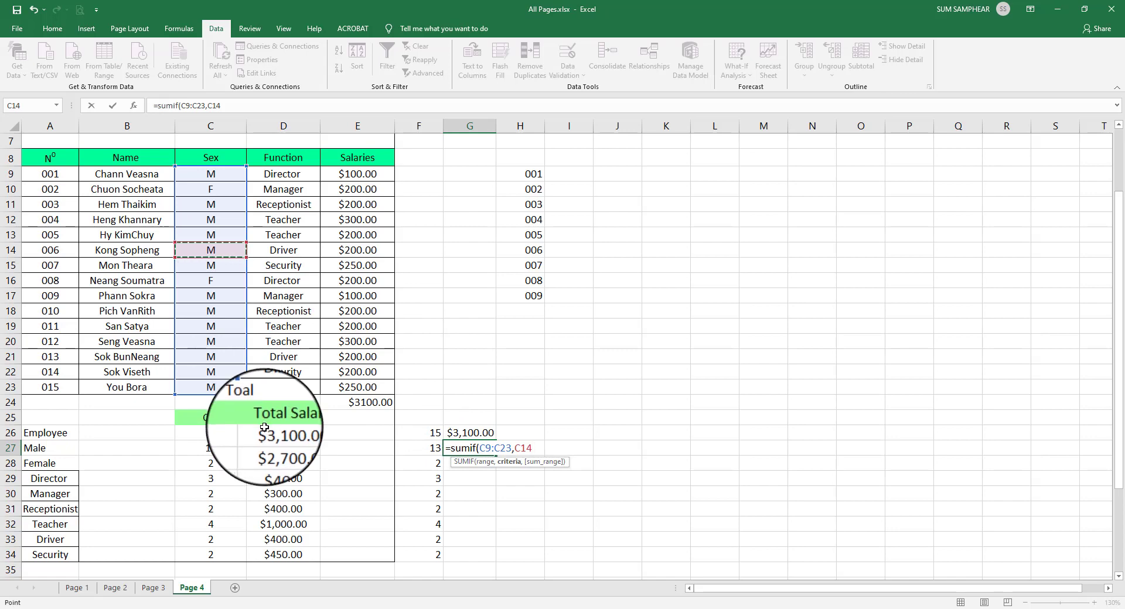
type(",")
left_click_drag(358, 174, 363, 387)
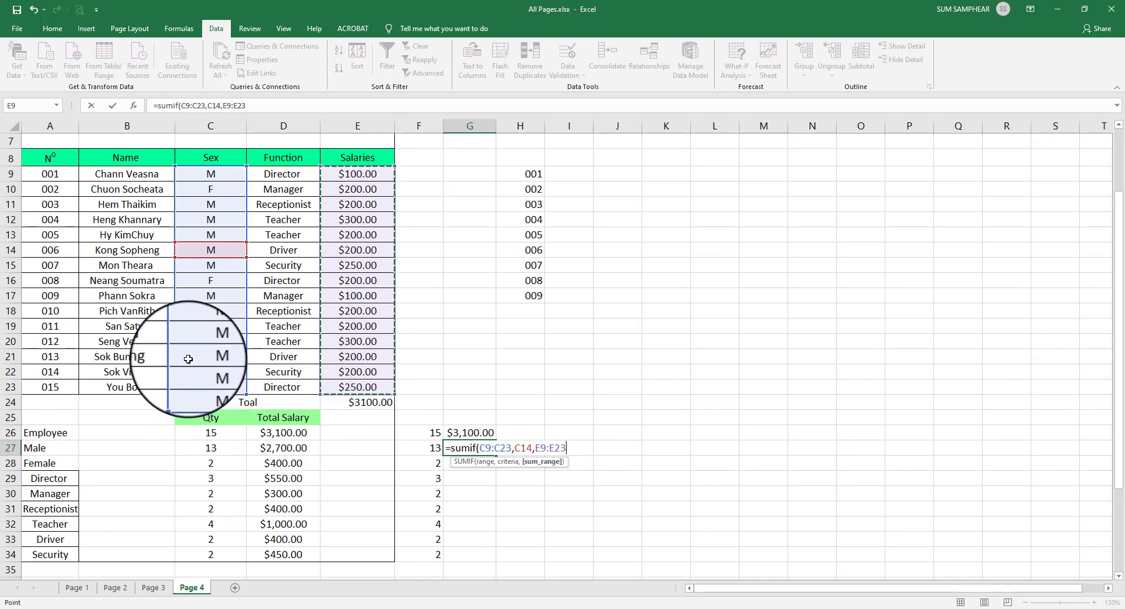
key("Return")
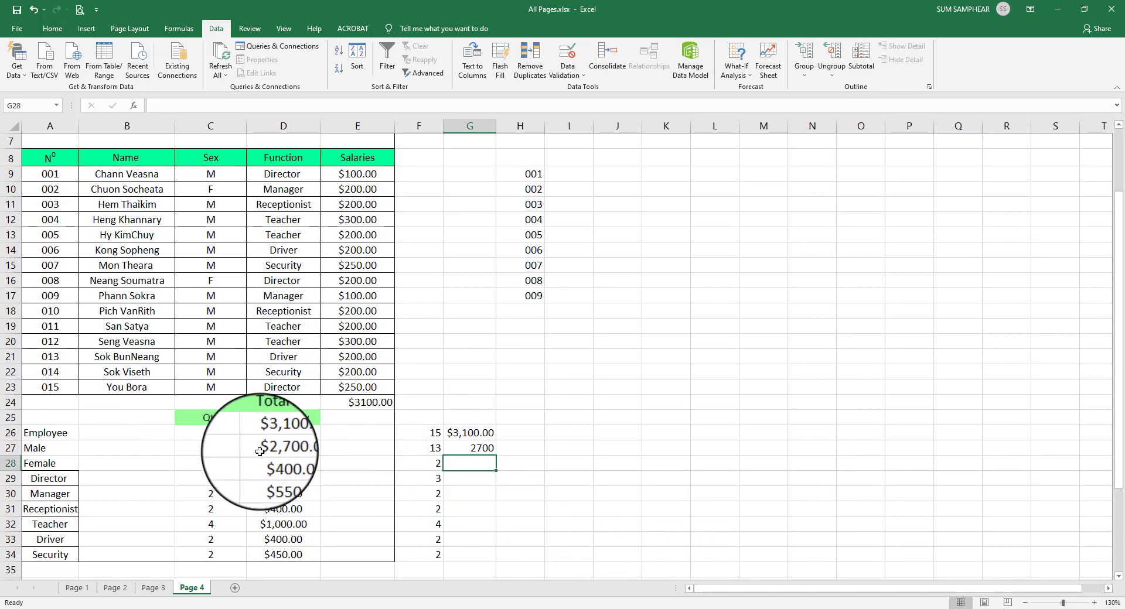
Enter =SUMIF(C9:C23,C16,E9:E23) in G28 for the Female salary total of 400
left_click(469, 448)
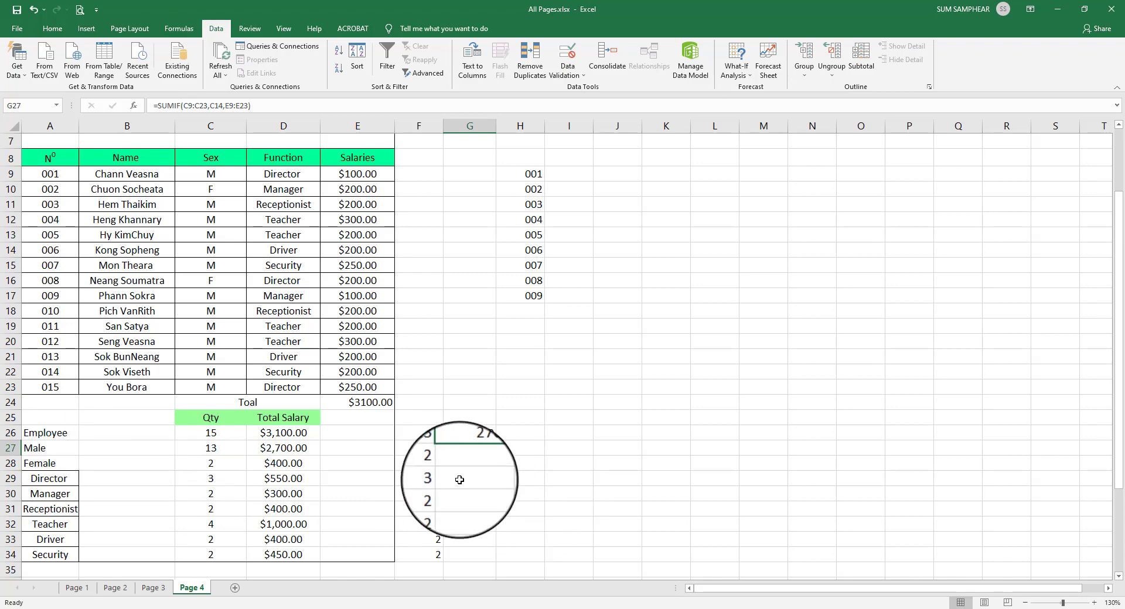
key("Down")
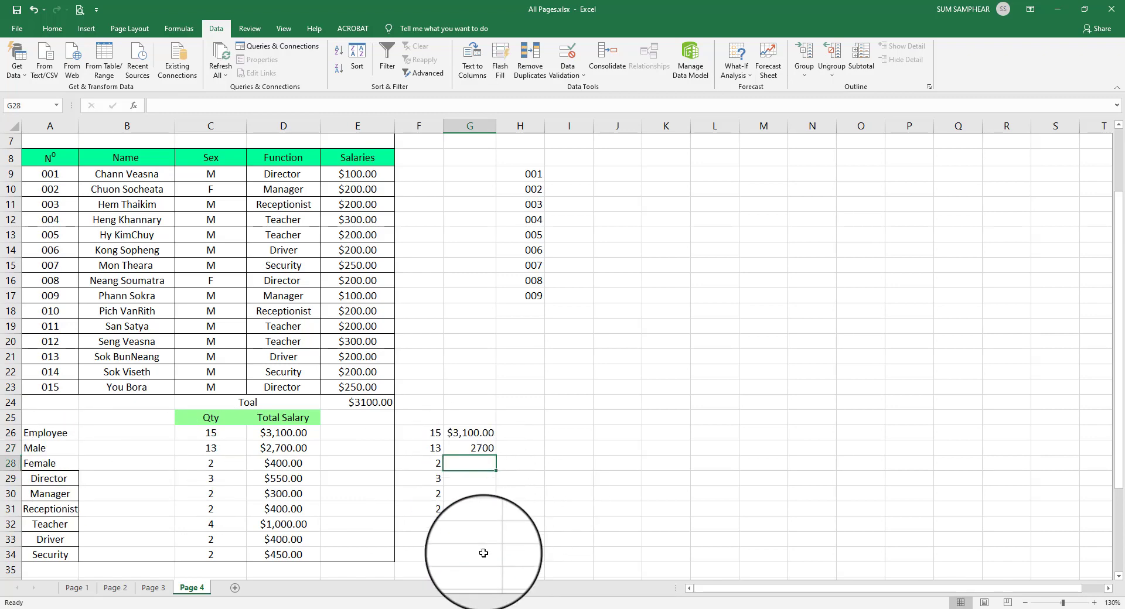
type("=sum")
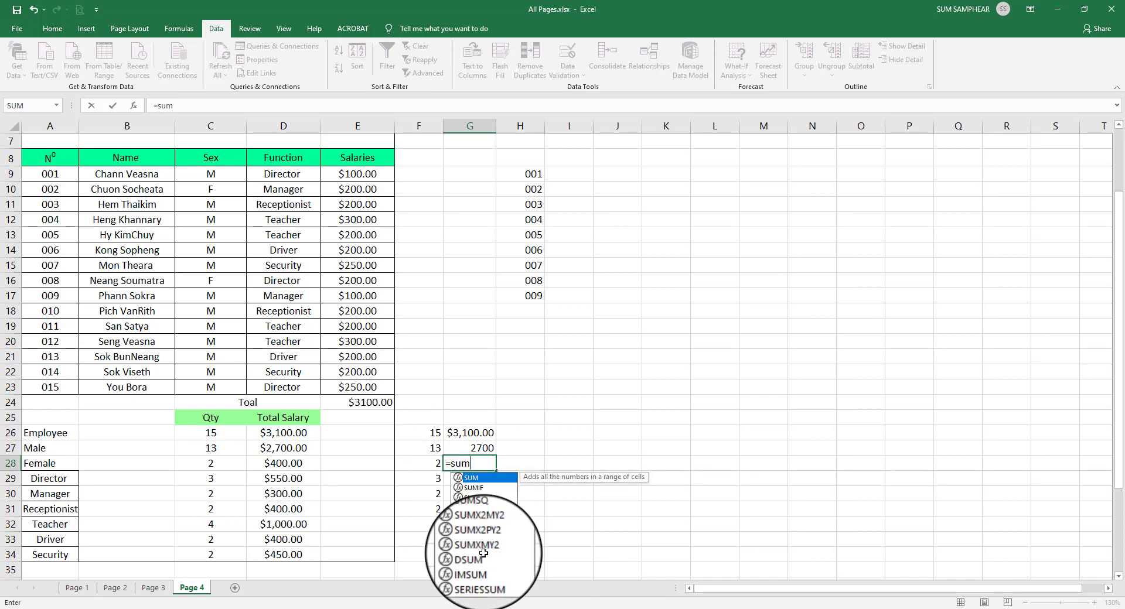
type("if(")
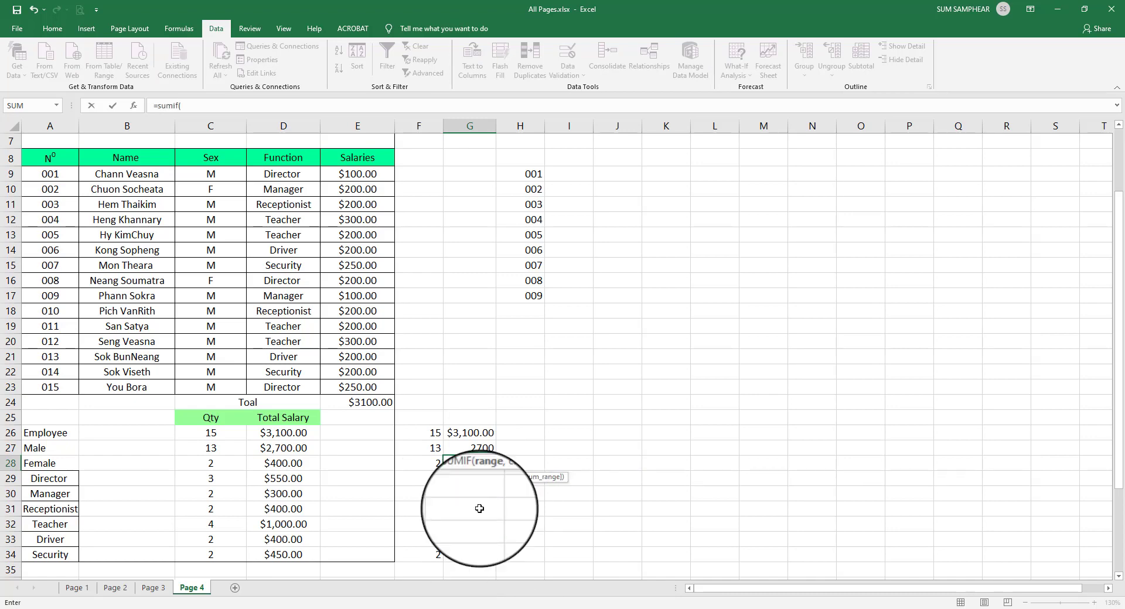
left_click_drag(211, 174, 211, 387)
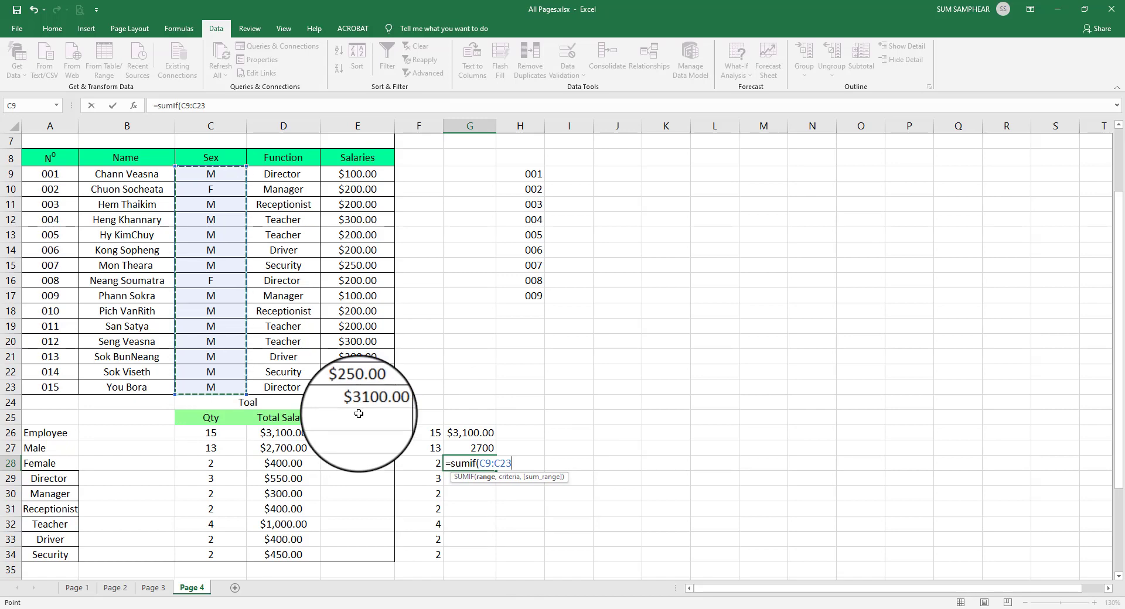
left_click(222, 280)
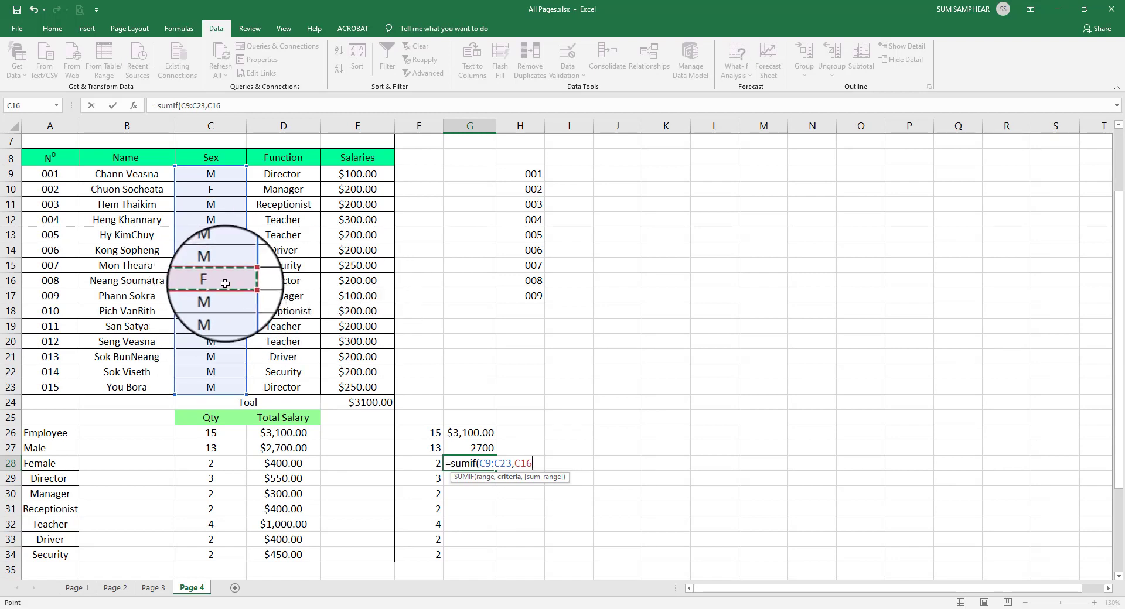
type(",")
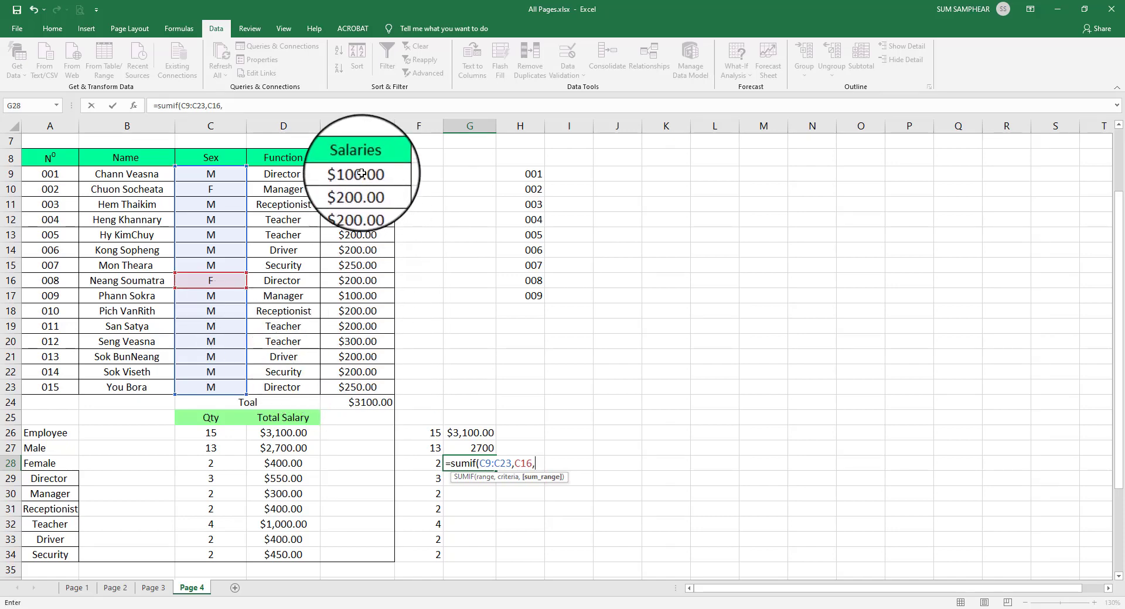
left_click_drag(363, 172, 348, 397)
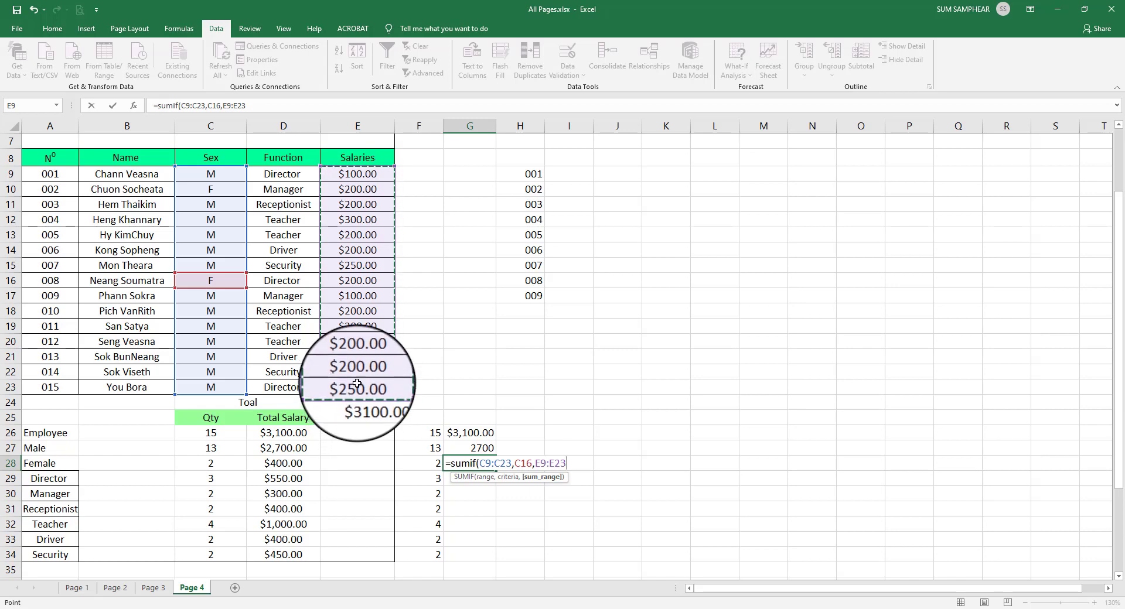
key("Return")
left_click_drag(470, 448, 469, 463)
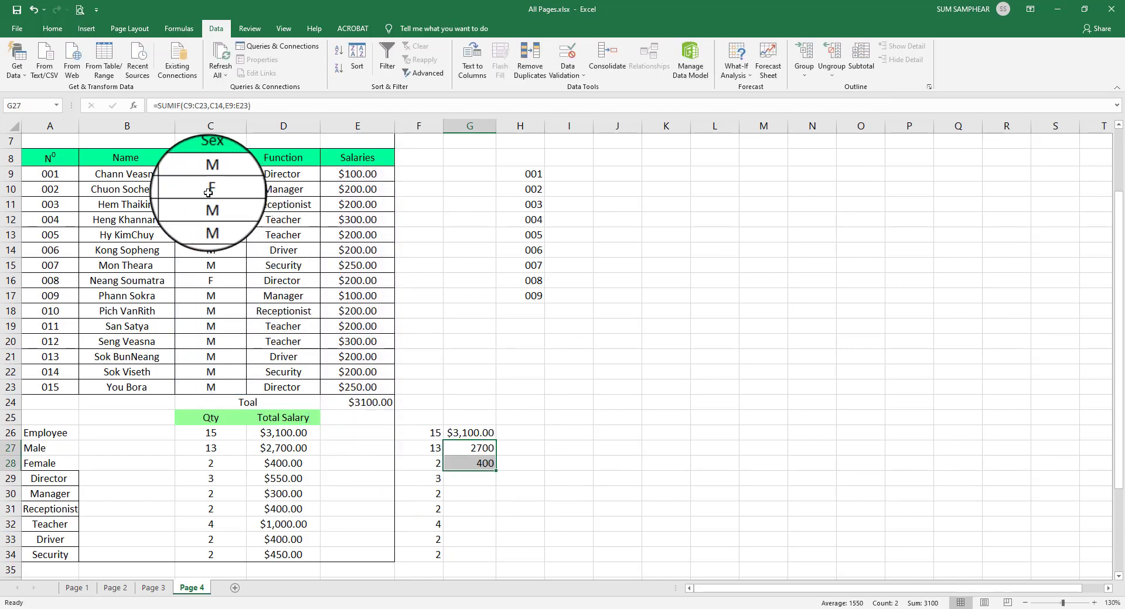
left_click(10, 190)
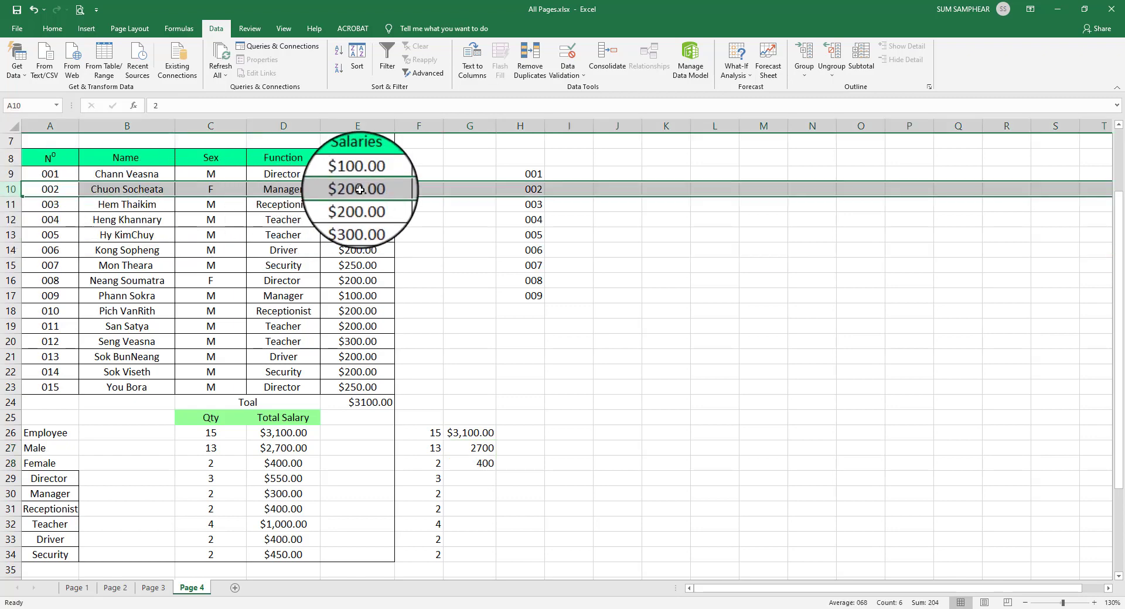
left_click(11, 281)
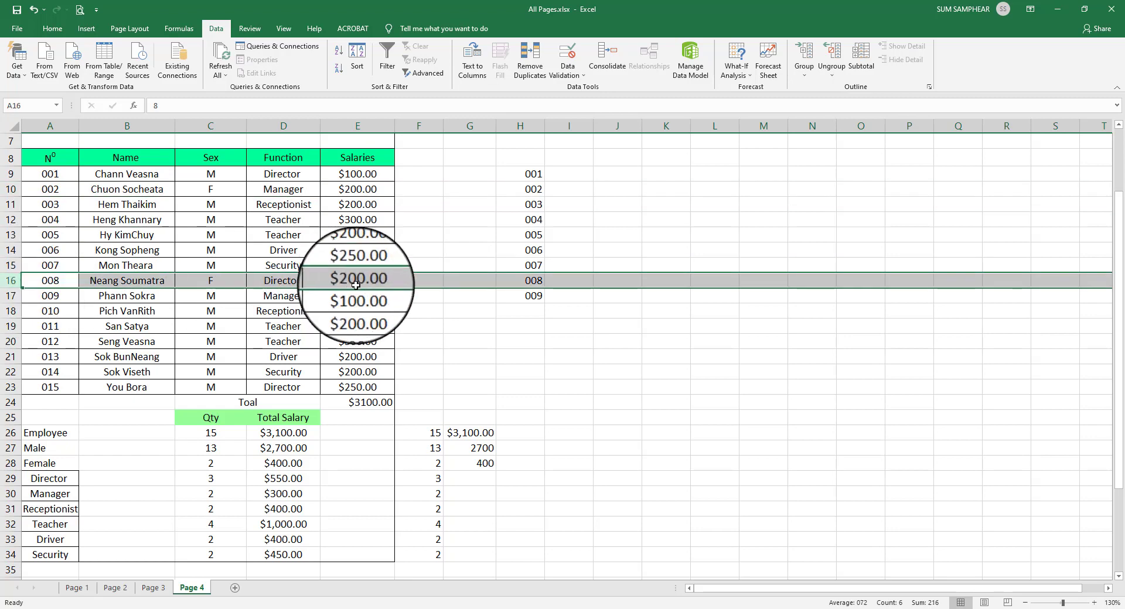
left_click(359, 204)
left_click(360, 280)
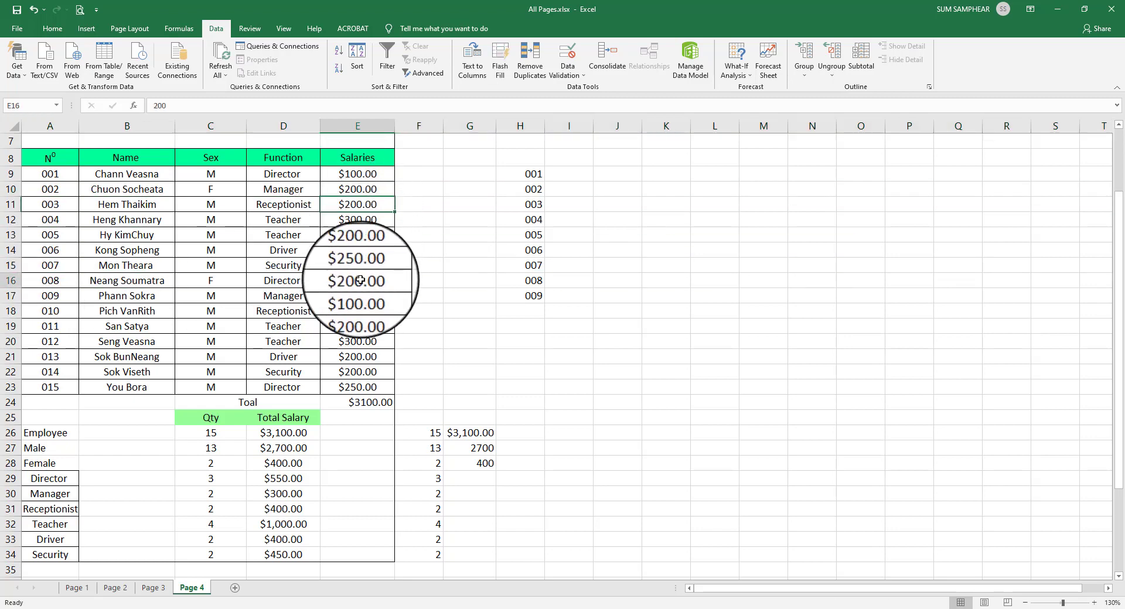
mouse_move(358, 280)
left_mouse_down()
mouse_move(222, 296)
mouse_move(214, 279)
left_mouse_up()
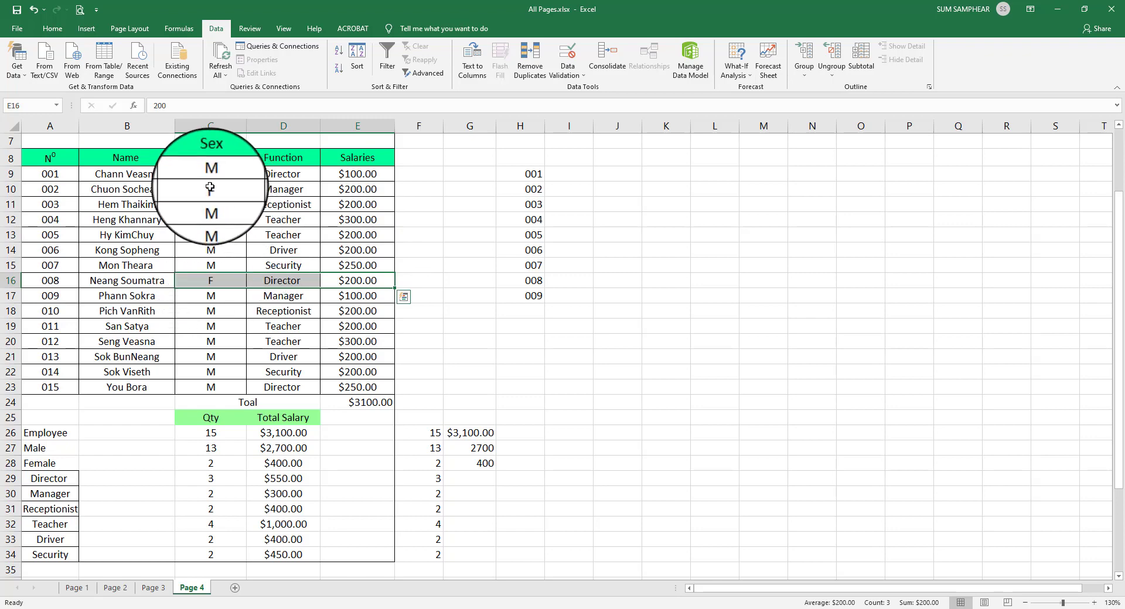
left_click_drag(211, 188, 355, 188)
left_click_drag(211, 281, 358, 280)
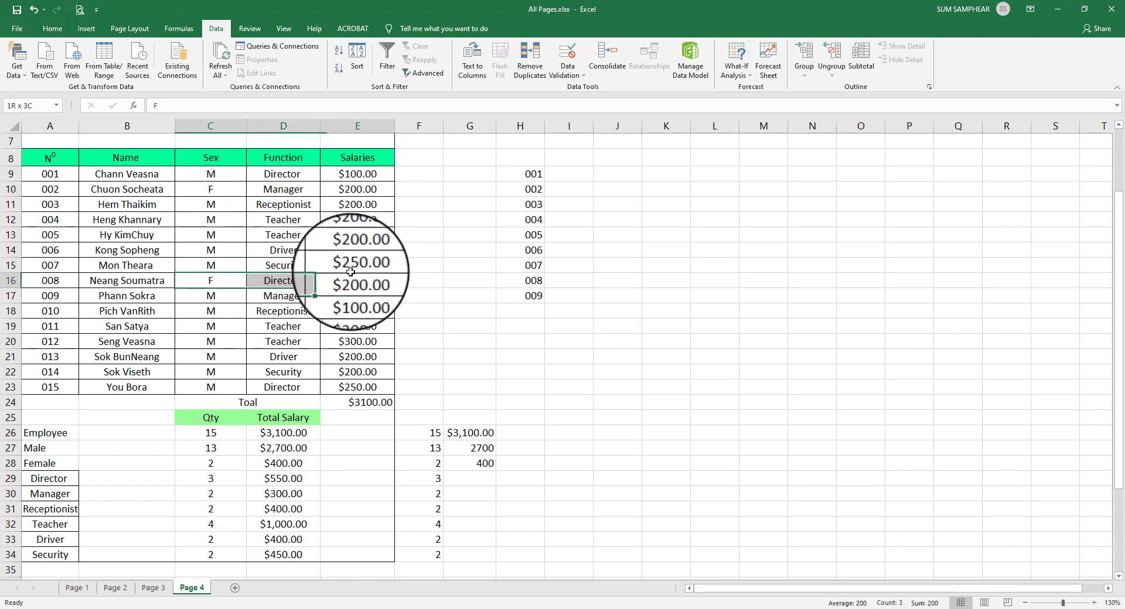
left_click(465, 463)
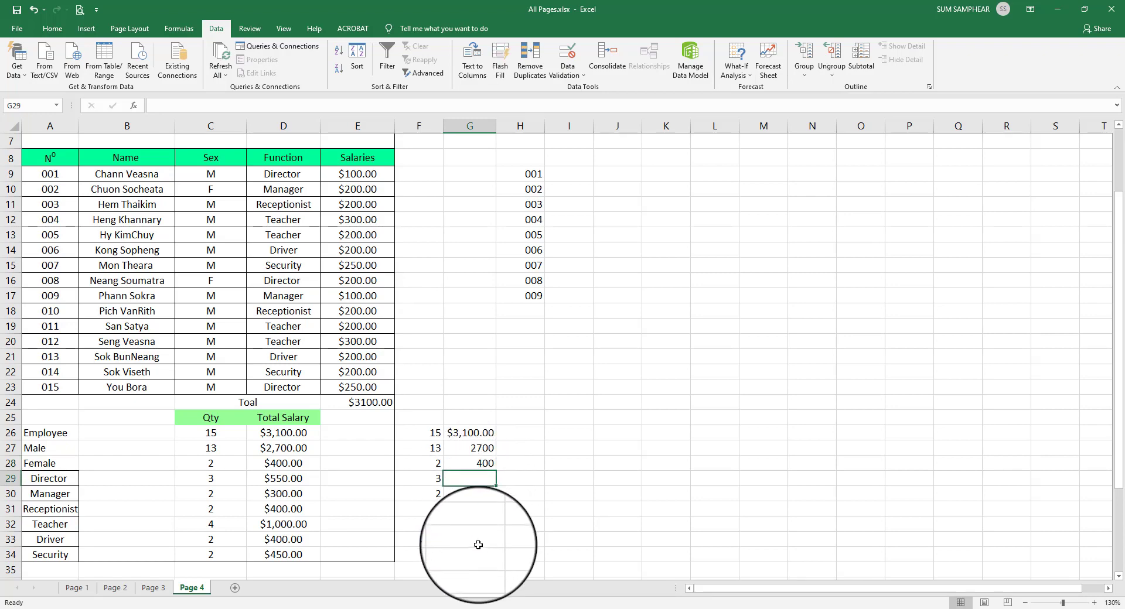
Start G29's SUMIF with range D9:D23 and Director in A29 as criterion
type("=s")
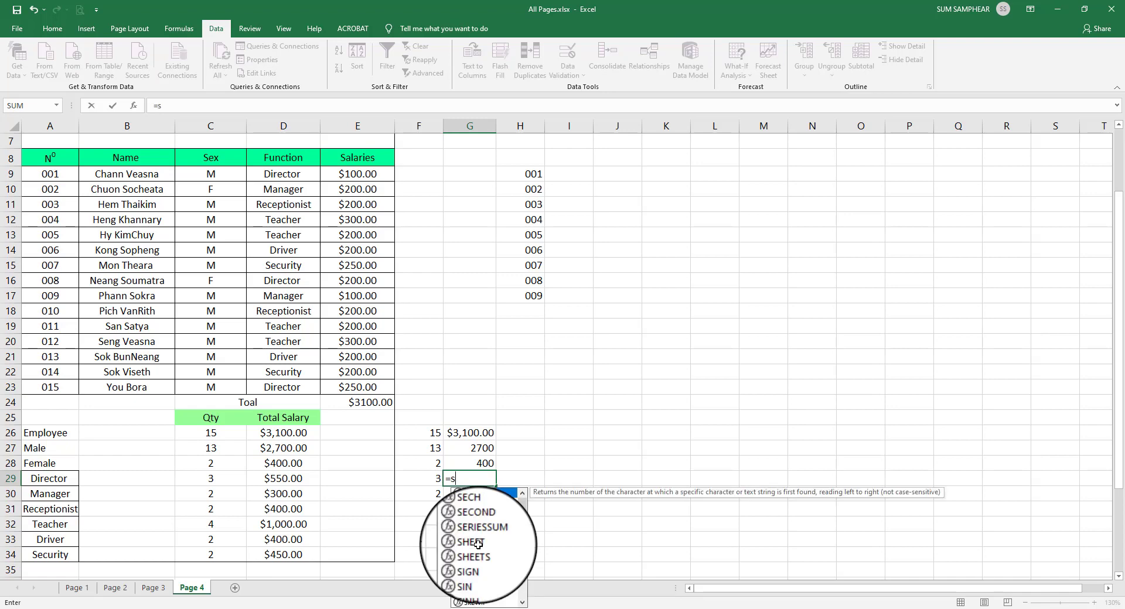
type("umif(")
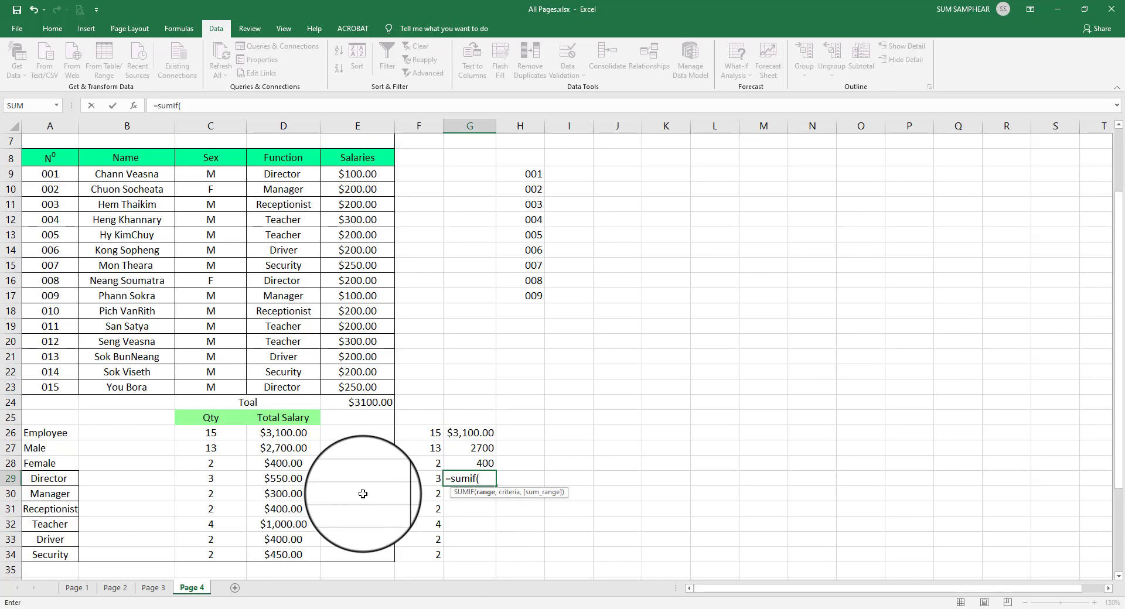
left_click_drag(283, 174, 289, 387)
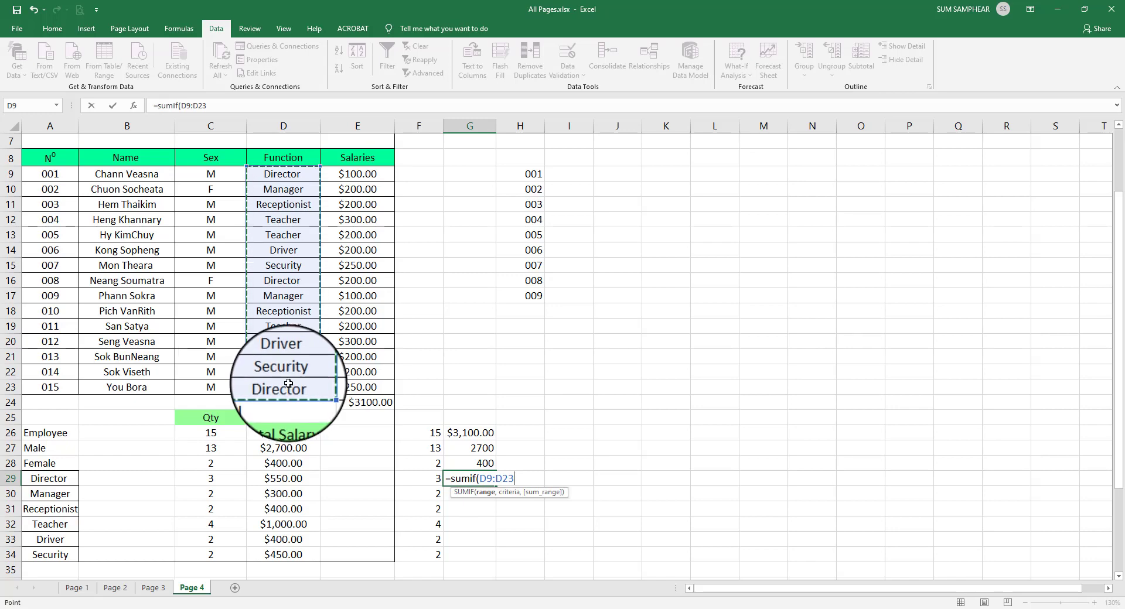
type(",")
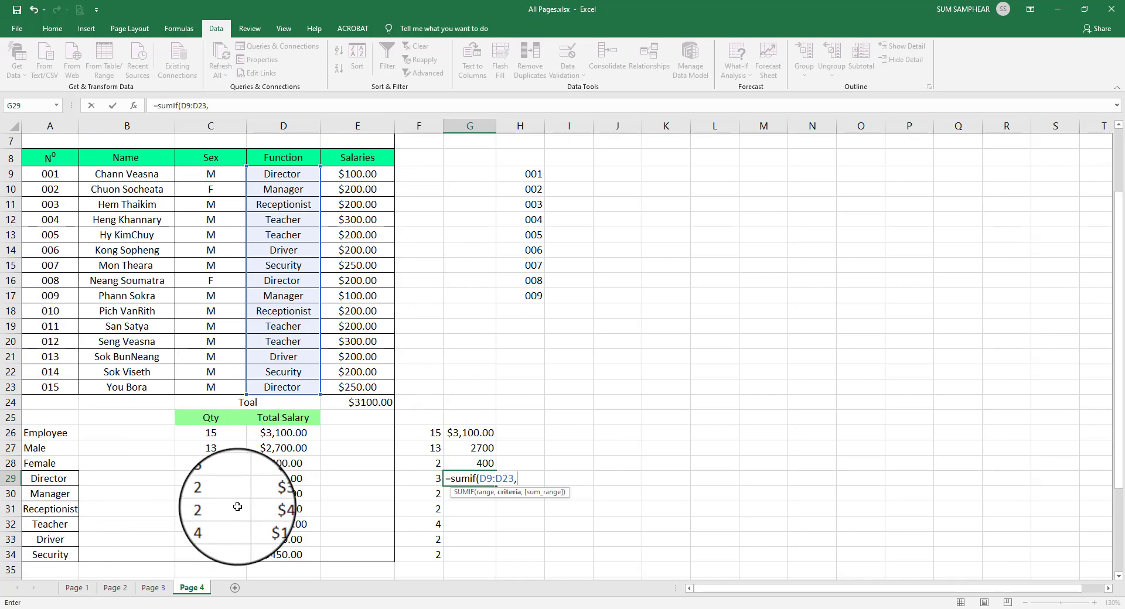
left_click(285, 175)
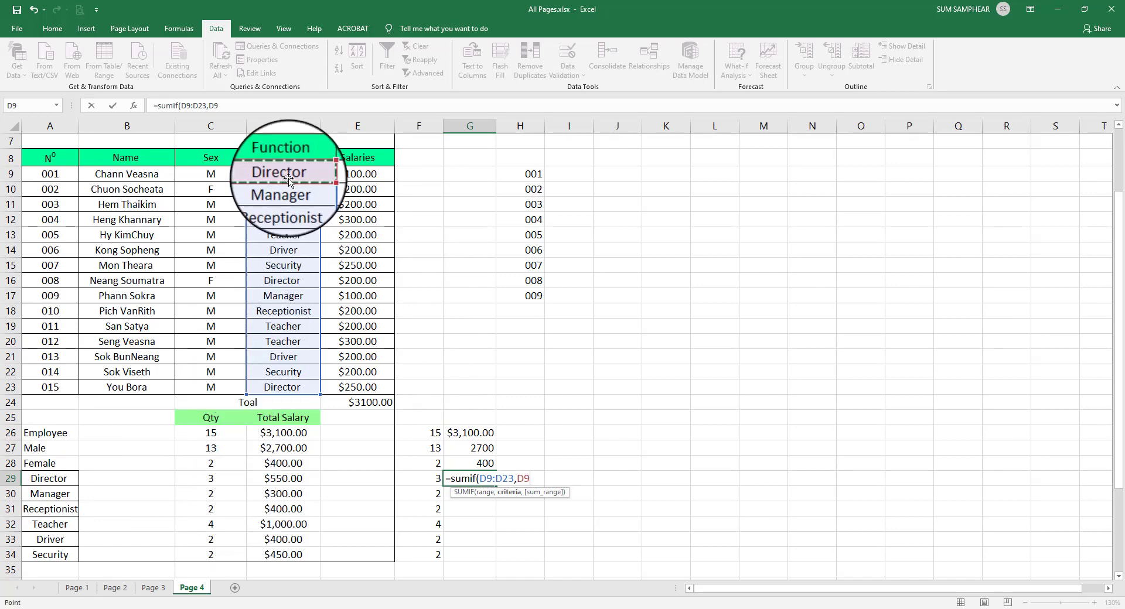
left_click(50, 478)
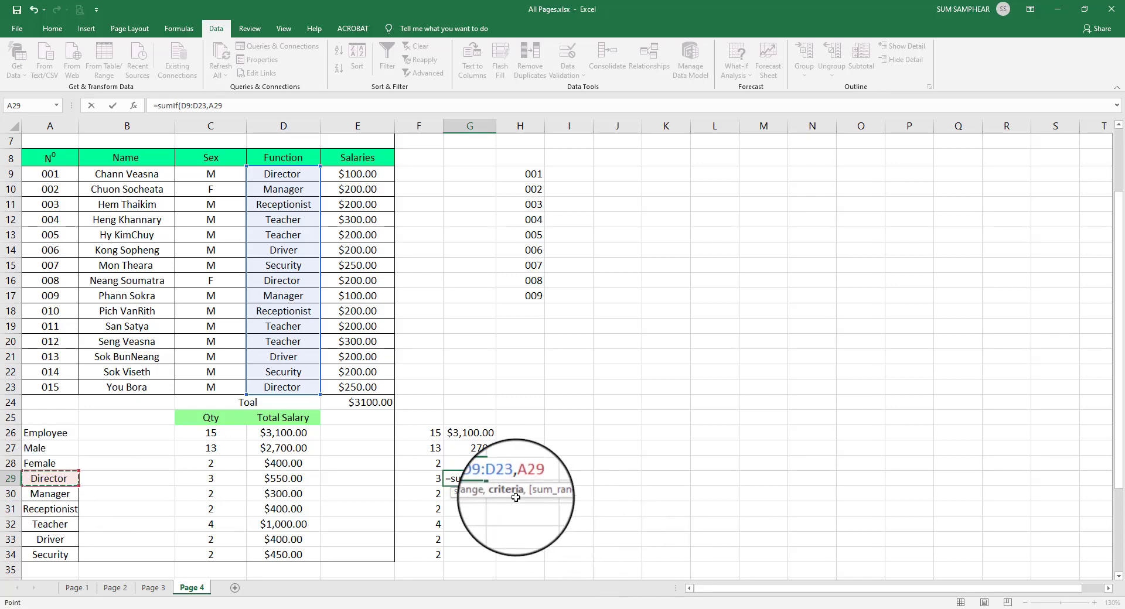
left_click(536, 481)
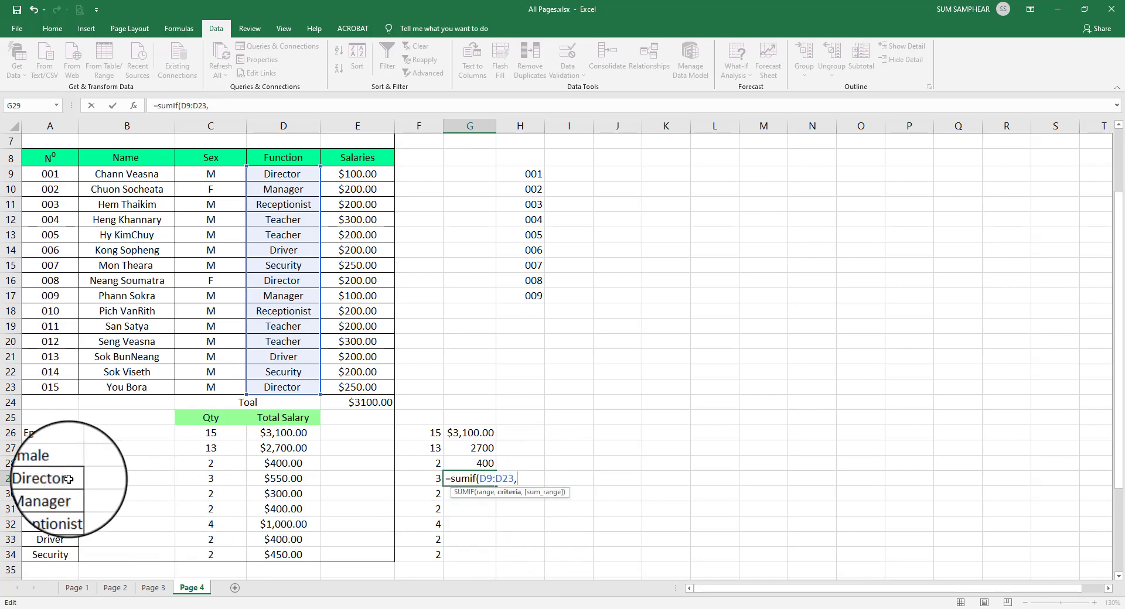
left_click(49, 478)
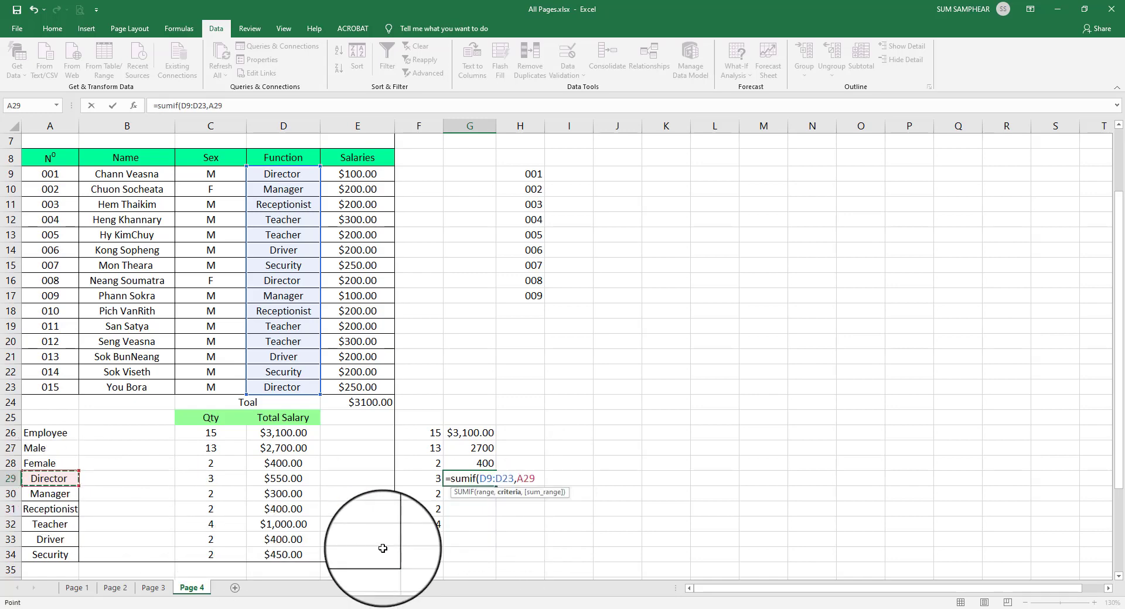
Add sum range E9:E23 and fill down to G34: 550, 300, 400, 1000, 400, 450
type(",")
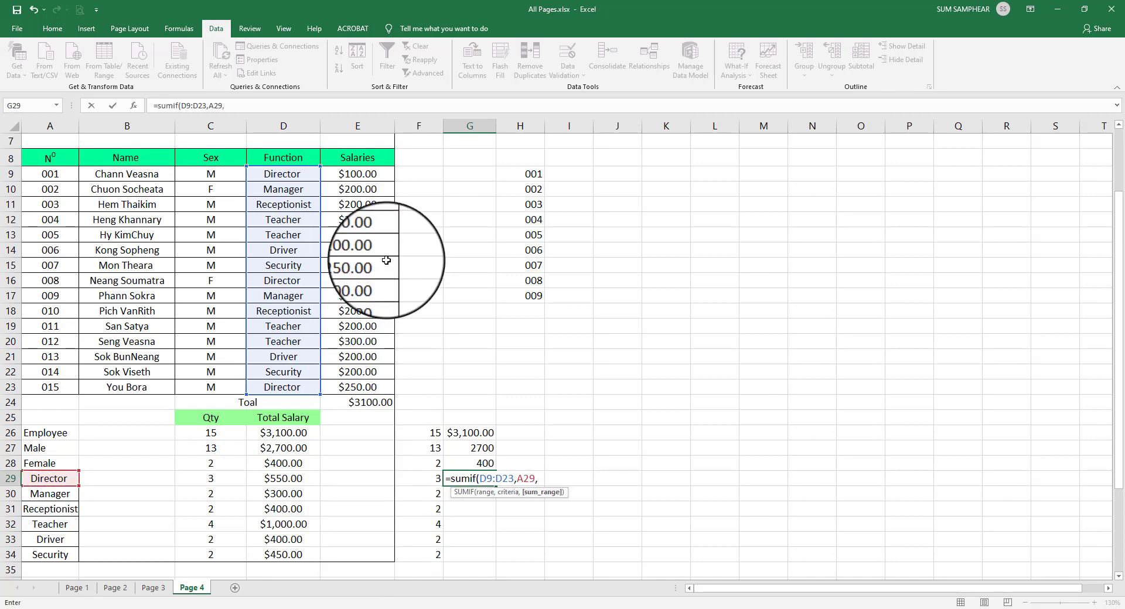
mouse_move(357, 174)
left_mouse_down()
mouse_move(367, 311)
mouse_move(358, 388)
left_mouse_up()
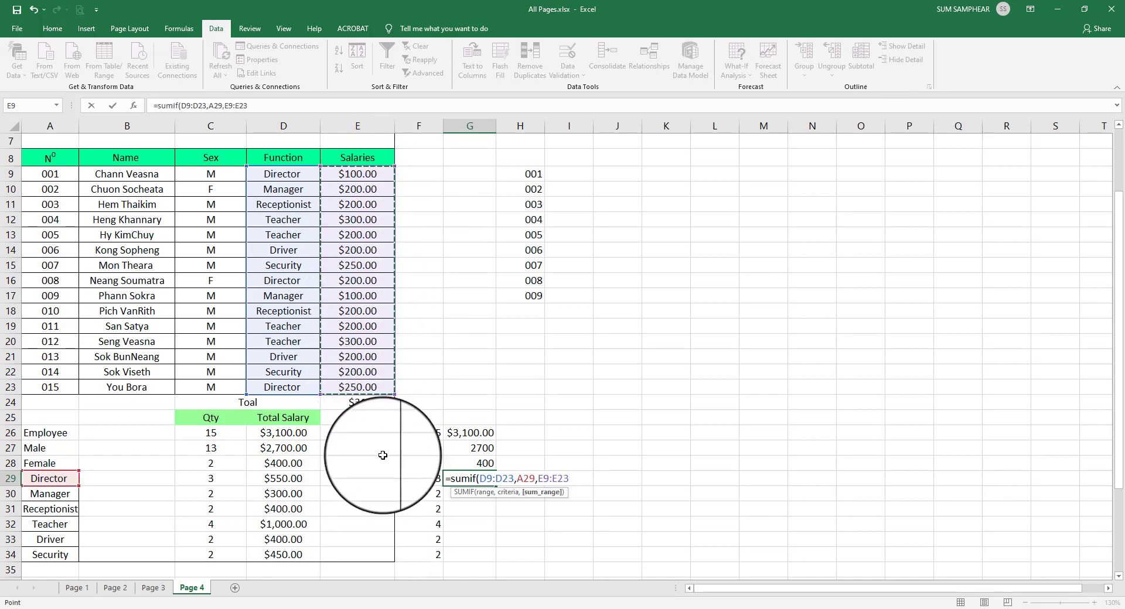
key("ctrl+Return")
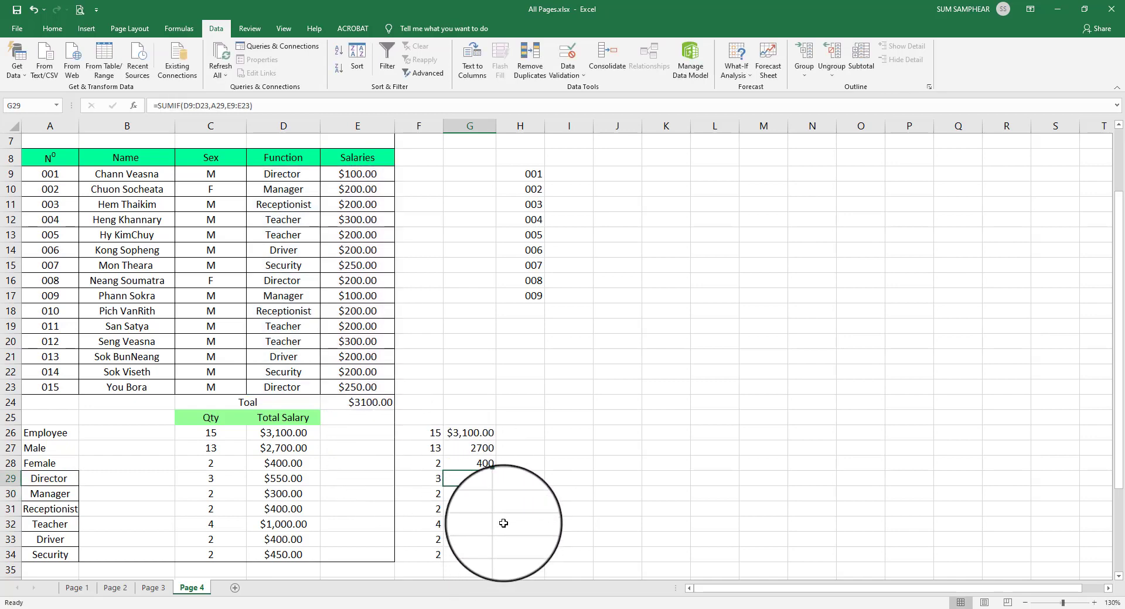
left_click_drag(496, 486, 507, 561)
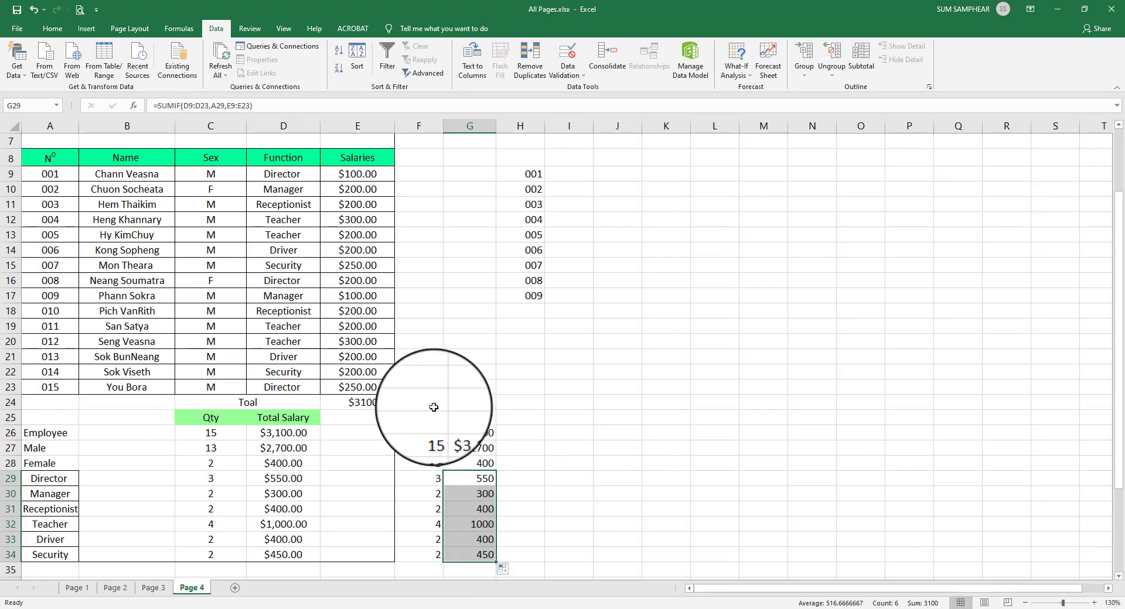
left_click(463, 494)
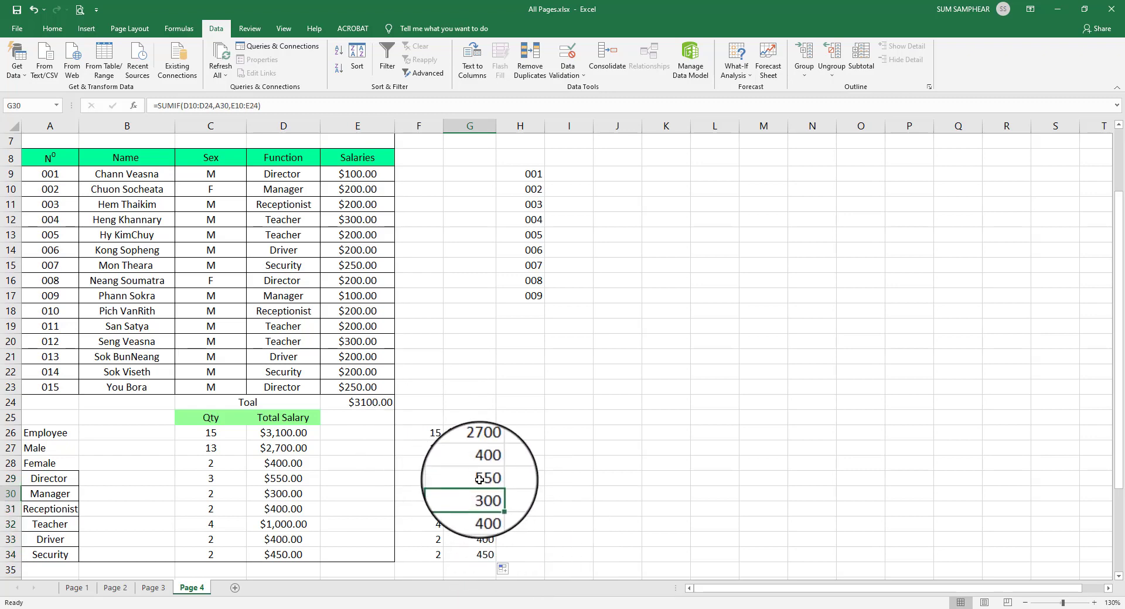
double_click(460, 478)
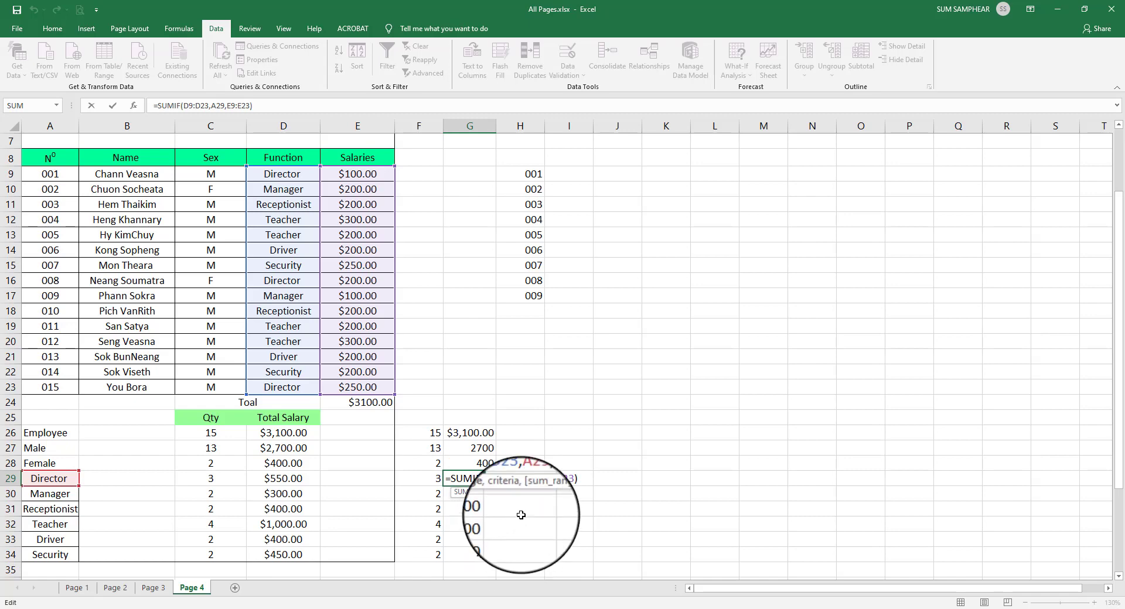
double_click(509, 478)
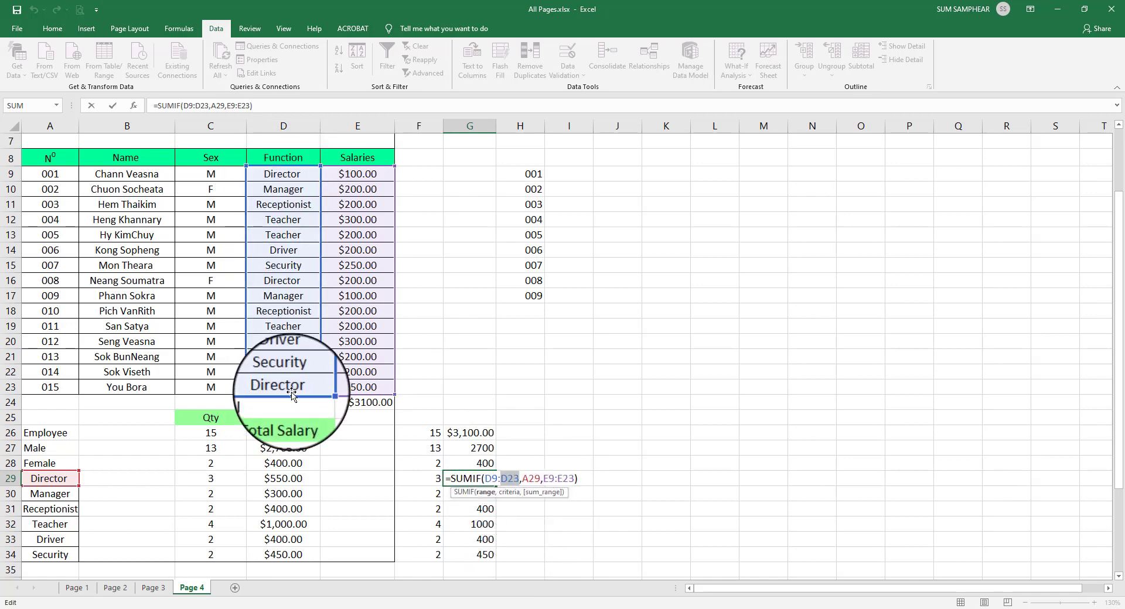
double_click(527, 478)
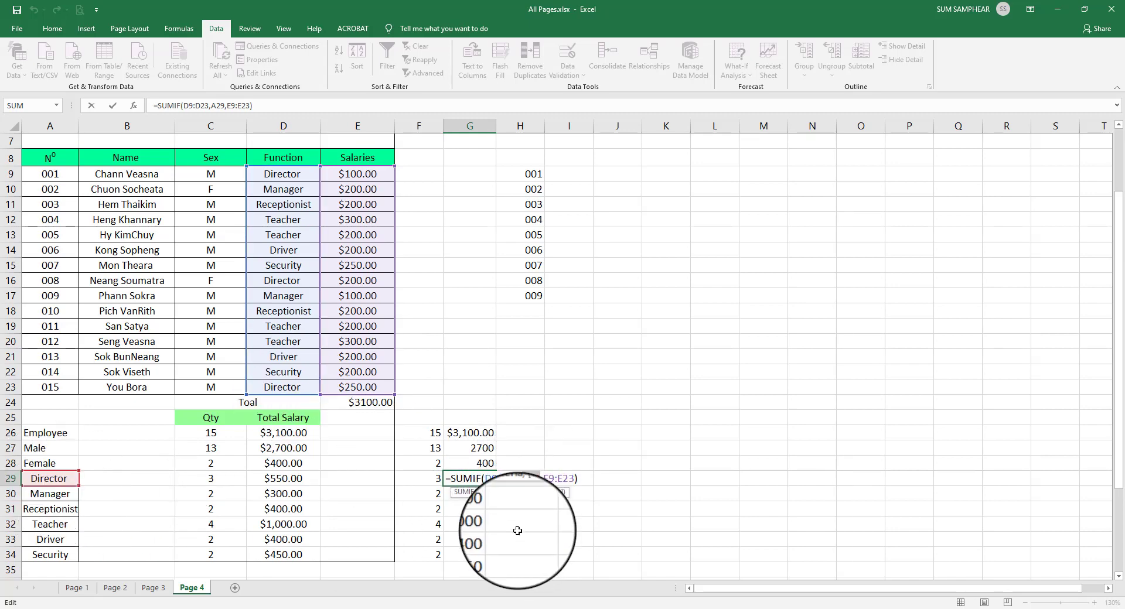
left_click_drag(544, 478, 571, 479)
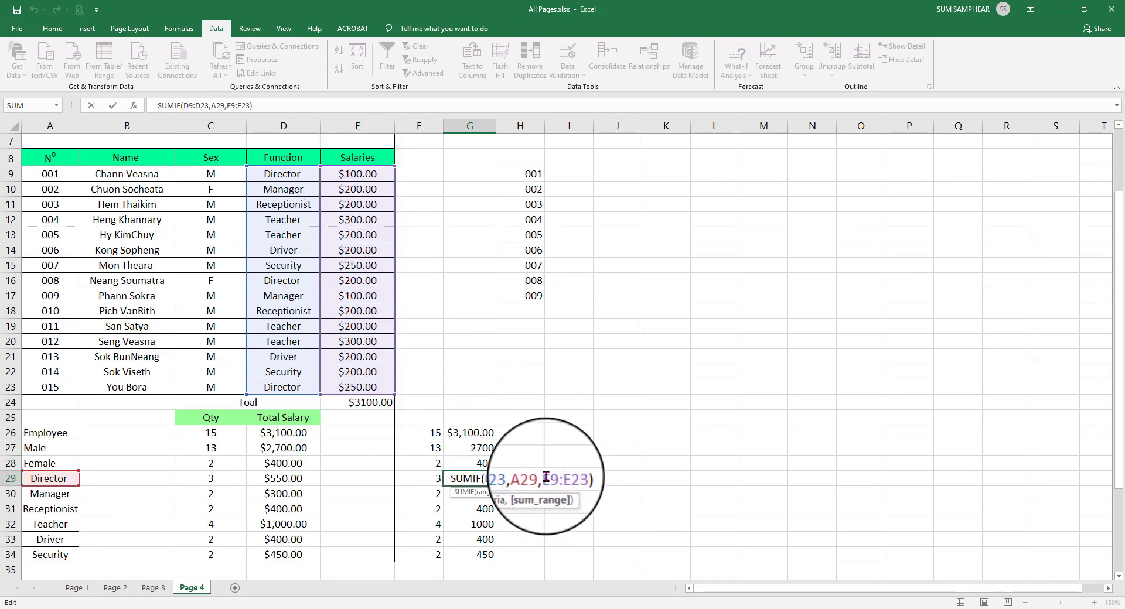
key("Return")
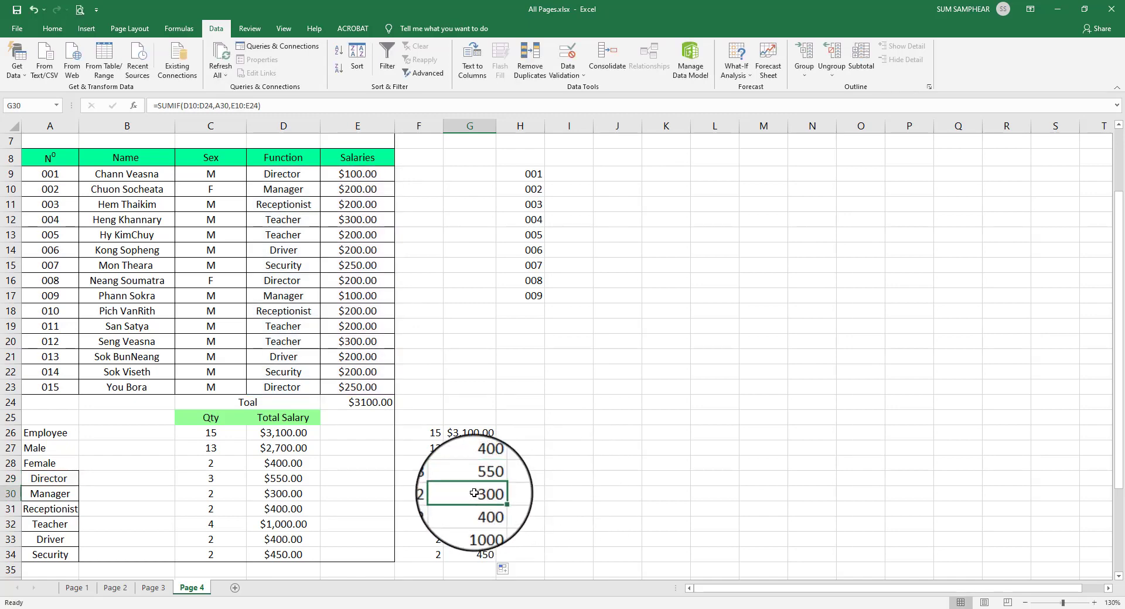
double_click(483, 494)
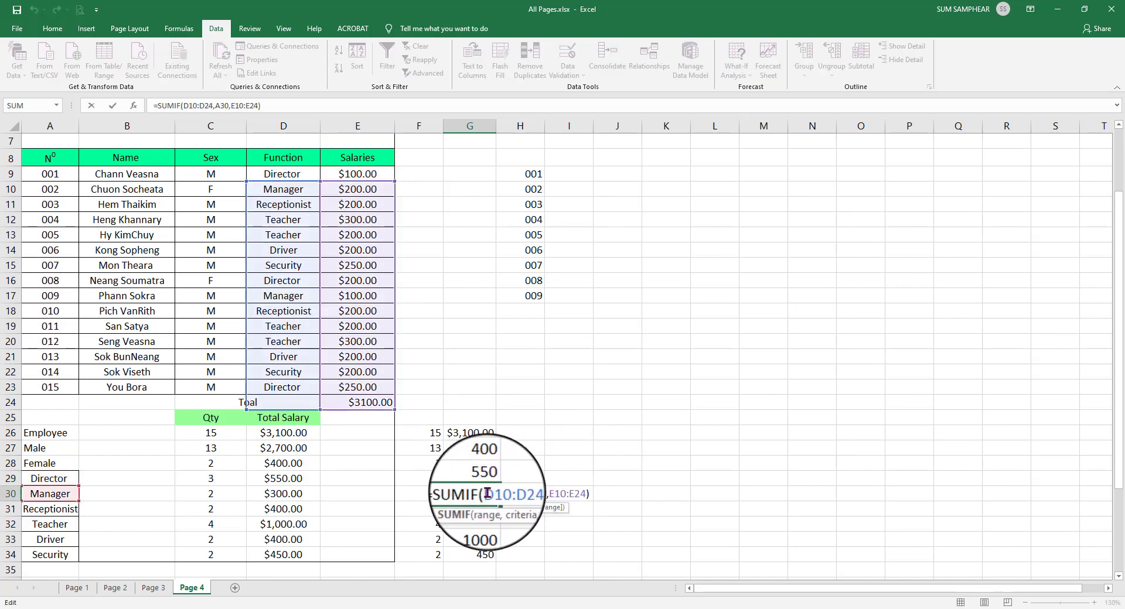
left_click_drag(485, 494, 519, 493)
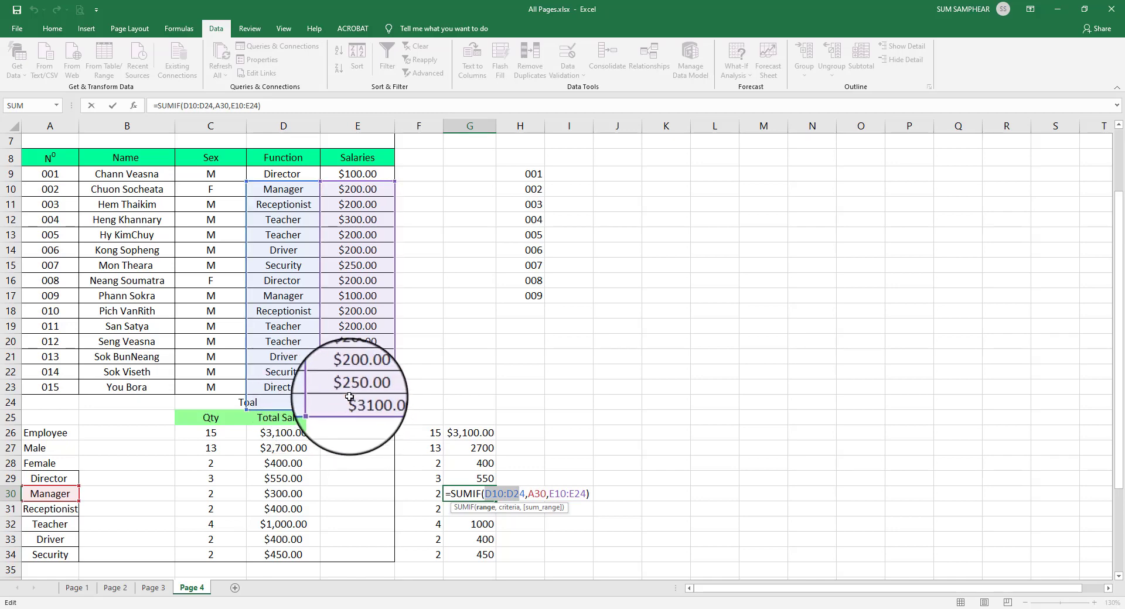
key("ctrl+Return")
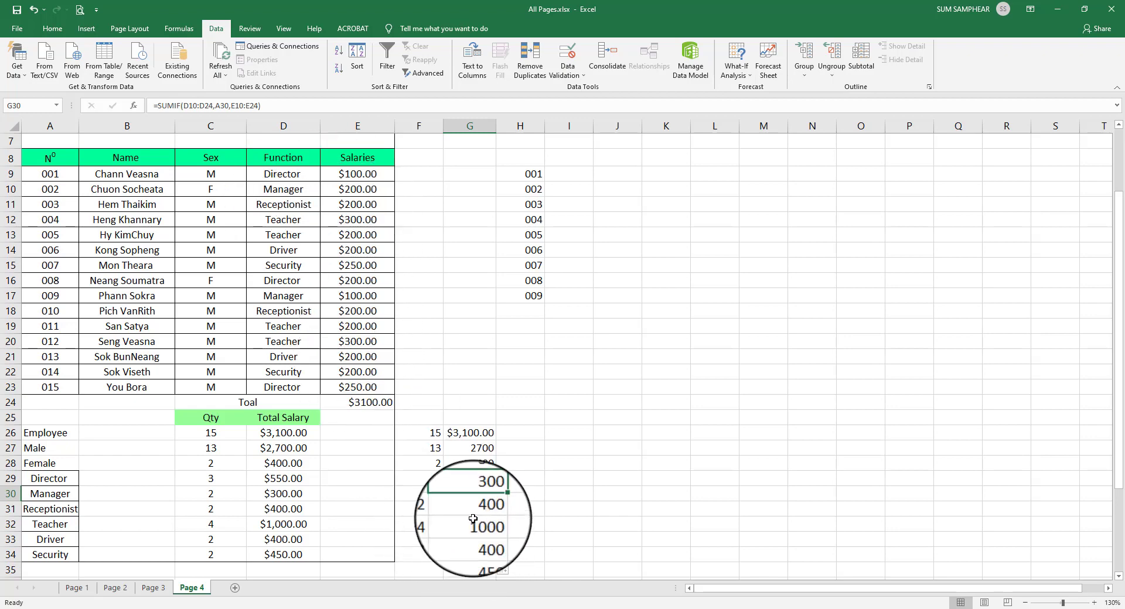
left_click(49, 479)
double_click(477, 479)
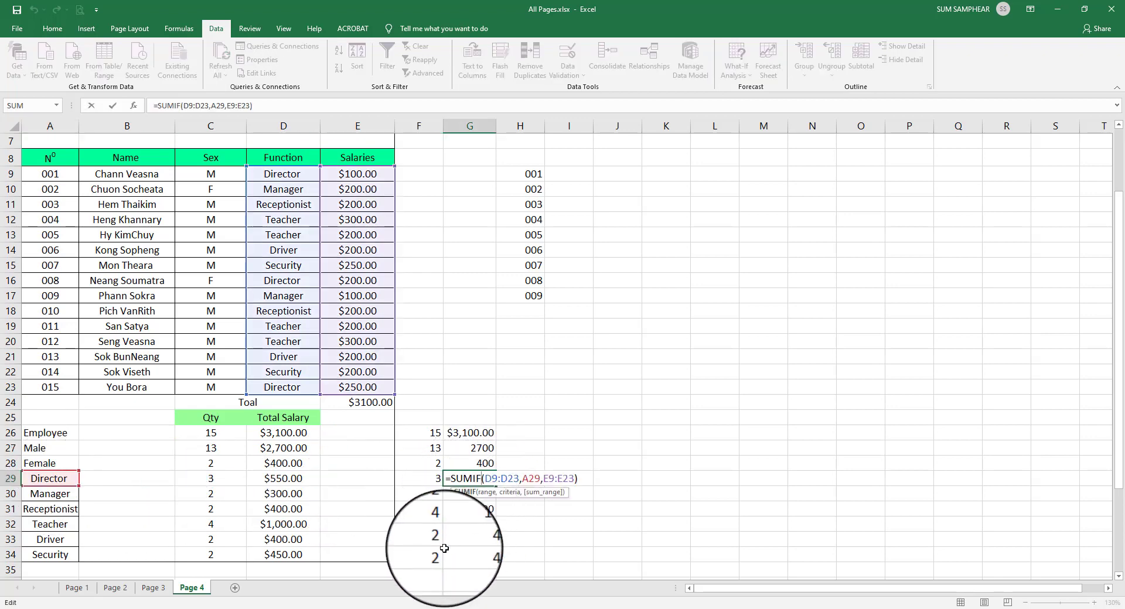
Inspect the G32 and G34 SUMIF formulas to see their shifted ranges, e.g. D14:D28 and E14:E28
left_click(469, 529)
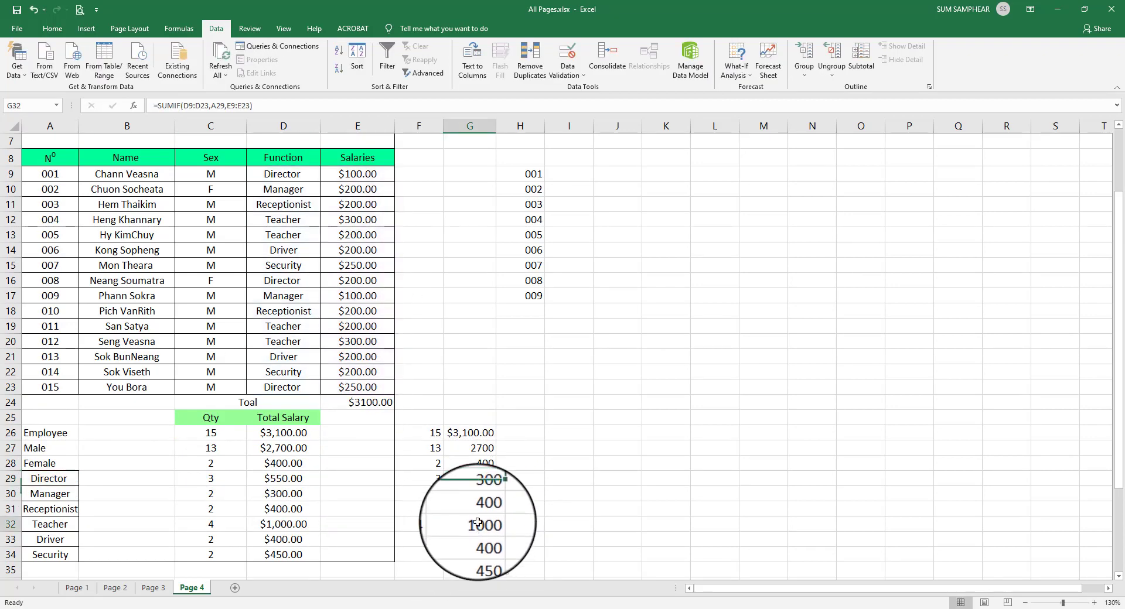
double_click(470, 529)
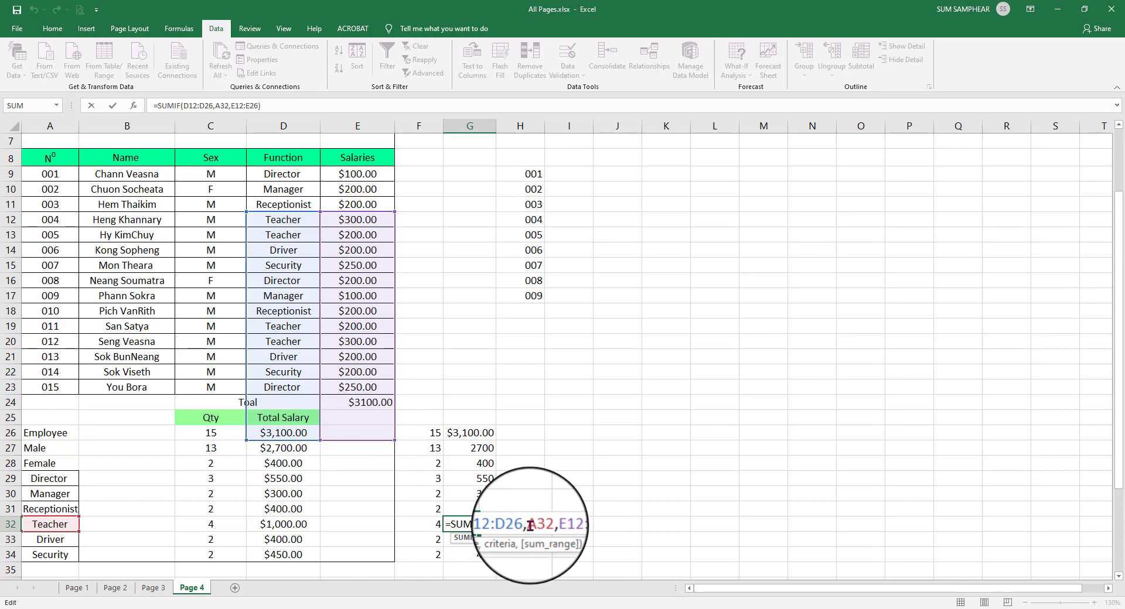
key("Return")
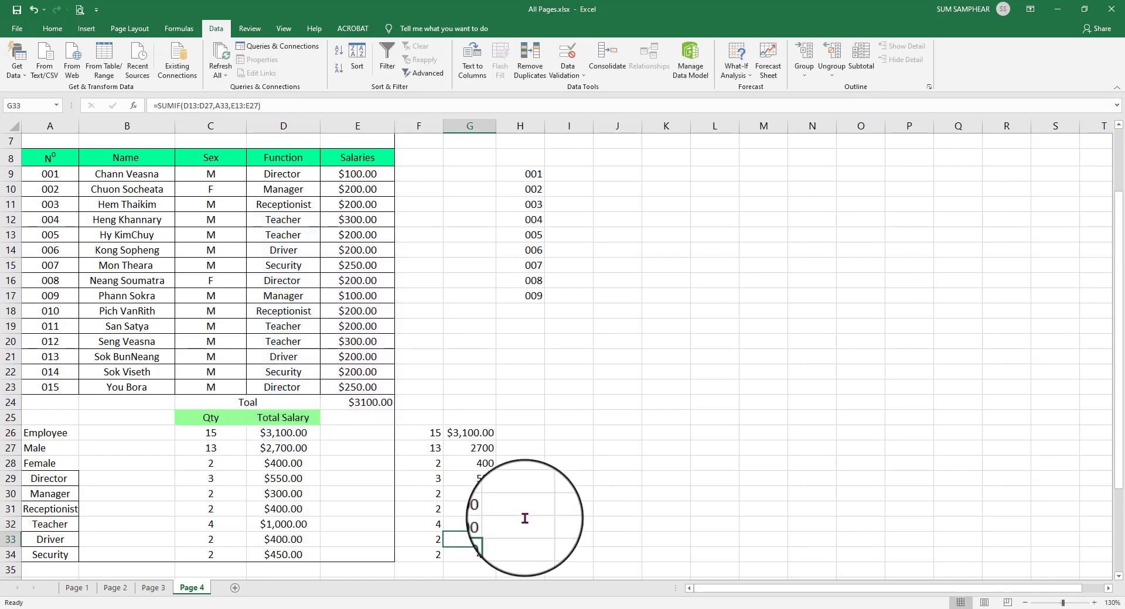
left_click(10, 478)
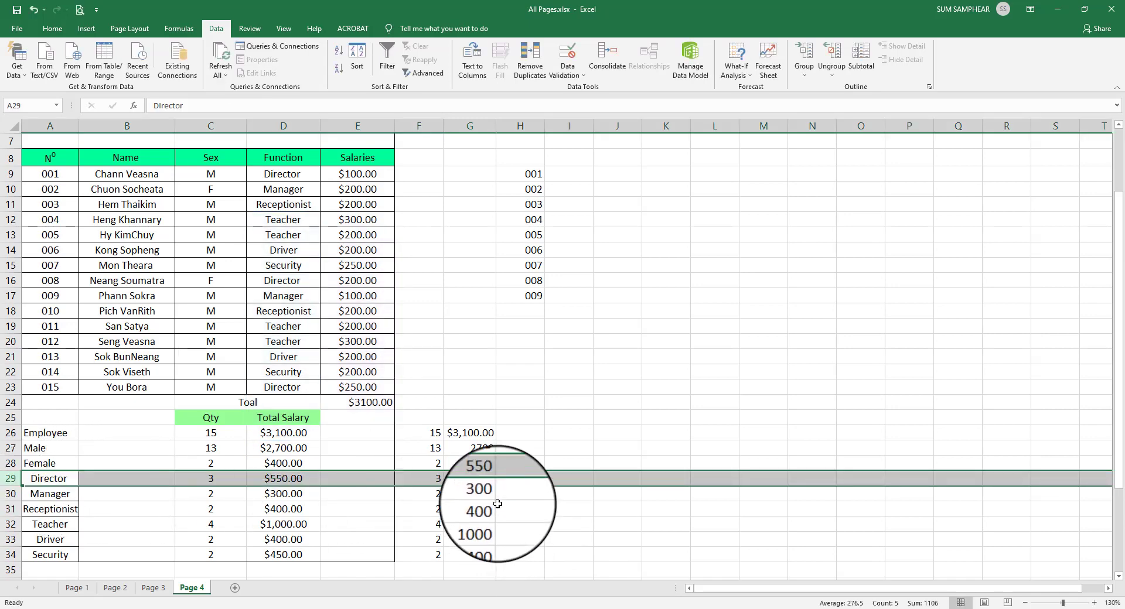
double_click(469, 554)
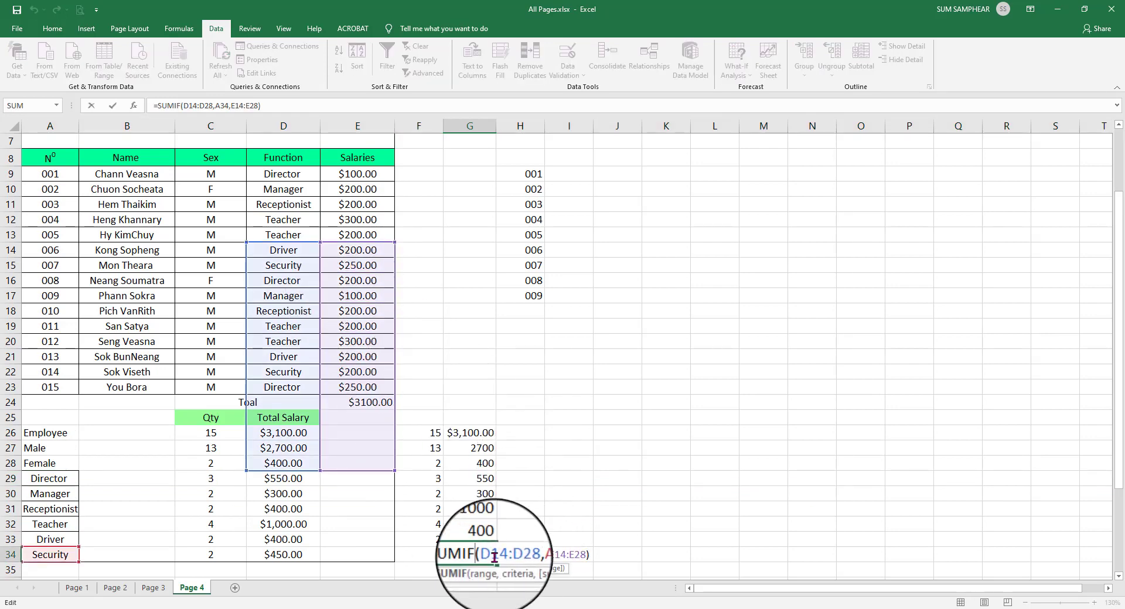
left_click_drag(485, 554, 525, 554)
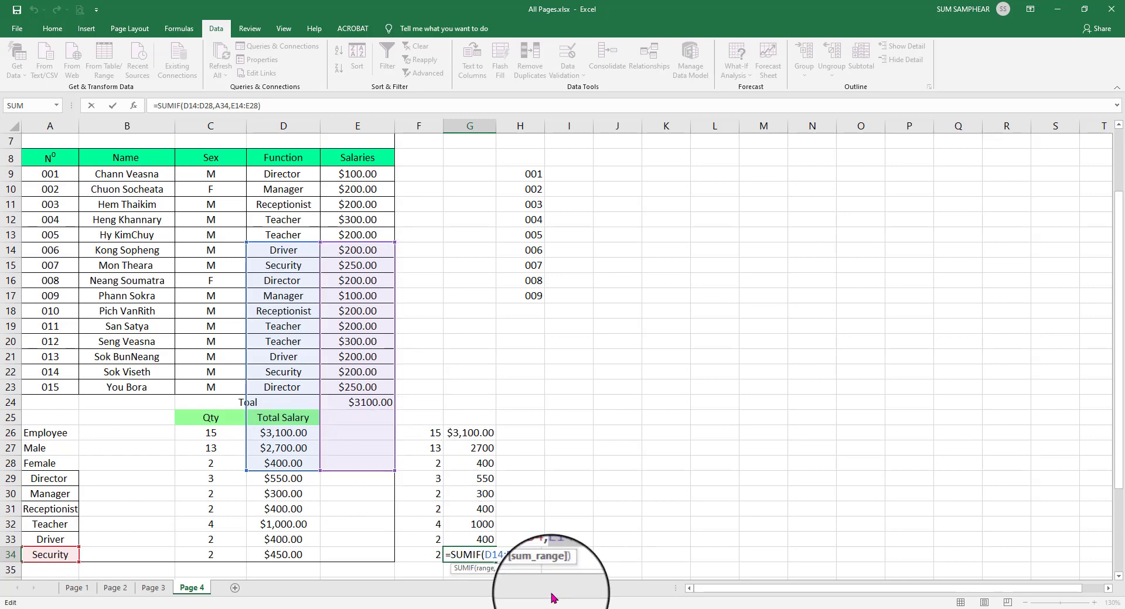
key("ctrl+Return")
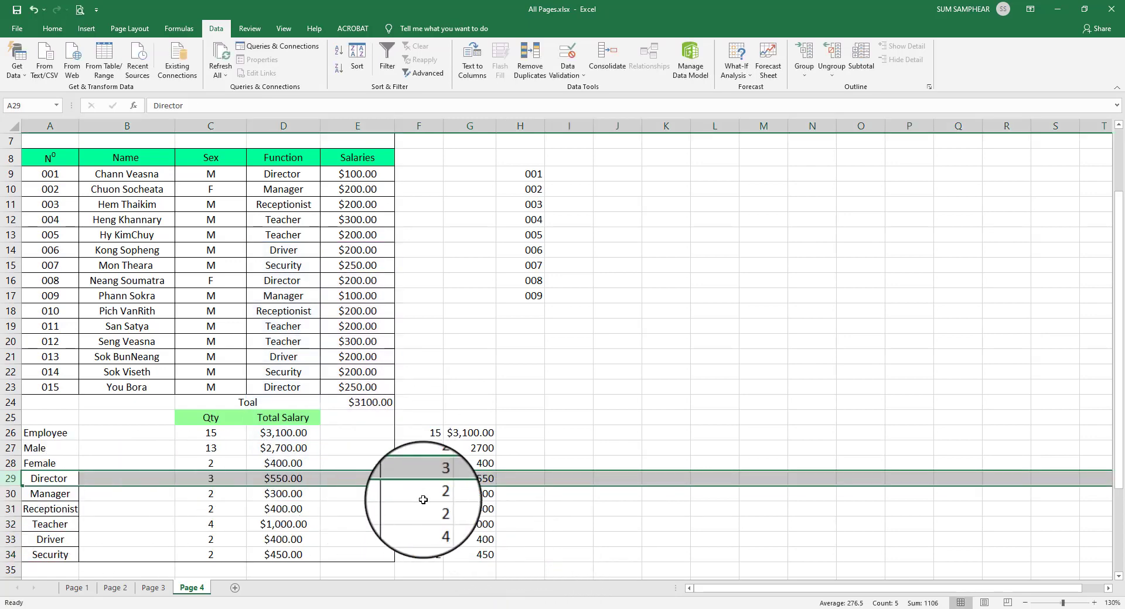
Check G29's SUMIF formula, then fill it down to G34
double_click(477, 479)
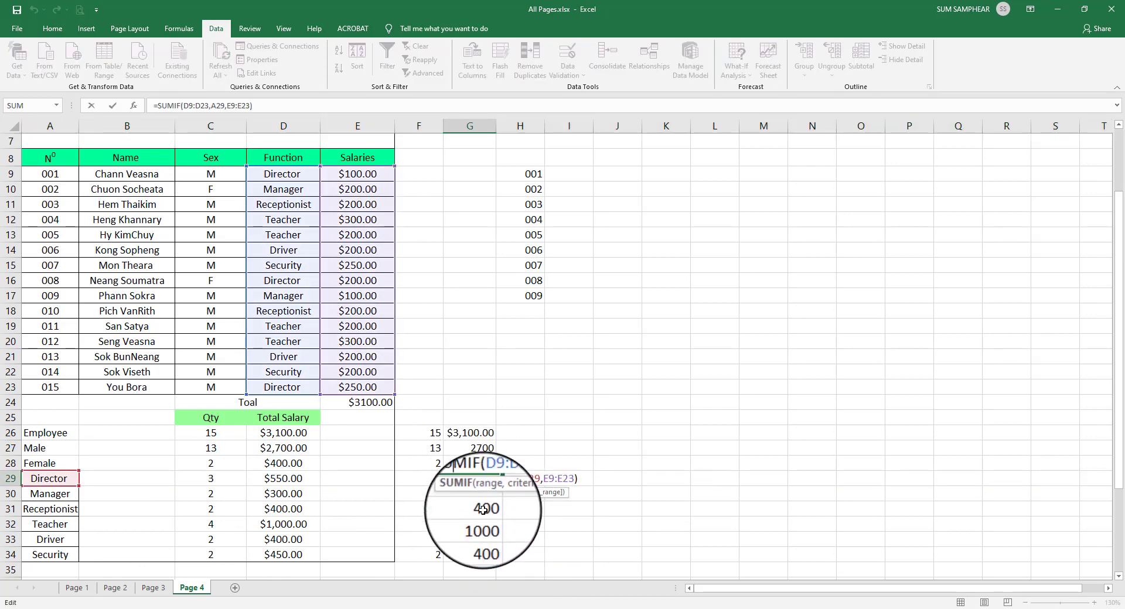
key("ctrl+Return")
left_click_drag(489, 502, 484, 554)
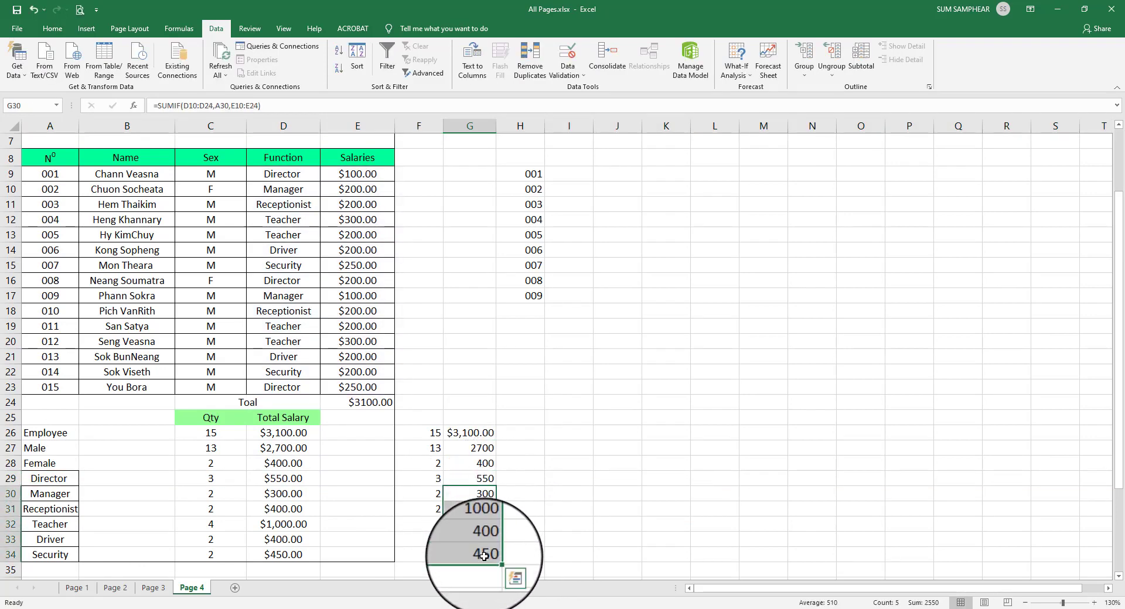
Clear G30:G34 and rewrite G29 as =SUMIF($D$9:$D$23,A29,$E$9:$E$23), returning 550
key("Delete")
left_click(477, 479)
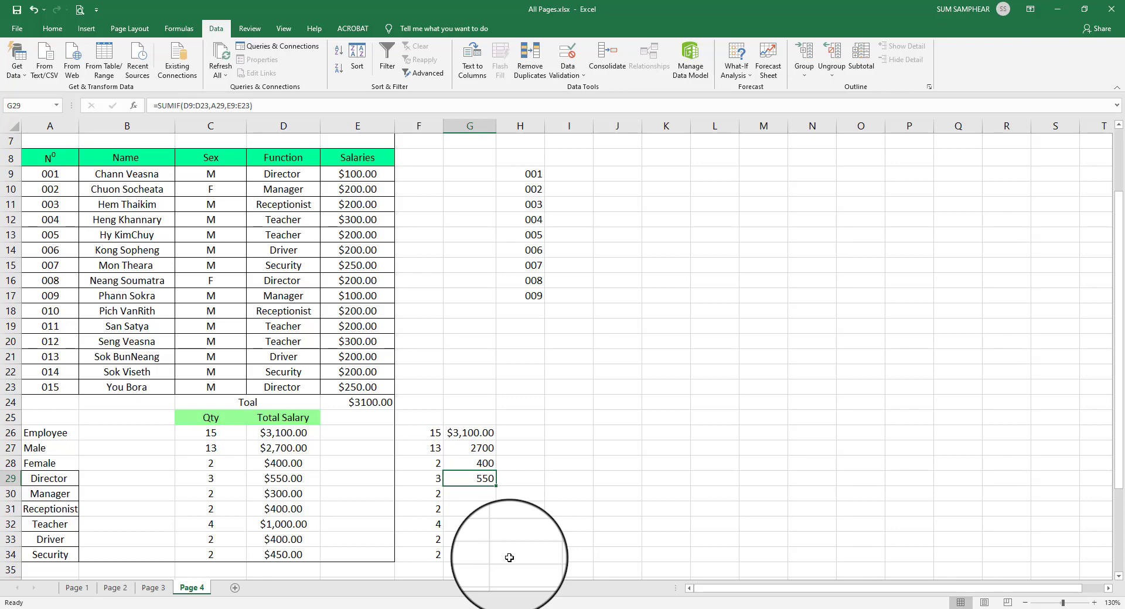
type("=sumif(")
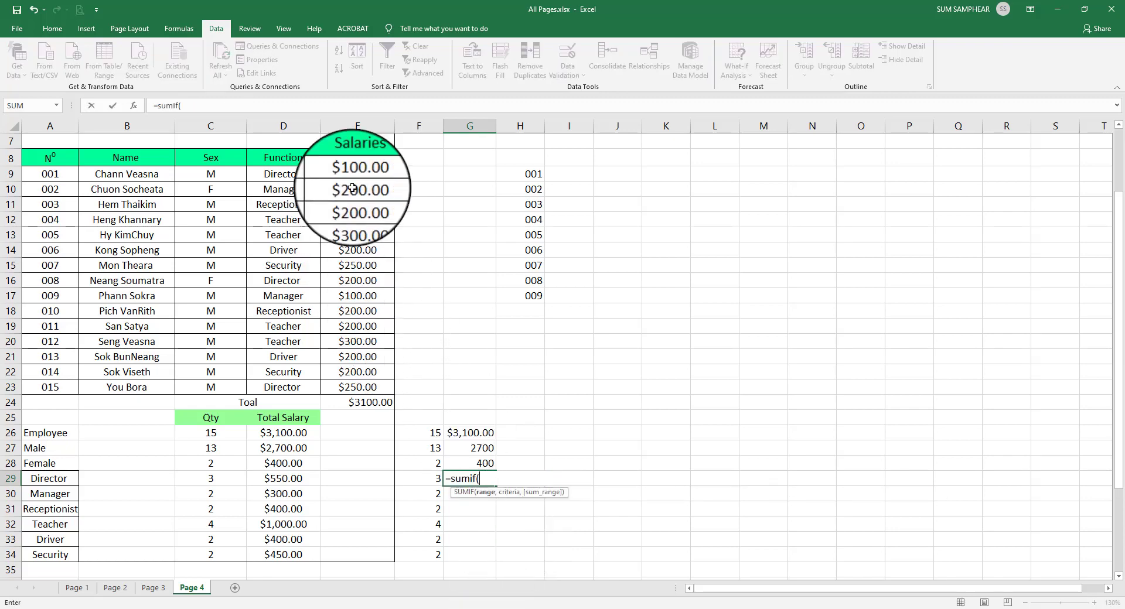
left_click_drag(282, 174, 281, 391)
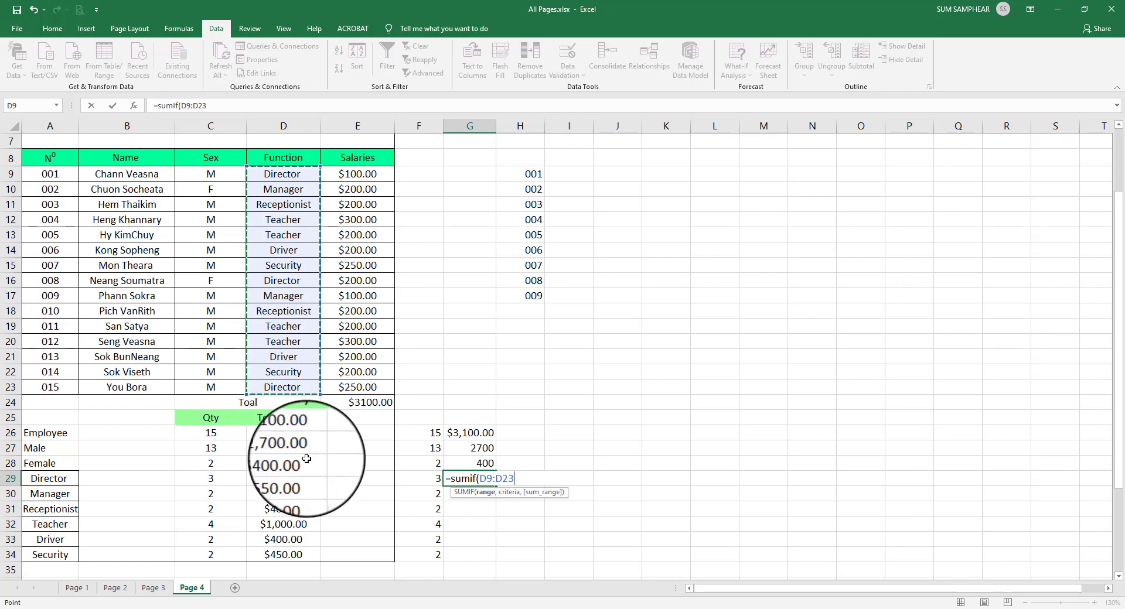
key("F4")
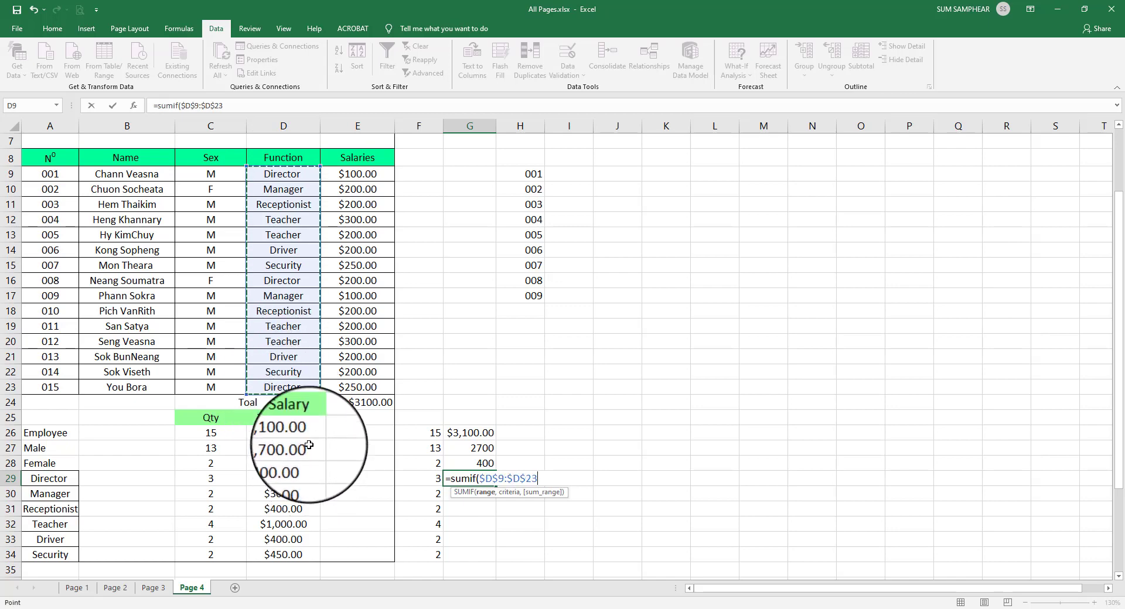
left_click(49, 478)
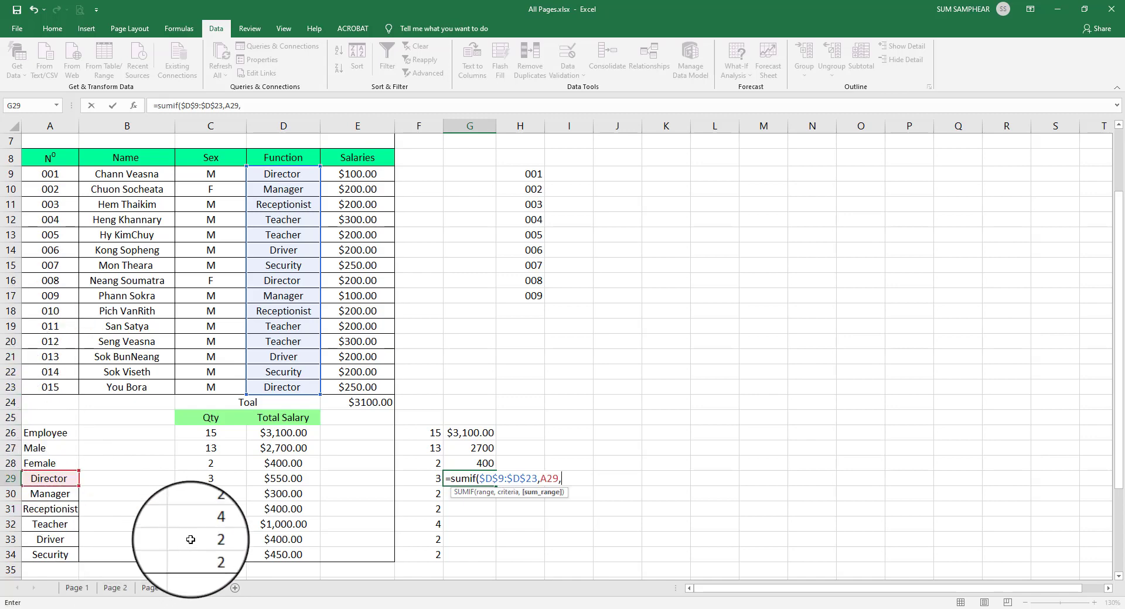
left_click_drag(357, 174, 363, 387)
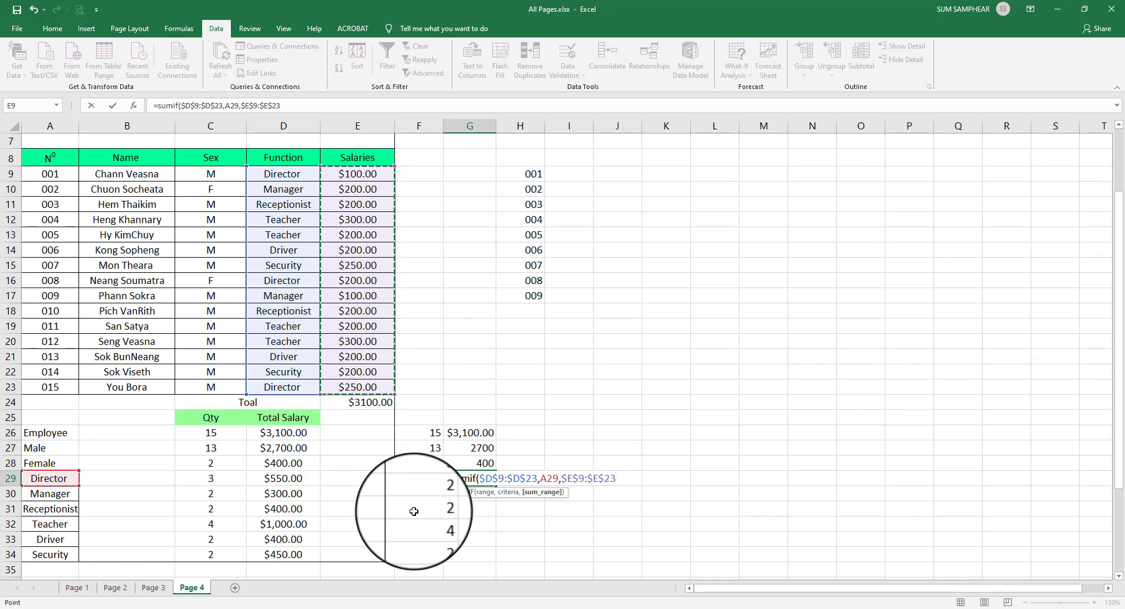
key("Return")
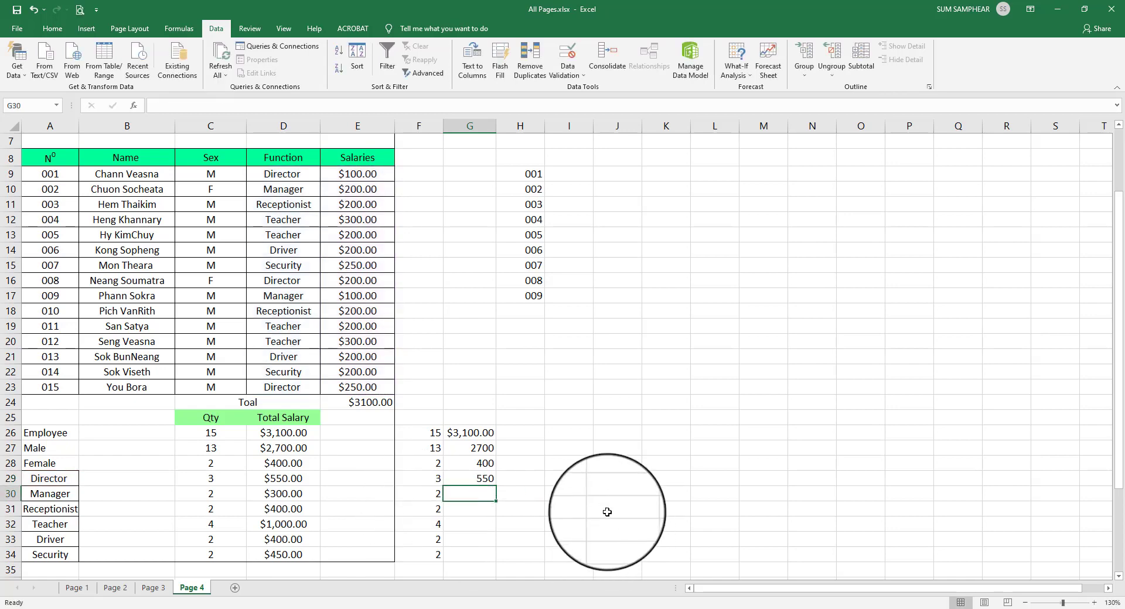
left_click(486, 480)
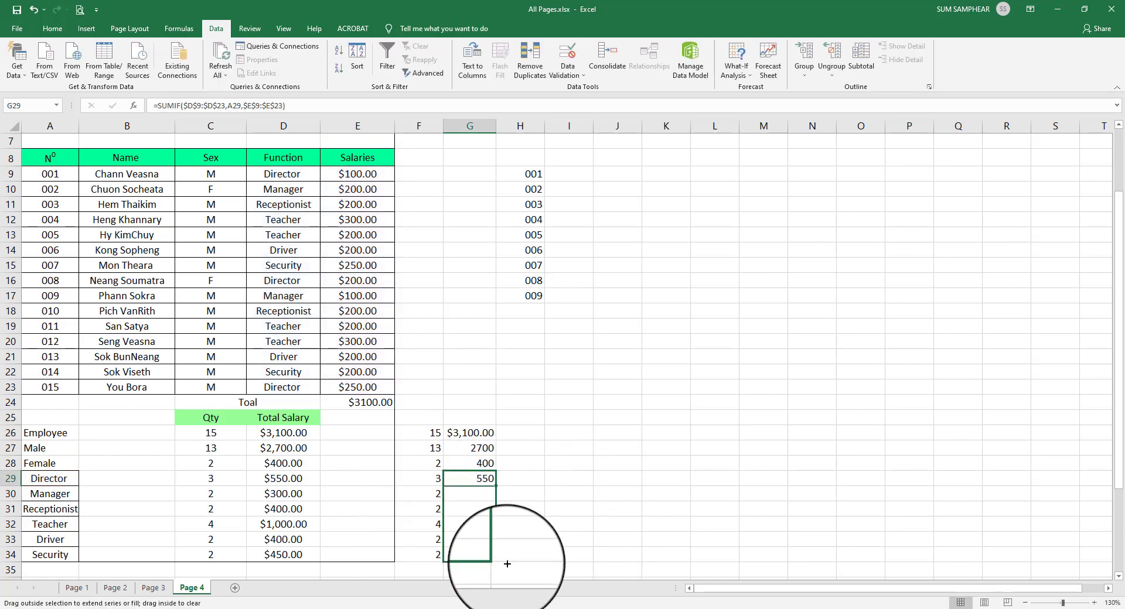
Fill the locked-range SUMIF from G29 down to G34 and confirm G34 keeps the fixed ranges
left_click_drag(498, 485, 497, 556)
double_click(481, 554)
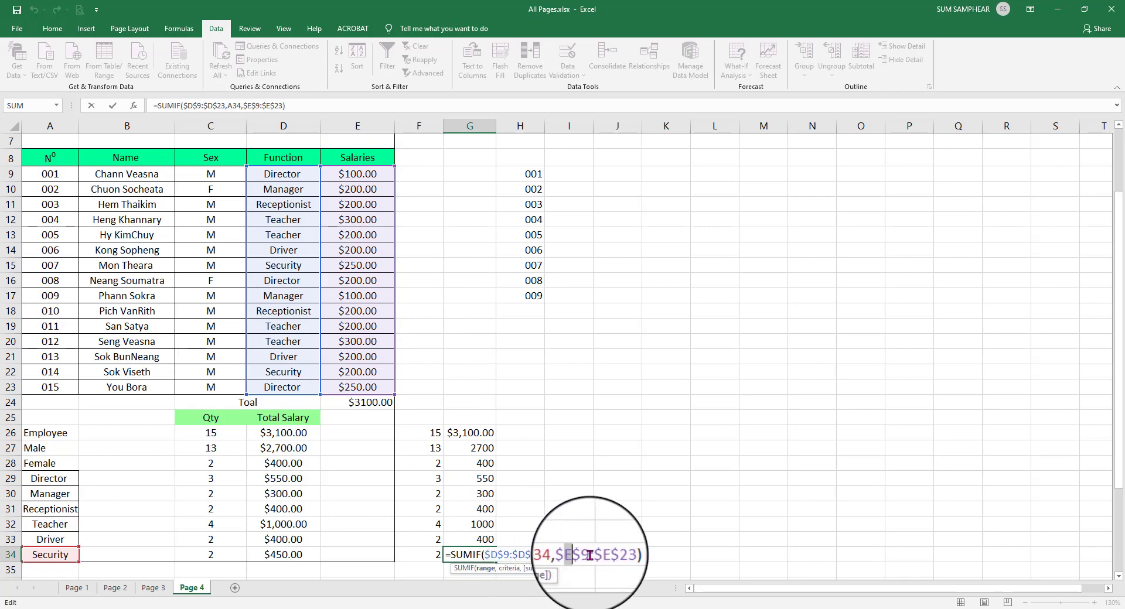
left_click_drag(590, 555, 619, 555)
key("Escape")
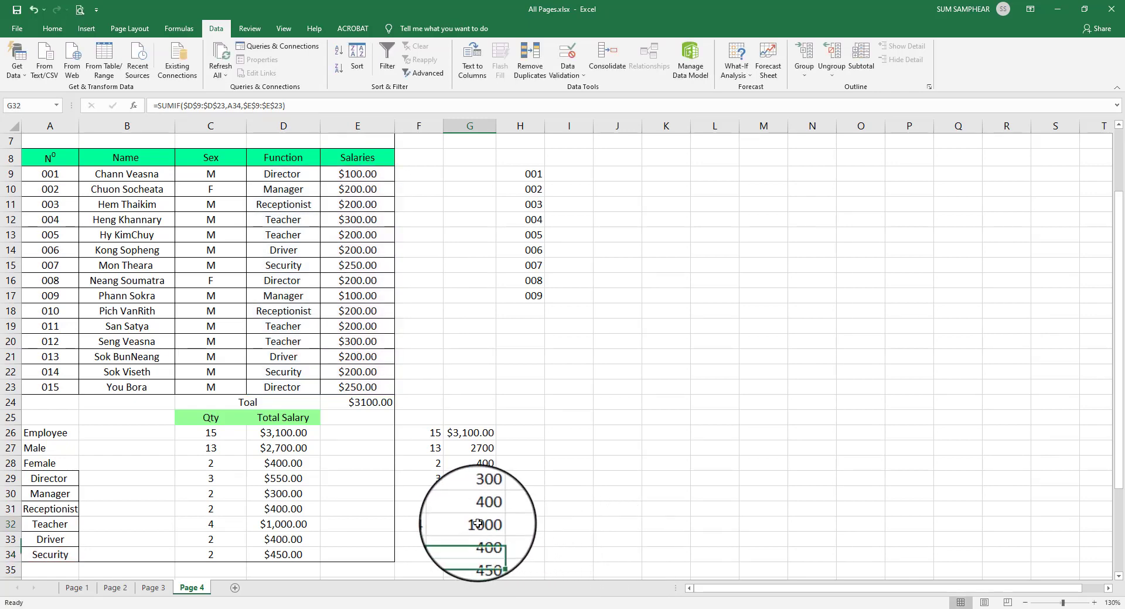
Verify the G32 and G31 formulas still use the fixed $D$9:$D$23 and $E$9:$E$23 ranges
double_click(484, 525)
left_click_drag(484, 523, 617, 524)
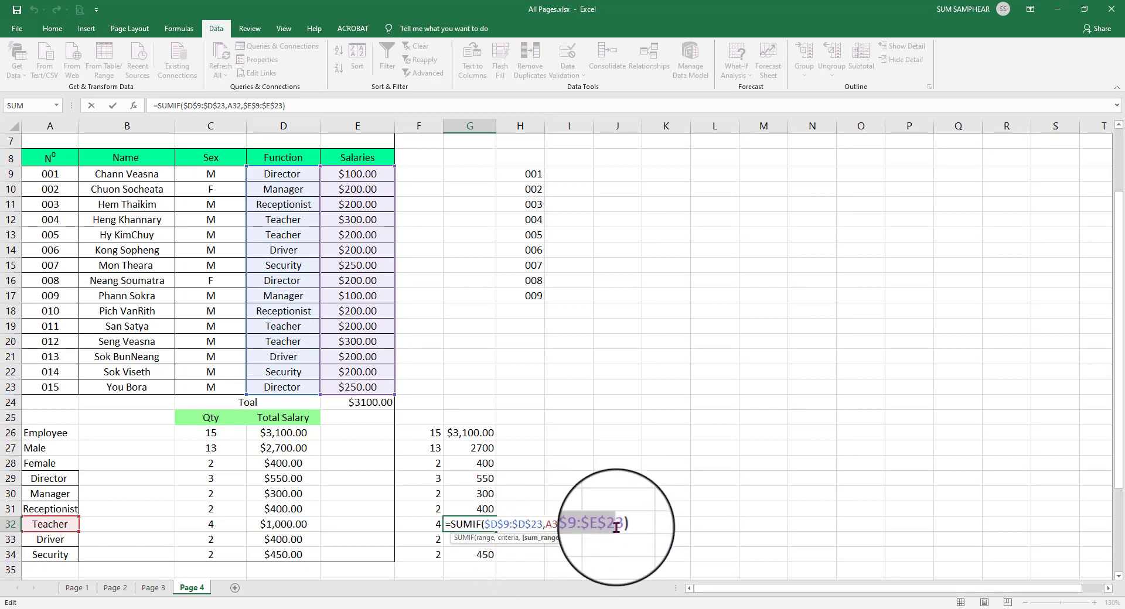
key("ctrl+Return")
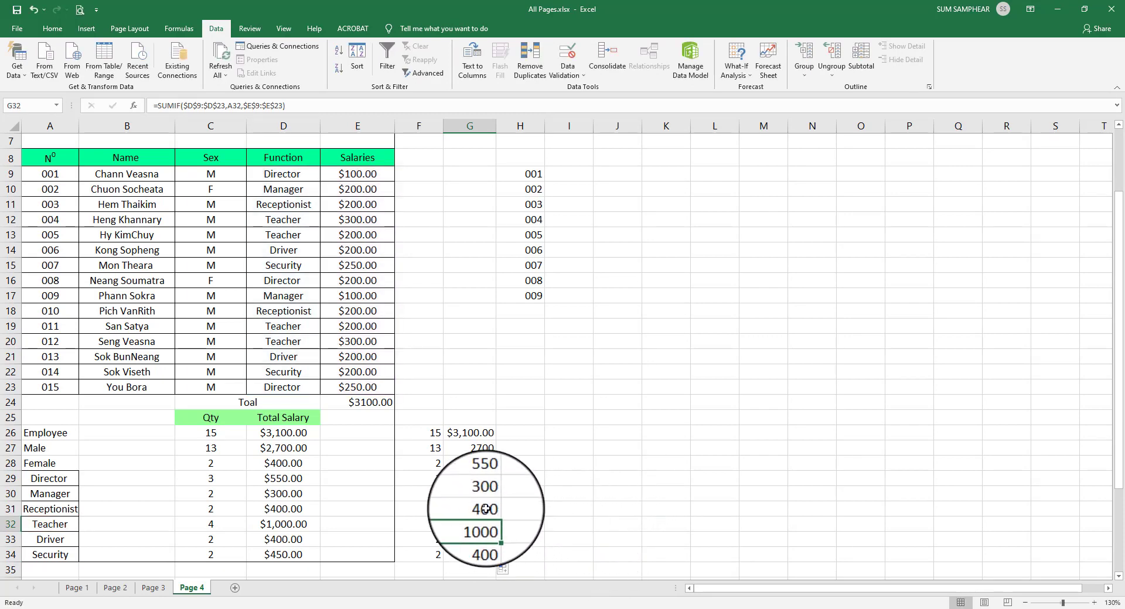
double_click(485, 509)
left_click_drag(565, 508, 608, 514)
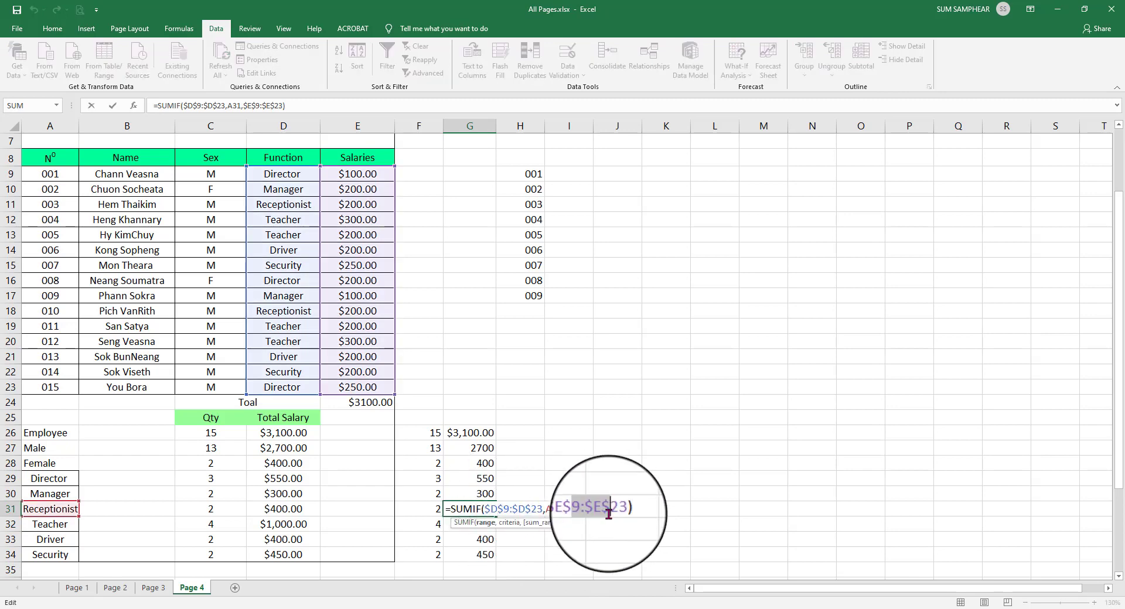
key("ctrl+Return")
left_click(568, 462)
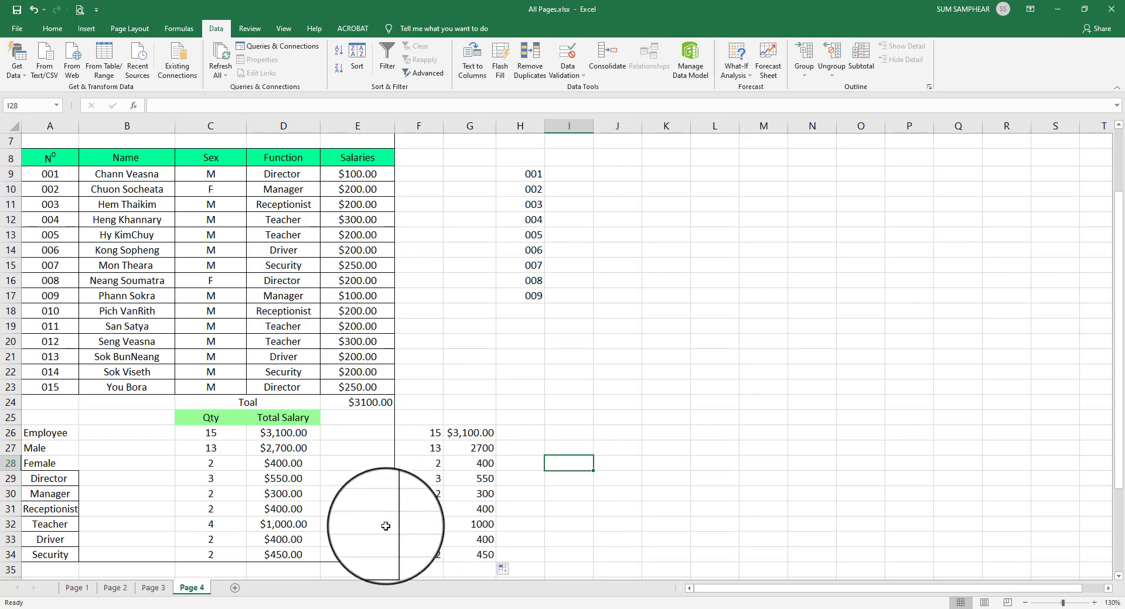
scroll(382, 527, "down", 1)
scroll(383, 527, "up", 2)
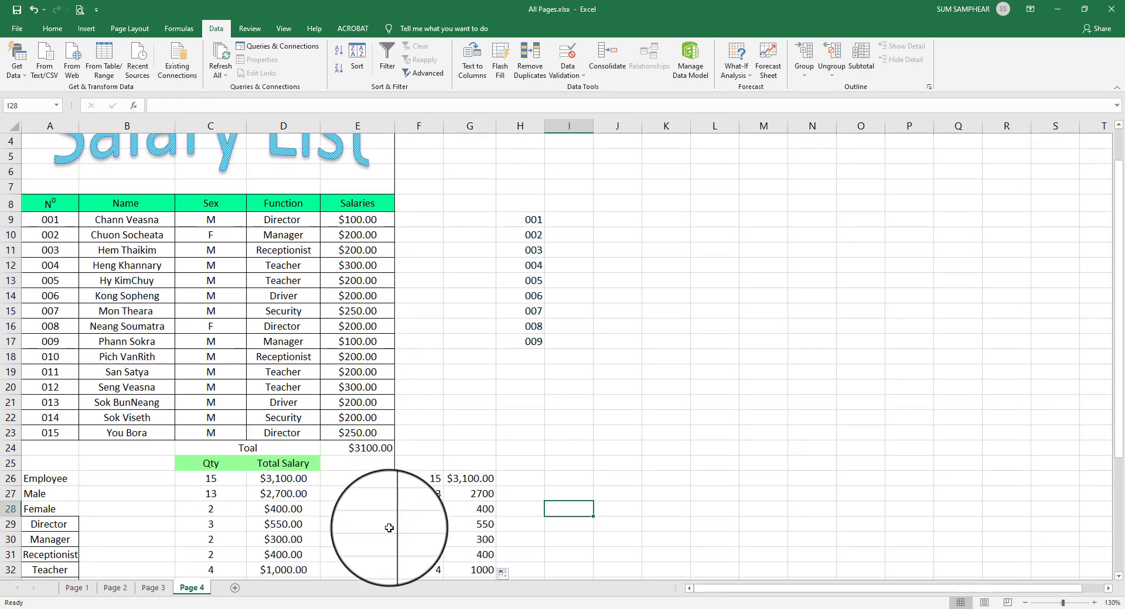
scroll(535, 434, "down", 2)
scroll(534, 434, "up", 2)
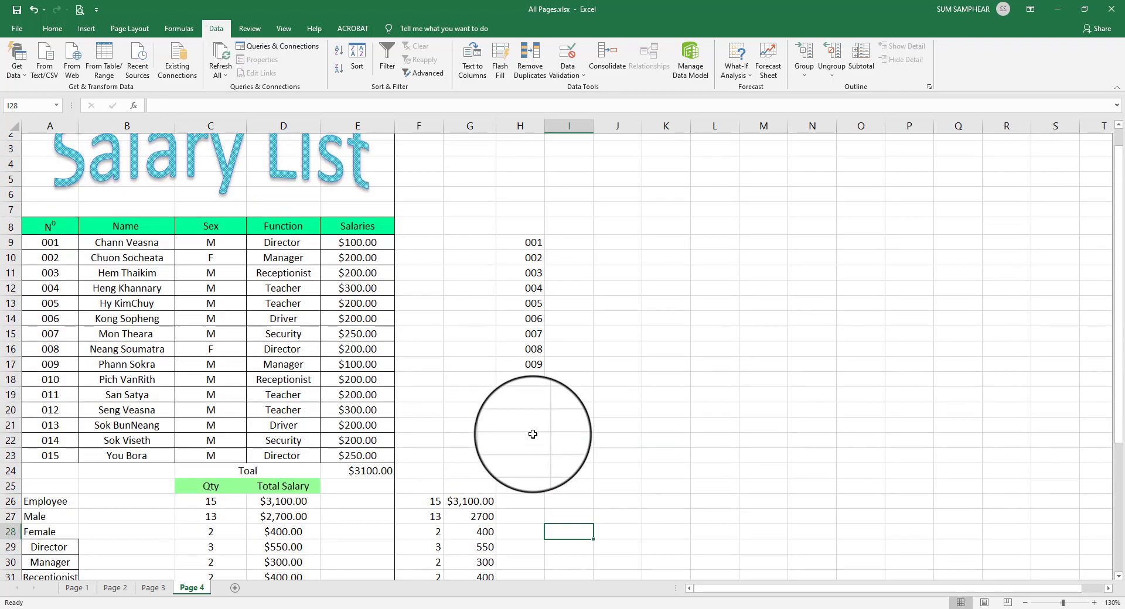
scroll(533, 434, "up", 1)
scroll(529, 436, "down", 2)
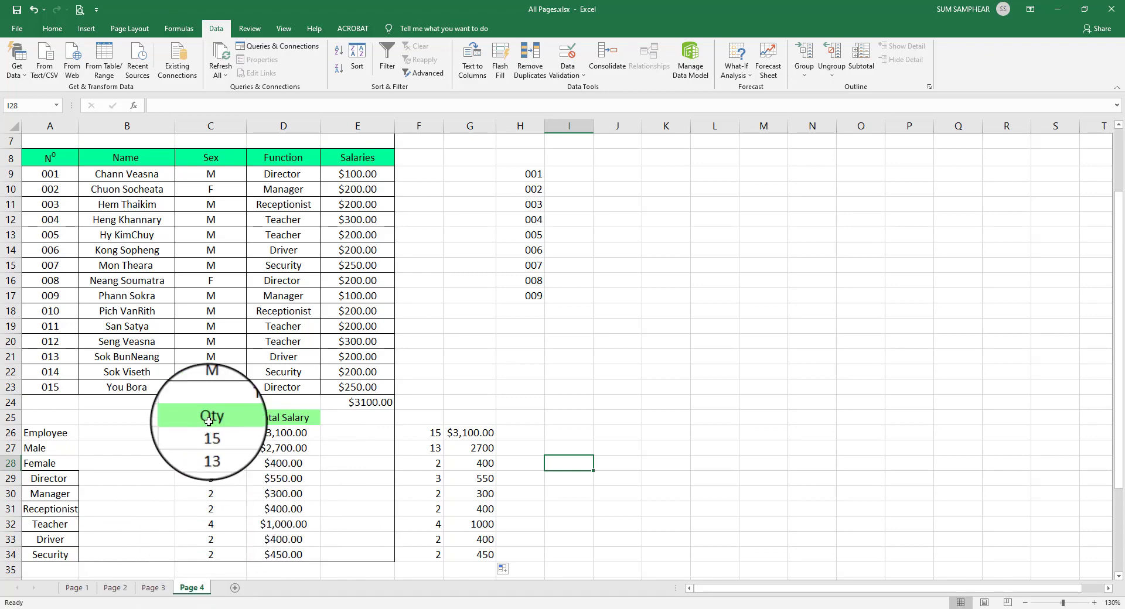
left_click(473, 458)
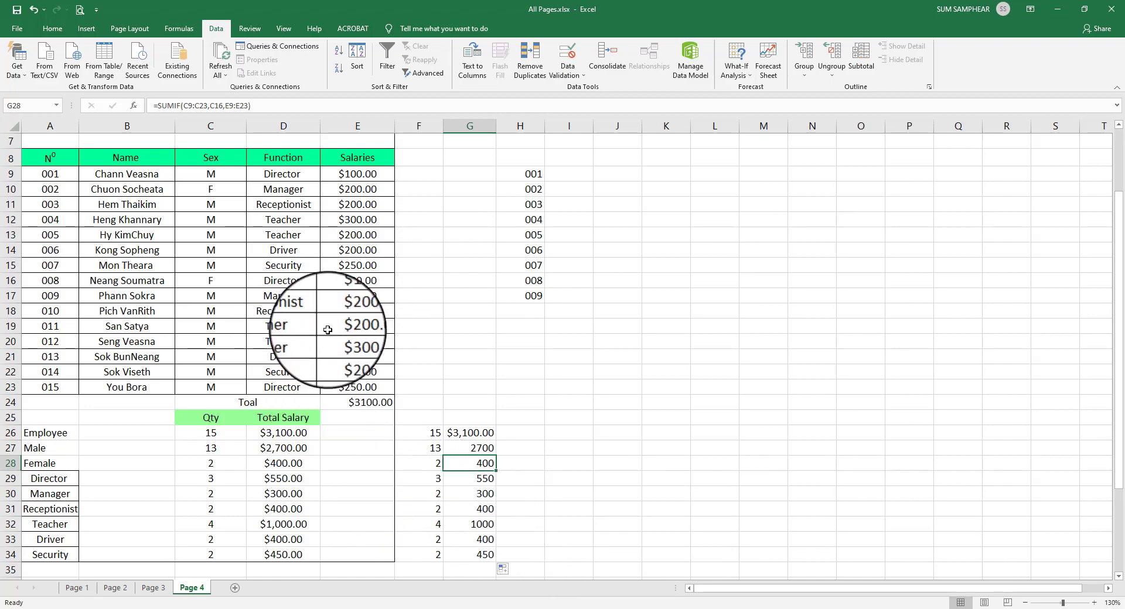
scroll(375, 375, "up", 2)
scroll(342, 403, "down", 7)
scroll(343, 404, "up", 7)
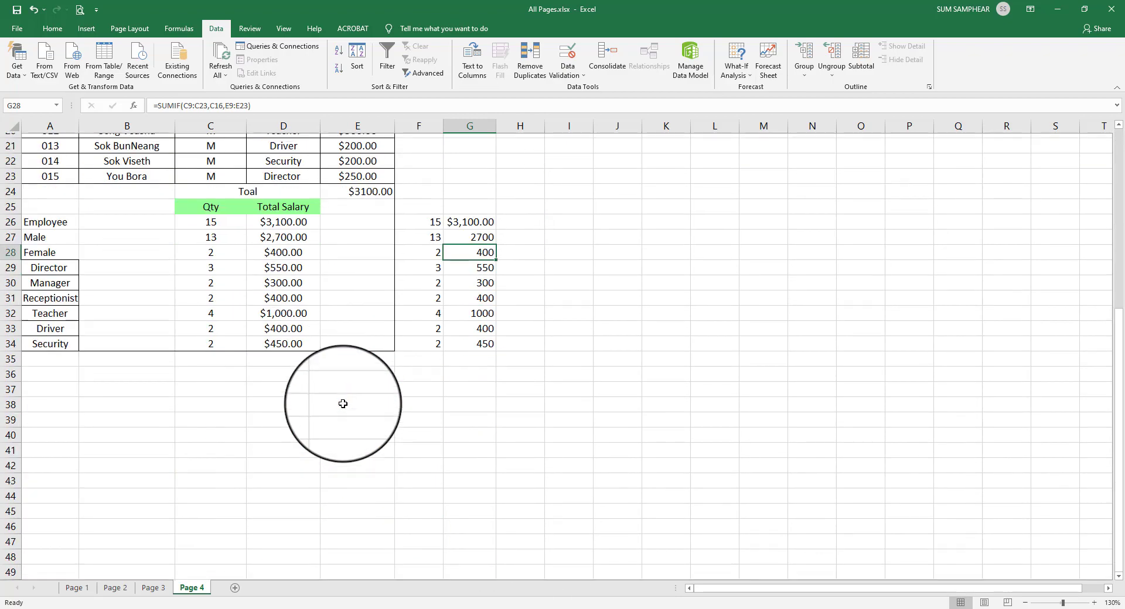
scroll(321, 417, "down", 7)
scroll(239, 379, "up", 6)
scroll(304, 393, "down", 2)
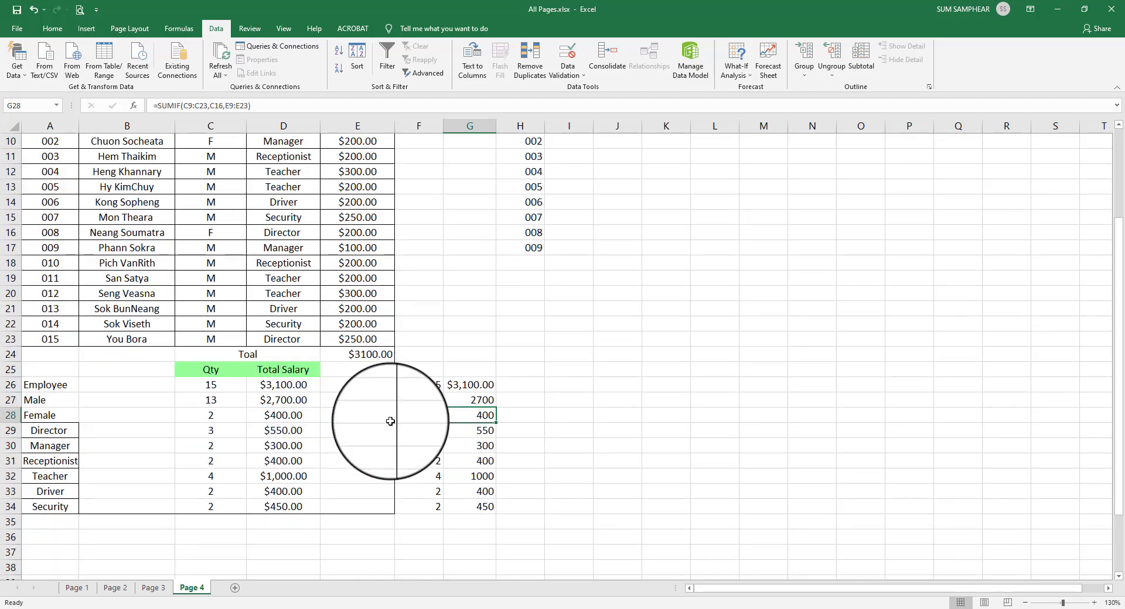
scroll(415, 362, "up", 3)
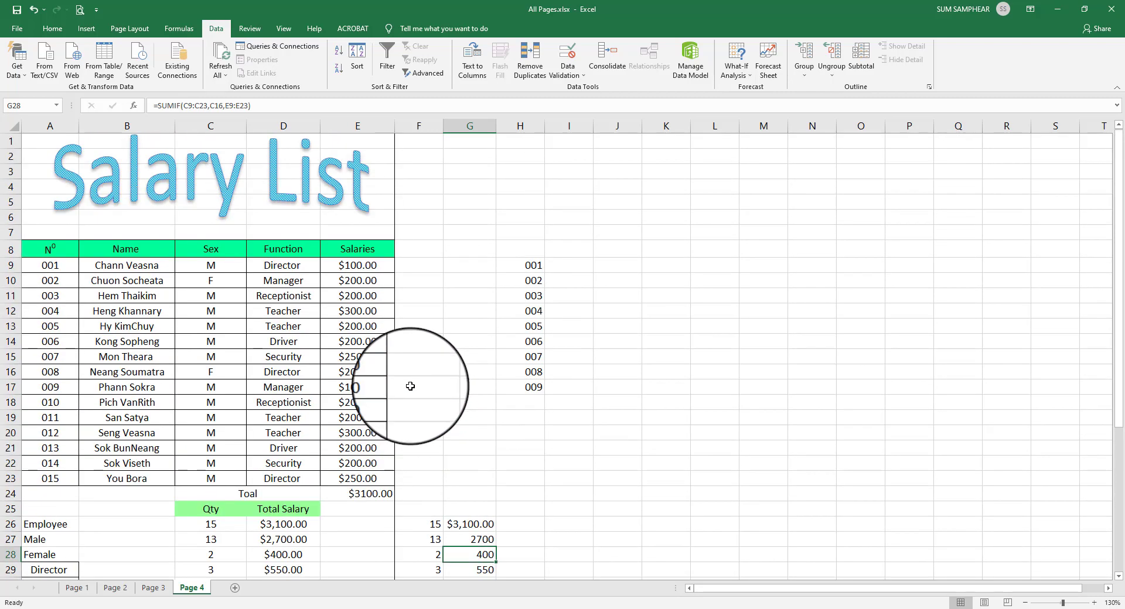